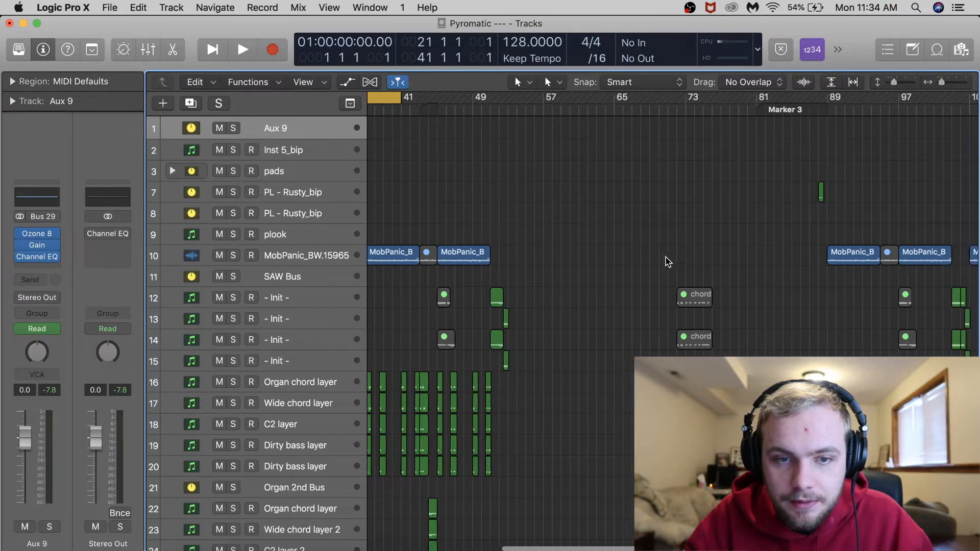
- Look over the whole arrangement, from the upper synth and pad tracks down to the drum, percussion and atmosphere tracks
{"action": "scroll", "coordinate": [724, 192], "scroll_direction": "right", "scroll_amount": 10}
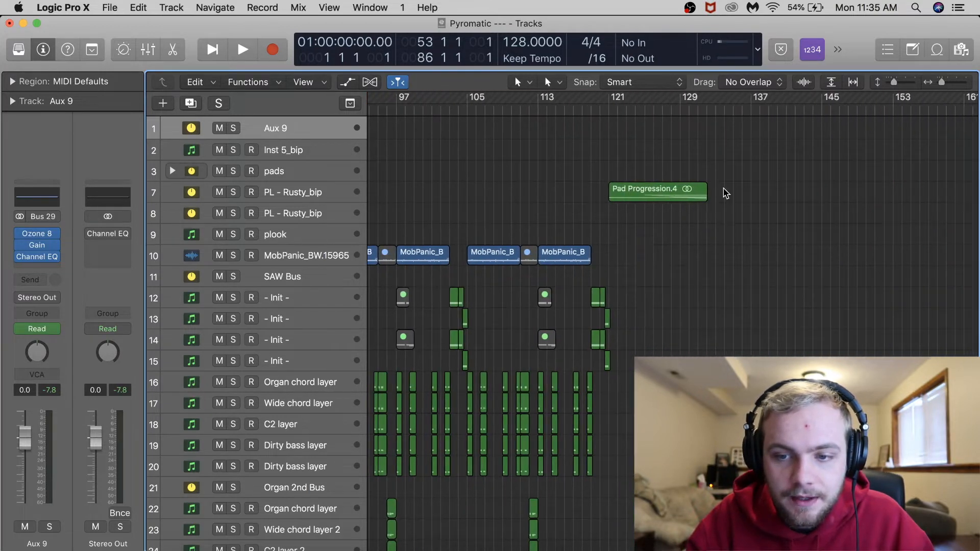
{"action": "scroll", "coordinate": [726, 193], "scroll_direction": "down", "scroll_amount": 10}
{"action": "scroll", "coordinate": [725, 193], "scroll_direction": "left", "scroll_amount": 5}
{"action": "scroll", "coordinate": [726, 193], "scroll_direction": "down", "scroll_amount": 5}
{"action": "scroll", "coordinate": [726, 192], "scroll_direction": "up", "scroll_amount": 5}
{"action": "scroll", "coordinate": [725, 193], "scroll_direction": "left", "scroll_amount": 3}
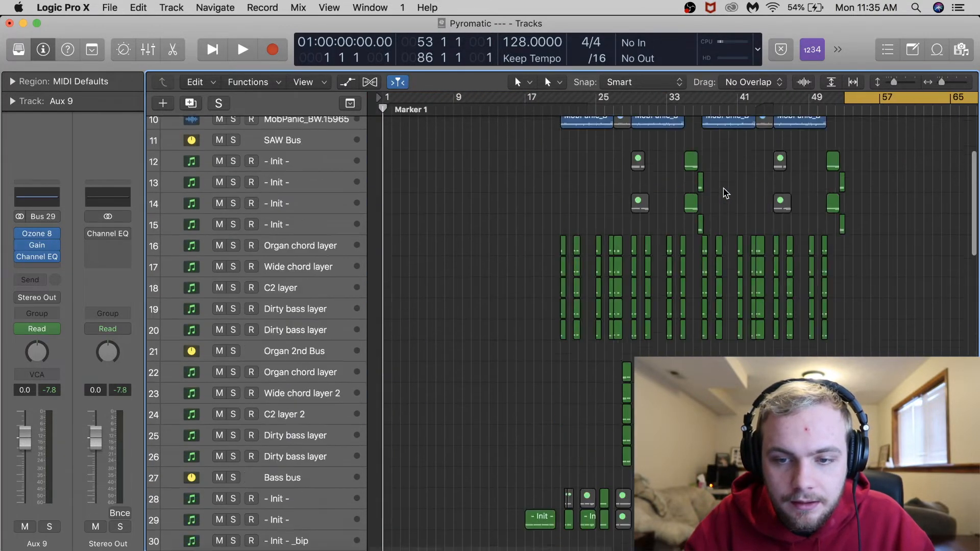
{"action": "scroll", "coordinate": [726, 193], "scroll_direction": "up", "scroll_amount": 10}
{"action": "scroll", "coordinate": [726, 193], "scroll_direction": "right", "scroll_amount": 2}
{"action": "scroll", "coordinate": [725, 193], "scroll_direction": "right", "scroll_amount": 5}
{"action": "scroll", "coordinate": [726, 193], "scroll_direction": "down", "scroll_amount": 5}
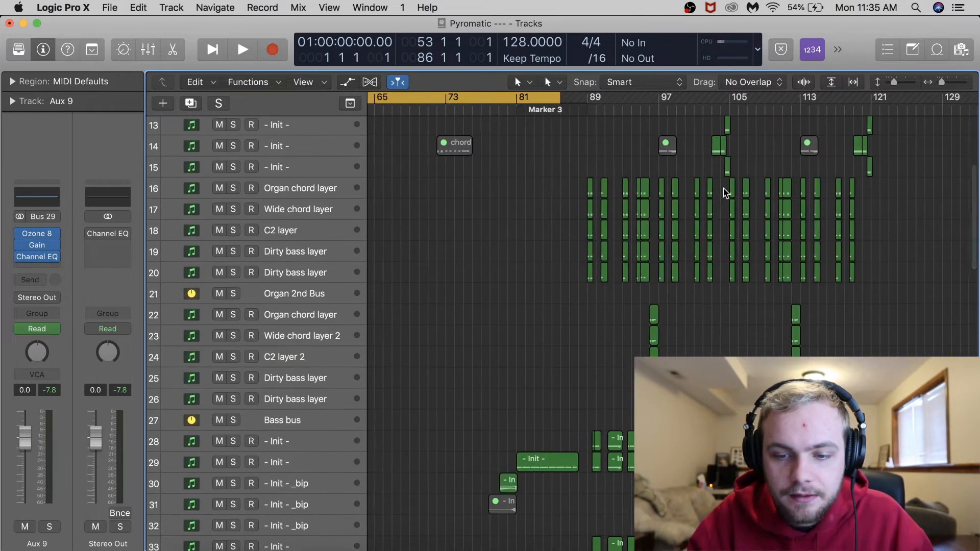
{"action": "scroll", "coordinate": [725, 193], "scroll_direction": "right", "scroll_amount": 5}
{"action": "scroll", "coordinate": [726, 193], "scroll_direction": "down", "scroll_amount": 10}
{"action": "scroll", "coordinate": [726, 193], "scroll_direction": "left", "scroll_amount": 10}
{"action": "scroll", "coordinate": [725, 193], "scroll_direction": "down", "scroll_amount": 2}
{"action": "scroll", "coordinate": [726, 193], "scroll_direction": "up", "scroll_amount": 15}
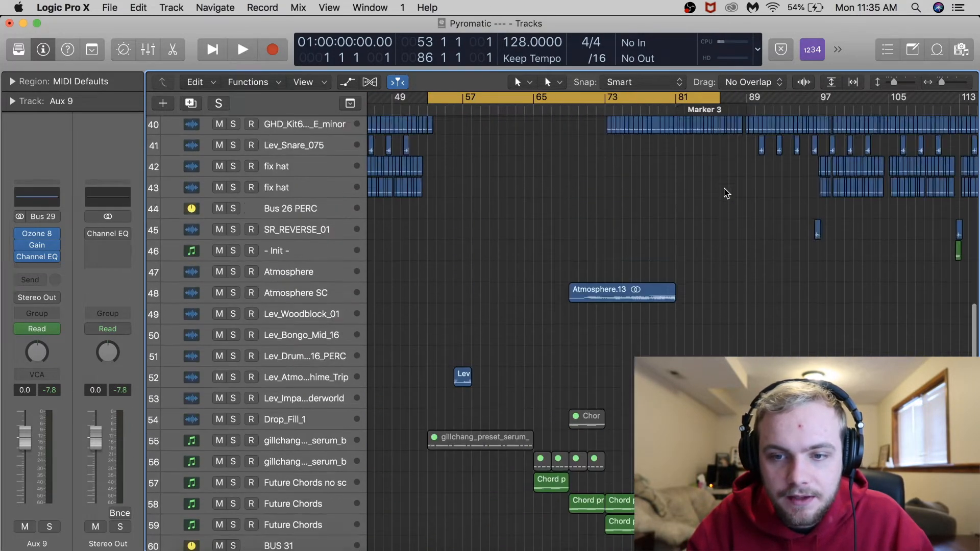
{"action": "scroll", "coordinate": [727, 193], "scroll_direction": "left", "scroll_amount": 5}
{"action": "scroll", "coordinate": [726, 193], "scroll_direction": "left", "scroll_amount": 5}
- Set the cycle range over the intro, from bar 1 to bar 21, and start playback
{"action": "left_click_drag", "start_coordinate": [883, 98], "coordinate": [484, 95]}
{"action": "left_click_drag", "start_coordinate": [657, 98], "coordinate": [545, 97]}
{"action": "key", "text": "space"}
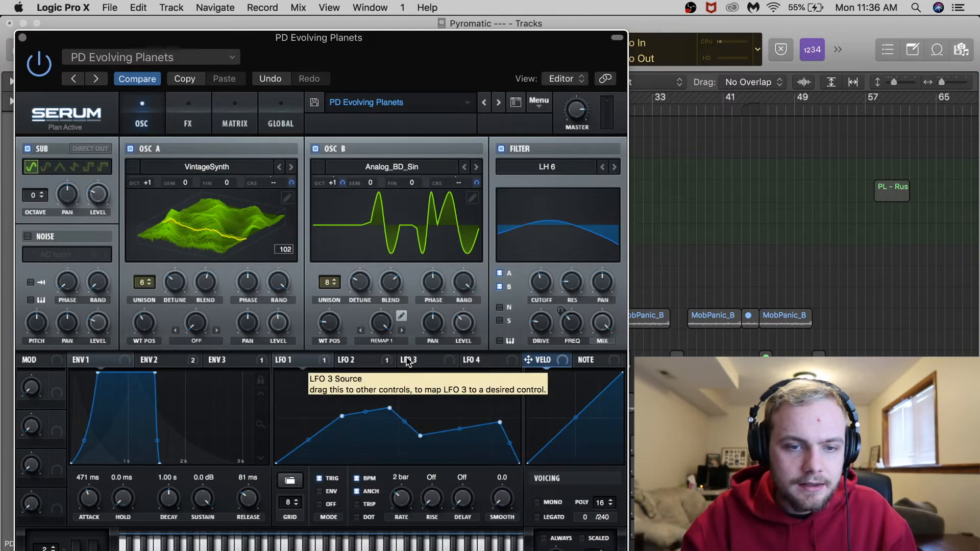
- Close the Serum window and audition the soloed PD Evolving Planets track with single notes in octaves C4 and C3
{"action": "left_click", "coordinate": [21, 38]}
{"action": "key", "text": "a"}
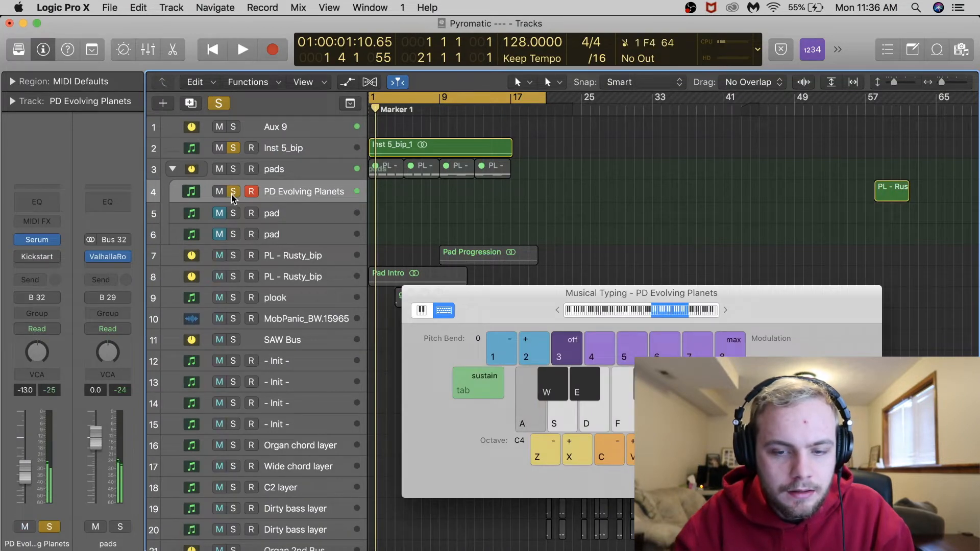
{"action": "key", "text": "z"}
{"action": "key", "text": "a"}
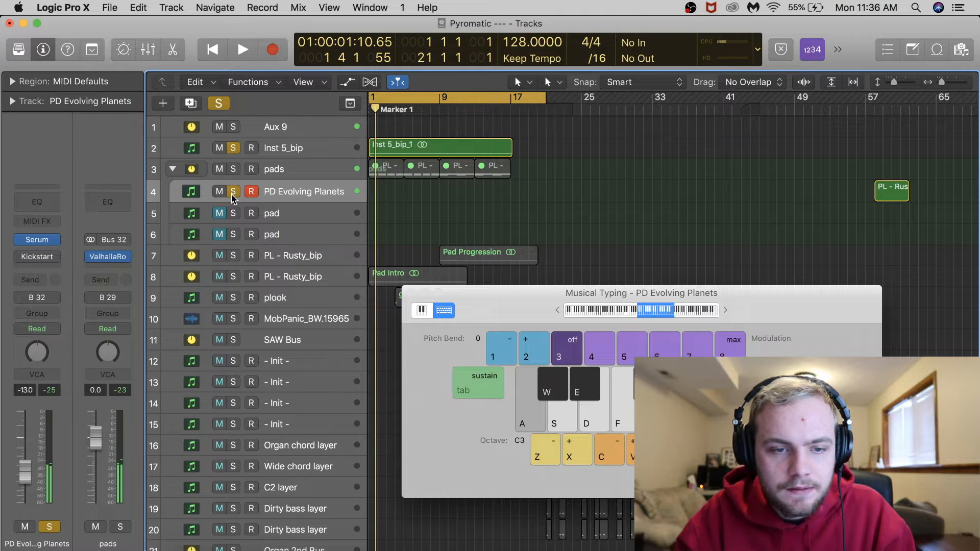
- Solo the first pad track instead of Inst 5_bip and PD Evolving Planets, and audition it with notes in octave C3
{"action": "left_click", "coordinate": [298, 214]}
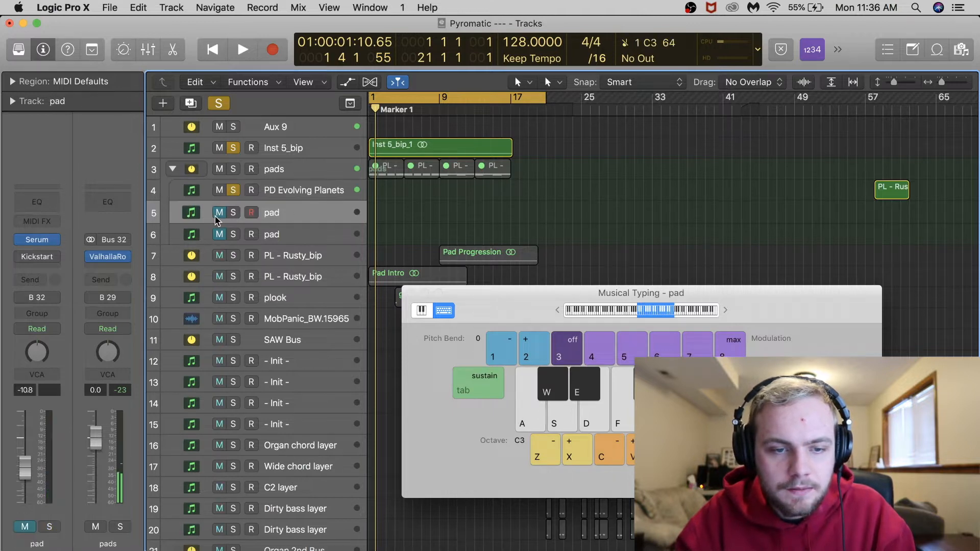
{"action": "key", "text": "a"}
{"action": "key", "text": "s"}
{"action": "left_click", "coordinate": [232, 150]}
{"action": "key", "text": "s"}
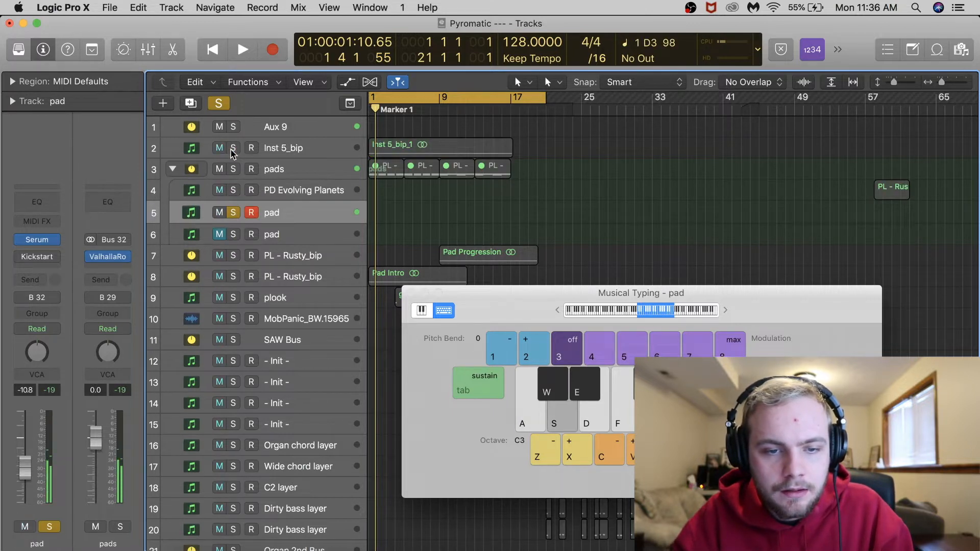
{"action": "key", "text": "f"}
{"action": "key", "text": "a"}
- Lower the musical typing octave to C2, audition low C notes, and solo the second pad track as well
{"action": "key", "text": "z"}
{"action": "key", "text": "a"}
{"action": "key", "text": "a"}
{"action": "key", "text": "a"}
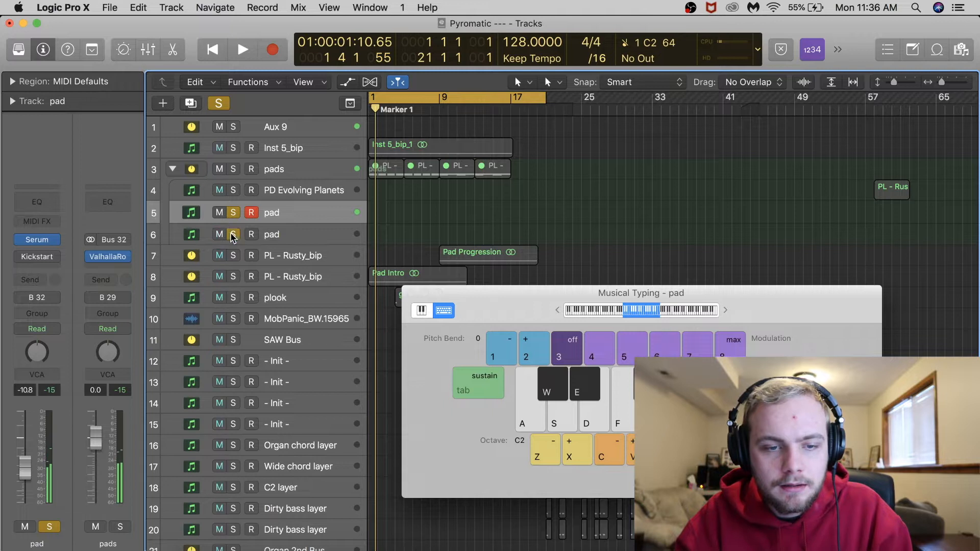
{"action": "key", "text": "a"}
{"action": "key", "text": "a"}
- Remove the solo from the second pad track and collapse the pads track stack
{"action": "left_click", "coordinate": [310, 236]}
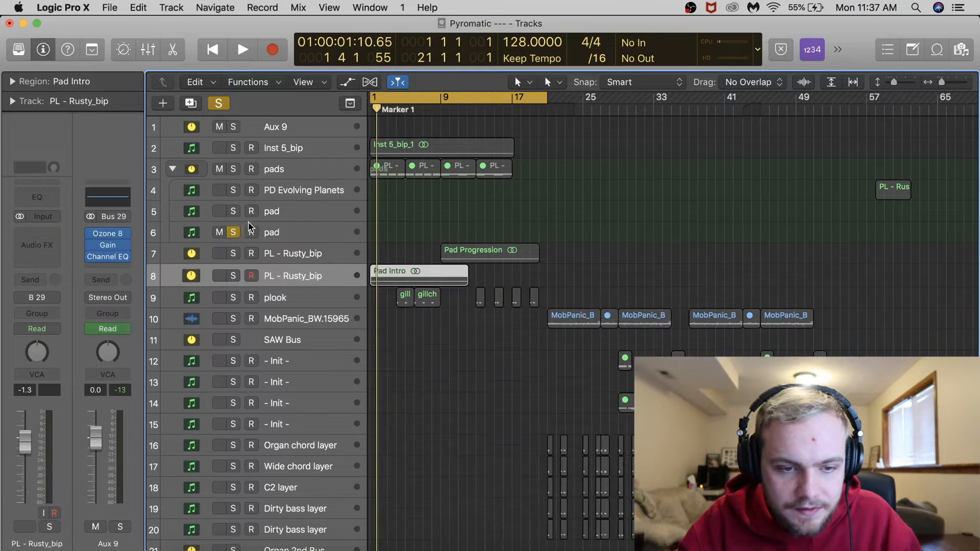
{"action": "left_click", "coordinate": [233, 233]}
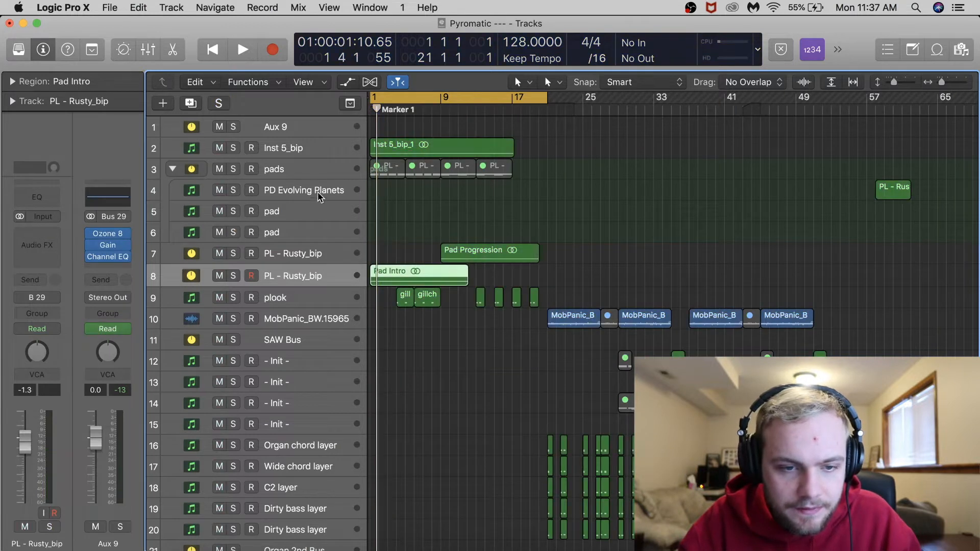
{"action": "left_click", "coordinate": [268, 174]}
{"action": "left_click", "coordinate": [173, 170]}
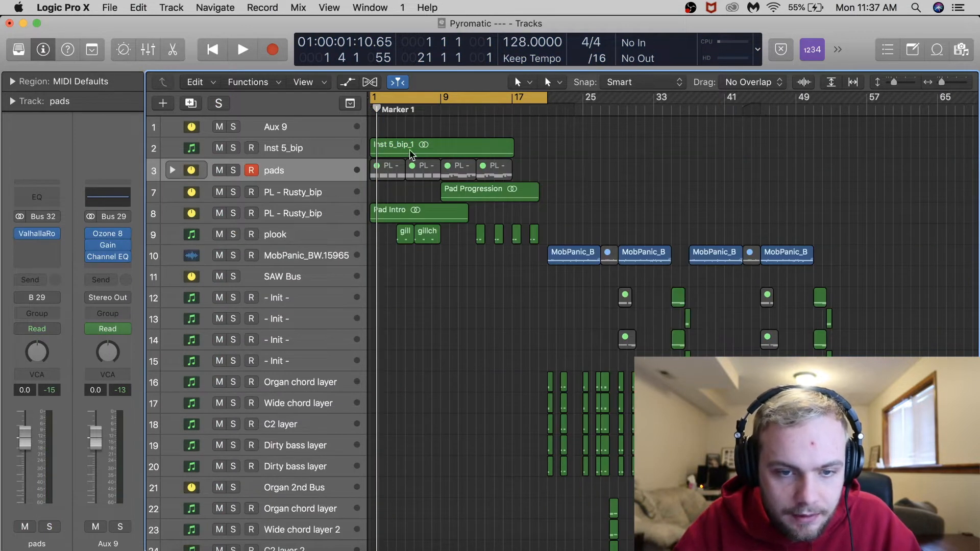
- Solo the Lev_Impact Underworld track and play it from the start of the song
{"action": "left_click", "coordinate": [405, 113]}
{"action": "scroll", "coordinate": [394, 304], "scroll_direction": "down", "scroll_amount": 20}
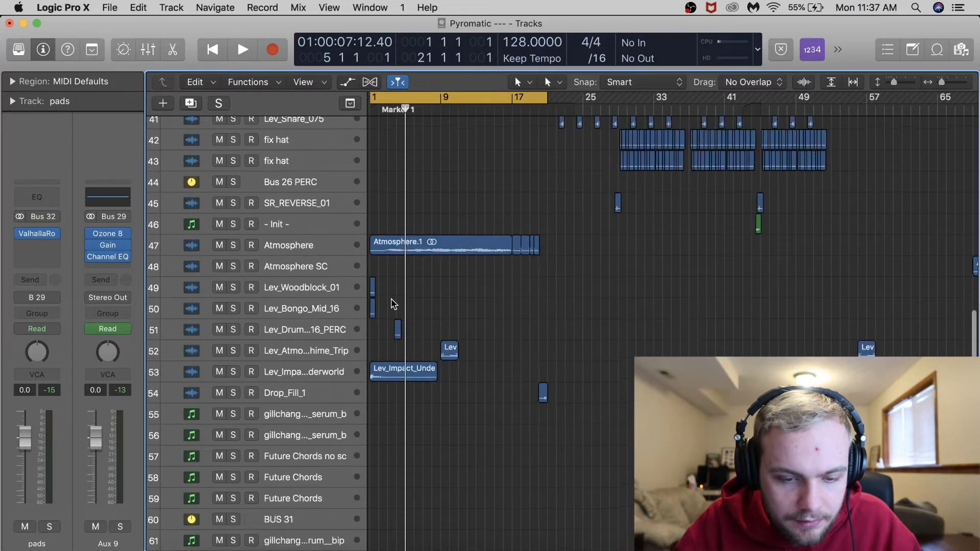
{"action": "scroll", "coordinate": [394, 304], "scroll_direction": "up", "scroll_amount": 12}
{"action": "key", "text": "super+Right"}
{"action": "key", "text": "super+Right"}
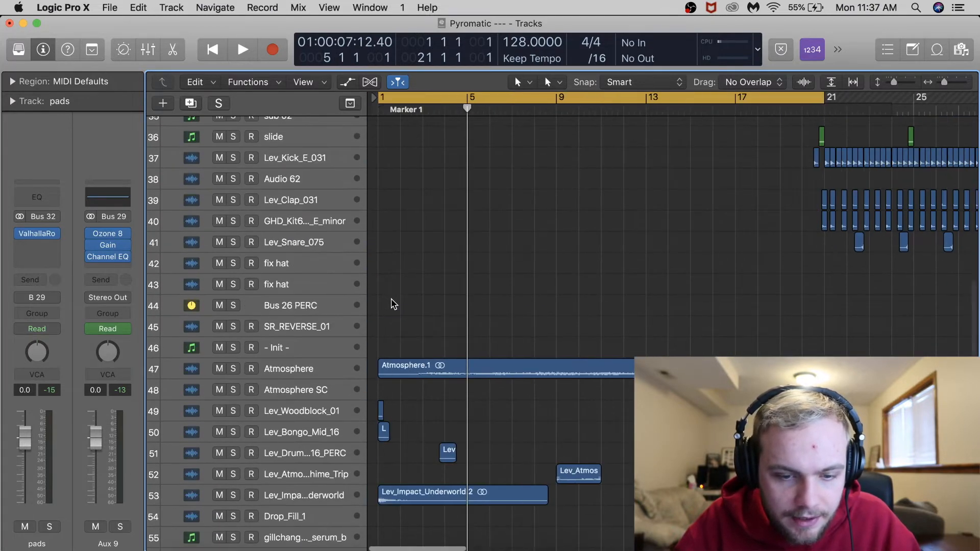
{"action": "key", "text": "Return"}
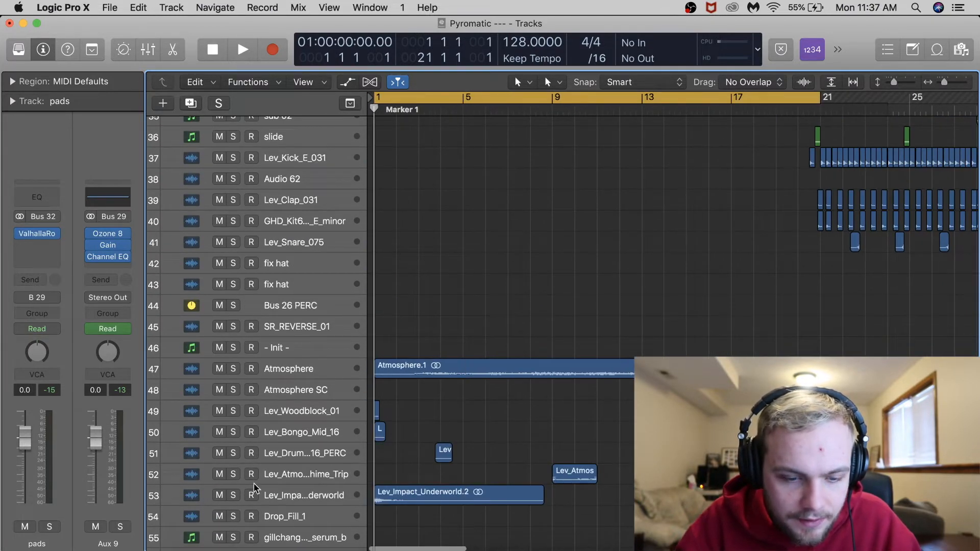
{"action": "left_click", "coordinate": [230, 499]}
{"action": "key", "text": "space"}
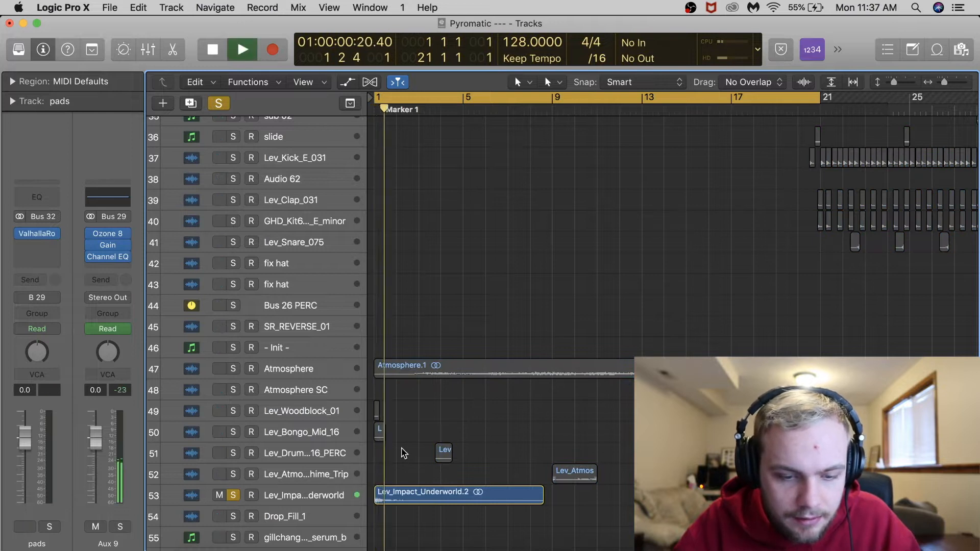
{"action": "key", "text": "space"}
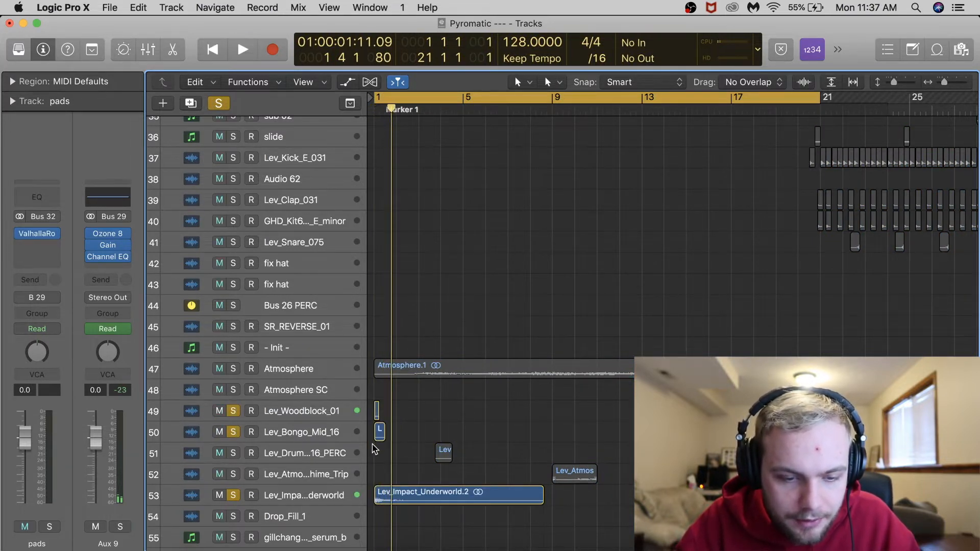
- Play the soloed woodblock, bongo and impact tracks together and select the Lev_Bongo_Mid_16 track
{"action": "key", "text": "super+Right"}
{"action": "key", "text": "super+Right"}
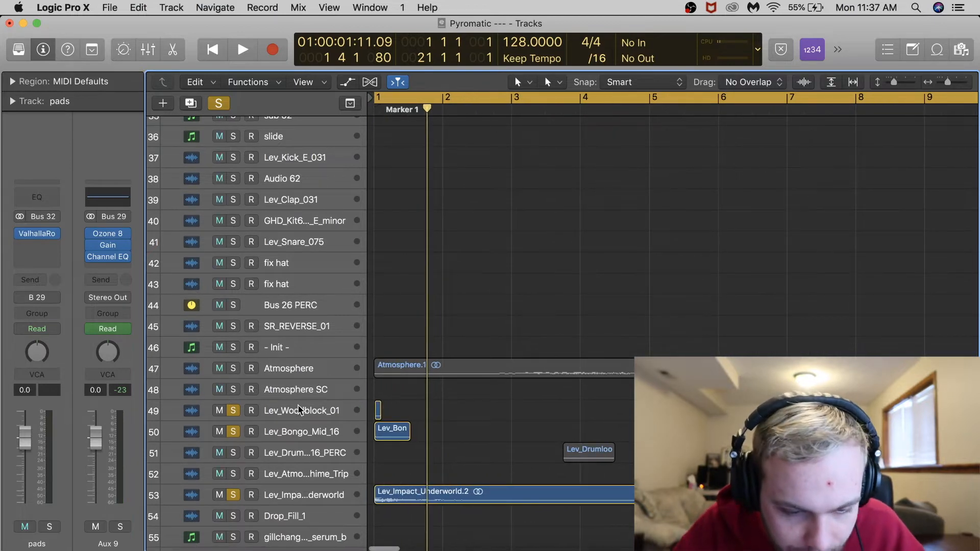
{"action": "key", "text": "space"}
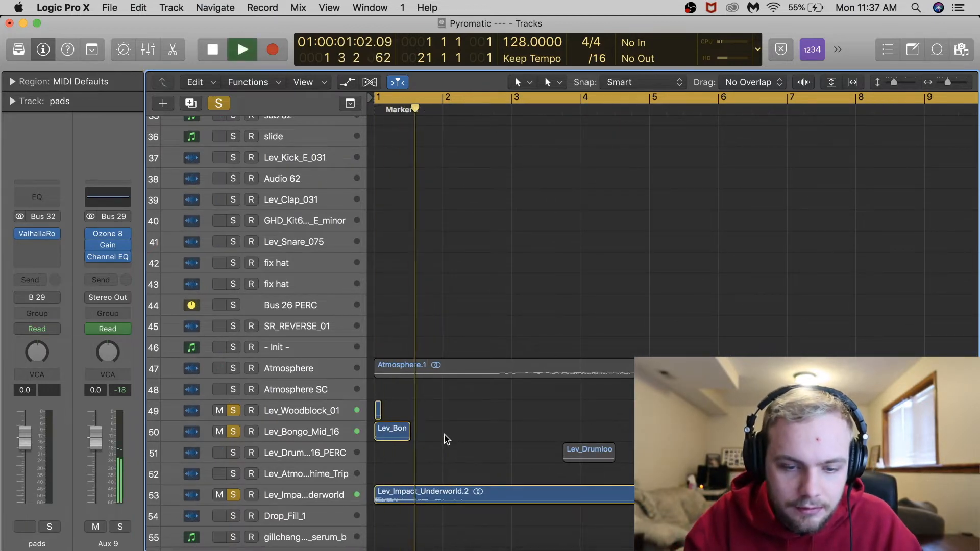
{"action": "left_click", "coordinate": [364, 420]}
{"action": "left_click", "coordinate": [367, 424]}
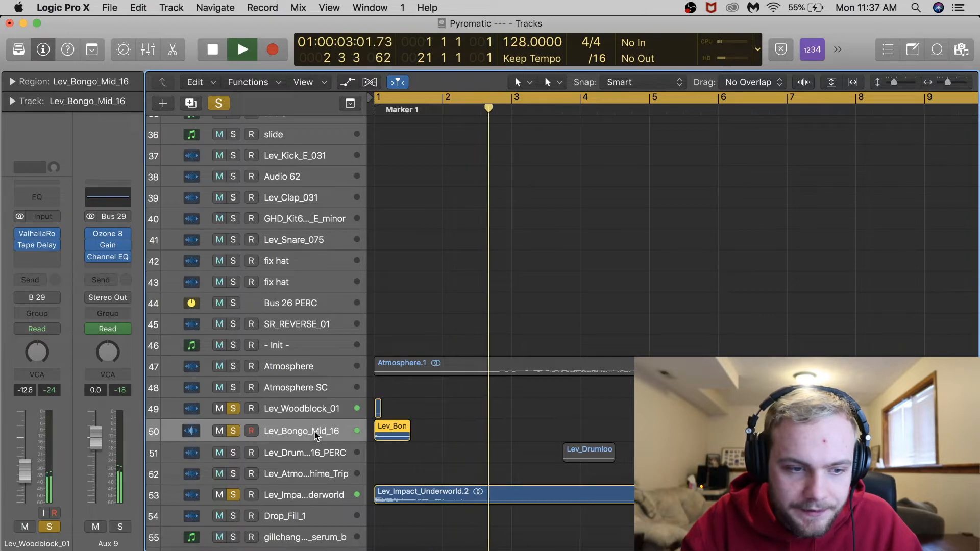
{"action": "key", "text": "space"}
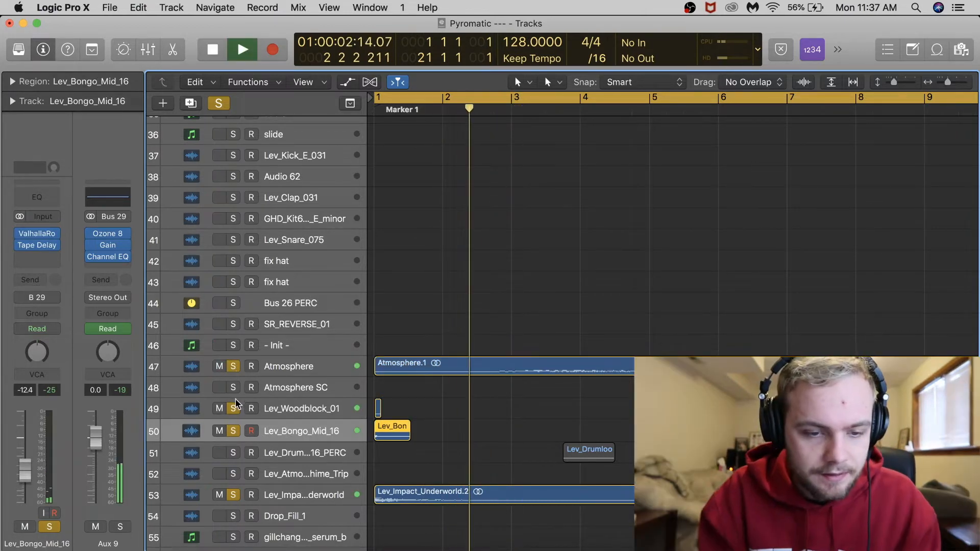
- Unsolo the woodblock, bongo and impact tracks to hear Atmosphere alone, and examine the waveform of the Atmosphere.1 region
{"action": "left_click_drag", "start_coordinate": [233, 409], "coordinate": [231, 504]}
{"action": "scroll", "coordinate": [568, 452], "scroll_direction": "right", "scroll_amount": 10}
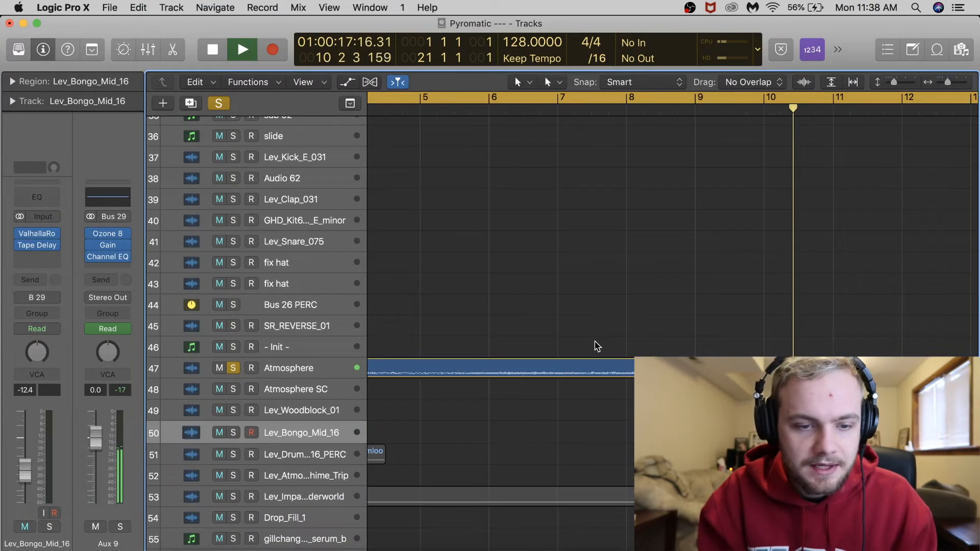
{"action": "key", "text": "space"}
{"action": "scroll", "coordinate": [596, 345], "scroll_direction": "left", "scroll_amount": 5}
{"action": "left_click", "coordinate": [579, 383]}
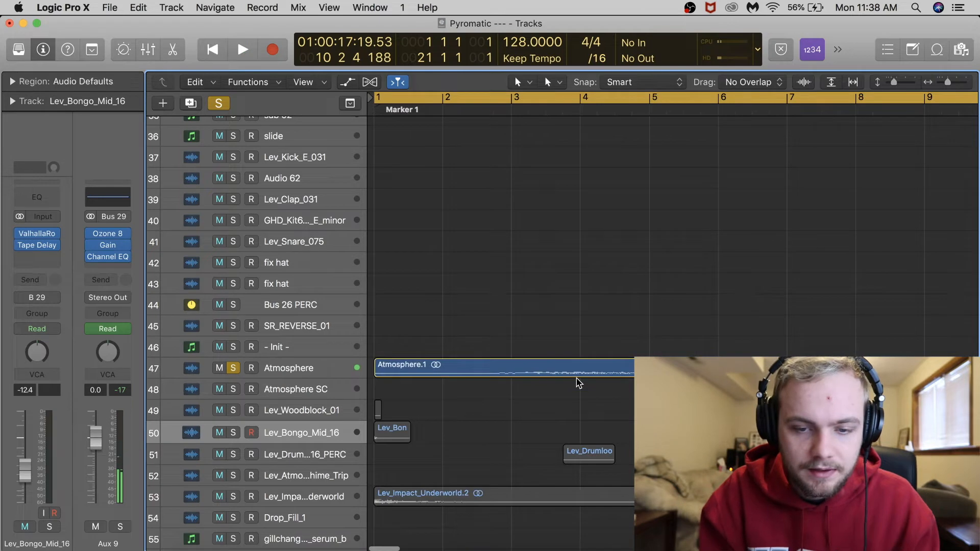
{"action": "left_click", "coordinate": [554, 365]}
{"action": "key", "text": "super+Down"}
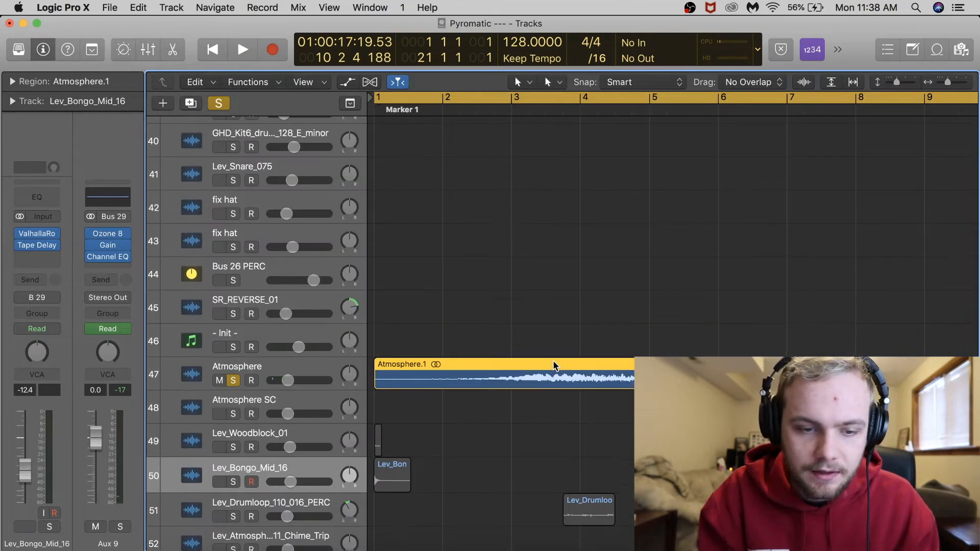
- Solo the two PL - Rusty_bip tracks holding the Pad Intro and Pad Progression regions and play them
{"action": "scroll", "coordinate": [553, 365], "scroll_direction": "up", "scroll_amount": 15}
{"action": "key", "text": "super+Left"}
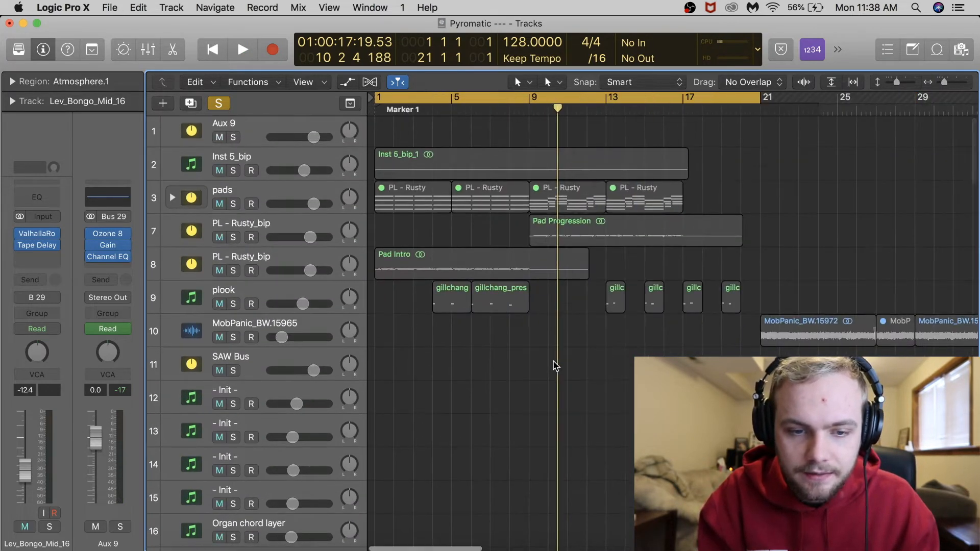
{"action": "key", "text": "super+Right"}
{"action": "left_click", "coordinate": [239, 271]}
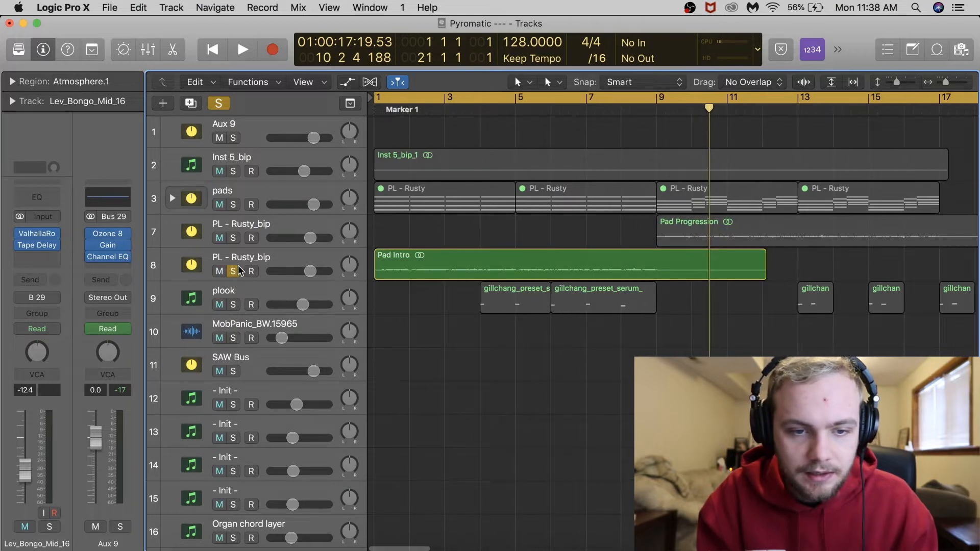
{"action": "left_click", "coordinate": [236, 239]}
{"action": "key", "text": "space"}
- Solo only the plook track and play it from about bar 4
{"action": "left_click", "coordinate": [233, 306], "text": "alt"}
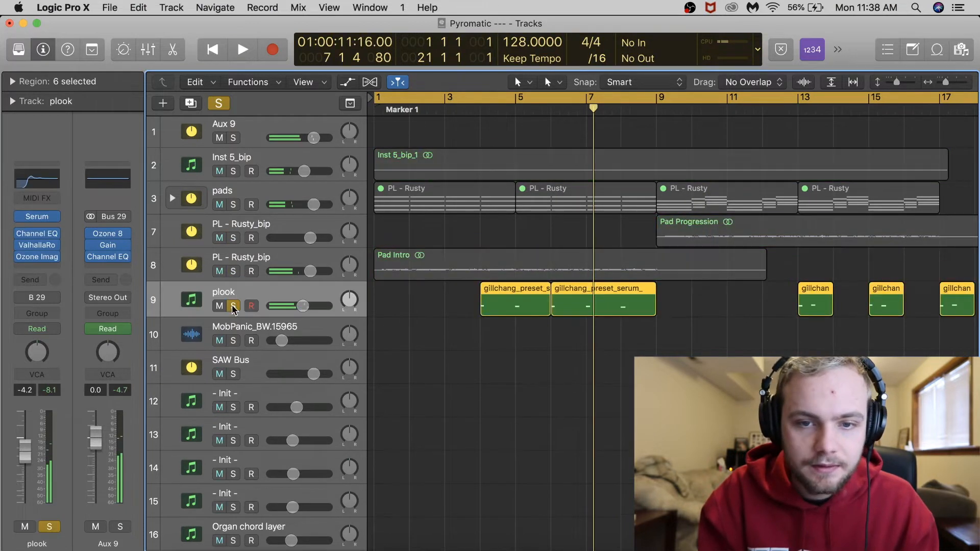
{"action": "left_click", "coordinate": [489, 99]}
{"action": "key", "text": "space"}
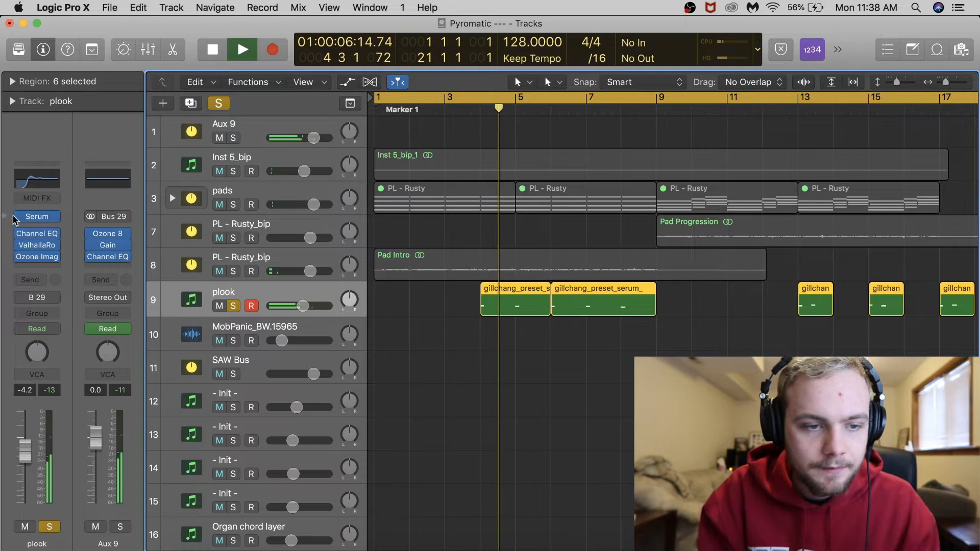
- Inspect the oscillator and effects settings of the plook track's Serum preset, and close the plug-in window
{"action": "left_click", "coordinate": [40, 219]}
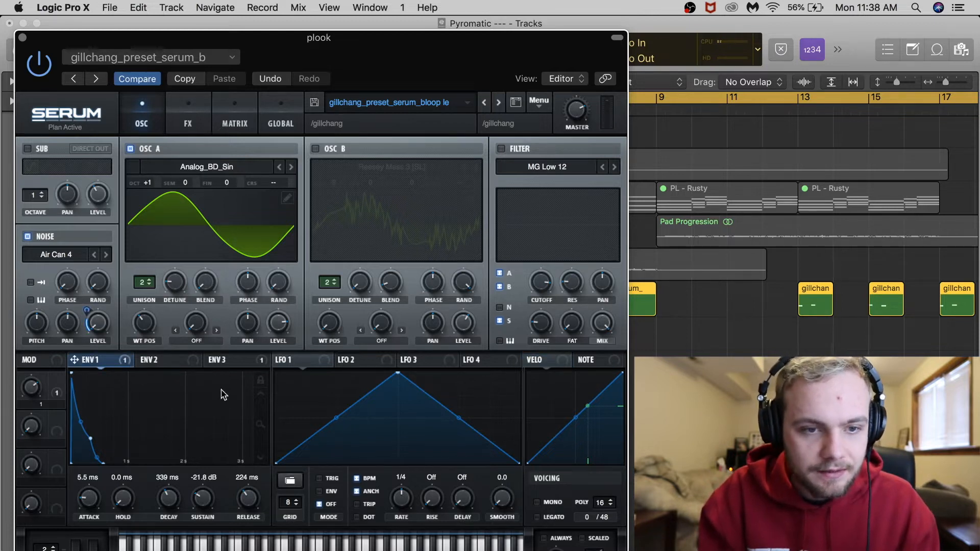
{"action": "left_click", "coordinate": [189, 115]}
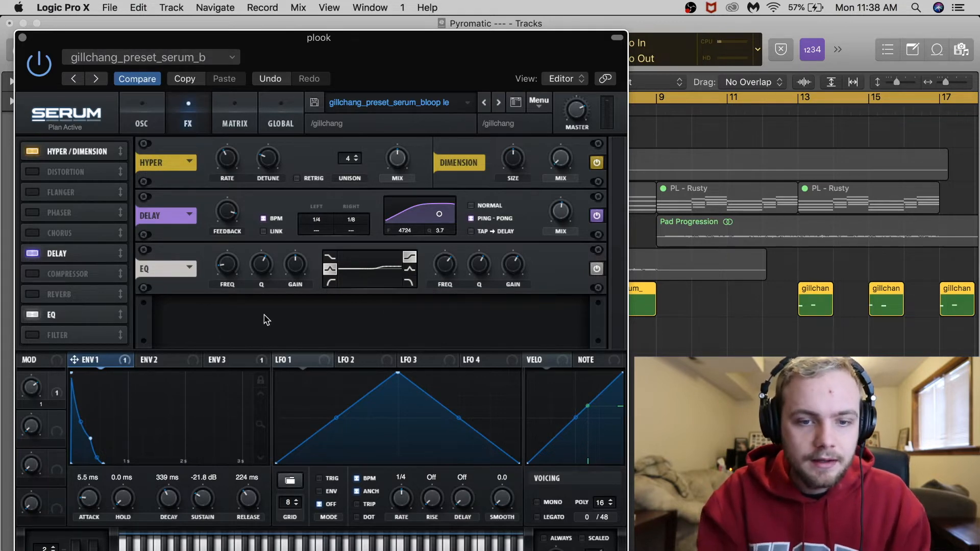
{"action": "left_click", "coordinate": [21, 37]}
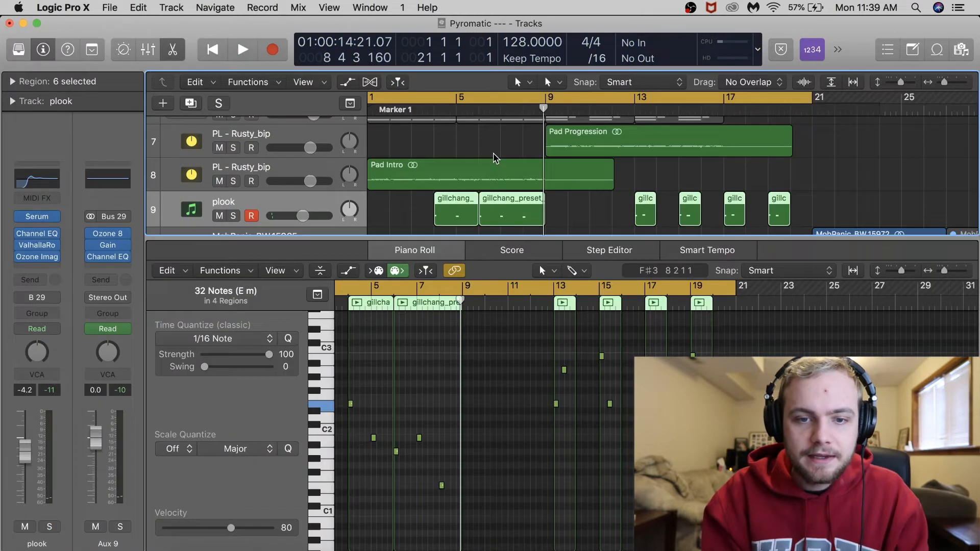
- Play the intro from the start of the song and mute the plook track
{"action": "scroll", "coordinate": [494, 154], "scroll_direction": "left", "scroll_amount": 1}
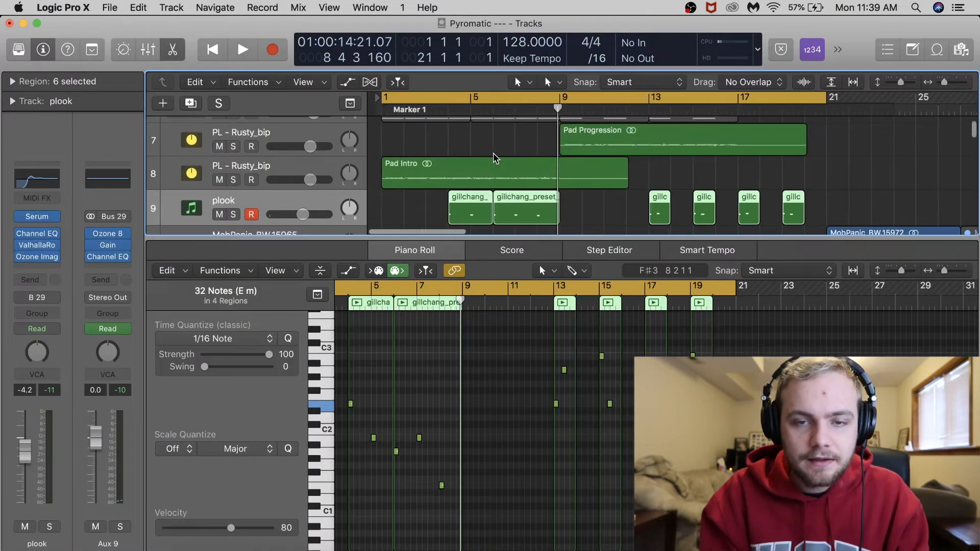
{"action": "key", "text": "Return"}
{"action": "key", "text": "space"}
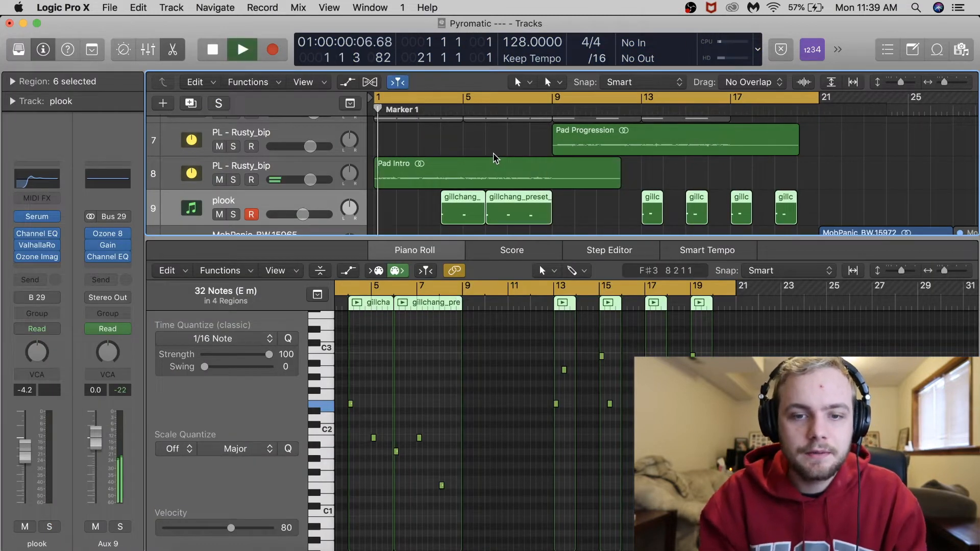
{"action": "key", "text": "ctrl+m"}
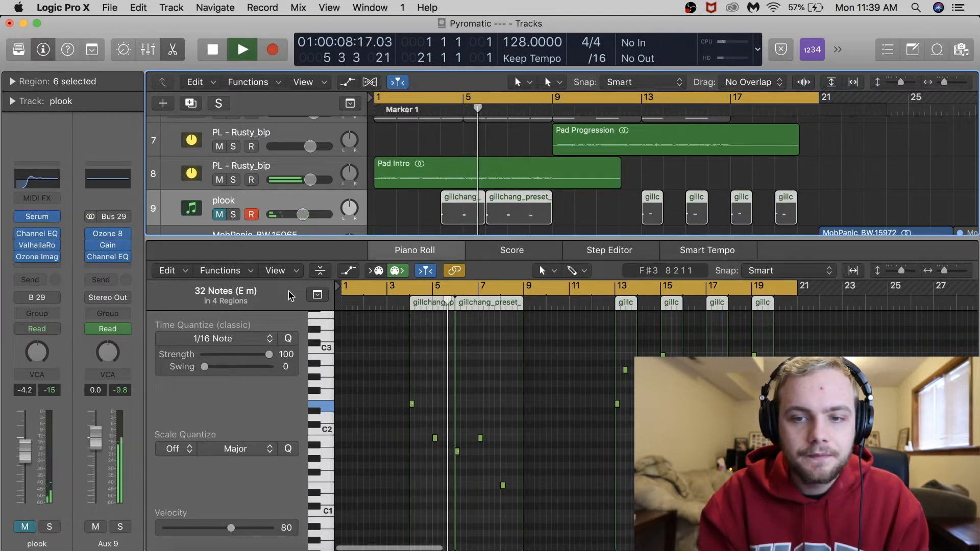
- Unmute the plook track, and play the percussion loop with only the Lev_Drumloop and Lev_Atmosphere chime tracks soloed
{"action": "key", "text": "space"}
{"action": "left_click", "coordinate": [220, 214]}
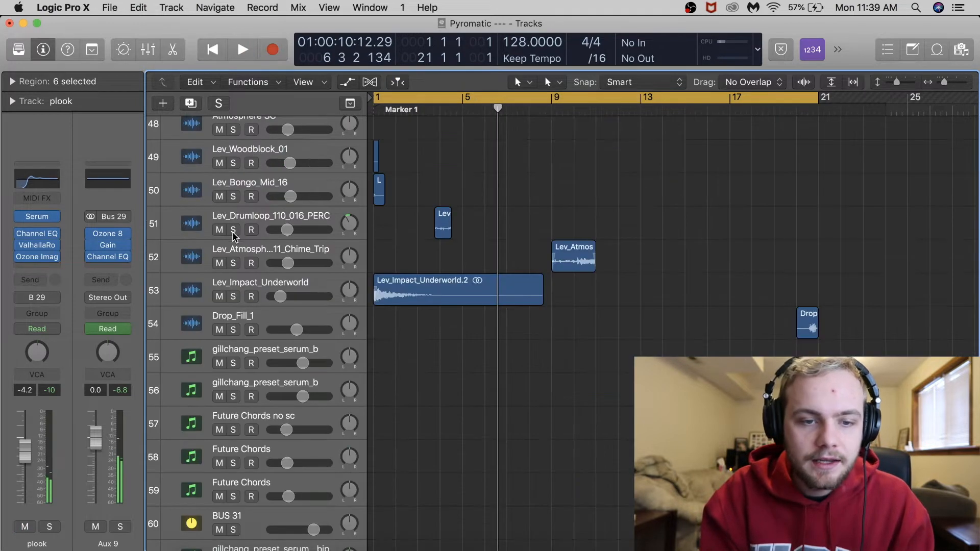
{"action": "left_click_drag", "start_coordinate": [235, 232], "coordinate": [232, 265]}
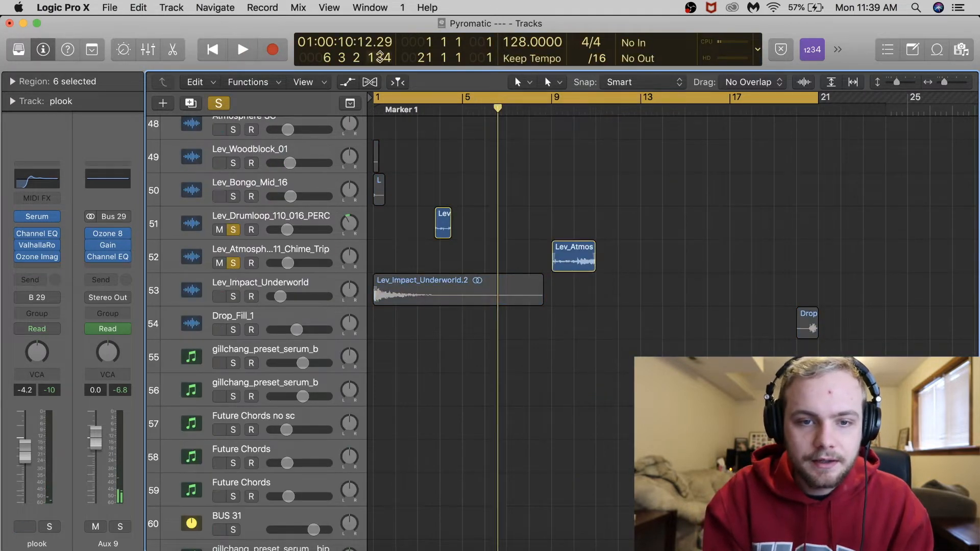
{"action": "key", "text": "shift+space"}
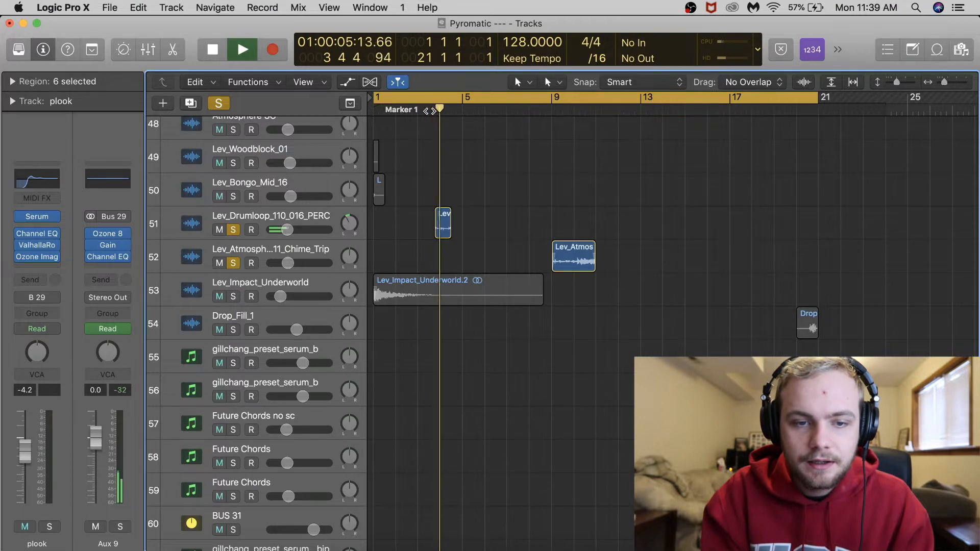
- Play the soloed Lev_Atmosphere chime region from bar 9, and stop playback near bar 12
{"action": "left_click", "coordinate": [553, 114]}
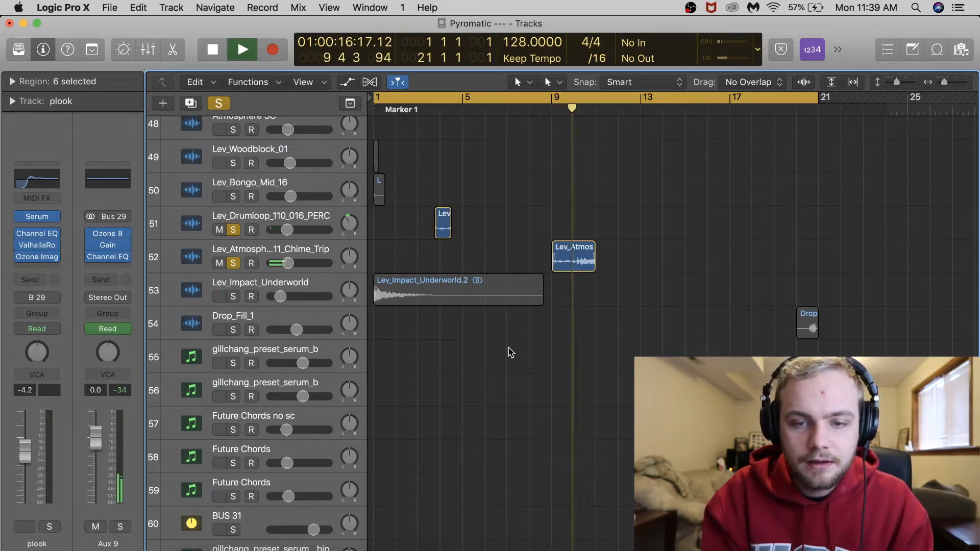
{"action": "key", "text": "super+Right"}
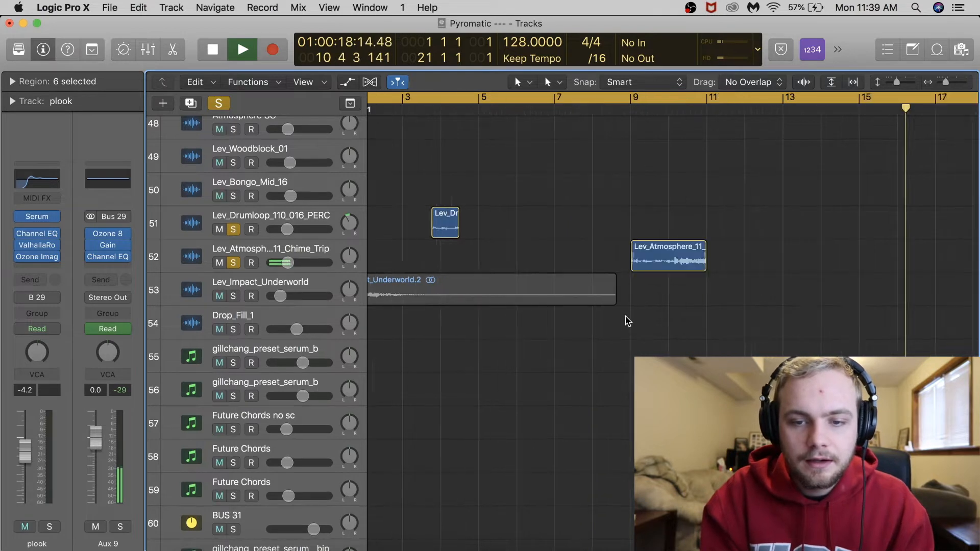
{"action": "key", "text": "super+Left"}
{"action": "scroll", "coordinate": [628, 321], "scroll_direction": "up", "scroll_amount": 20}
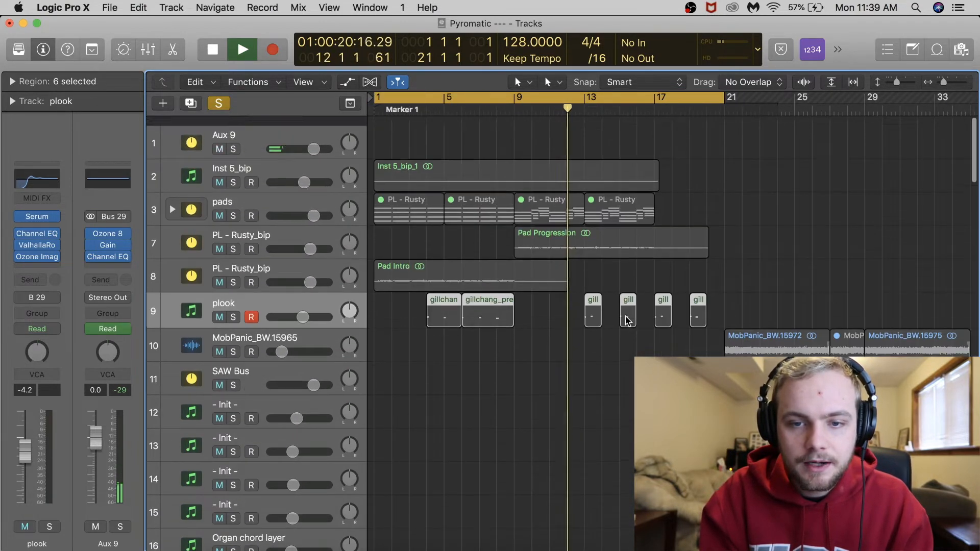
{"action": "key", "text": "space"}
- Solo the PL - Rusty_bip track holding Pad Progression, play it from bar 9, and select the pads region starting there
{"action": "scroll", "coordinate": [582, 280], "scroll_direction": "down", "scroll_amount": 1}
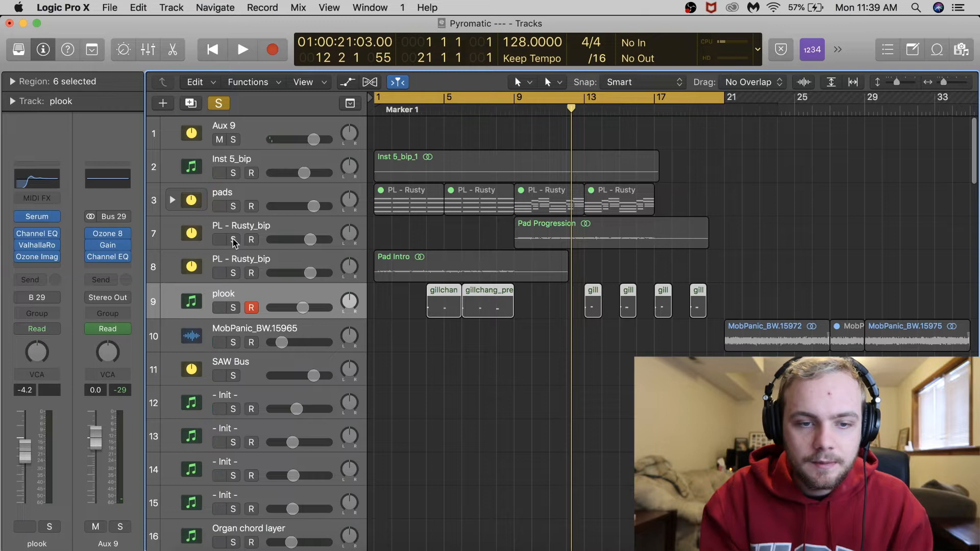
{"action": "left_click", "coordinate": [234, 240]}
{"action": "double_click", "coordinate": [519, 108]}
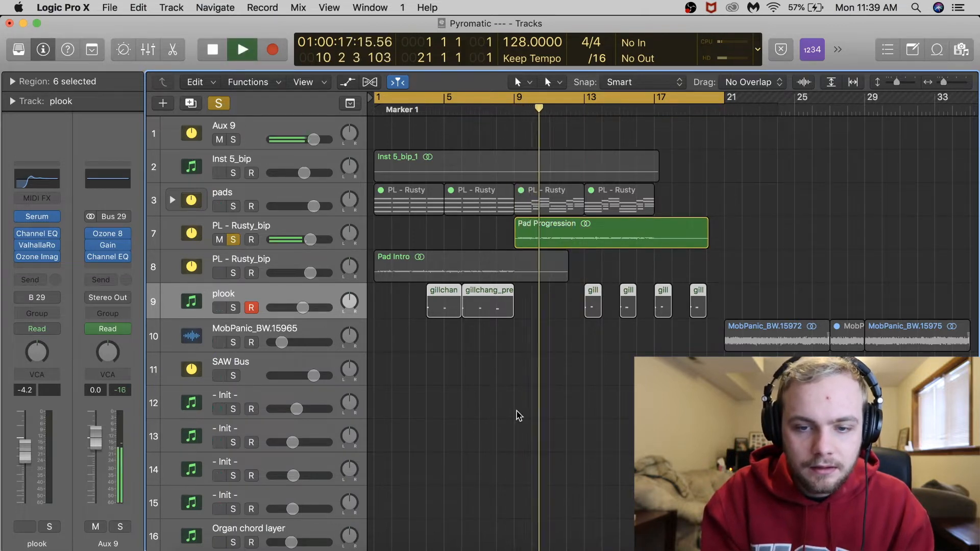
{"action": "scroll", "coordinate": [517, 413], "scroll_direction": "down", "scroll_amount": 5}
{"action": "scroll", "coordinate": [518, 416], "scroll_direction": "up", "scroll_amount": 5}
{"action": "scroll", "coordinate": [518, 416], "scroll_direction": "down", "scroll_amount": 1}
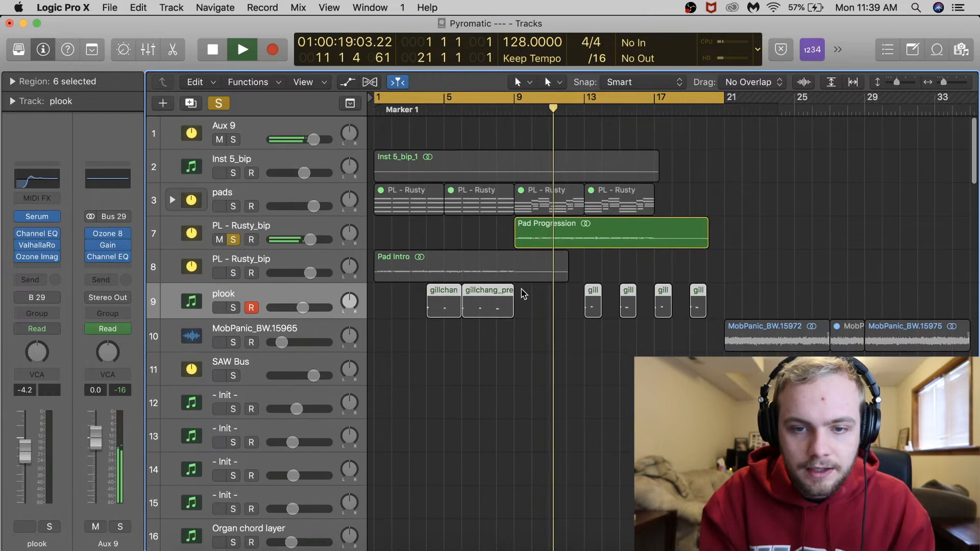
{"action": "left_click", "coordinate": [565, 202]}
{"action": "left_click", "coordinate": [572, 212]}
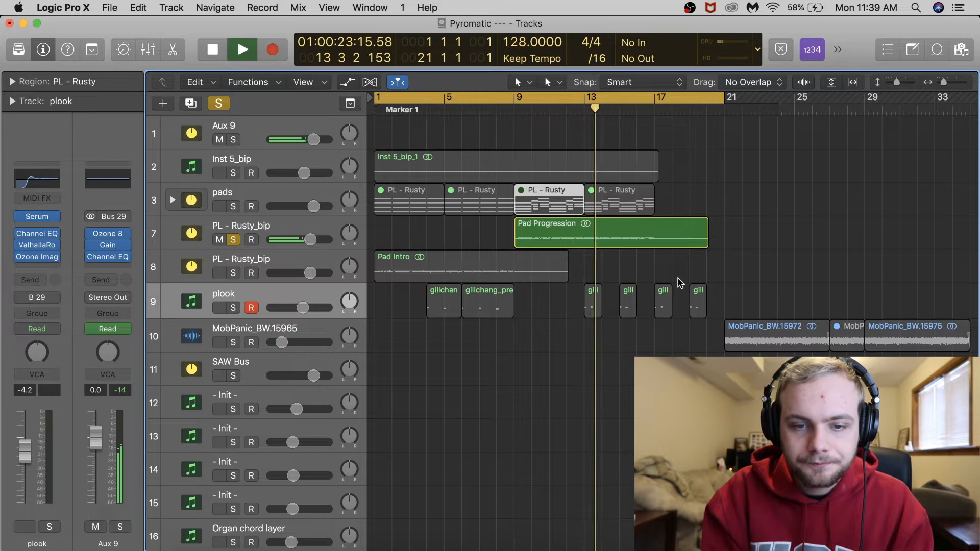
{"action": "scroll", "coordinate": [681, 283], "scroll_direction": "down", "scroll_amount": 3}
{"action": "key", "text": "space"}
- Solo only the KSHMR_Long_Sweep_Up_06 and Lev_Riser_128_8_Noise_04 tracks
{"action": "scroll", "coordinate": [536, 331], "scroll_direction": "down", "scroll_amount": 20}
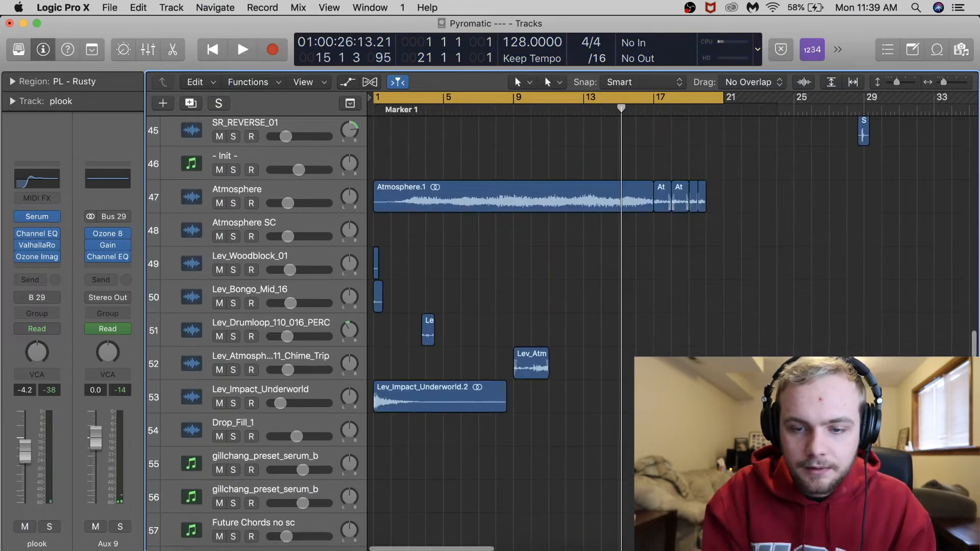
{"action": "scroll", "coordinate": [536, 332], "scroll_direction": "down", "scroll_amount": 18}
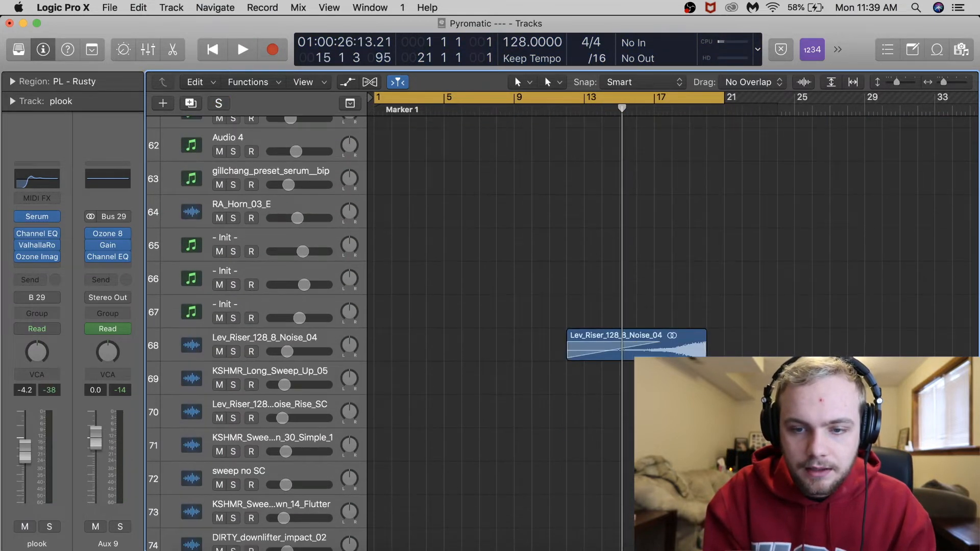
{"action": "key", "text": "shift+Return"}
{"action": "scroll", "coordinate": [612, 293], "scroll_direction": "up", "scroll_amount": 3}
{"action": "key", "text": "s"}
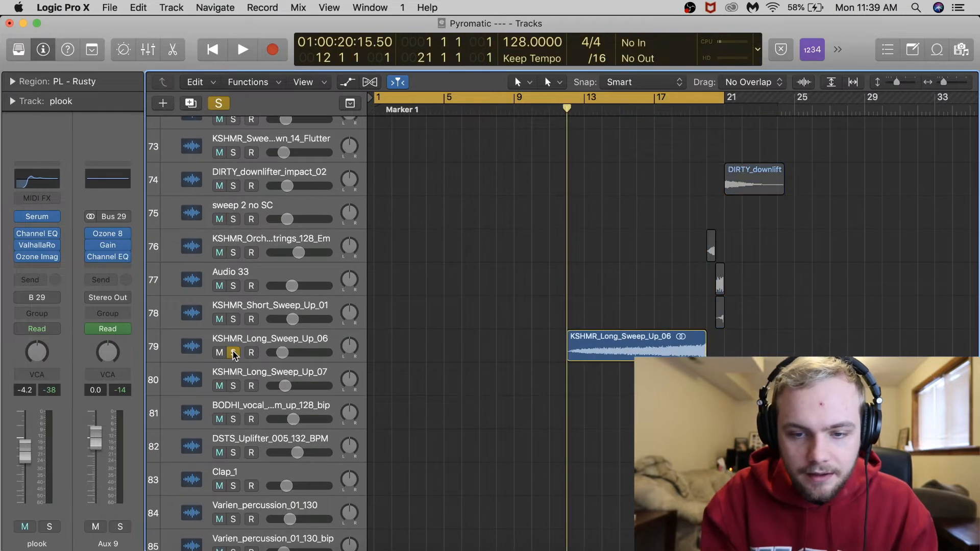
{"action": "scroll", "coordinate": [612, 293], "scroll_direction": "up", "scroll_amount": 4}
{"action": "left_click", "coordinate": [234, 174]}
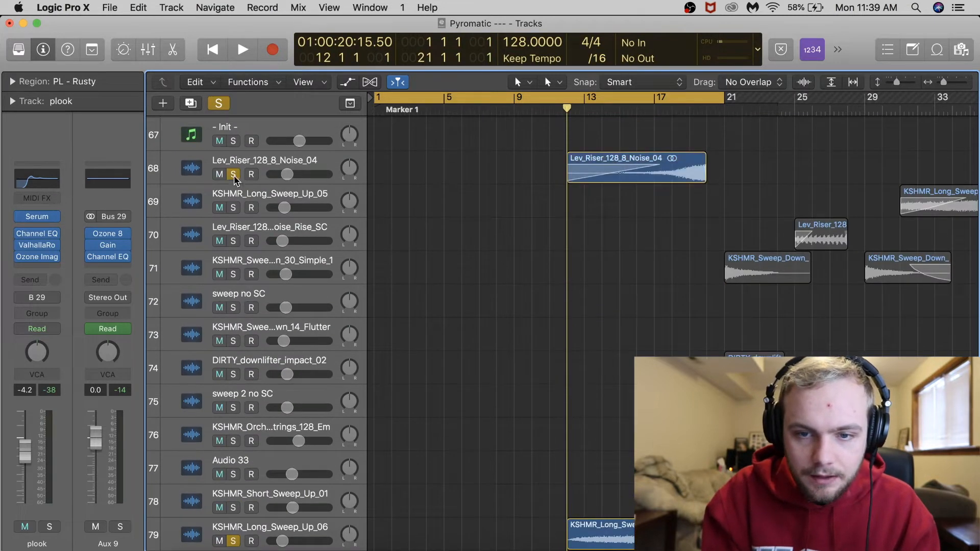
- Play the two soloed risers from bar 15 to about bar 20, selecting the noise riser and long sweep tracks in turn
{"action": "double_click", "coordinate": [624, 113]}
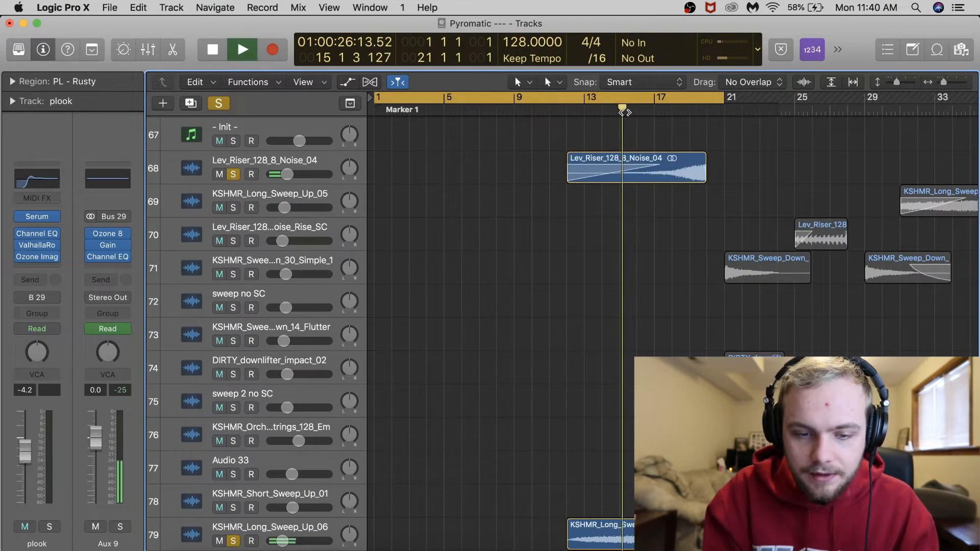
{"action": "left_click", "coordinate": [311, 169]}
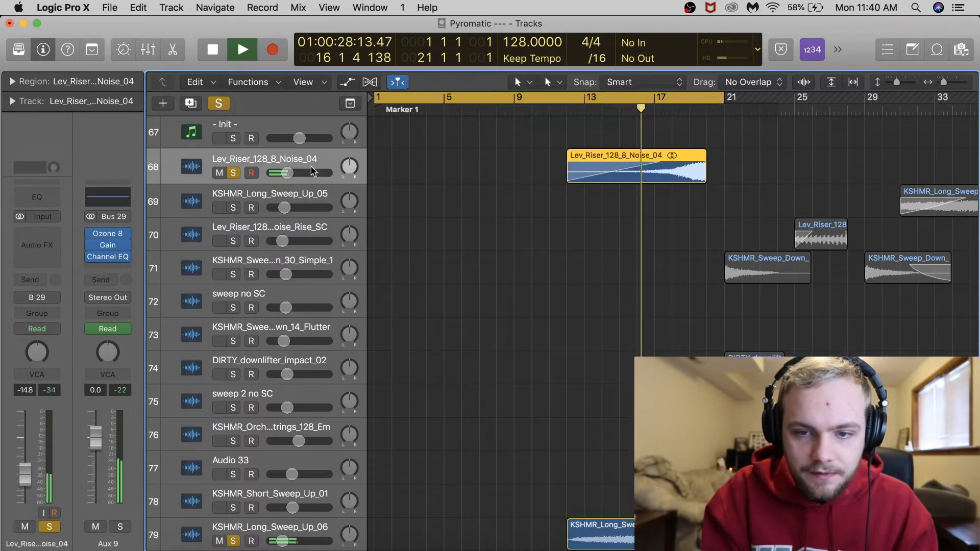
{"action": "left_click", "coordinate": [319, 537]}
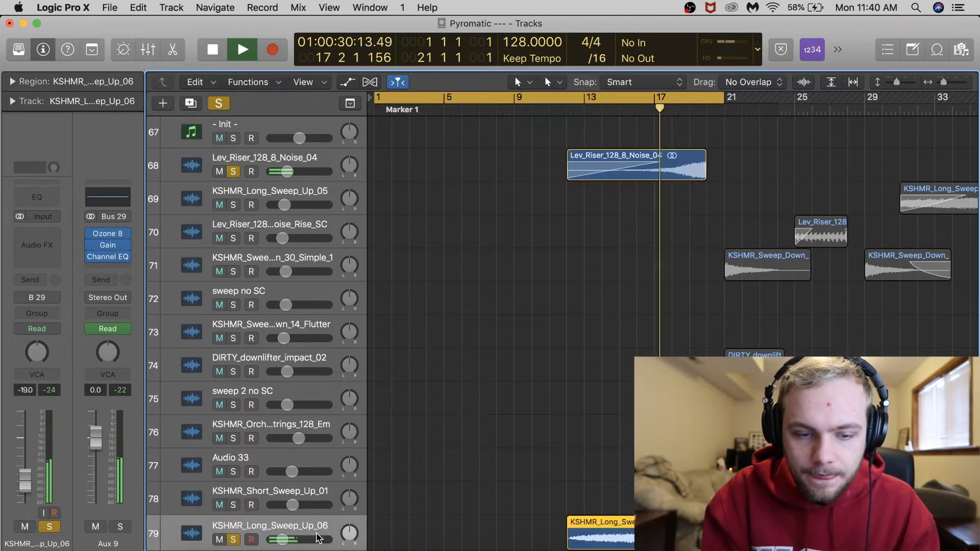
{"action": "scroll", "coordinate": [562, 306], "scroll_direction": "right", "scroll_amount": 5}
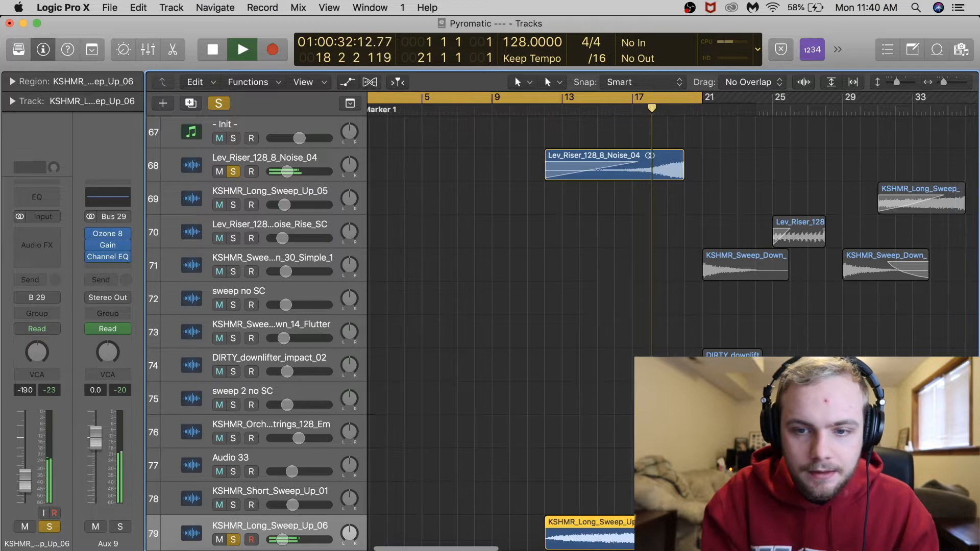
{"action": "scroll", "coordinate": [562, 307], "scroll_direction": "up", "scroll_amount": 5}
{"action": "scroll", "coordinate": [562, 306], "scroll_direction": "up", "scroll_amount": 2}
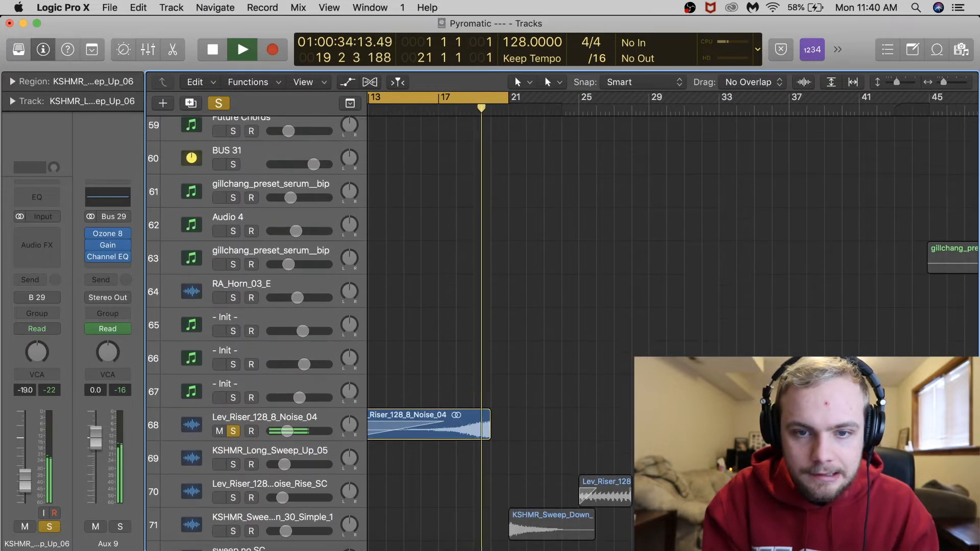
{"action": "key", "text": "space"}
- Set the cycle range from the middle of bar 13 to bar 21, and play the full mix from its start
{"action": "scroll", "coordinate": [398, 197], "scroll_direction": "up", "scroll_amount": 12}
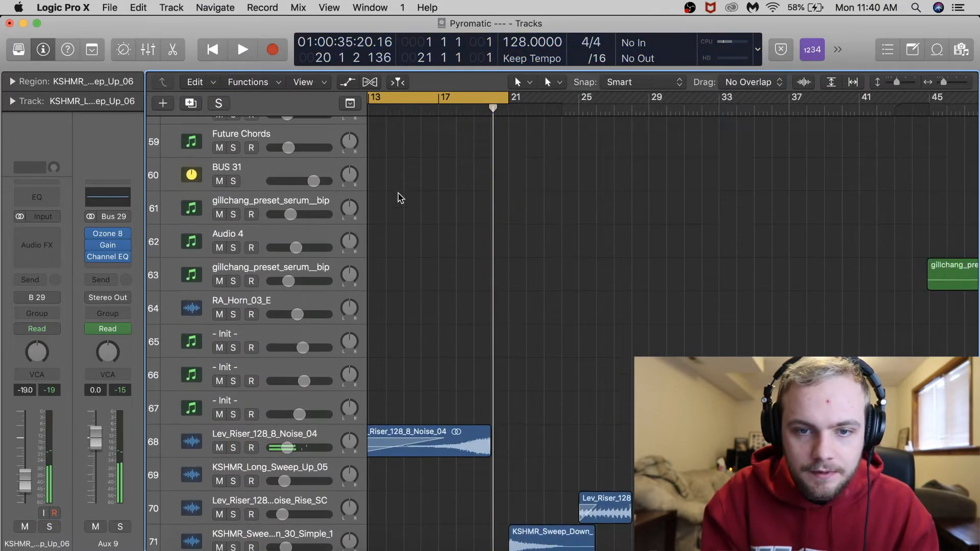
{"action": "scroll", "coordinate": [582, 232], "scroll_direction": "up", "scroll_amount": 11}
{"action": "scroll", "coordinate": [582, 233], "scroll_direction": "left", "scroll_amount": 4}
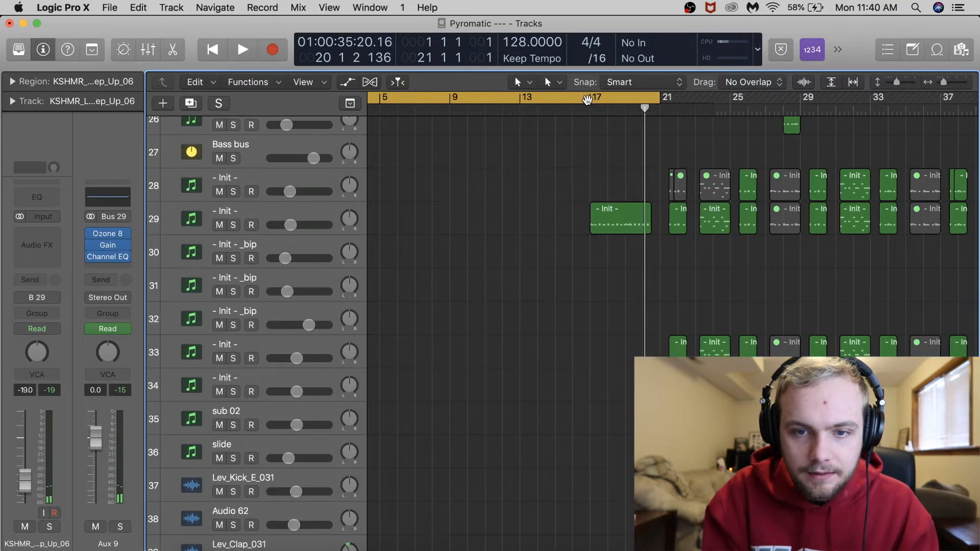
{"action": "left_click", "coordinate": [591, 99]}
{"action": "left_click_drag", "start_coordinate": [590, 101], "coordinate": [666, 102]}
{"action": "scroll", "coordinate": [611, 217], "scroll_direction": "up", "scroll_amount": 14}
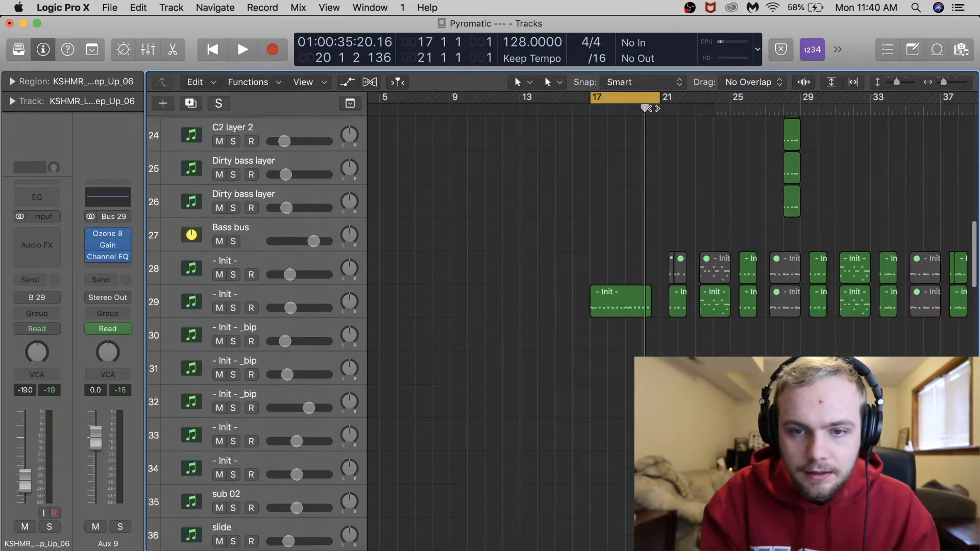
{"action": "scroll", "coordinate": [592, 156], "scroll_direction": "up", "scroll_amount": 6}
{"action": "left_click_drag", "start_coordinate": [590, 97], "coordinate": [526, 98]}
{"action": "key", "text": "space"}
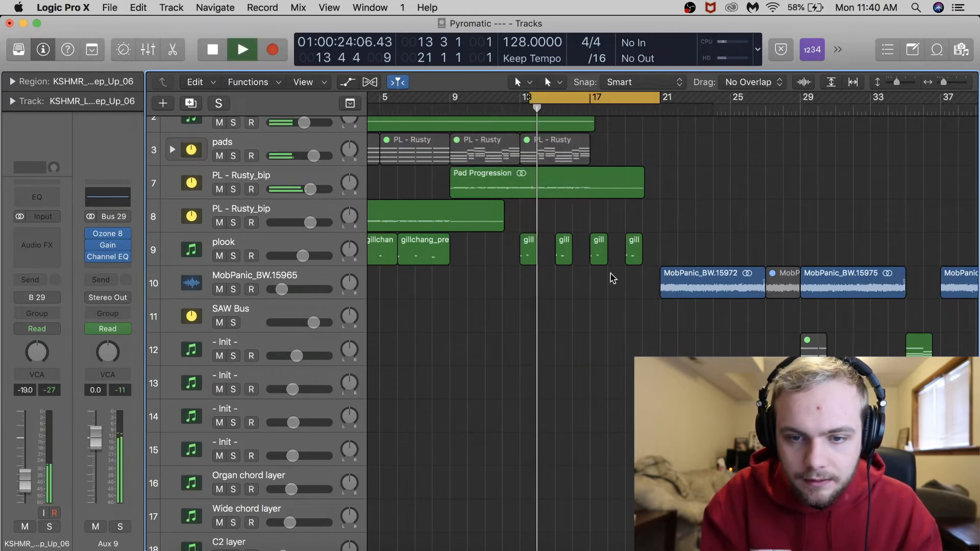
- Solo the - Init - bass track with the region at bar 17, and extend the cycle range's end to bar 22
{"action": "scroll", "coordinate": [612, 278], "scroll_direction": "down", "scroll_amount": 20}
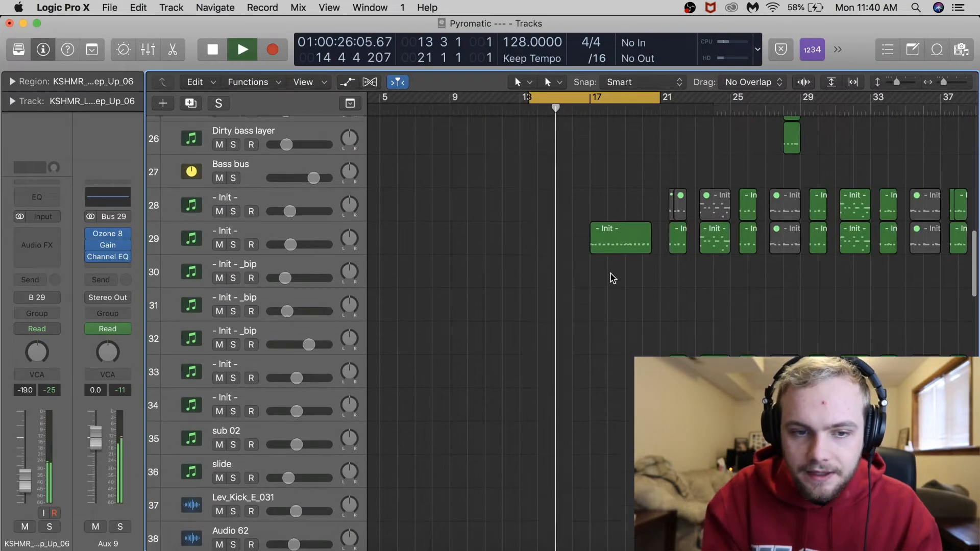
{"action": "left_click", "coordinate": [638, 245]}
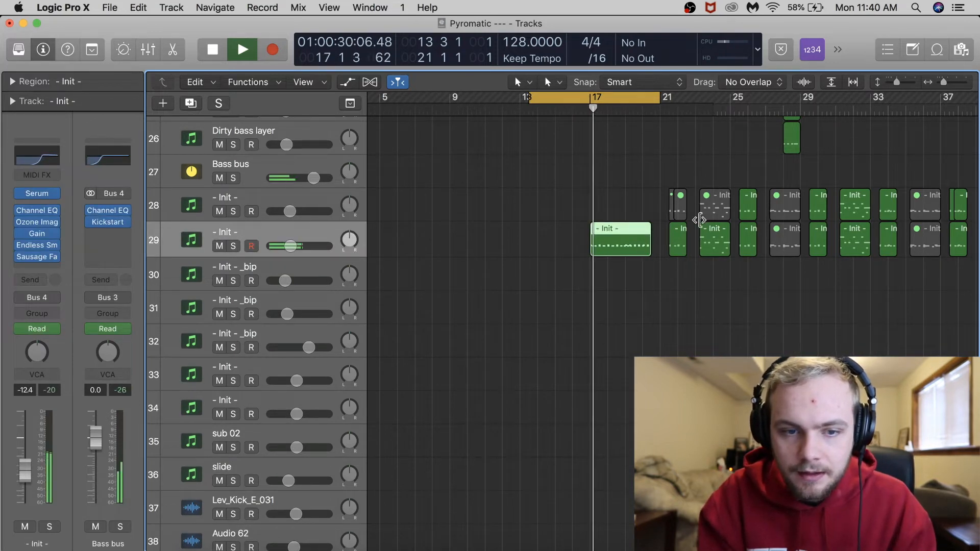
{"action": "key", "text": "ctrl+s"}
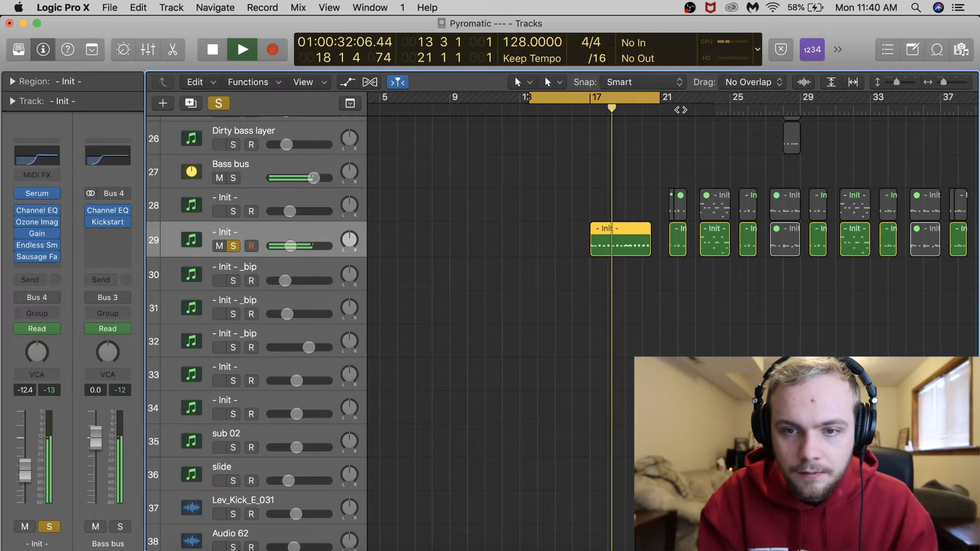
{"action": "left_click_drag", "start_coordinate": [660, 98], "coordinate": [678, 98]}
- Inspect the soloed bass track's Serum patch while playing from bar 17, and close the plug-in window
{"action": "mouse_move", "coordinate": [40, 196]}
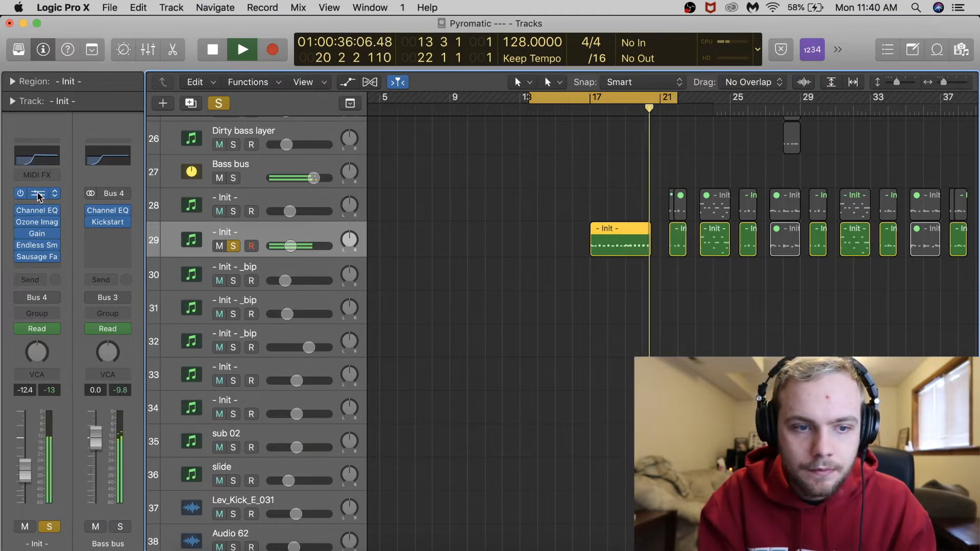
{"action": "key", "text": "v"}
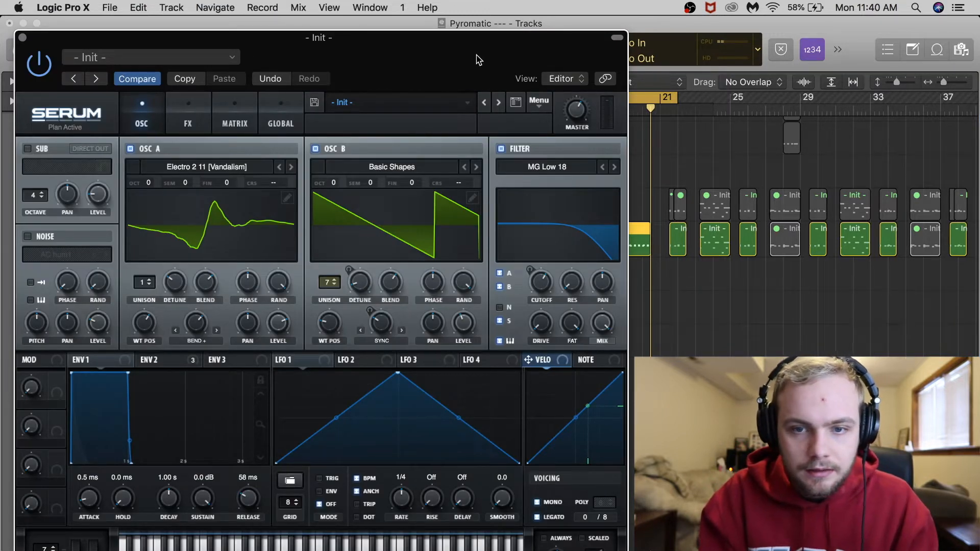
{"action": "left_click", "coordinate": [485, 42]}
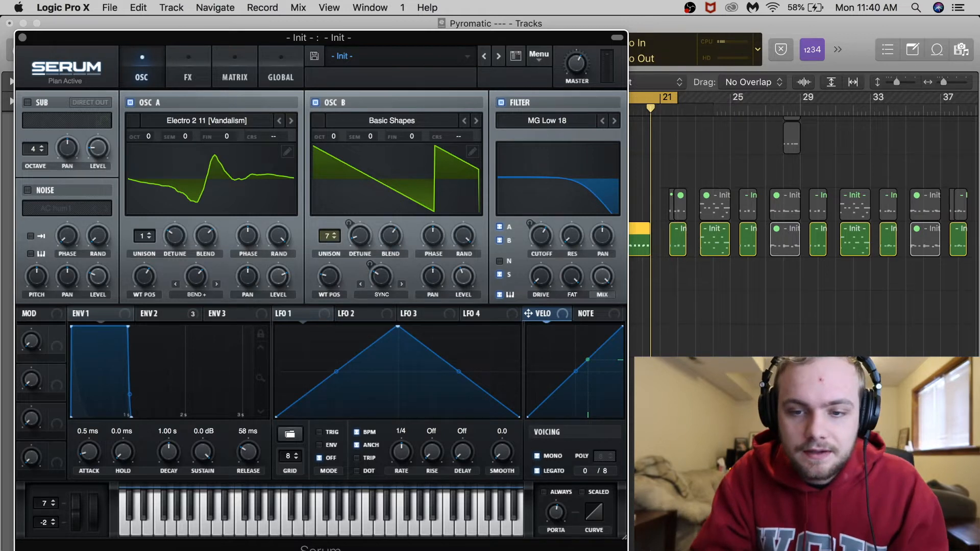
{"action": "scroll", "coordinate": [788, 262], "scroll_direction": "left", "scroll_amount": 3}
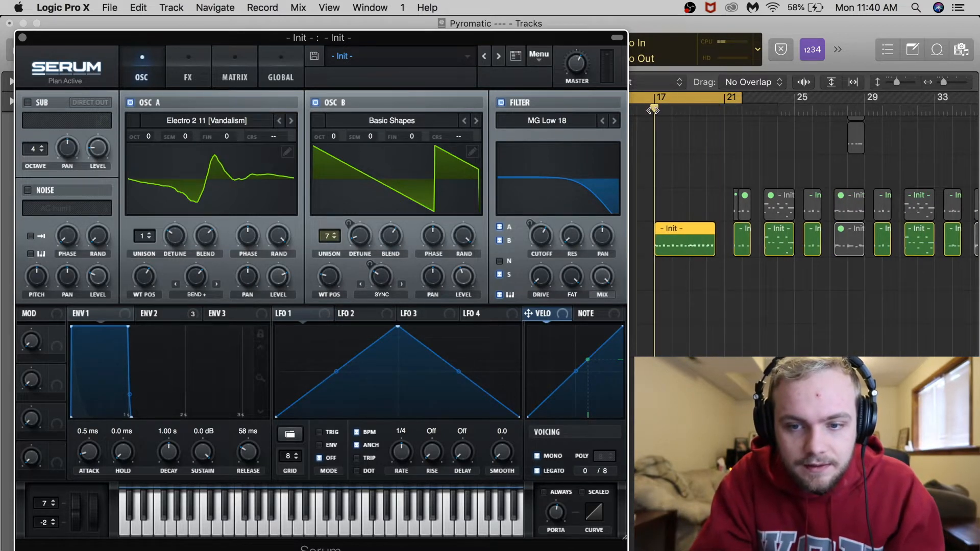
{"action": "left_click", "coordinate": [653, 109]}
{"action": "key", "text": "space"}
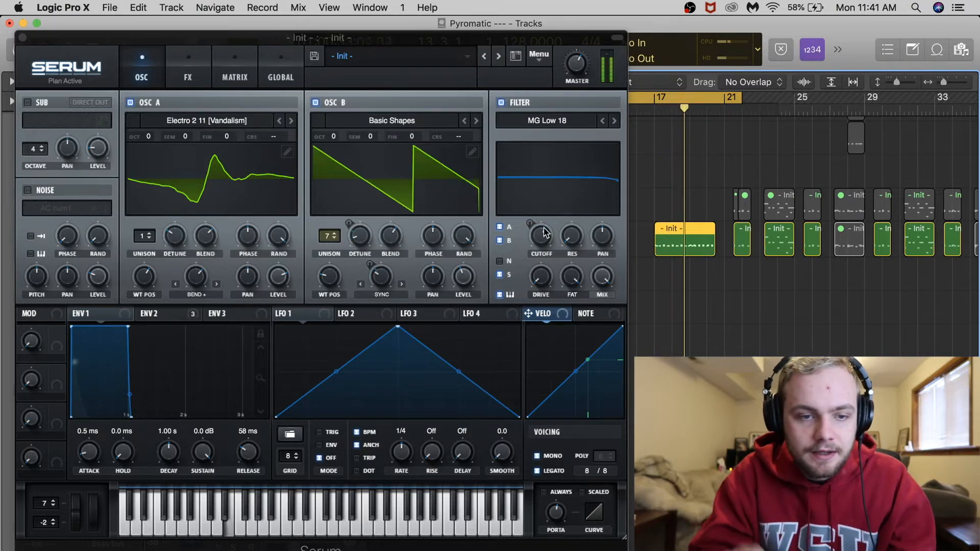
{"action": "left_click", "coordinate": [23, 37]}
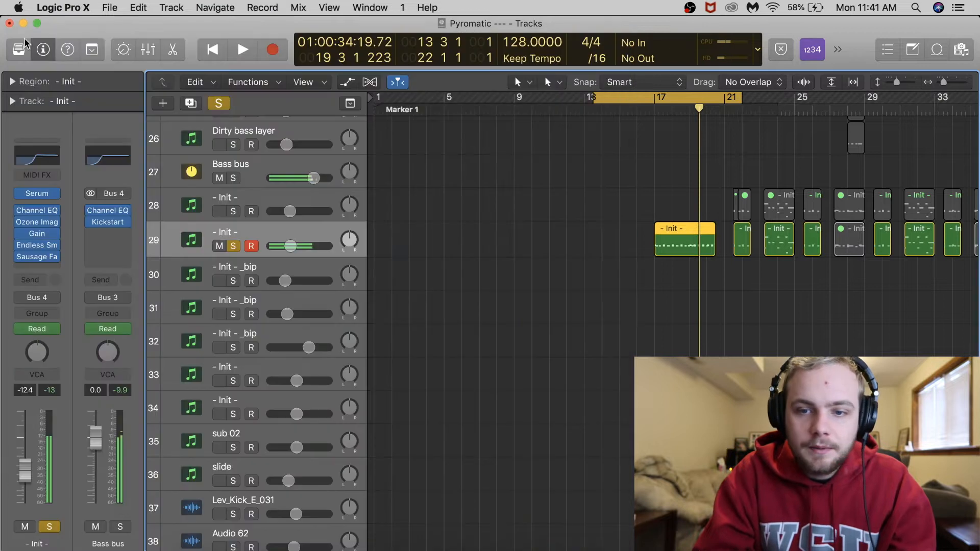
- Start the cycle range at bar 17, and play the soloed bass with track automation and its Endless Smile plug-in shown
{"action": "left_click_drag", "start_coordinate": [645, 99], "coordinate": [656, 99]}
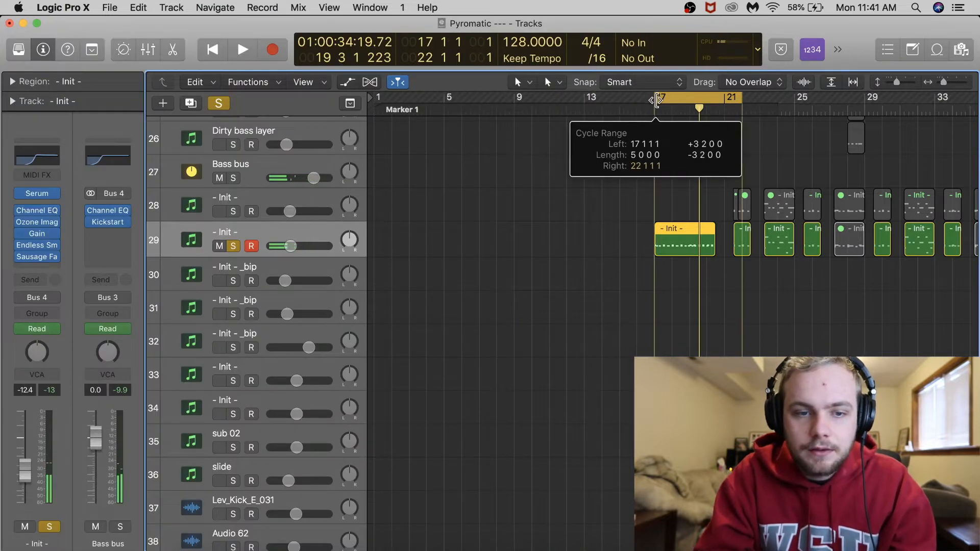
{"action": "key", "text": "a"}
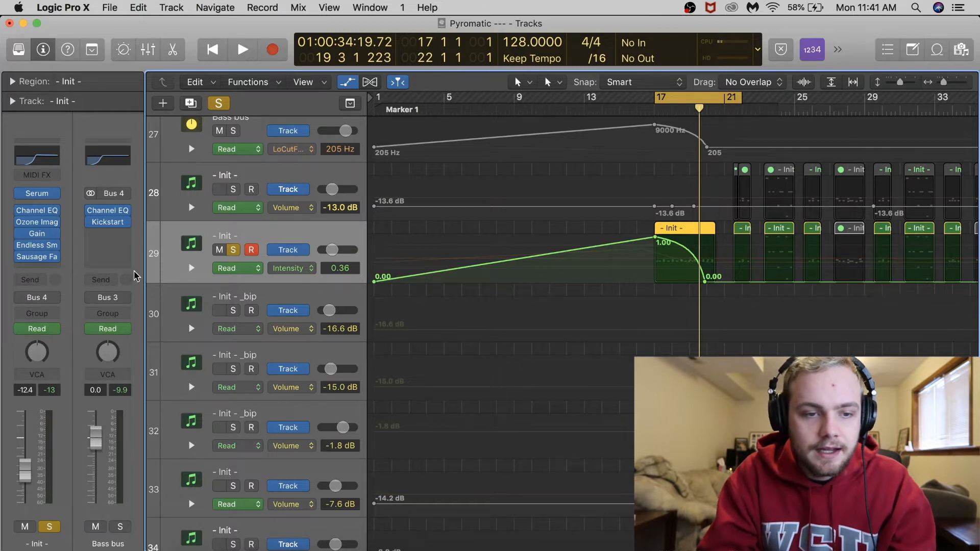
{"action": "left_click", "coordinate": [36, 247]}
{"action": "key", "text": "space"}
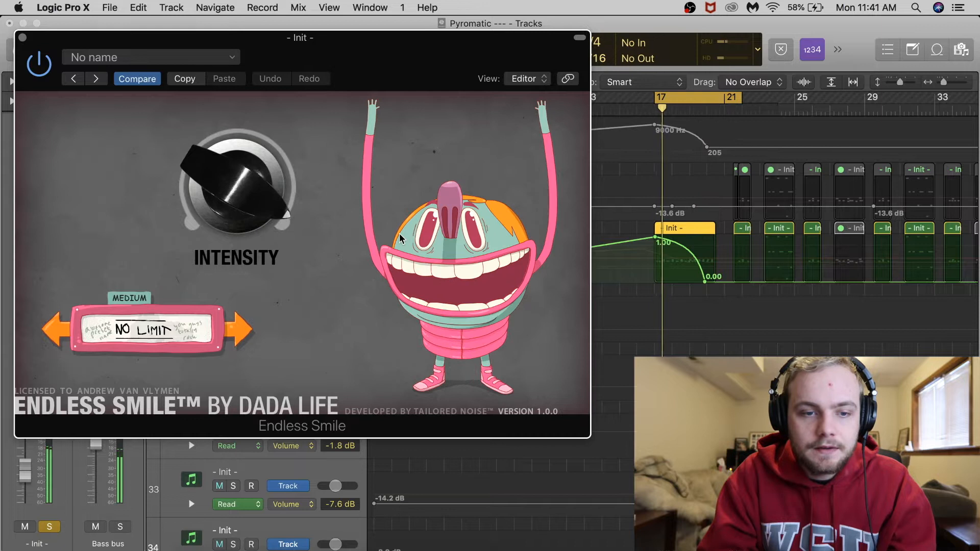
- Show the bass track's Channel EQ low cut Q-factor and low cut frequency automation, and play the soloed build-up with the frequency lane displayed
{"action": "key", "text": "super+w"}
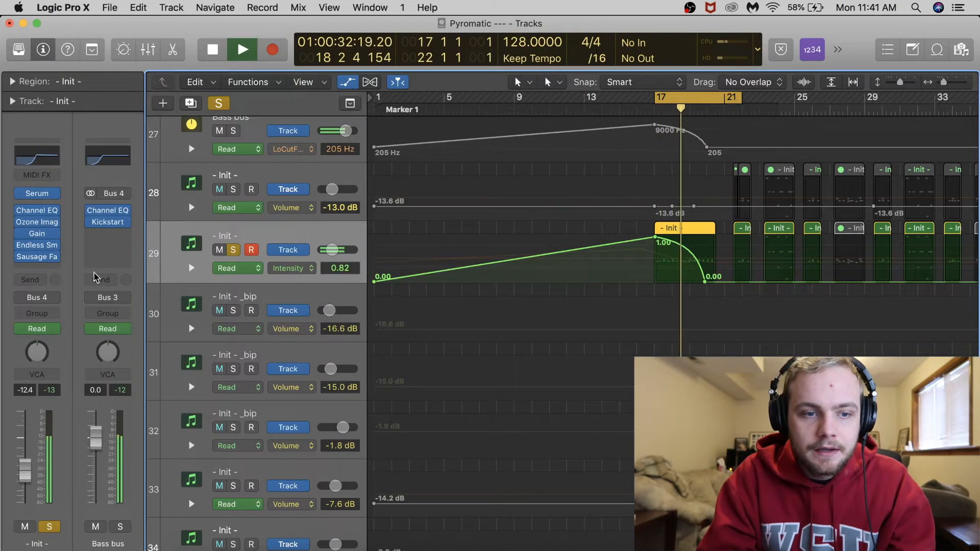
{"action": "left_click", "coordinate": [288, 272]}
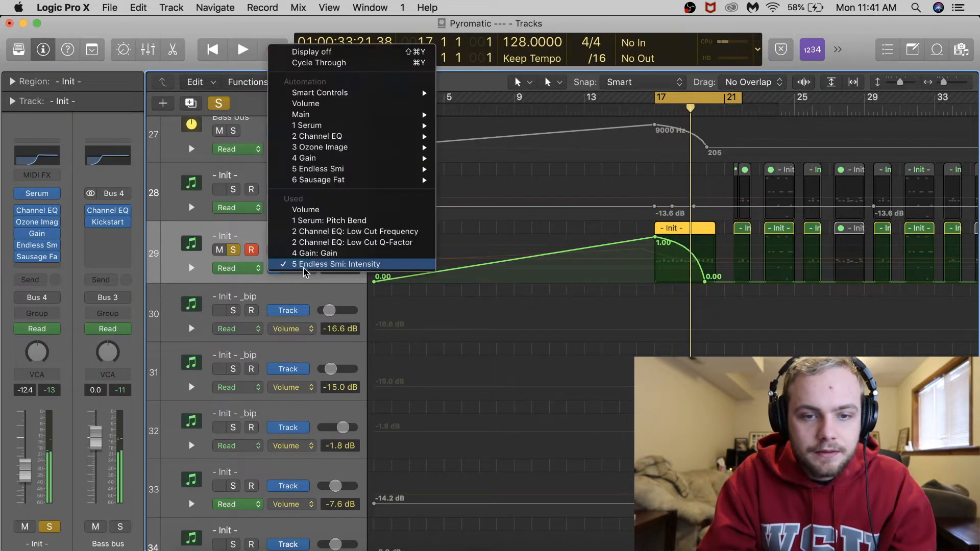
{"action": "left_click", "coordinate": [306, 244]}
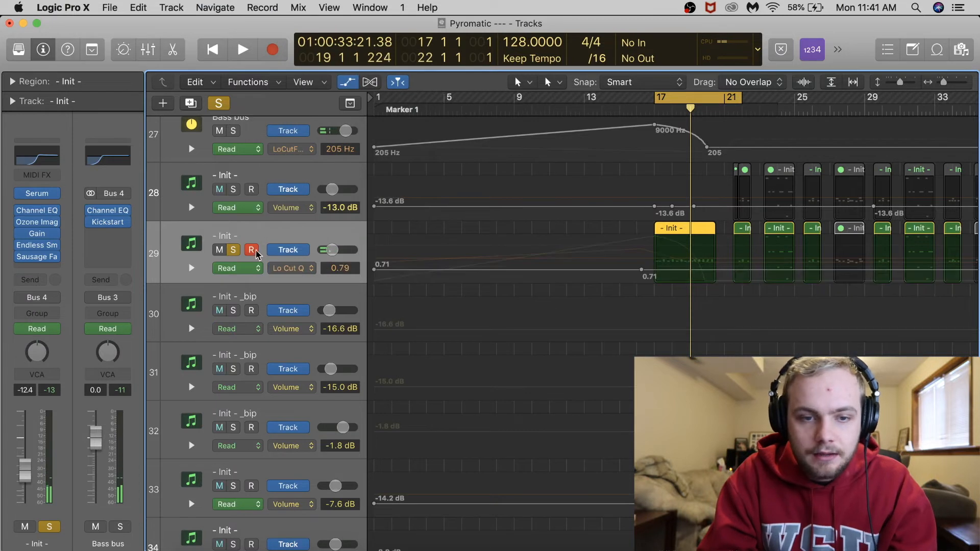
{"action": "left_click", "coordinate": [289, 268]}
{"action": "left_click", "coordinate": [312, 253]}
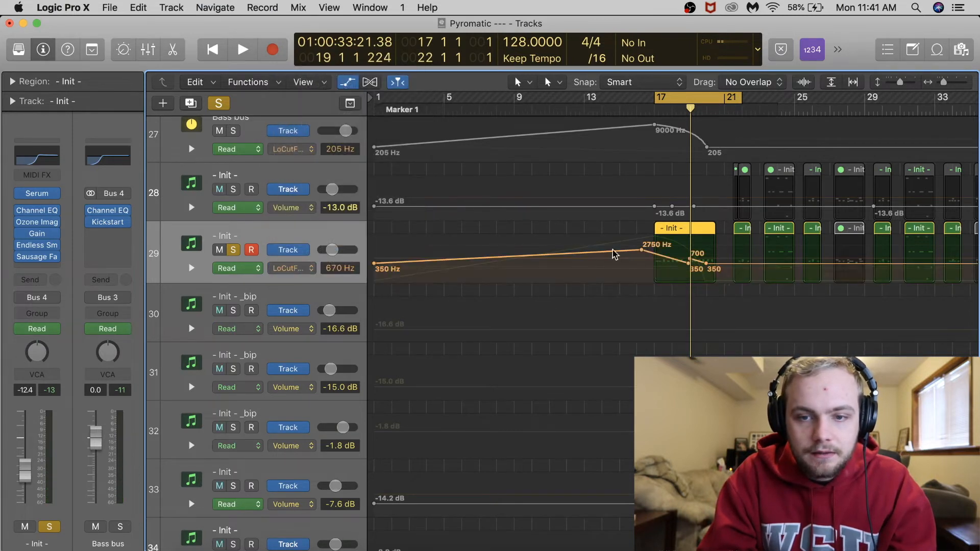
{"action": "key", "text": "space"}
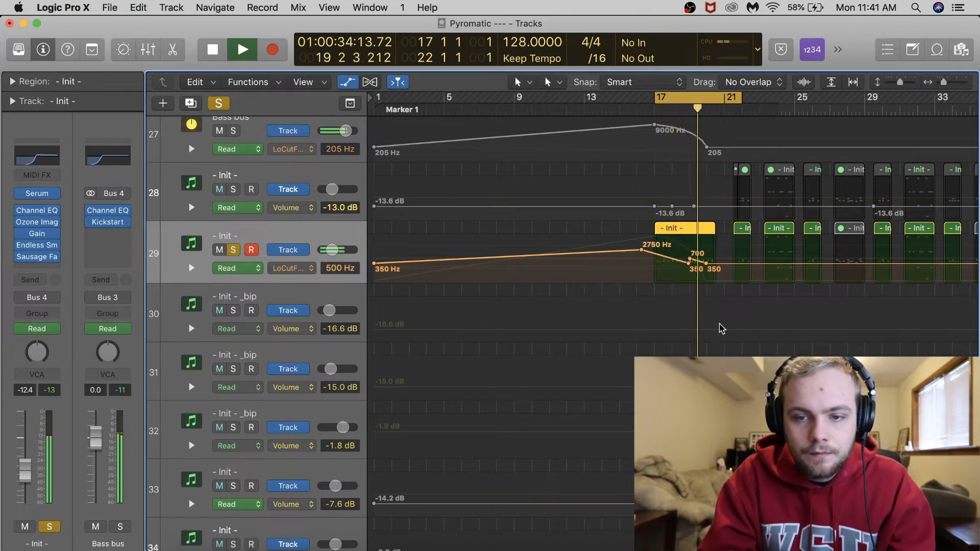
{"action": "key", "text": "space"}
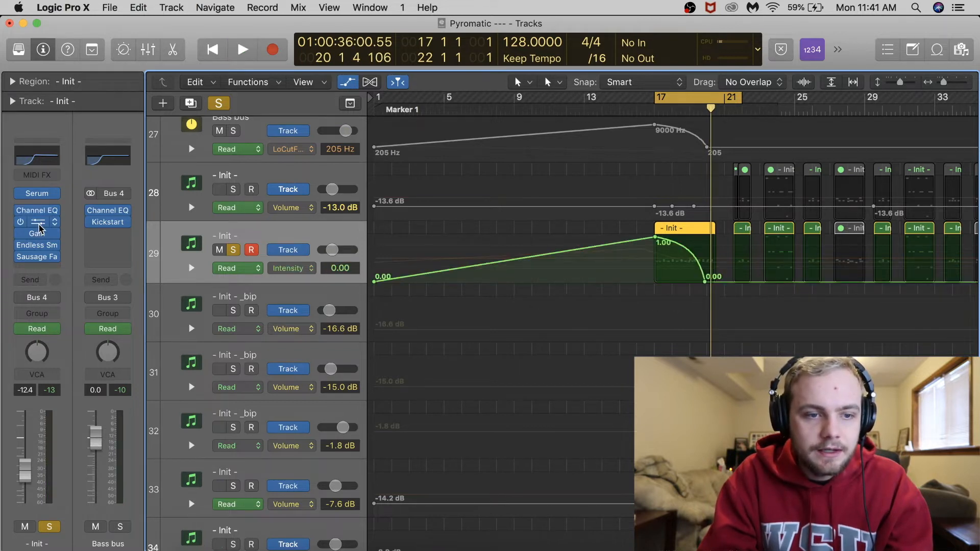
- Inspect the bass track's Ozone Imager and Sausage Fattener plug-ins while playing the soloed bass
{"action": "left_click", "coordinate": [39, 221]}
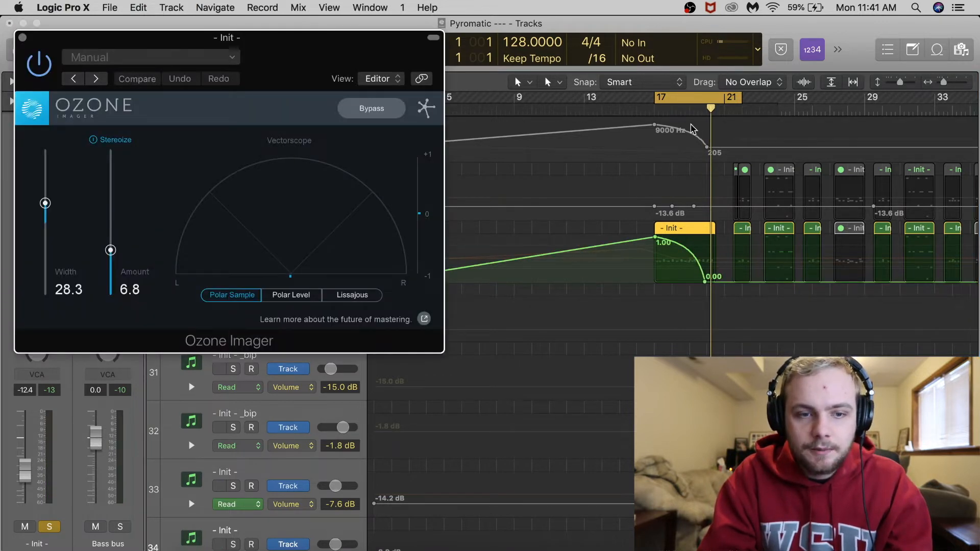
{"action": "key", "text": "space"}
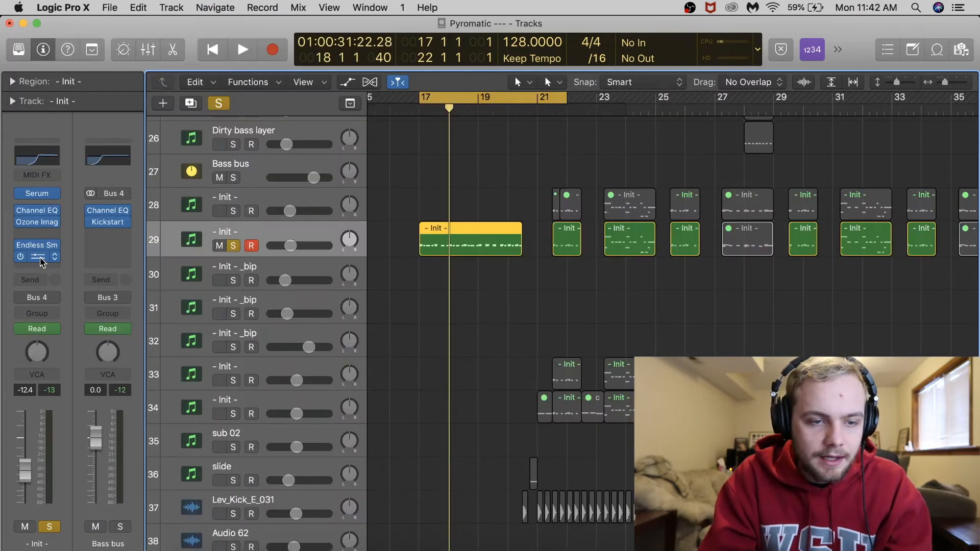
{"action": "left_click", "coordinate": [40, 260]}
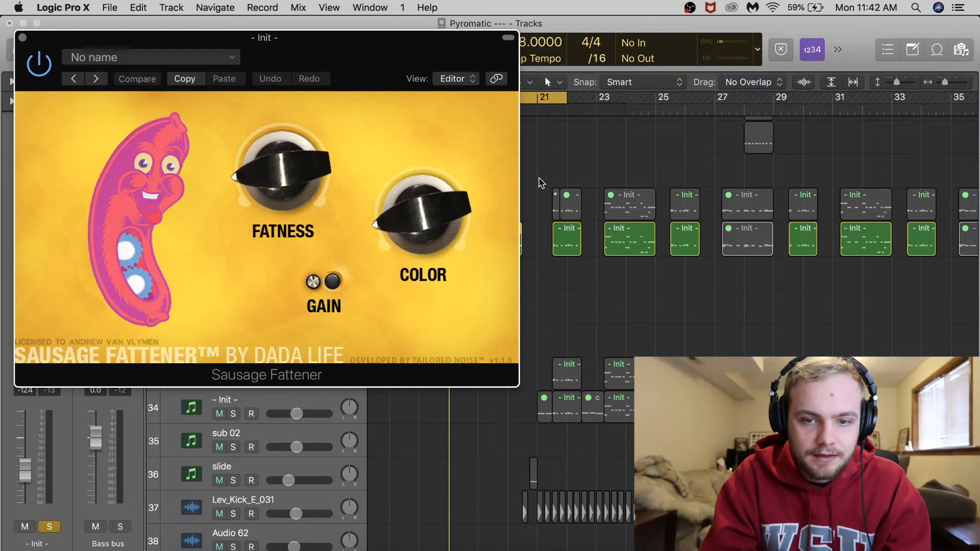
{"action": "key", "text": "space"}
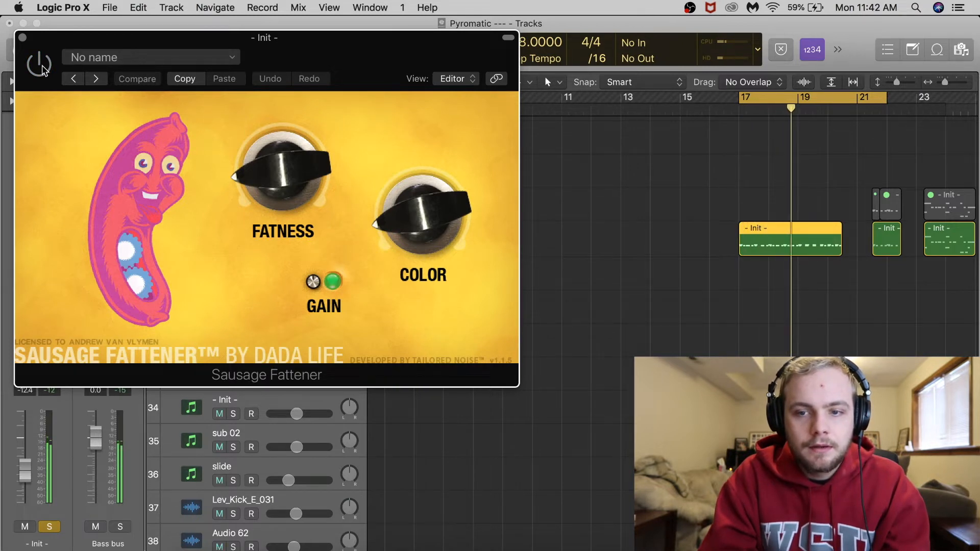
- Set the cycle range from bar 20 to bar 21, and play the full mix there with no track soloed
{"action": "left_click_drag", "start_coordinate": [804, 111], "coordinate": [863, 98]}
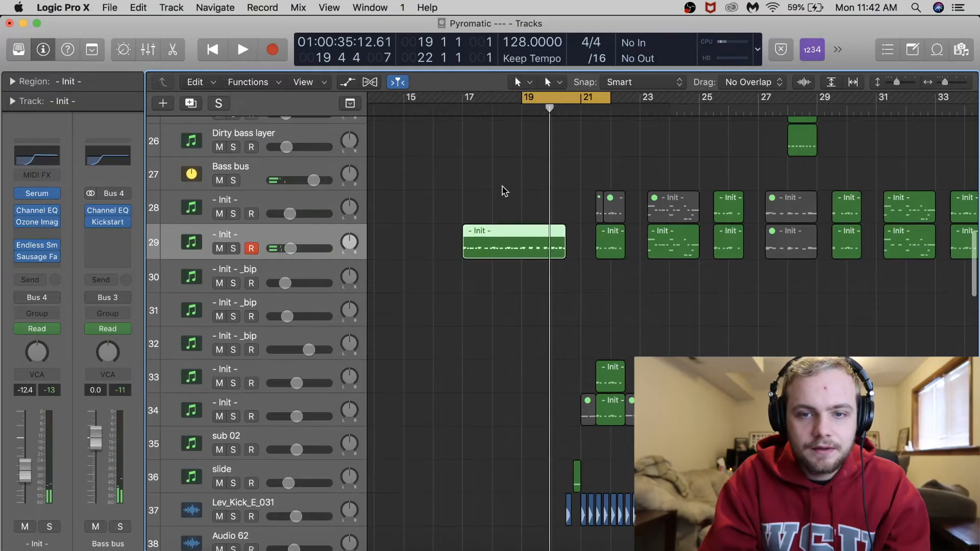
{"action": "scroll", "coordinate": [503, 190], "scroll_direction": "up", "scroll_amount": 10}
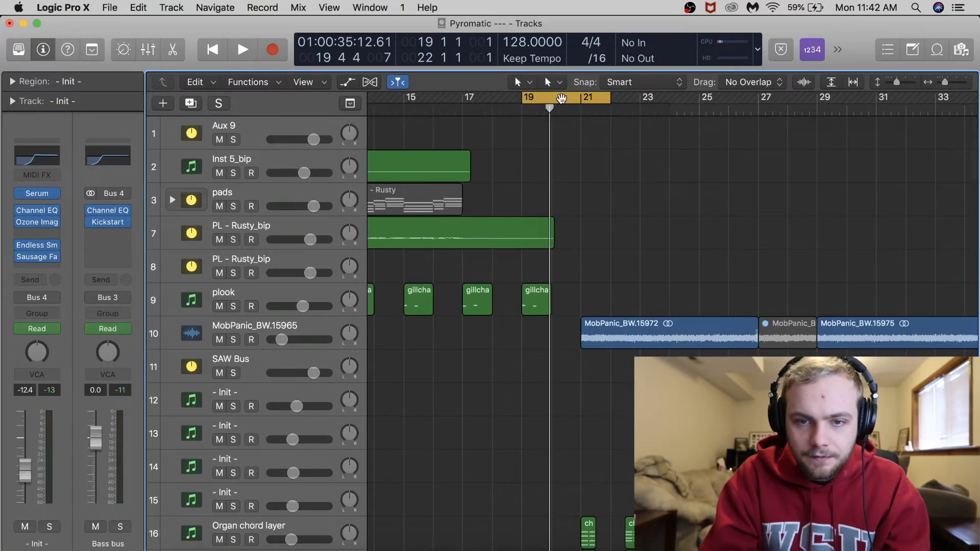
{"action": "scroll", "coordinate": [713, 120], "scroll_direction": "right", "scroll_amount": 2}
{"action": "scroll", "coordinate": [693, 140], "scroll_direction": "down", "scroll_amount": 20}
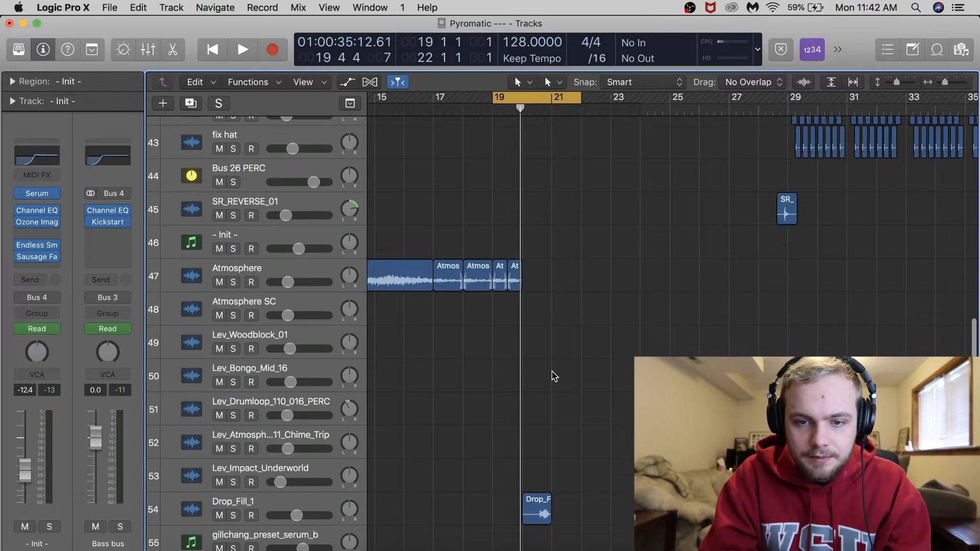
{"action": "scroll", "coordinate": [553, 376], "scroll_direction": "up", "scroll_amount": 8}
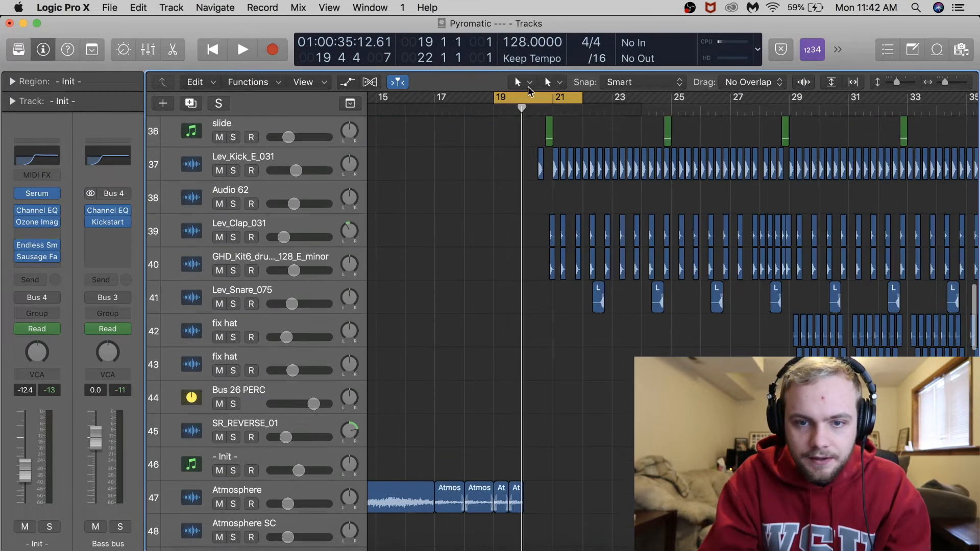
{"action": "left_click_drag", "start_coordinate": [526, 93], "coordinate": [553, 94]}
{"action": "key", "text": "space"}
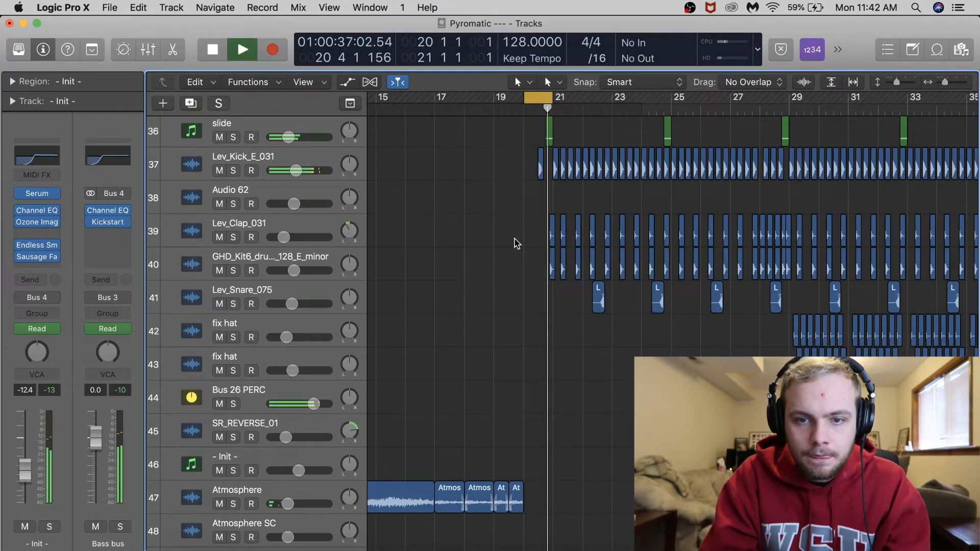
- Audition the - Init - bass track soloed at bar 20, with the timeline enlarged around the cycle range
{"action": "key", "text": "space"}
{"action": "scroll", "coordinate": [540, 329], "scroll_direction": "up", "scroll_amount": 13}
{"action": "scroll", "coordinate": [540, 328], "scroll_direction": "down", "scroll_amount": 6}
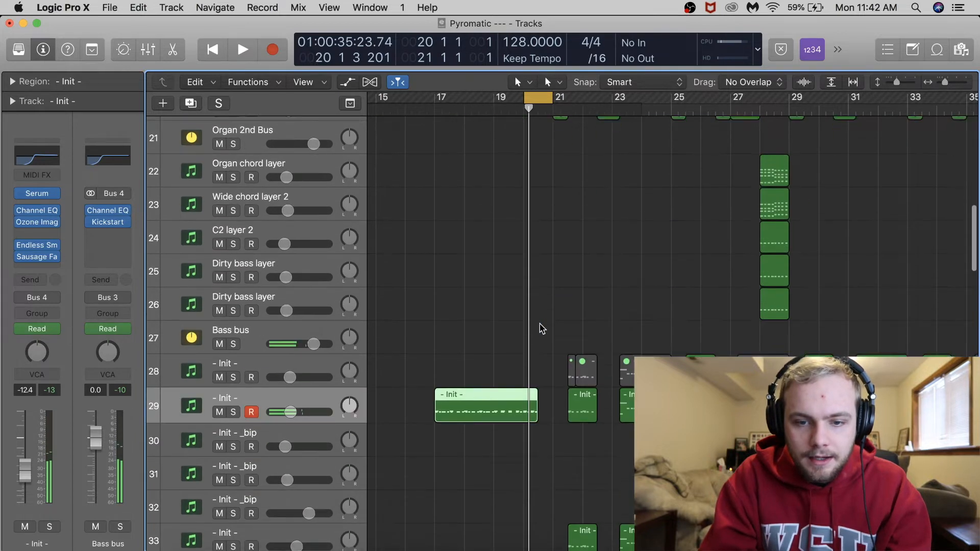
{"action": "key", "text": "super+Right"}
{"action": "key", "text": "super+Right"}
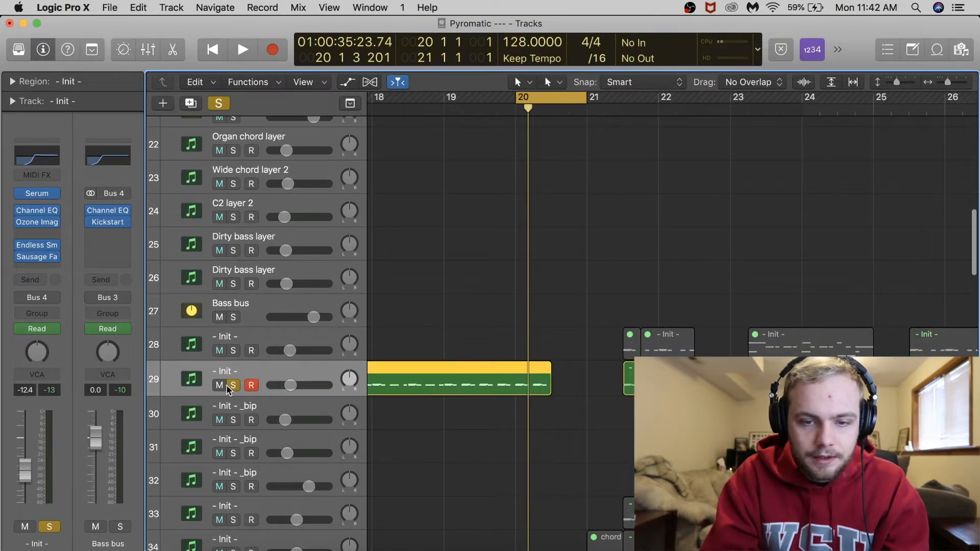
{"action": "key", "text": "space"}
{"action": "key", "text": "space"}
- Solo the Lev_Kick_E_031 track and play it, then play it together with the soloed - Init - bass track
{"action": "scroll", "coordinate": [576, 380], "scroll_direction": "down", "scroll_amount": 8}
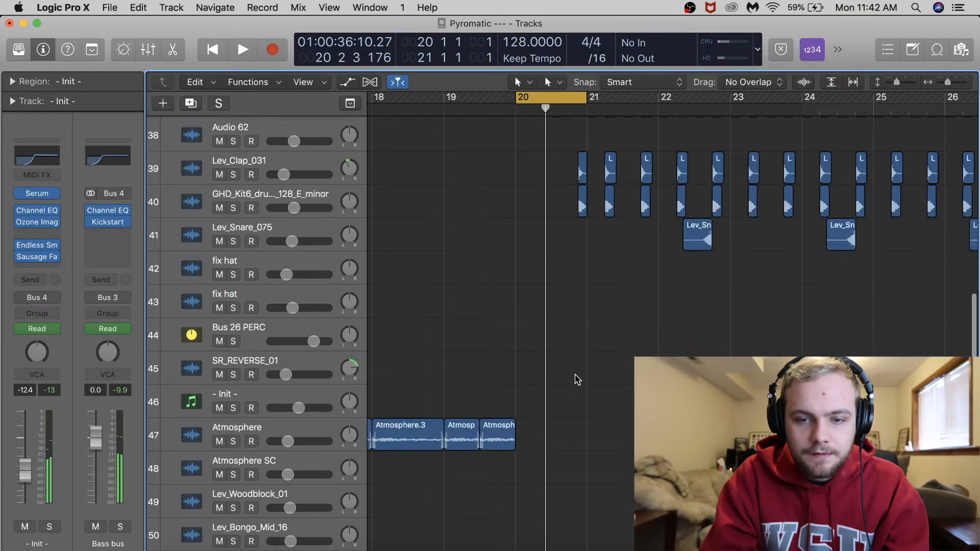
{"action": "scroll", "coordinate": [576, 380], "scroll_direction": "up", "scroll_amount": 6}
{"action": "scroll", "coordinate": [576, 380], "scroll_direction": "down", "scroll_amount": 2}
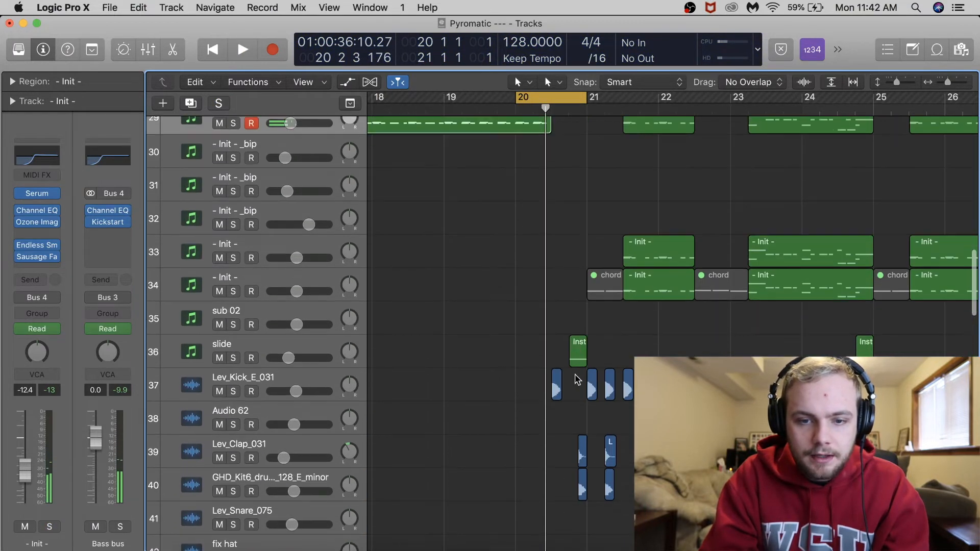
{"action": "left_click", "coordinate": [233, 391]}
{"action": "key", "text": "space"}
{"action": "key", "text": "space"}
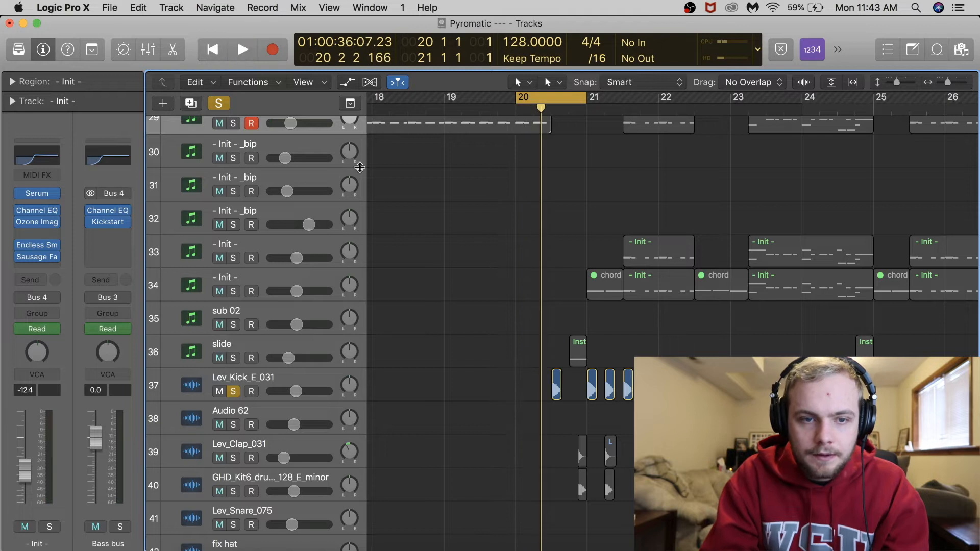
{"action": "left_click", "coordinate": [231, 123]}
{"action": "key", "text": "space"}
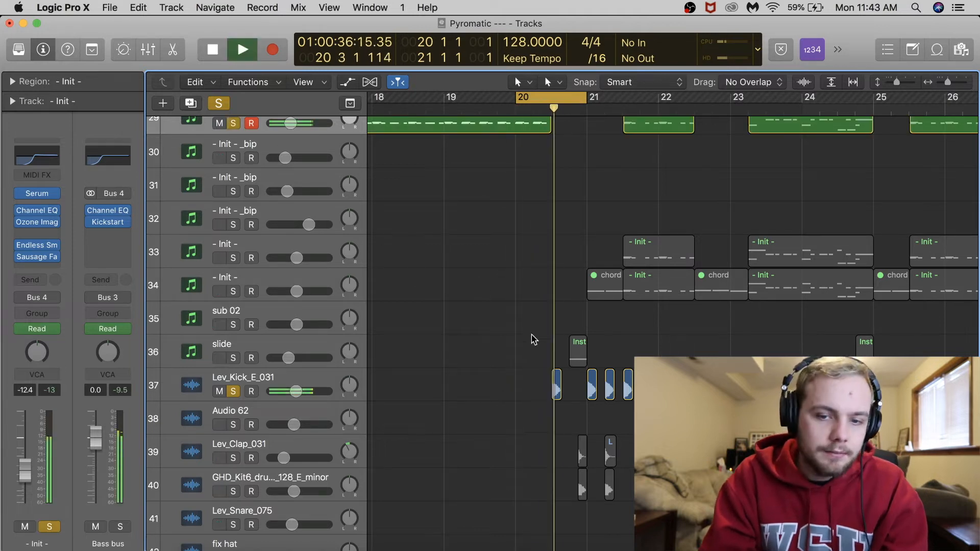
- Add the Drop_Fill_1 track to the soloed bass and kick, and play bar 20
{"action": "scroll", "coordinate": [460, 347], "scroll_direction": "down", "scroll_amount": 15}
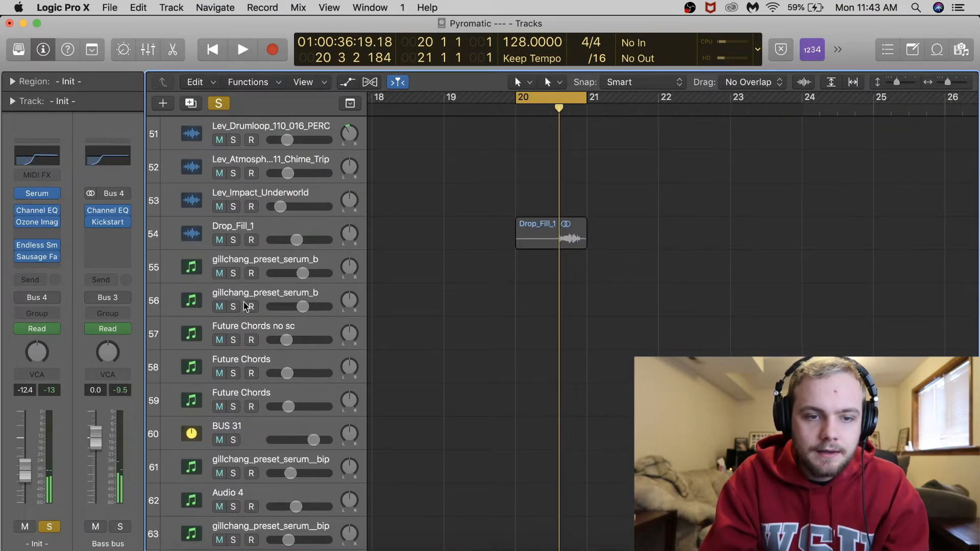
{"action": "left_click", "coordinate": [234, 240]}
{"action": "scroll", "coordinate": [747, 265], "scroll_direction": "up", "scroll_amount": 4}
{"action": "key", "text": "space"}
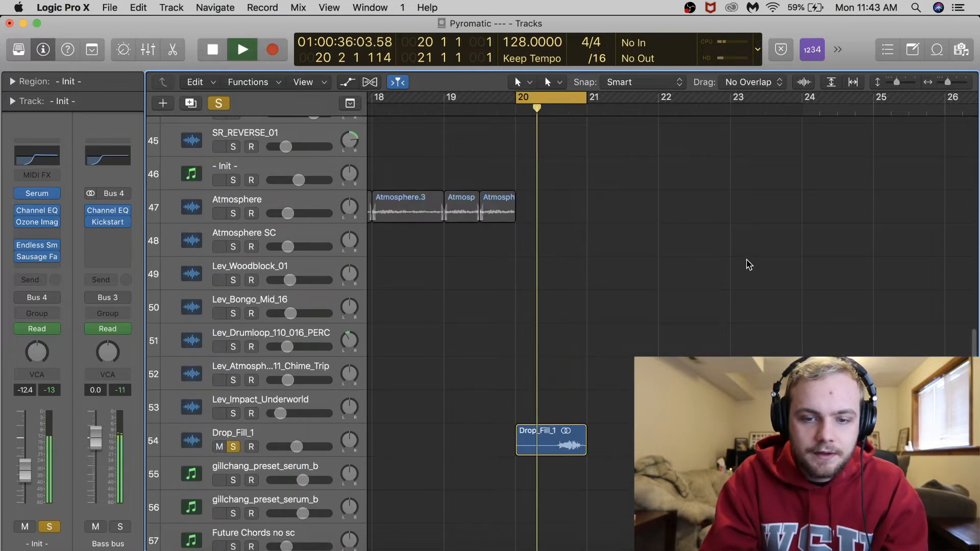
{"action": "key", "text": "space"}
- Add the slide track to the soloed tracks, and play the pre-drop bar again
{"action": "scroll", "coordinate": [747, 265], "scroll_direction": "up", "scroll_amount": 15}
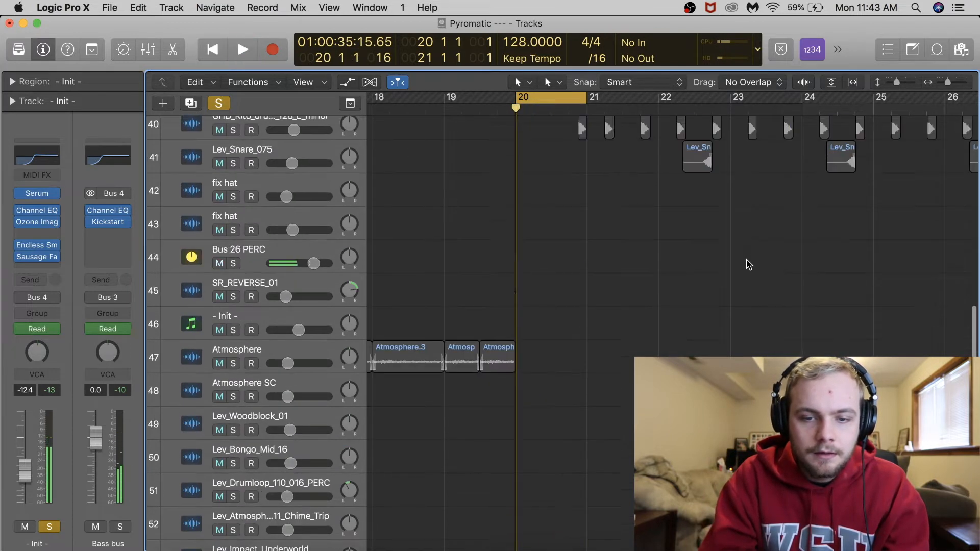
{"action": "scroll", "coordinate": [746, 265], "scroll_direction": "down", "scroll_amount": 8}
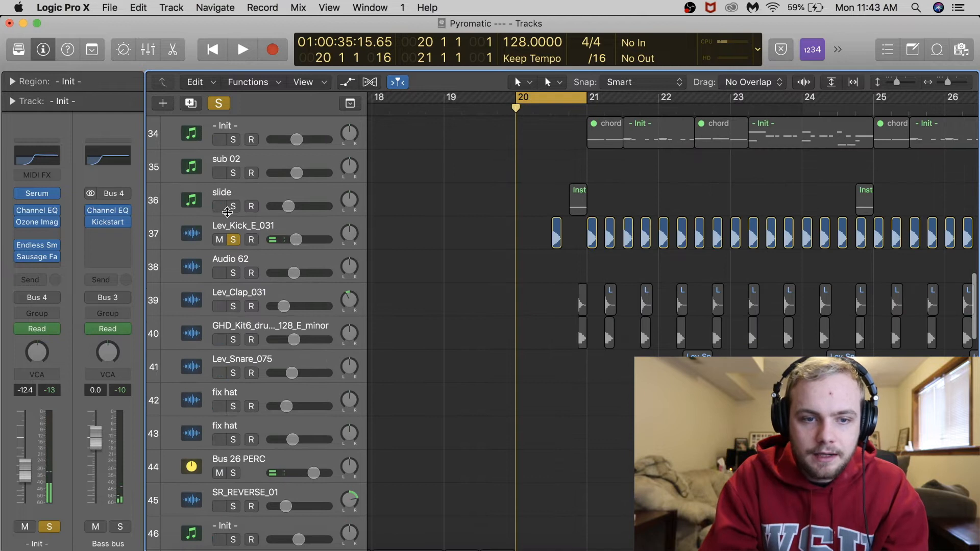
{"action": "left_click", "coordinate": [234, 206]}
{"action": "key", "text": "space"}
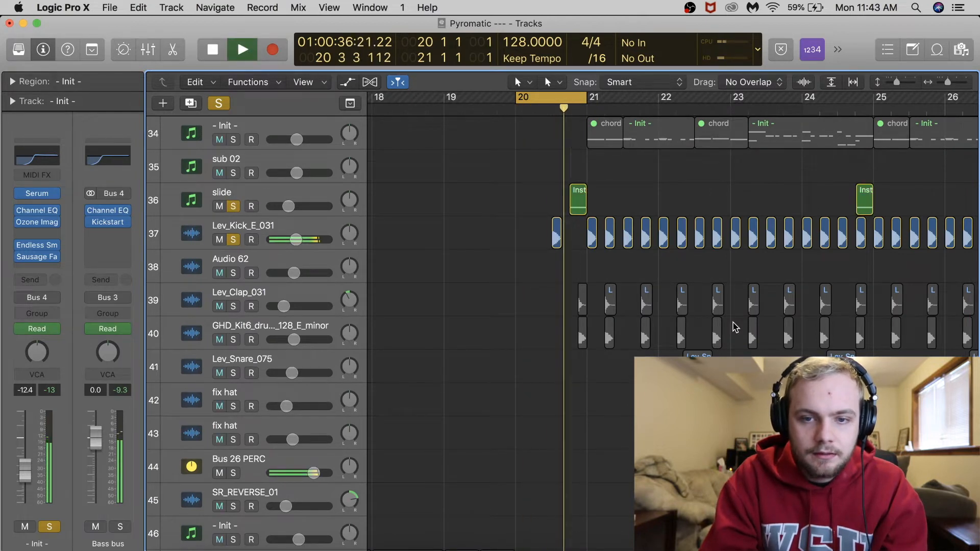
{"action": "key", "text": "space"}
- Audition the soloed KSHMR orchestral strings, Audio 33 and KSHMR_Short_Sweep_Up_01 tracks at bar 20, and clear all solos
{"action": "scroll", "coordinate": [587, 347], "scroll_direction": "up", "scroll_amount": 6}
{"action": "scroll", "coordinate": [587, 349], "scroll_direction": "down", "scroll_amount": 20}
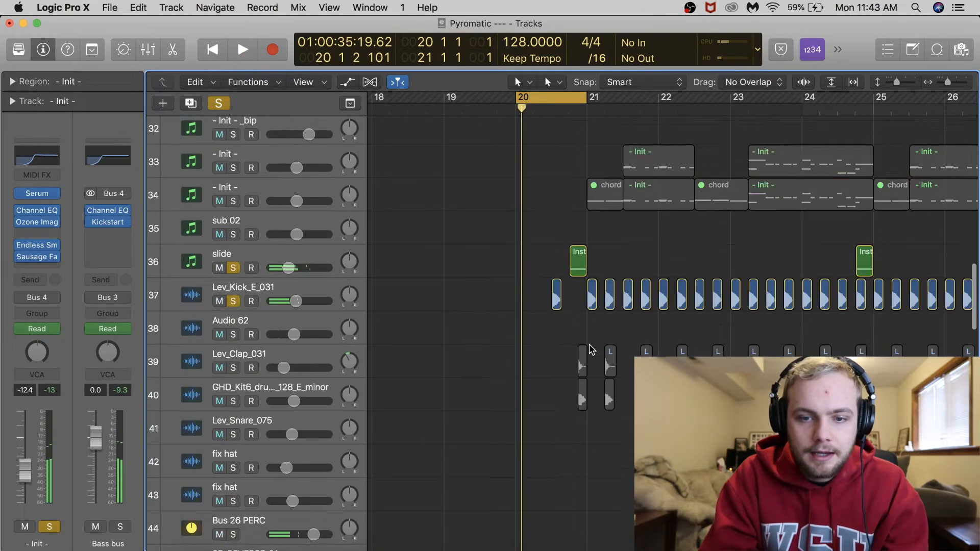
{"action": "scroll", "coordinate": [589, 348], "scroll_direction": "down", "scroll_amount": 4}
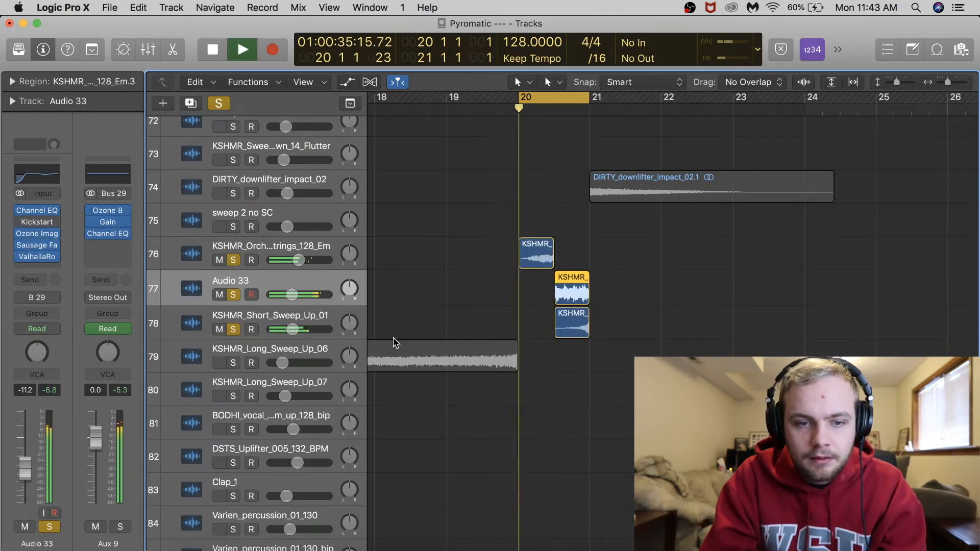
{"action": "key", "text": "space"}
{"action": "left_click", "coordinate": [234, 261]}
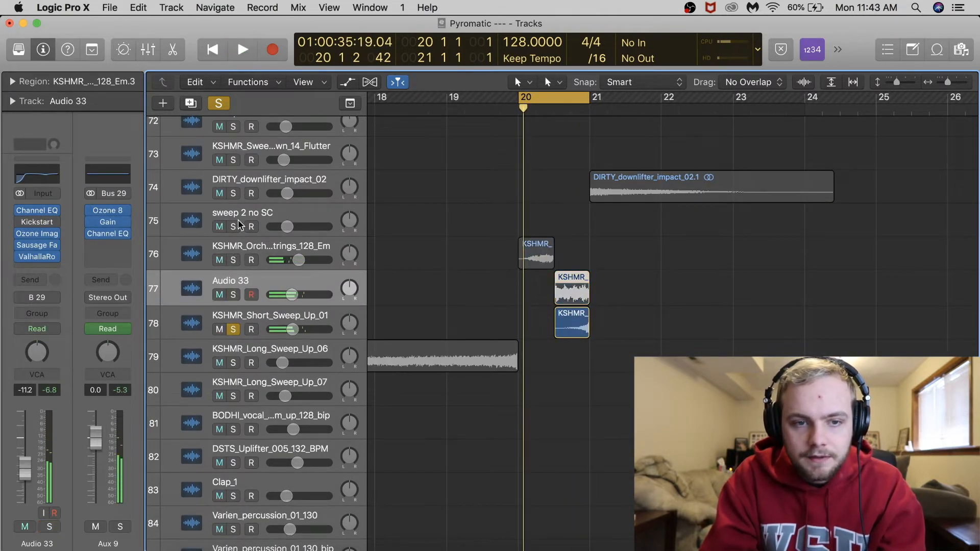
{"action": "left_click", "coordinate": [219, 103]}
{"action": "left_click", "coordinate": [234, 329]}
- Play the full mix from bar 19 into the drop with the cycle range ending at bar 54, surveying the arrangement's tracks
{"action": "key", "text": "space"}
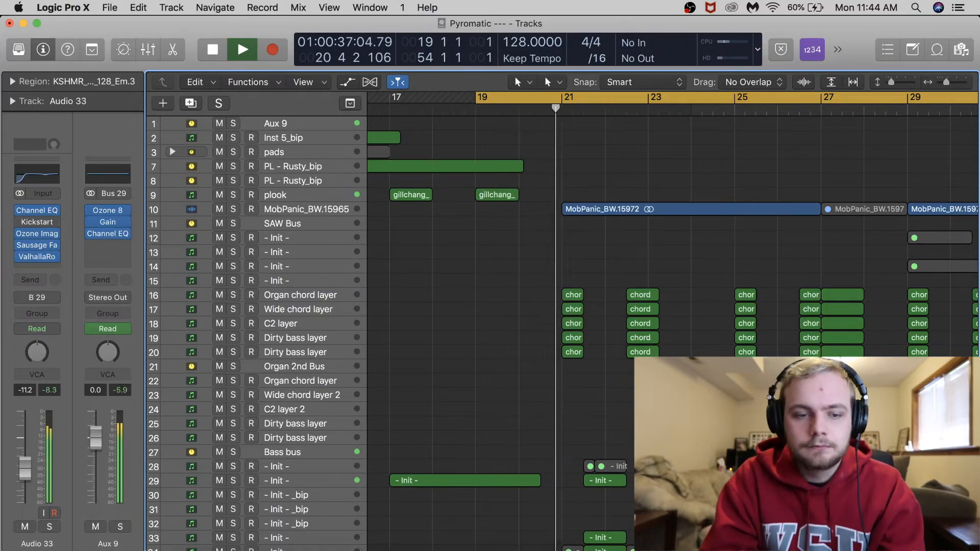
{"action": "scroll", "coordinate": [672, 327], "scroll_direction": "down", "scroll_amount": 8}
{"action": "scroll", "coordinate": [672, 327], "scroll_direction": "right", "scroll_amount": 10}
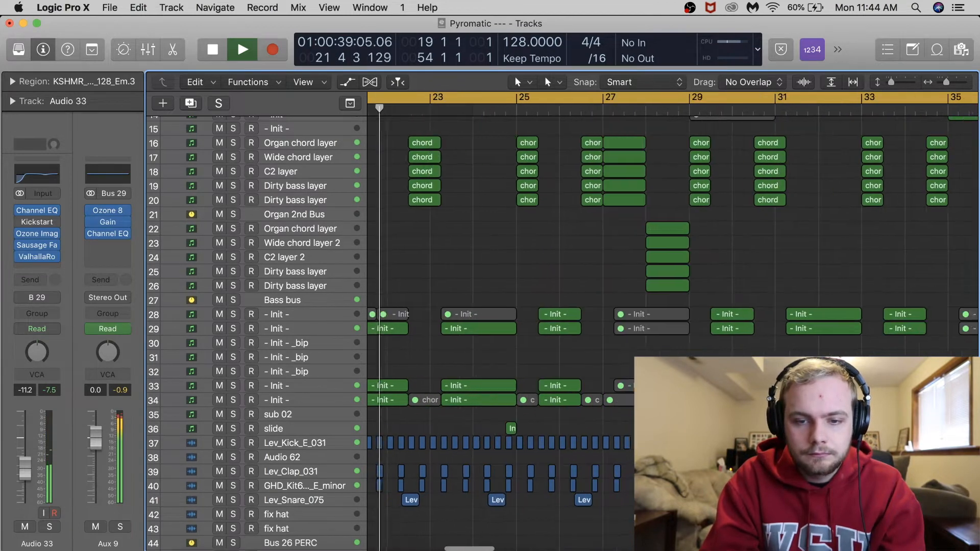
{"action": "scroll", "coordinate": [673, 326], "scroll_direction": "down", "scroll_amount": 5}
{"action": "key", "text": "super+Left"}
{"action": "scroll", "coordinate": [673, 326], "scroll_direction": "down", "scroll_amount": 15}
{"action": "scroll", "coordinate": [673, 327], "scroll_direction": "left", "scroll_amount": 2}
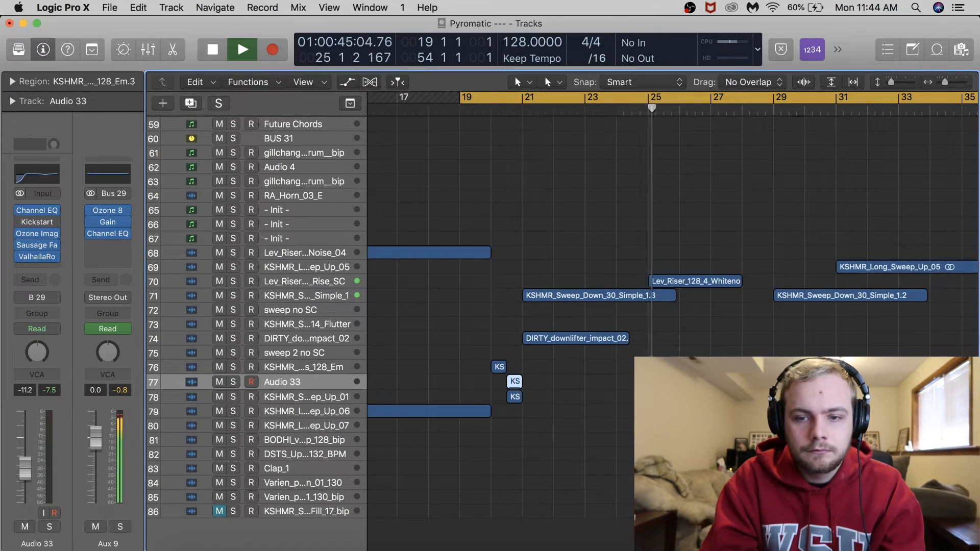
{"action": "scroll", "coordinate": [673, 326], "scroll_direction": "up", "scroll_amount": 6}
{"action": "scroll", "coordinate": [673, 327], "scroll_direction": "right", "scroll_amount": 4}
{"action": "scroll", "coordinate": [673, 327], "scroll_direction": "up", "scroll_amount": 13}
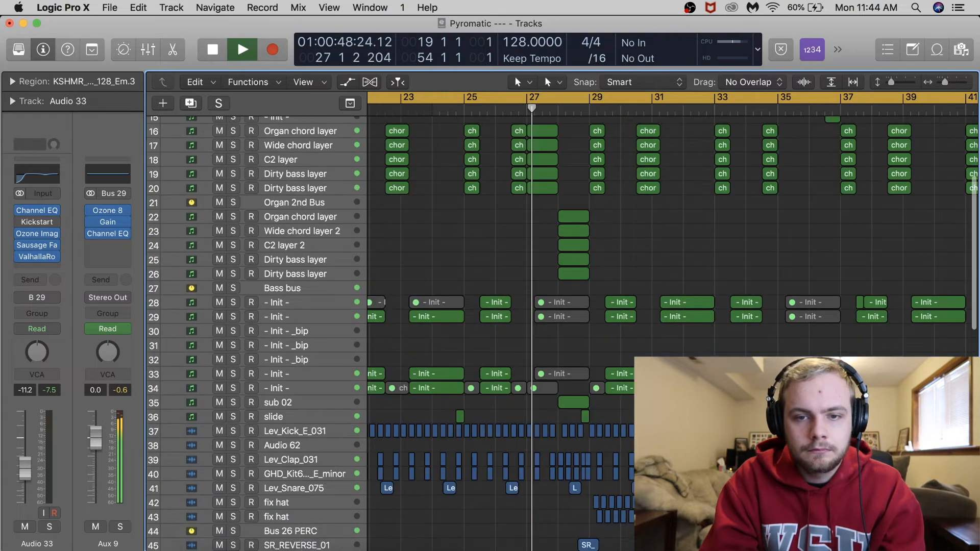
{"action": "scroll", "coordinate": [562, 327], "scroll_direction": "up", "scroll_amount": 2}
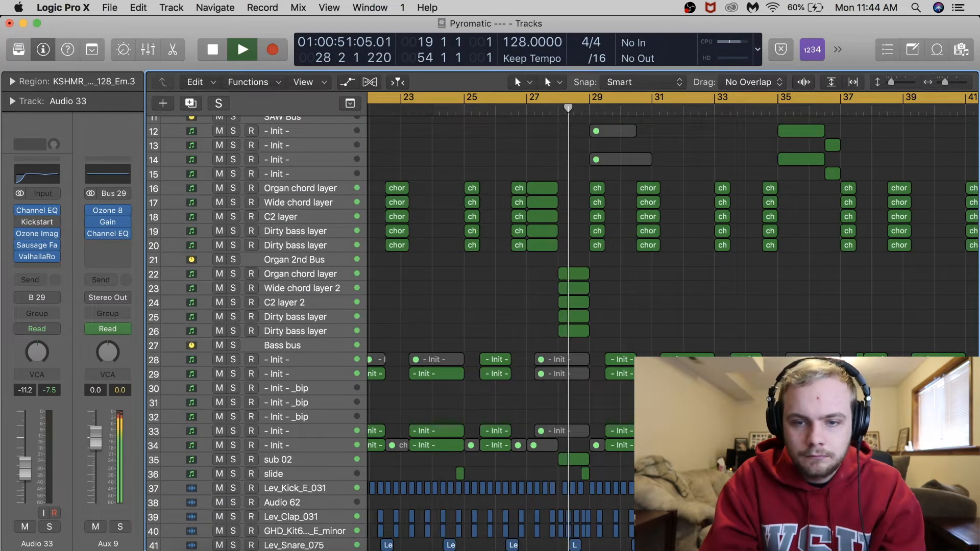
{"action": "scroll", "coordinate": [561, 326], "scroll_direction": "up", "scroll_amount": 1}
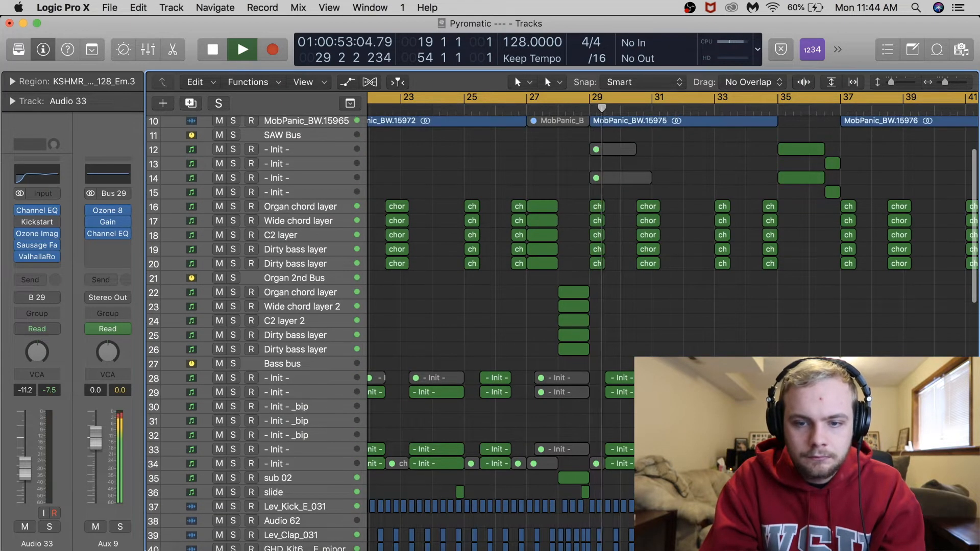
- Follow the playing drop through the arrangement from bar 29 to beyond its last regions, examining the synth, bass and drum tracks
{"action": "scroll", "coordinate": [561, 327], "scroll_direction": "right", "scroll_amount": 5}
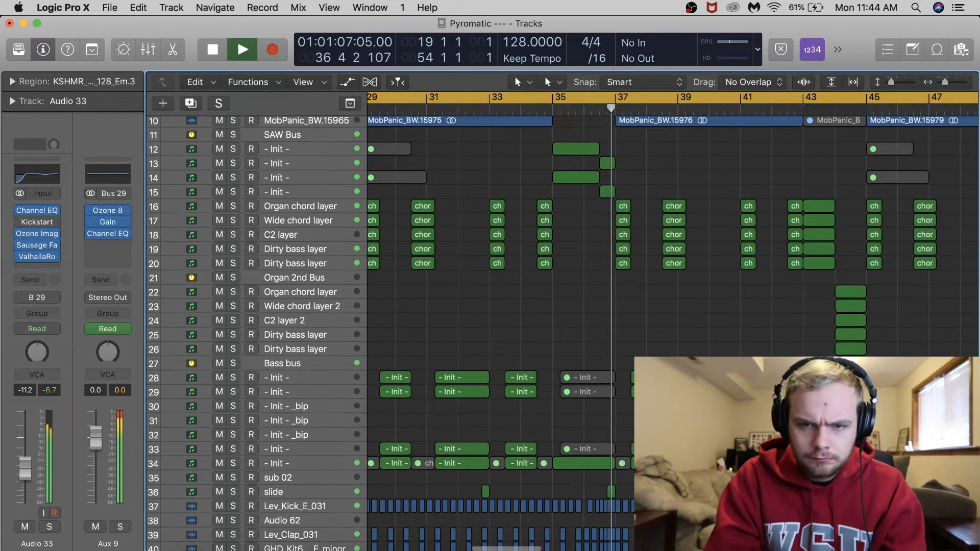
{"action": "scroll", "coordinate": [562, 327], "scroll_direction": "down", "scroll_amount": 5}
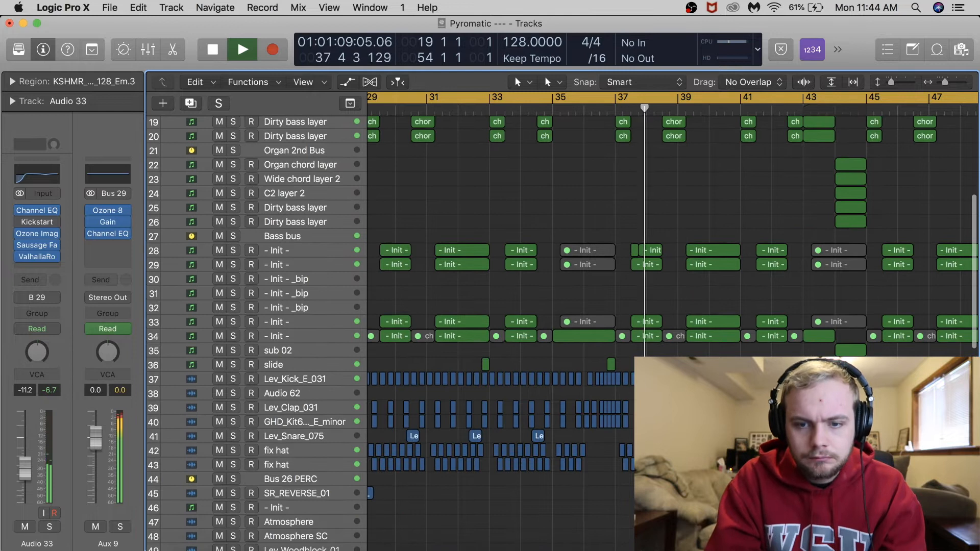
{"action": "scroll", "coordinate": [561, 327], "scroll_direction": "up", "scroll_amount": 3}
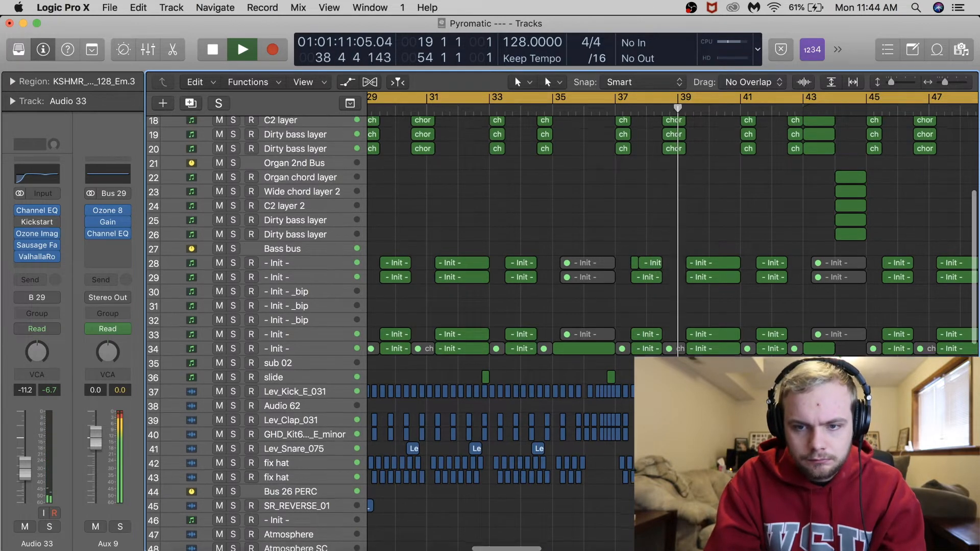
{"action": "scroll", "coordinate": [562, 326], "scroll_direction": "up", "scroll_amount": 6}
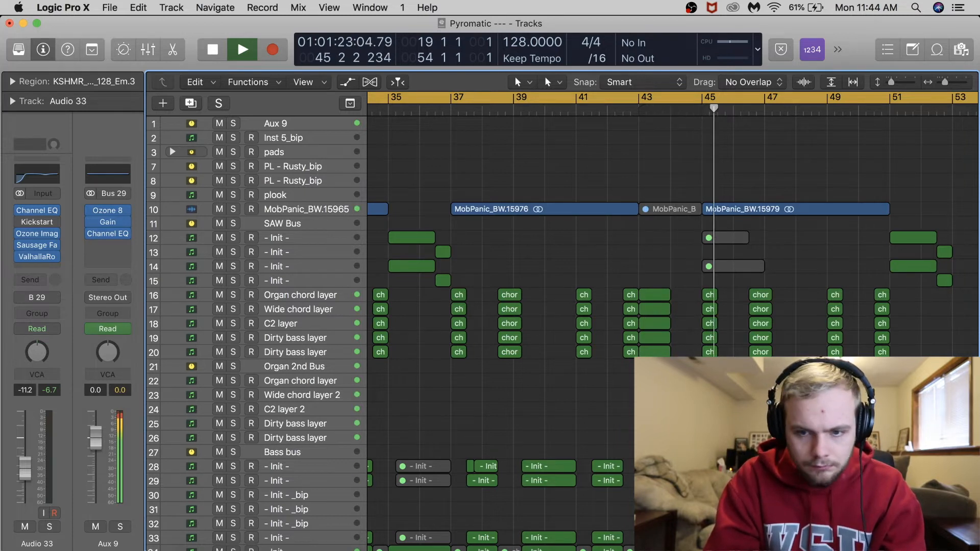
{"action": "scroll", "coordinate": [511, 327], "scroll_direction": "down", "scroll_amount": 3}
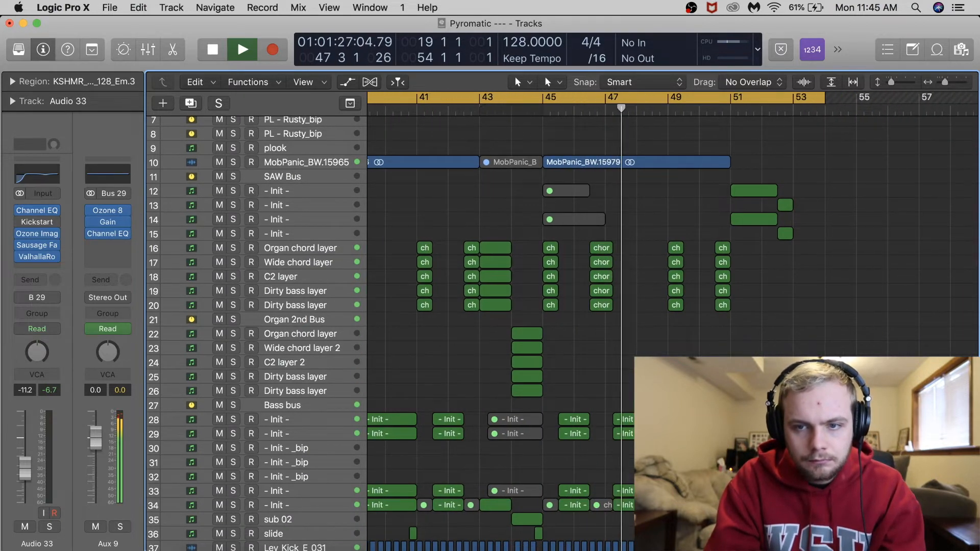
{"action": "scroll", "coordinate": [511, 327], "scroll_direction": "down", "scroll_amount": 5}
{"action": "scroll", "coordinate": [687, 212], "scroll_direction": "down", "scroll_amount": 3}
{"action": "scroll", "coordinate": [686, 212], "scroll_direction": "right", "scroll_amount": 5}
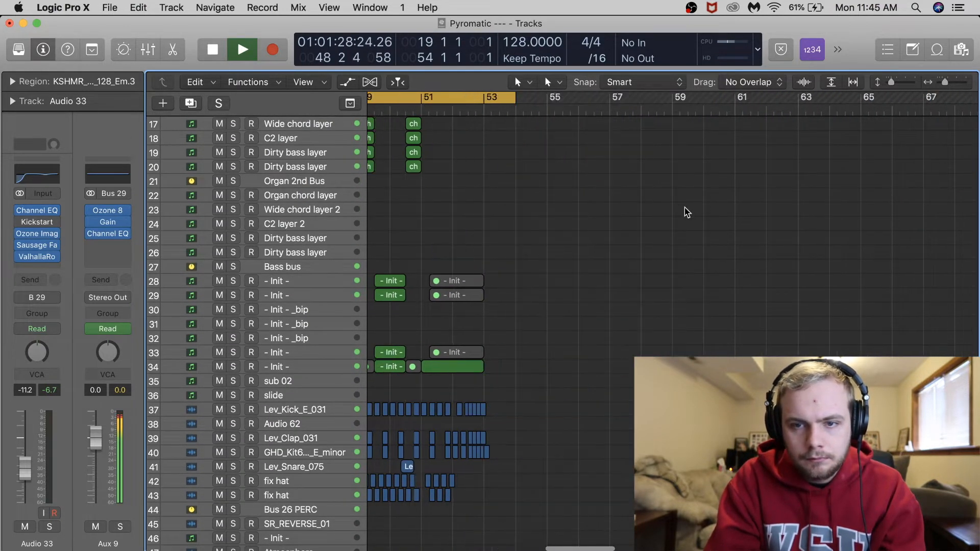
- Extend the end of the cycle range to bar 64, and play the rest of the drop before stopping playback
{"action": "left_click_drag", "start_coordinate": [516, 97], "coordinate": [829, 98]}
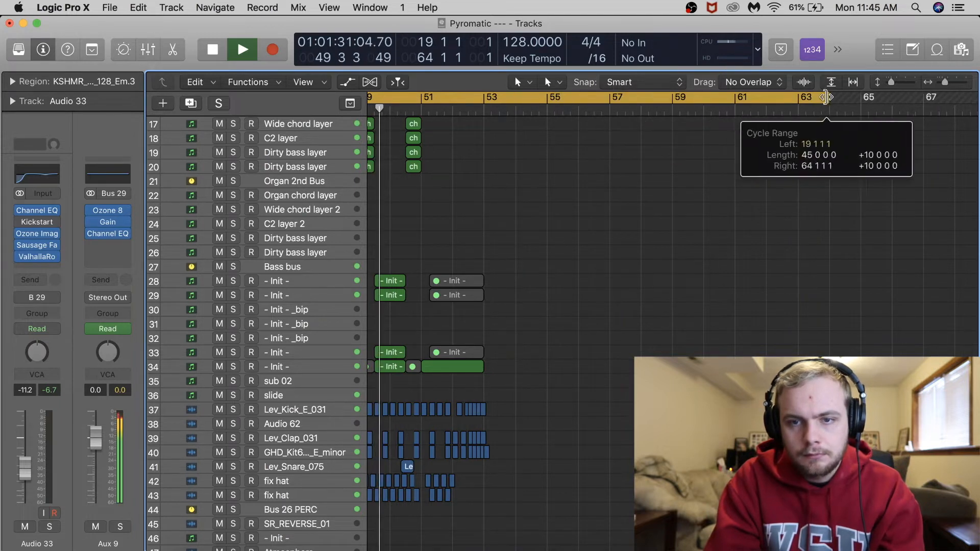
{"action": "scroll", "coordinate": [448, 329], "scroll_direction": "up", "scroll_amount": 1}
{"action": "scroll", "coordinate": [448, 329], "scroll_direction": "up", "scroll_amount": 10}
{"action": "scroll", "coordinate": [448, 329], "scroll_direction": "left", "scroll_amount": 10}
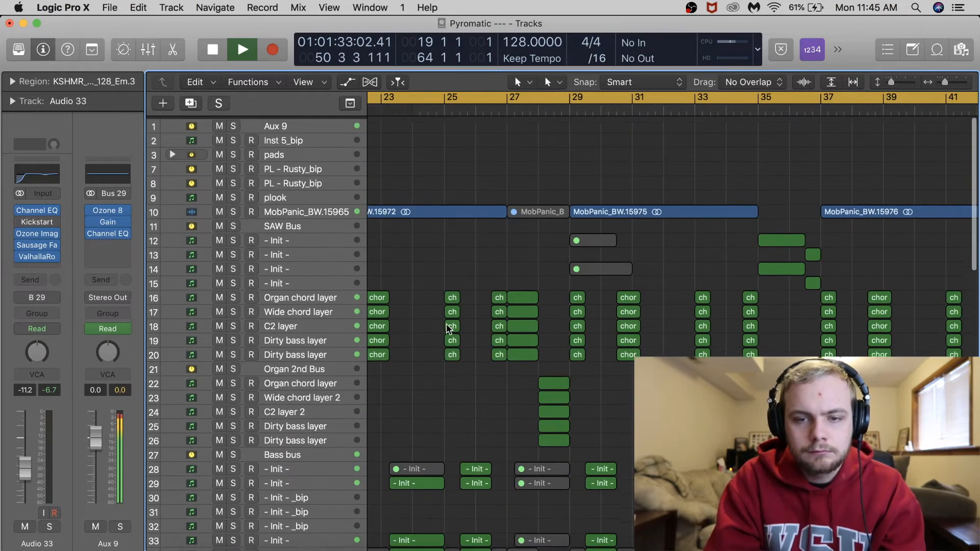
{"action": "scroll", "coordinate": [448, 329], "scroll_direction": "down", "scroll_amount": 5}
{"action": "scroll", "coordinate": [449, 330], "scroll_direction": "down", "scroll_amount": 2}
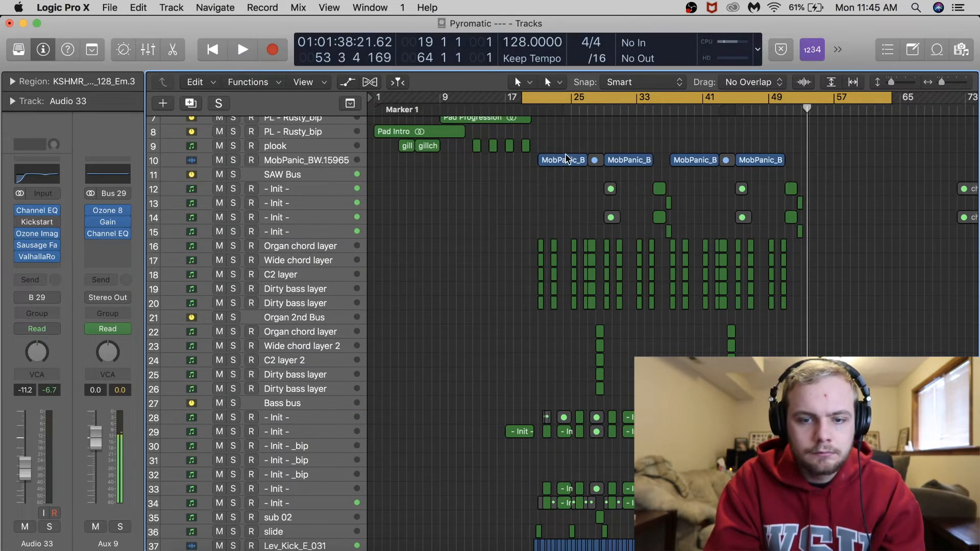
- Move the start of the cycle range to bar 21, where the drop begins
{"action": "scroll", "coordinate": [535, 105], "scroll_direction": "up", "scroll_amount": 4}
{"action": "left_click_drag", "start_coordinate": [537, 98], "coordinate": [543, 98]}
{"action": "scroll", "coordinate": [563, 290], "scroll_direction": "down", "scroll_amount": 3}
{"action": "scroll", "coordinate": [524, 289], "scroll_direction": "up", "scroll_amount": 4}
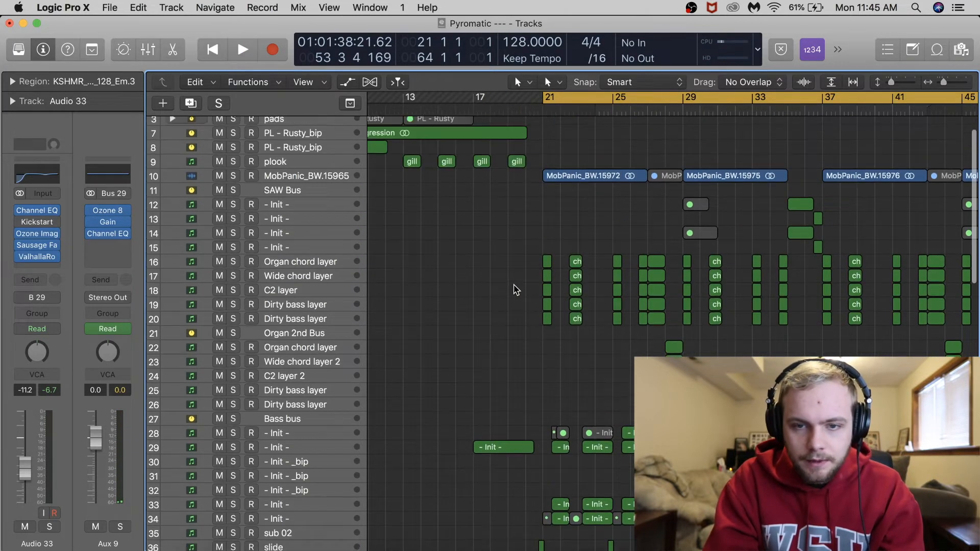
{"action": "scroll", "coordinate": [515, 289], "scroll_direction": "down", "scroll_amount": 5}
{"action": "scroll", "coordinate": [516, 289], "scroll_direction": "up", "scroll_amount": 4}
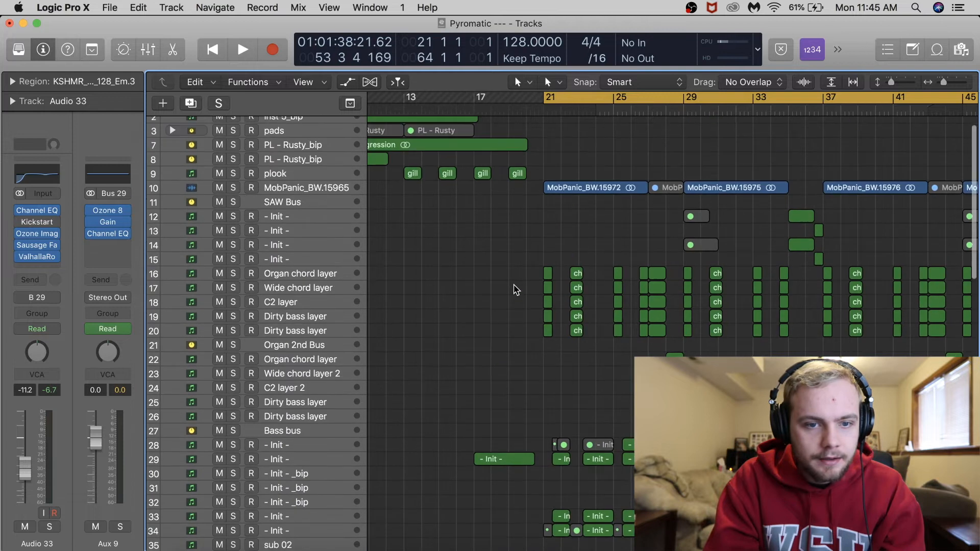
- Solo the stacked chord tracks from Organ chord layer down to the second Dirty bass layer, and play them from bar 21
{"action": "key", "text": "super+Right"}
{"action": "key", "text": "super+Right"}
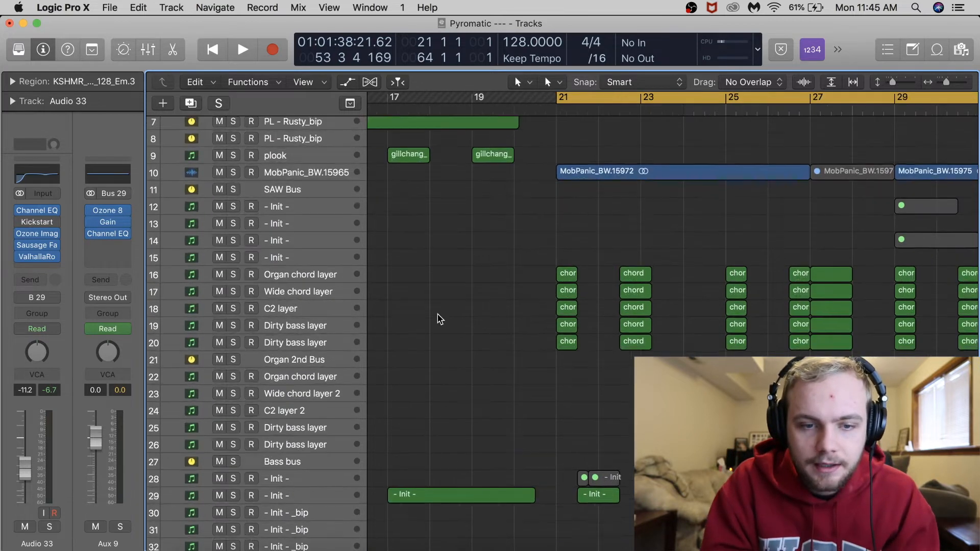
{"action": "key", "text": "super+Down"}
{"action": "left_click_drag", "start_coordinate": [232, 348], "coordinate": [231, 250]}
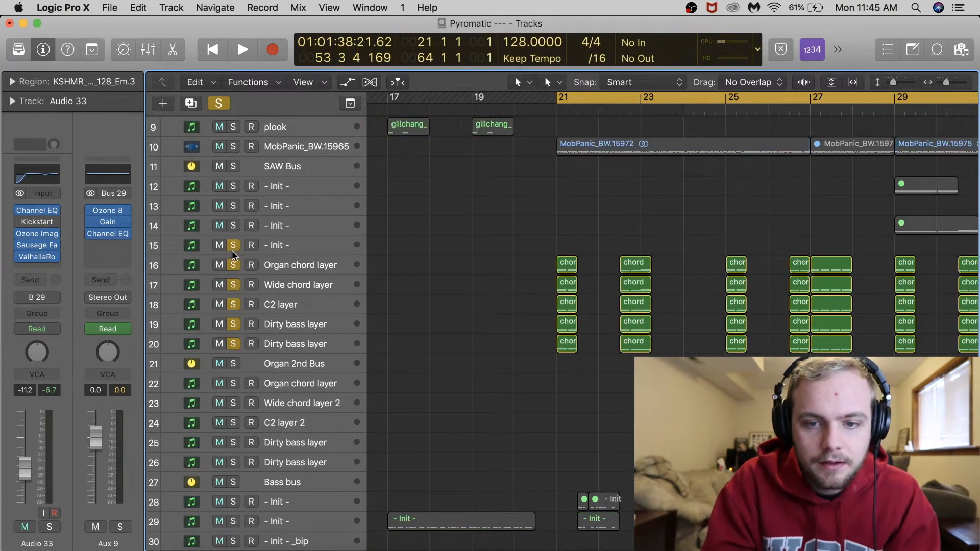
{"action": "key", "text": "space"}
- Audition the Organ chord layer alone from bar 21, and inspect its Sylenth1 patch, including the chorus effect
{"action": "left_click", "coordinate": [350, 320]}
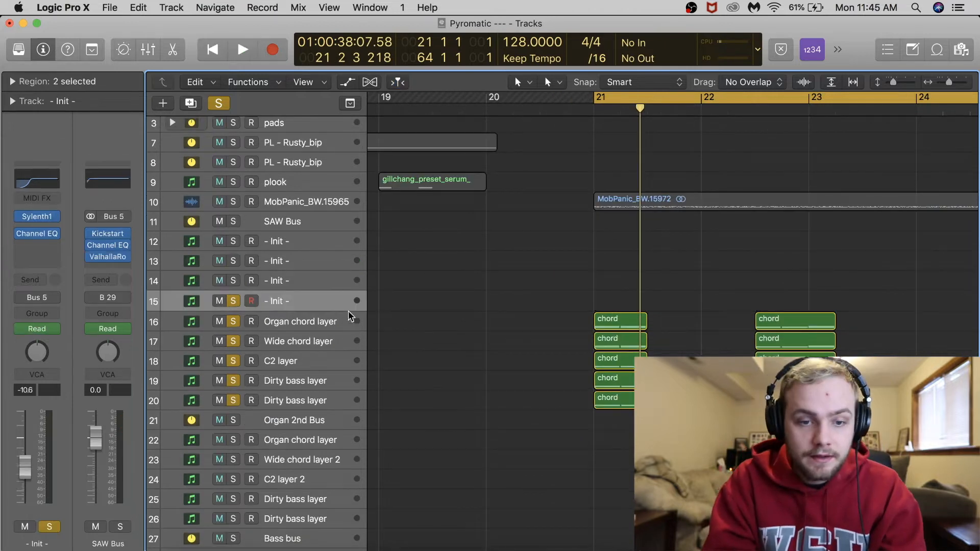
{"action": "left_click", "coordinate": [36, 228]}
{"action": "key", "text": "super+w"}
{"action": "key", "text": "space"}
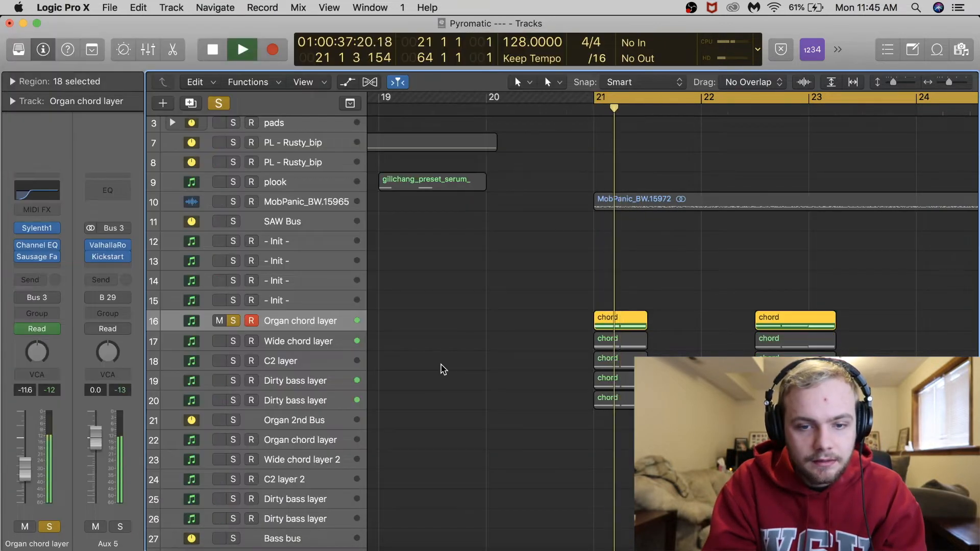
{"action": "key", "text": "v"}
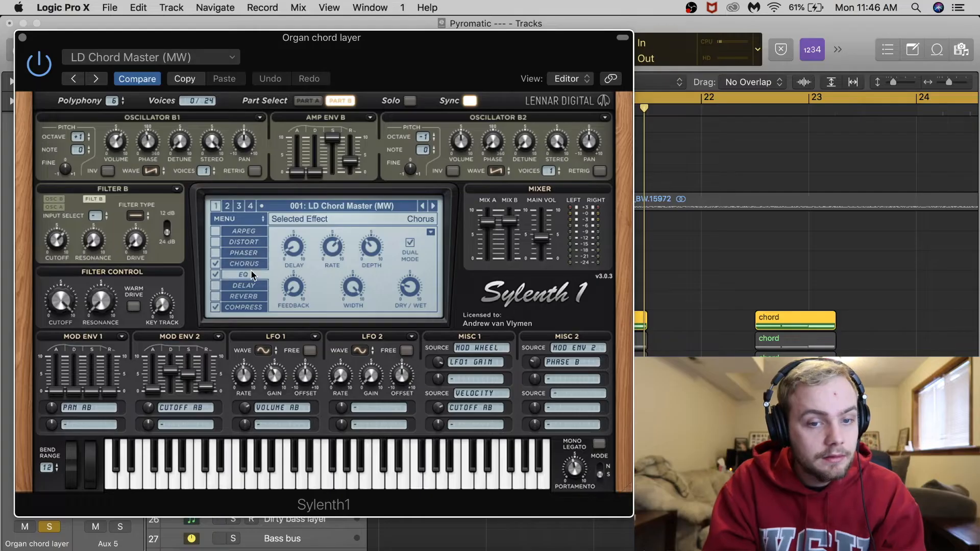
{"action": "left_click", "coordinate": [252, 266]}
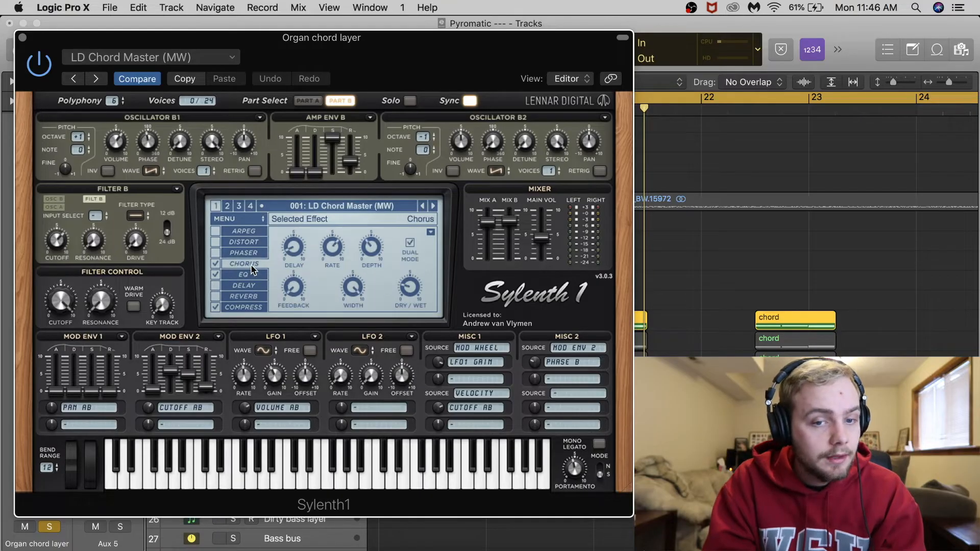
{"action": "left_click", "coordinate": [23, 38]}
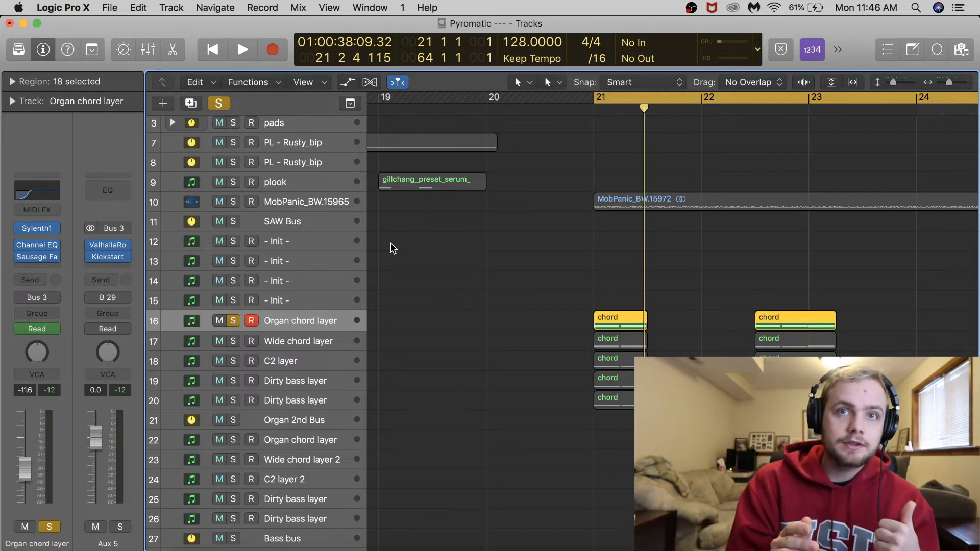
- Solo and play the Wide chord layer, and inspect its Serum oscillator and effects settings
{"action": "scroll", "coordinate": [256, 317], "scroll_direction": "down", "scroll_amount": 5}
{"action": "left_click", "coordinate": [234, 238]}
{"action": "key", "text": "space"}
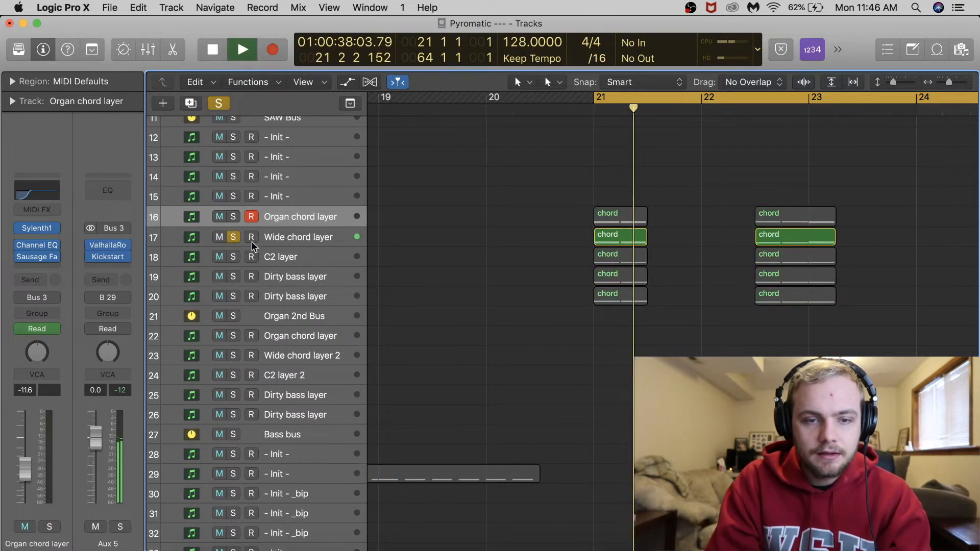
{"action": "key", "text": "v"}
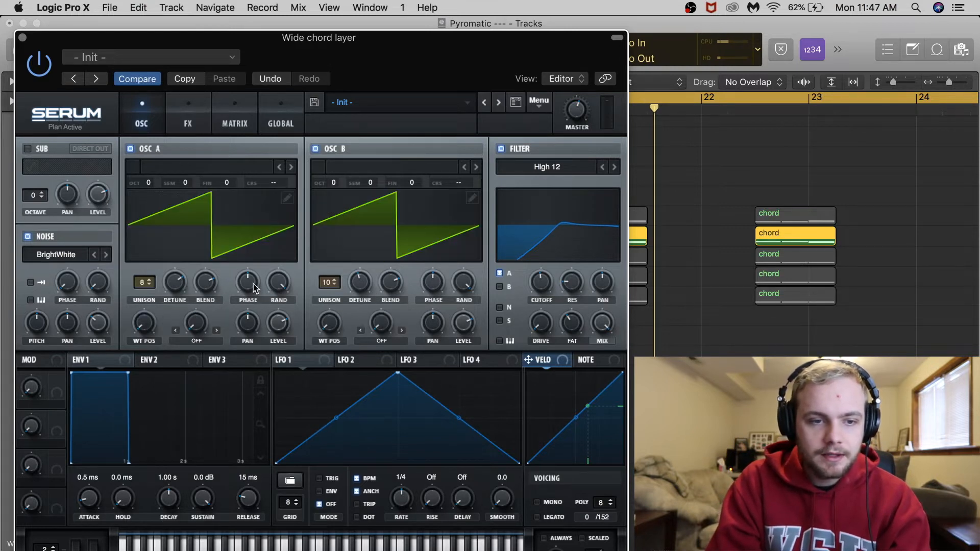
{"action": "left_click", "coordinate": [193, 120]}
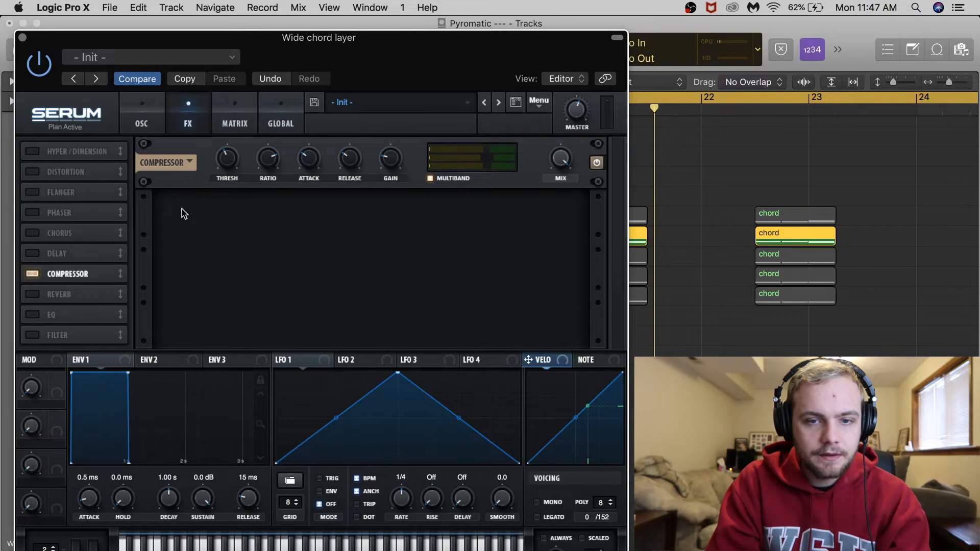
{"action": "left_click", "coordinate": [23, 37]}
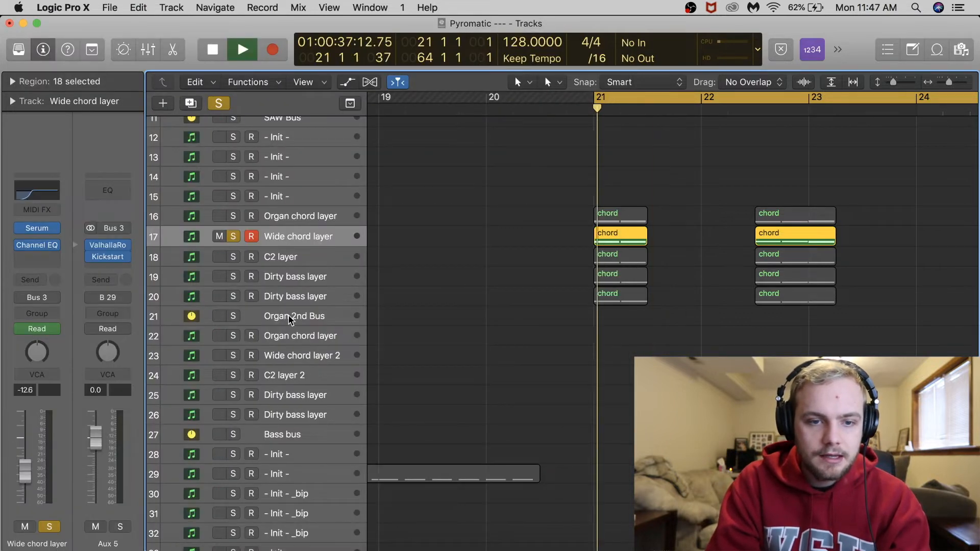
- Solo the C2 layer, open its bar 21 chord region in the Piano Roll, and play the notes
{"action": "key", "text": "space"}
{"action": "left_click", "coordinate": [235, 261]}
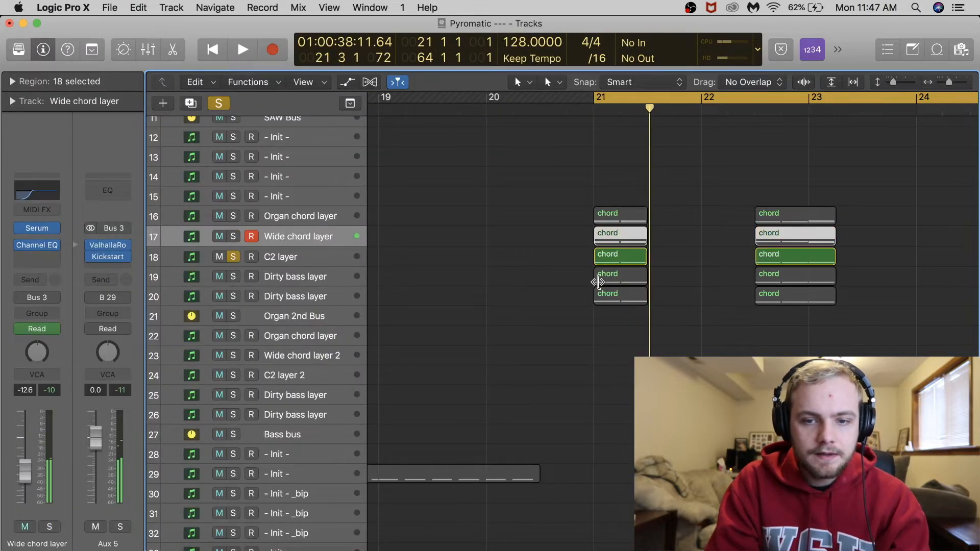
{"action": "left_click", "coordinate": [612, 263]}
{"action": "double_click", "coordinate": [613, 264]}
{"action": "left_click_drag", "start_coordinate": [606, 412], "coordinate": [496, 462]}
{"action": "key", "text": "space"}
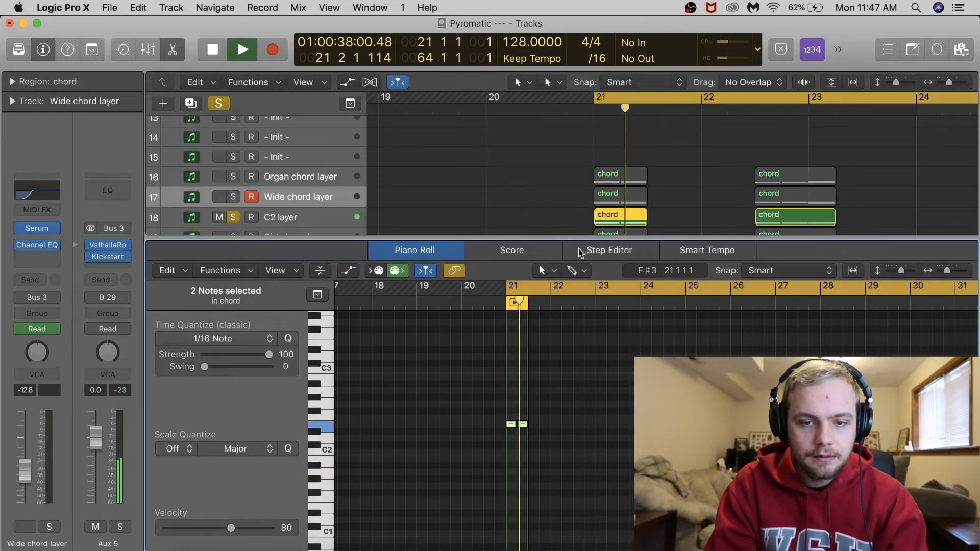
- Stop playback and inspect the C2 layer's Serum oscillator settings
{"action": "key", "text": "space"}
{"action": "left_click", "coordinate": [269, 217]}
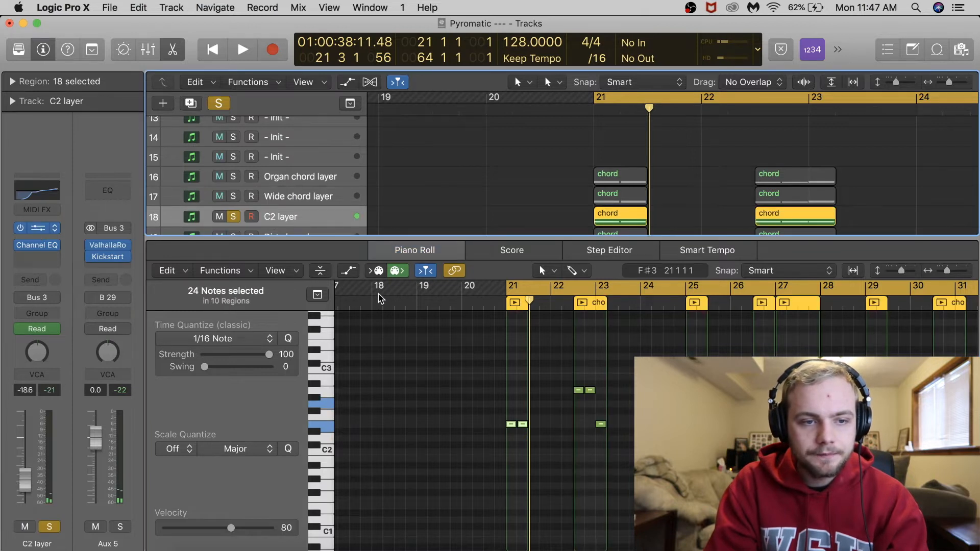
{"action": "key", "text": "v"}
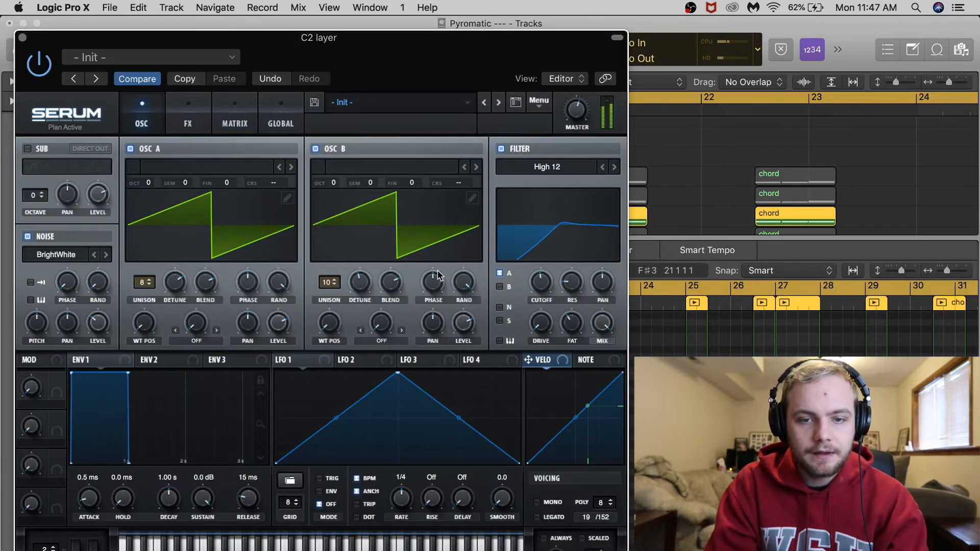
{"action": "left_click", "coordinate": [22, 39]}
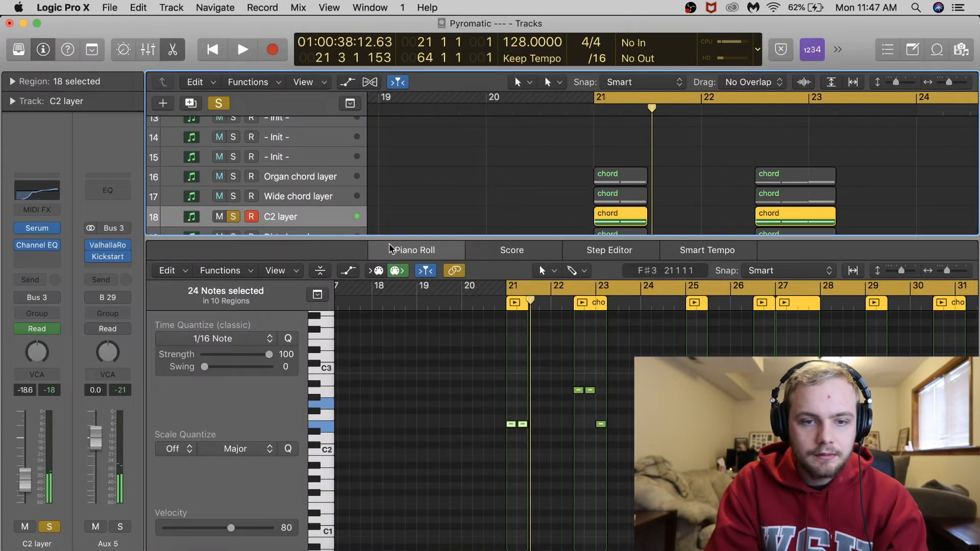
{"action": "left_click", "coordinate": [41, 233]}
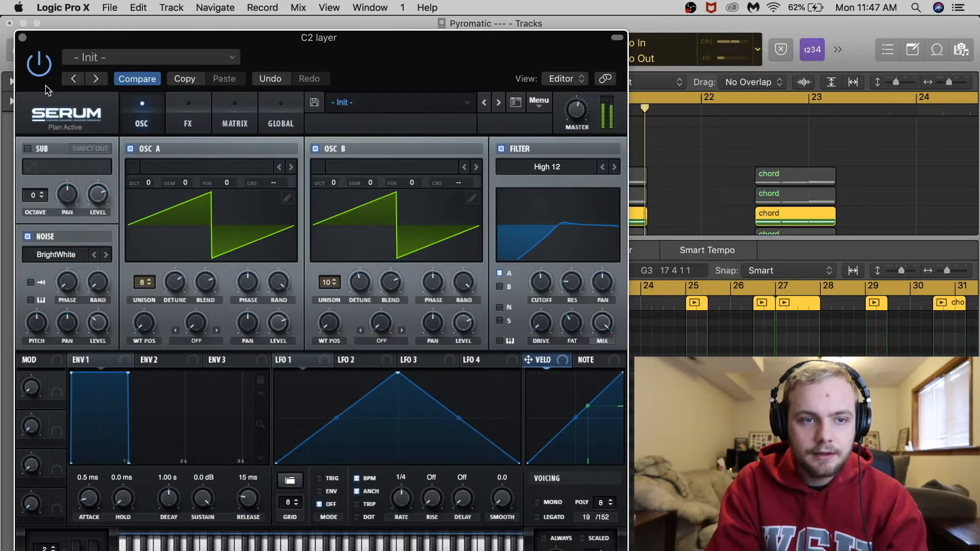
{"action": "left_click", "coordinate": [23, 39]}
- Solo the first Dirty bass layer and play its chord region at bar 21
{"action": "left_click", "coordinate": [280, 204]}
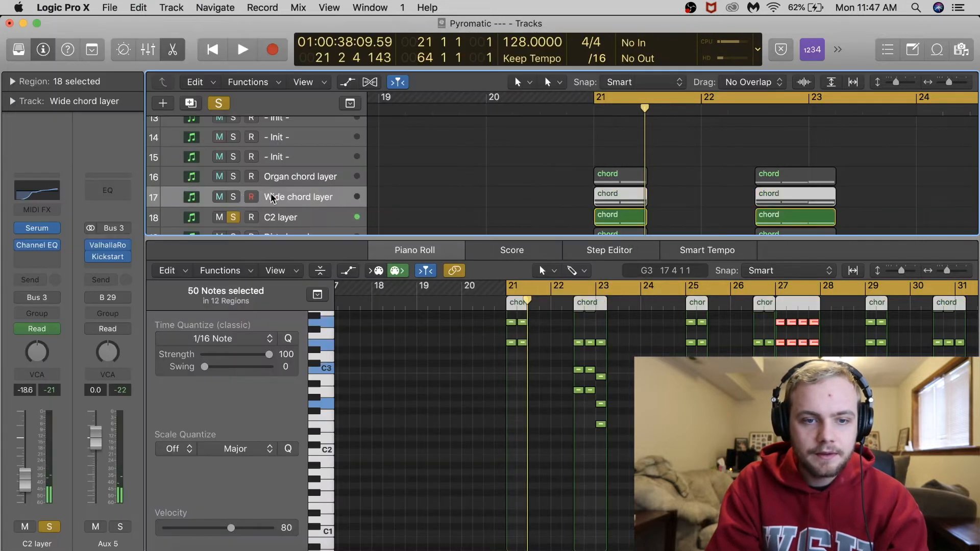
{"action": "scroll", "coordinate": [283, 210], "scroll_direction": "down", "scroll_amount": 4}
{"action": "key", "text": "space"}
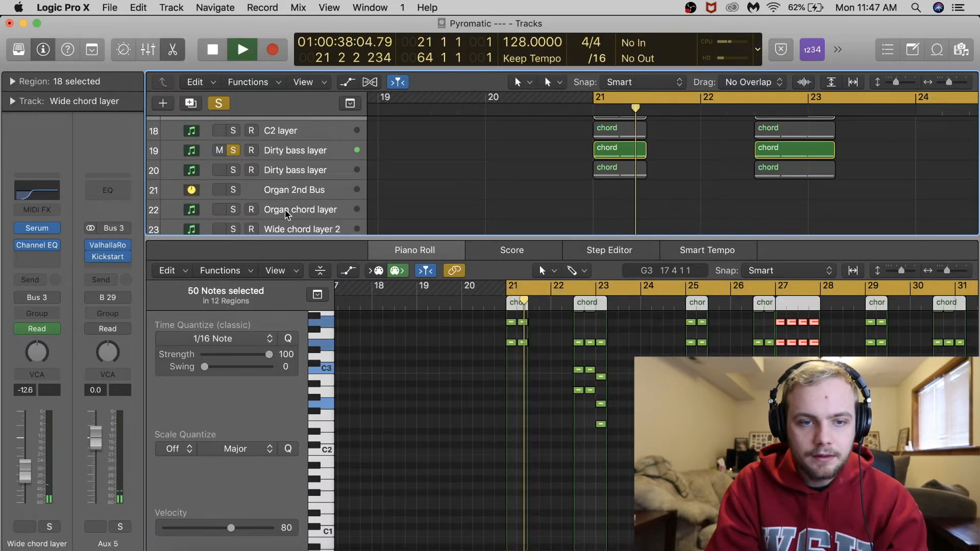
{"action": "key", "text": "space"}
- Open the first Dirty bass layer's Serum patch, switch off its sub oscillator, and close the plug-in
{"action": "left_click", "coordinate": [274, 151]}
{"action": "left_click", "coordinate": [39, 239]}
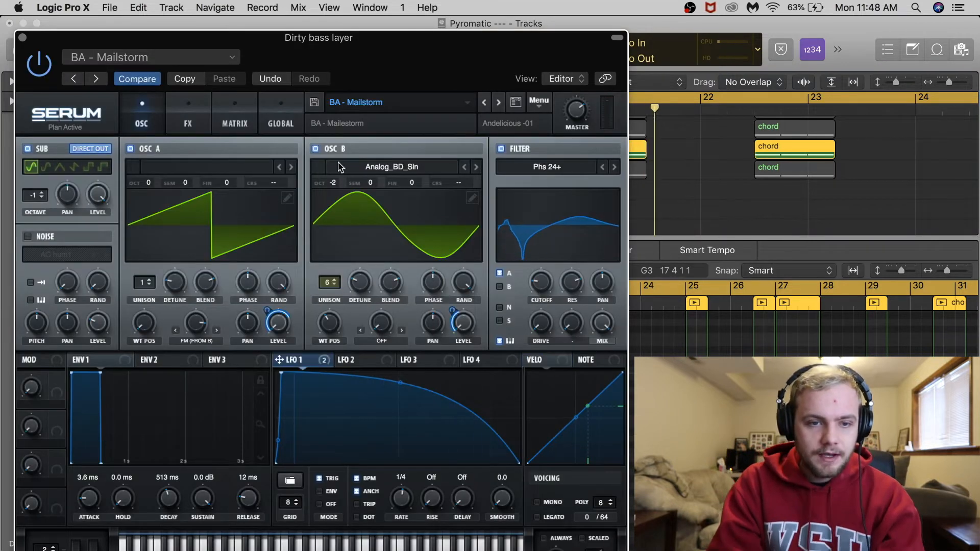
{"action": "left_click", "coordinate": [28, 149]}
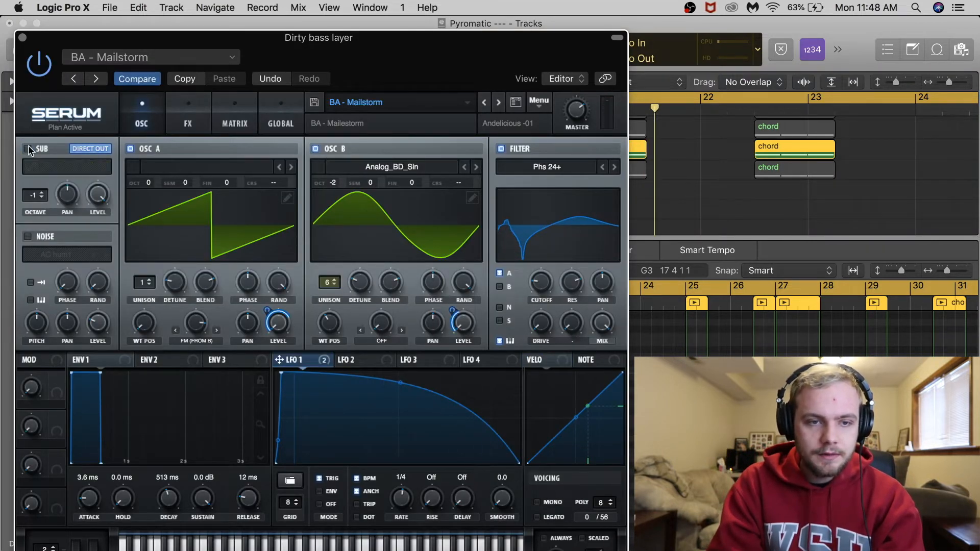
{"action": "key", "text": "super+w"}
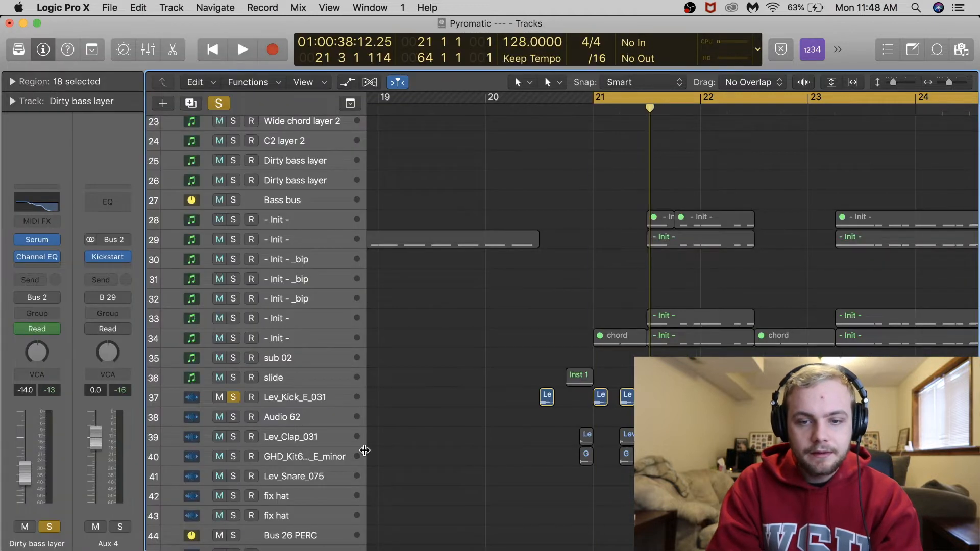
- Clear all solos, and play the full mix from bar 21 while surveying the drum and percussion tracks
{"action": "left_click", "coordinate": [218, 102]}
{"action": "scroll", "coordinate": [500, 327], "scroll_direction": "up", "scroll_amount": 10}
{"action": "key", "text": "space"}
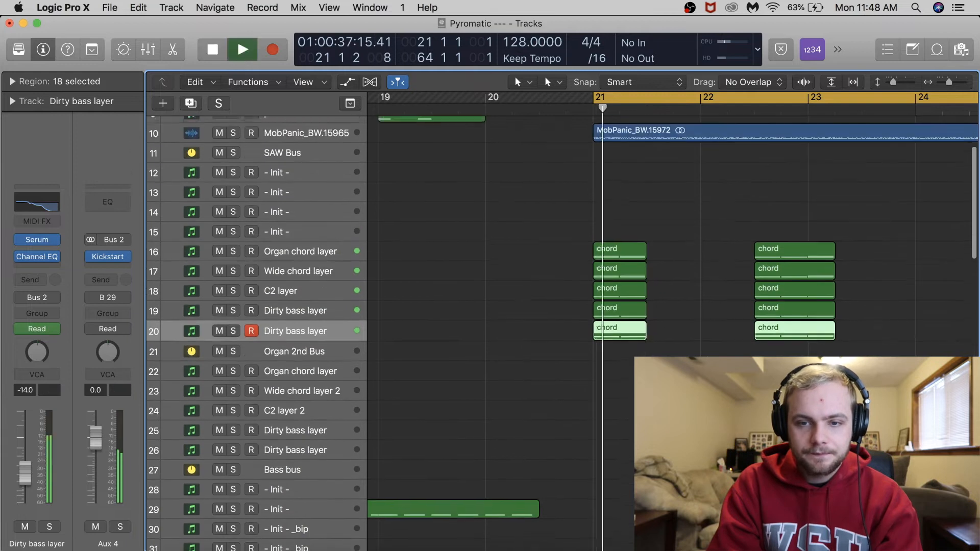
{"action": "scroll", "coordinate": [500, 326], "scroll_direction": "down", "scroll_amount": 15}
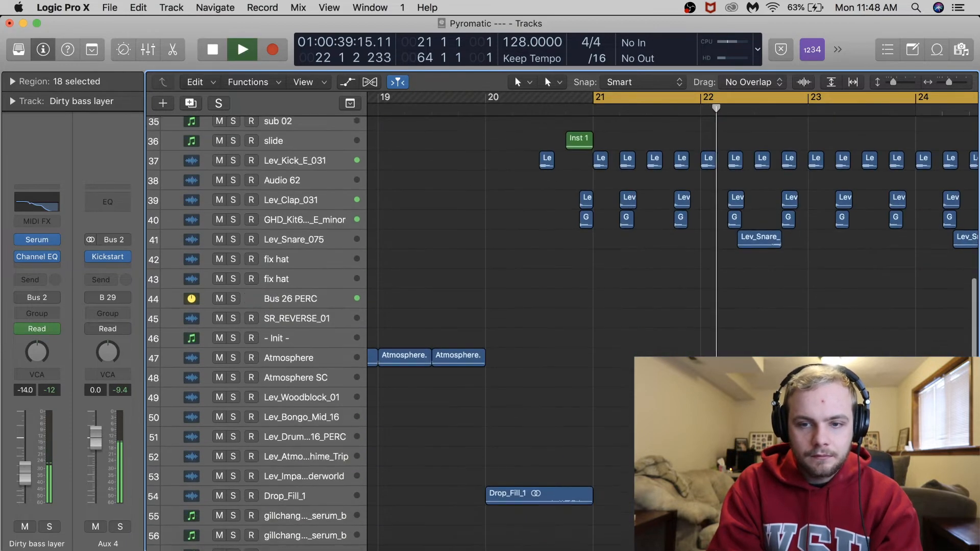
- Cycle from 21 3 to 22 3, solo the - Init - bass tracks 29, 33 and 34, and play them briefly
{"action": "key", "text": "space"}
{"action": "scroll", "coordinate": [755, 204], "scroll_direction": "up", "scroll_amount": 7}
{"action": "left_click_drag", "start_coordinate": [755, 98], "coordinate": [648, 98]}
{"action": "scroll", "coordinate": [259, 378], "scroll_direction": "down", "scroll_amount": 3}
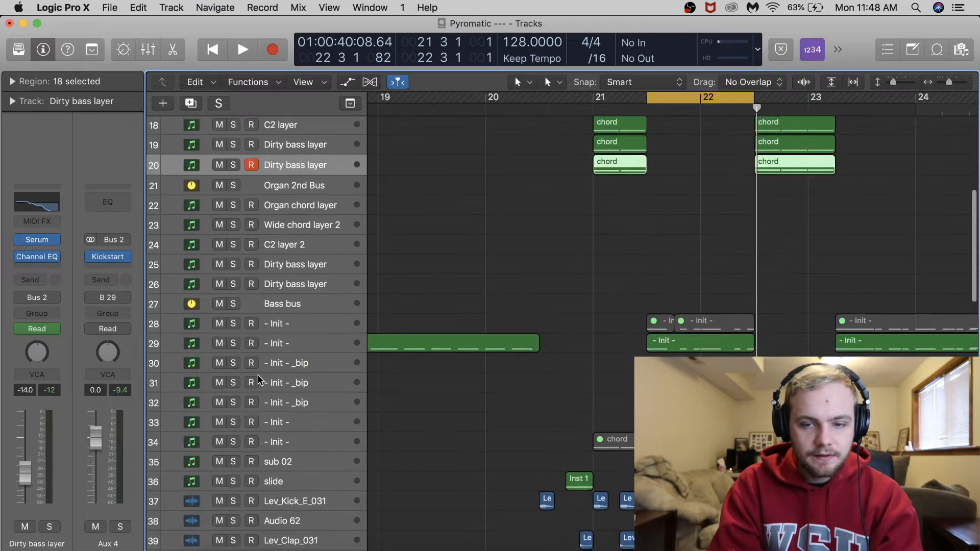
{"action": "left_click", "coordinate": [236, 341]}
{"action": "key", "text": "space"}
{"action": "scroll", "coordinate": [511, 455], "scroll_direction": "down", "scroll_amount": 1}
{"action": "scroll", "coordinate": [605, 446], "scroll_direction": "down", "scroll_amount": 2}
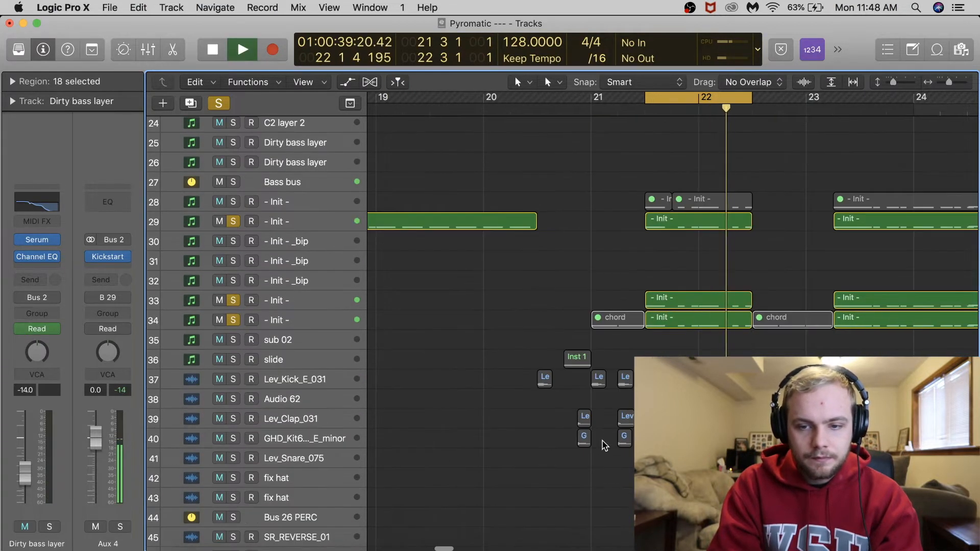
{"action": "key", "text": "space"}
- Deselect all regions, extend the cycle range to bar 25, and play the soloed bass tracks from 21 3
{"action": "key", "text": "z"}
{"action": "scroll", "coordinate": [707, 335], "scroll_direction": "up", "scroll_amount": 3}
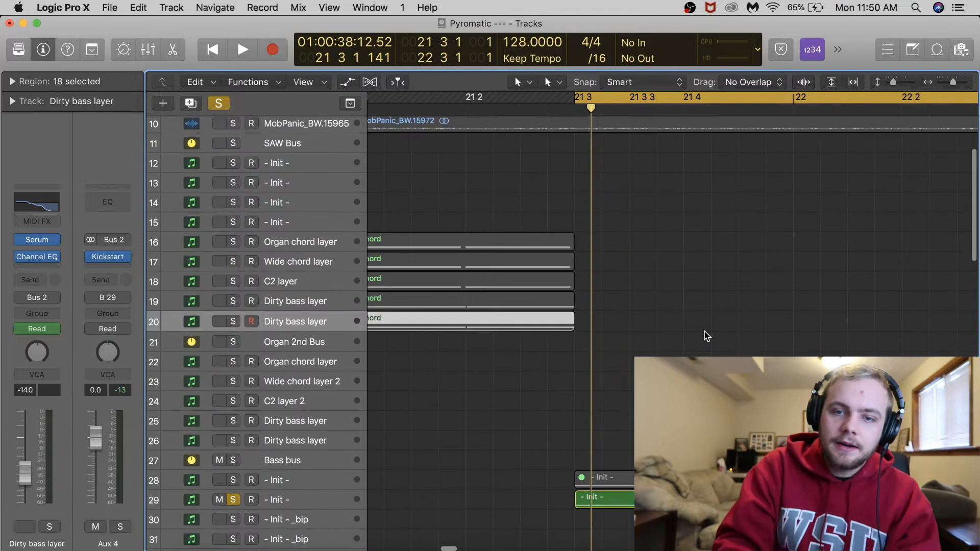
{"action": "scroll", "coordinate": [706, 336], "scroll_direction": "down", "scroll_amount": 3}
{"action": "key", "text": "super+Left"}
{"action": "scroll", "coordinate": [706, 335], "scroll_direction": "down", "scroll_amount": 2}
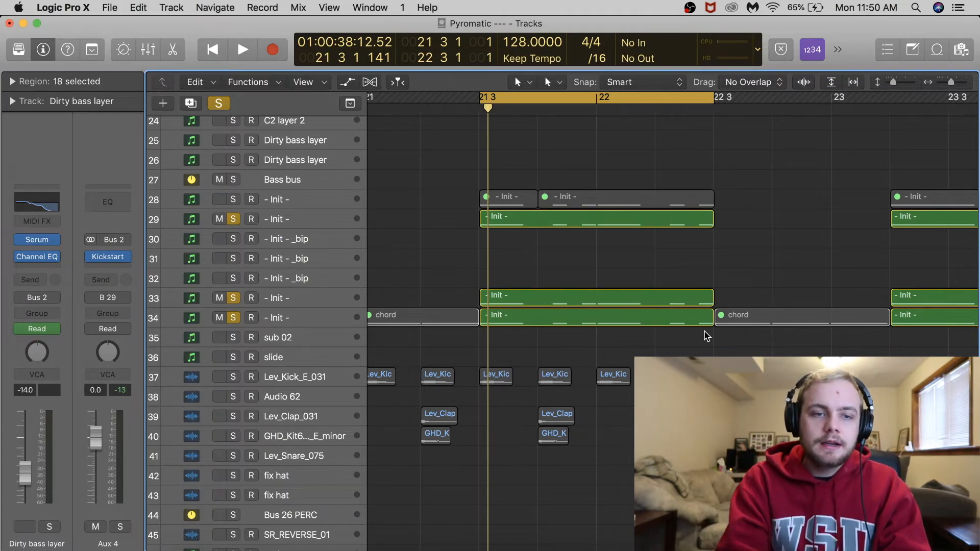
{"action": "scroll", "coordinate": [534, 278], "scroll_direction": "down", "scroll_amount": 1}
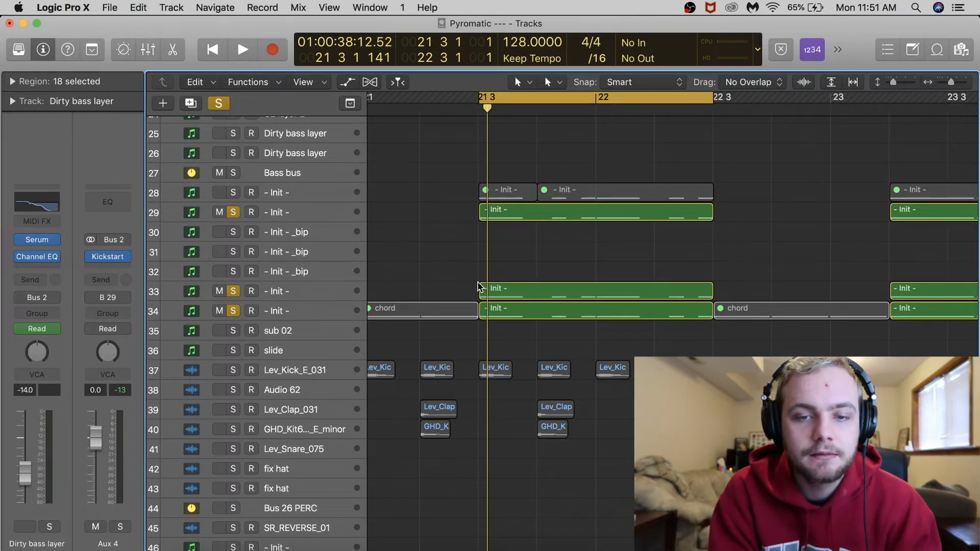
{"action": "key", "text": "space"}
{"action": "left_click", "coordinate": [527, 232]}
{"action": "key", "text": "space"}
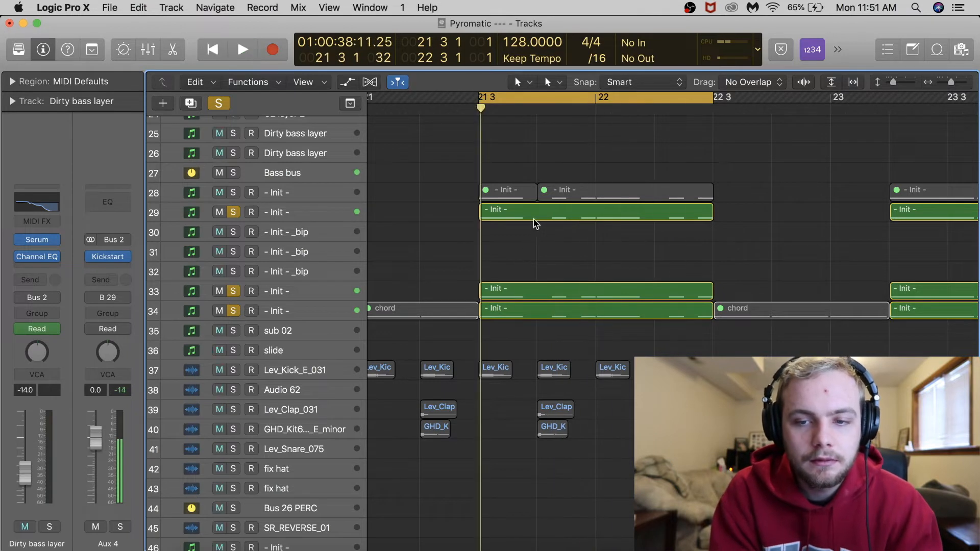
{"action": "scroll", "coordinate": [715, 247], "scroll_direction": "up", "scroll_amount": 4}
{"action": "key", "text": "space"}
{"action": "key", "text": "space"}
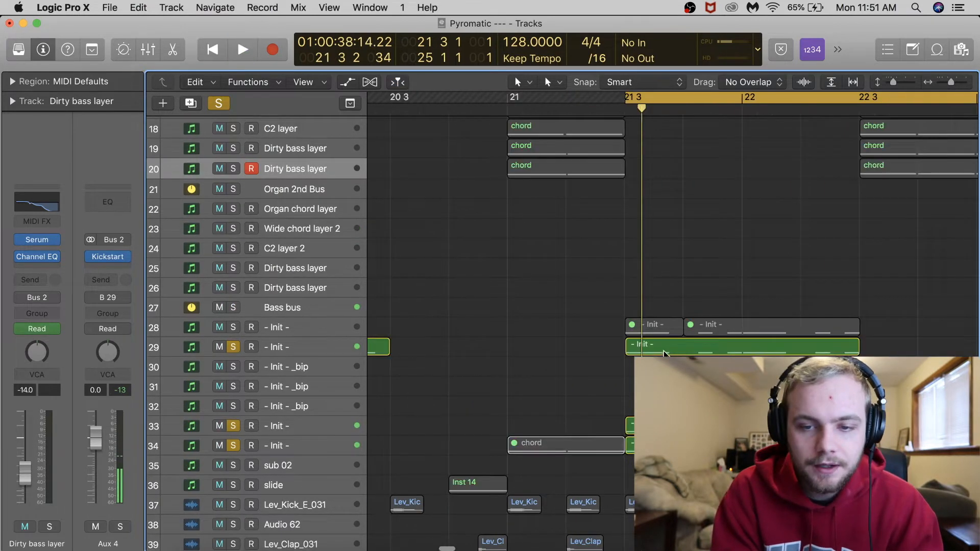
- Open track 29's bass region at 21 3 in the Piano Roll and select its notes by pitch, first the lower, then the upper
{"action": "double_click", "coordinate": [665, 354]}
{"action": "left_click_drag", "start_coordinate": [635, 372], "coordinate": [464, 469]}
{"action": "left_click", "coordinate": [329, 434]}
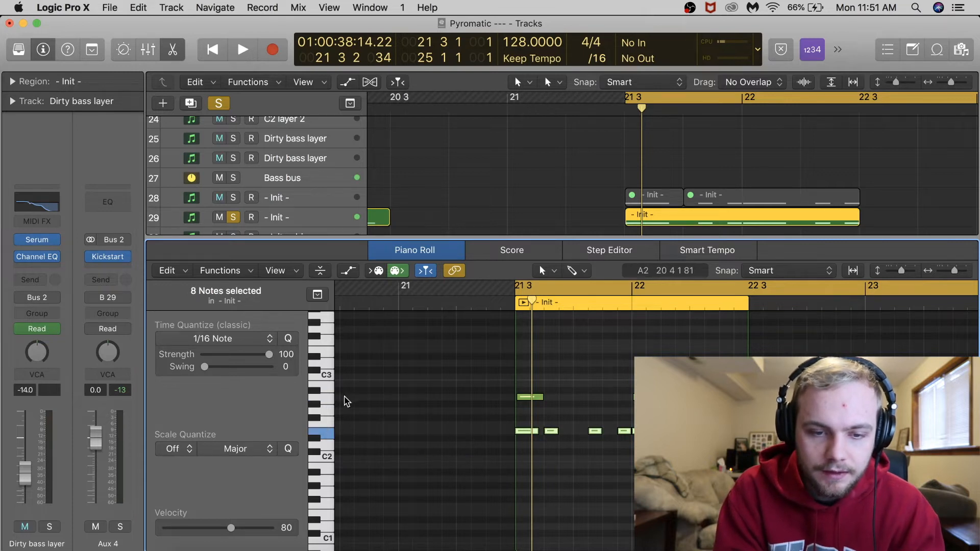
{"action": "left_click", "coordinate": [327, 399]}
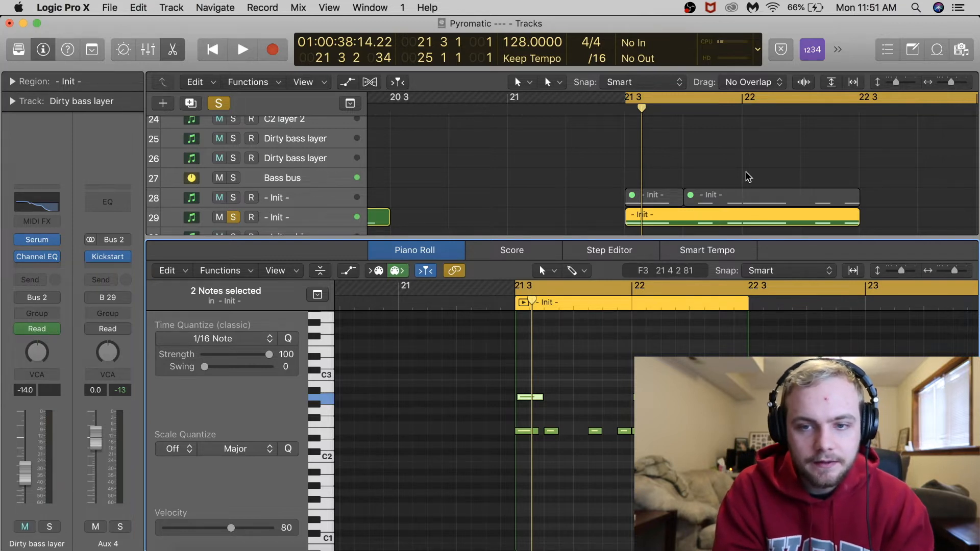
- Add the drum tracks from Lev_Kick_E_031 through Lev_Snare_075 to the solo and play them with the bass from 21 3
{"action": "scroll", "coordinate": [720, 176], "scroll_direction": "down", "scroll_amount": 6}
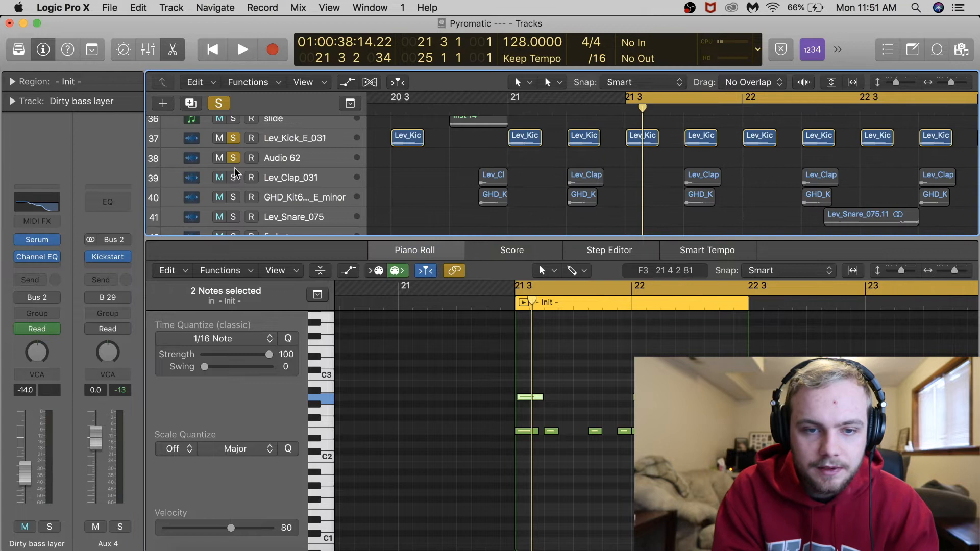
{"action": "key", "text": "space"}
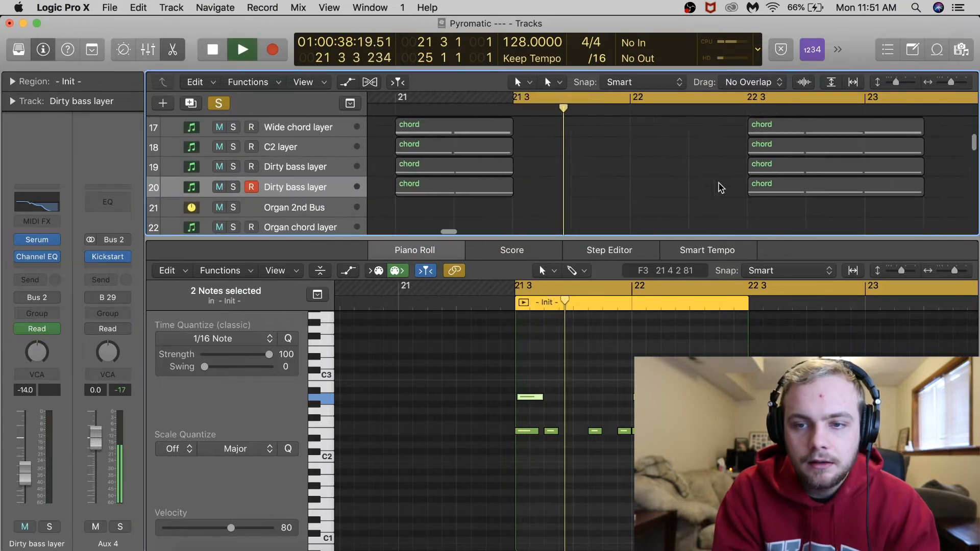
{"action": "scroll", "coordinate": [720, 187], "scroll_direction": "down", "scroll_amount": 10}
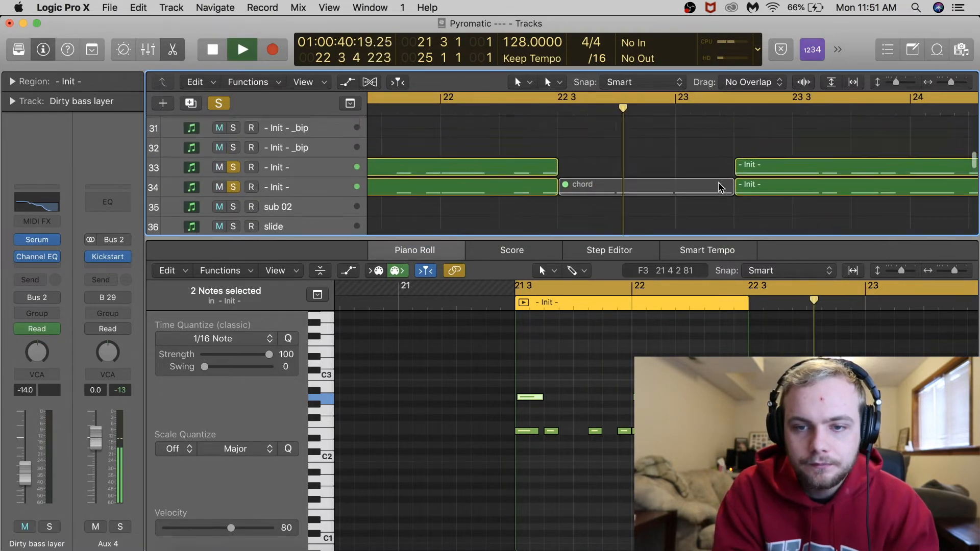
{"action": "scroll", "coordinate": [720, 188], "scroll_direction": "up", "scroll_amount": 1}
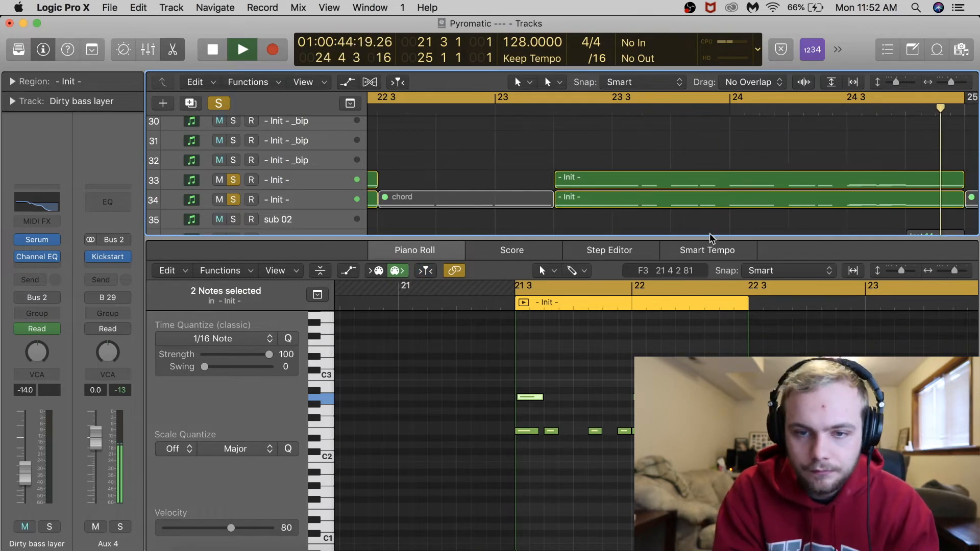
- Stop playback and show the notes of track 29's second bass phrase, ending at bar 25, in the Piano Roll
{"action": "left_click", "coordinate": [706, 201]}
{"action": "scroll", "coordinate": [710, 194], "scroll_direction": "up", "scroll_amount": 5}
{"action": "scroll", "coordinate": [713, 184], "scroll_direction": "down", "scroll_amount": 2}
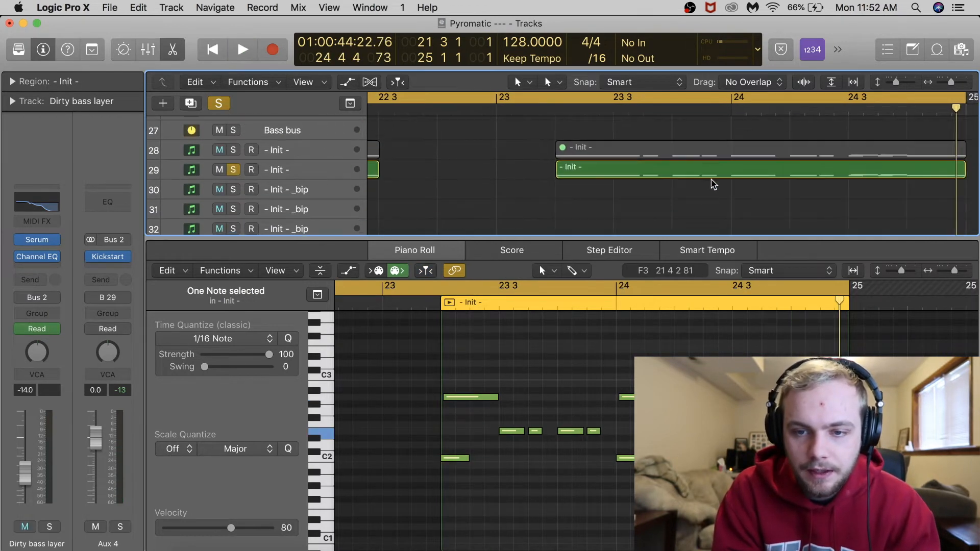
{"action": "left_click", "coordinate": [713, 174]}
{"action": "scroll", "coordinate": [720, 133], "scroll_direction": "up", "scroll_amount": 2}
{"action": "scroll", "coordinate": [721, 143], "scroll_direction": "down", "scroll_amount": 3}
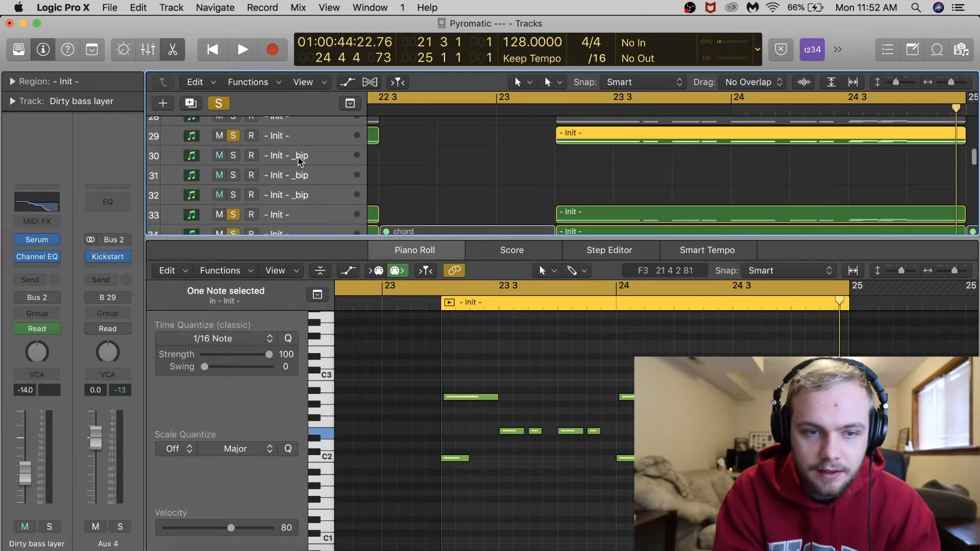
- Select bass track 29, view its Serum patch, and close the plug-in and the Piano Roll
{"action": "left_click", "coordinate": [277, 139]}
{"action": "left_click", "coordinate": [42, 194]}
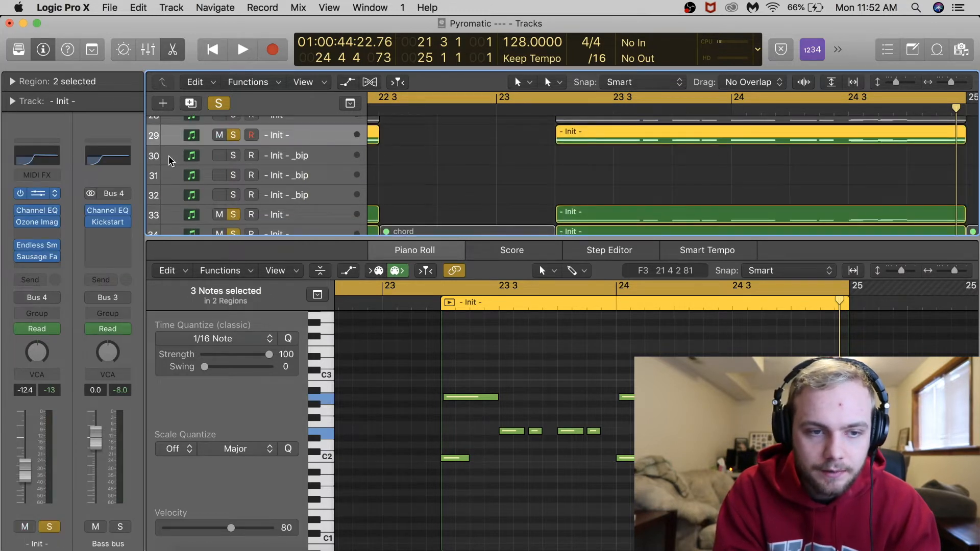
{"action": "left_click", "coordinate": [22, 38]}
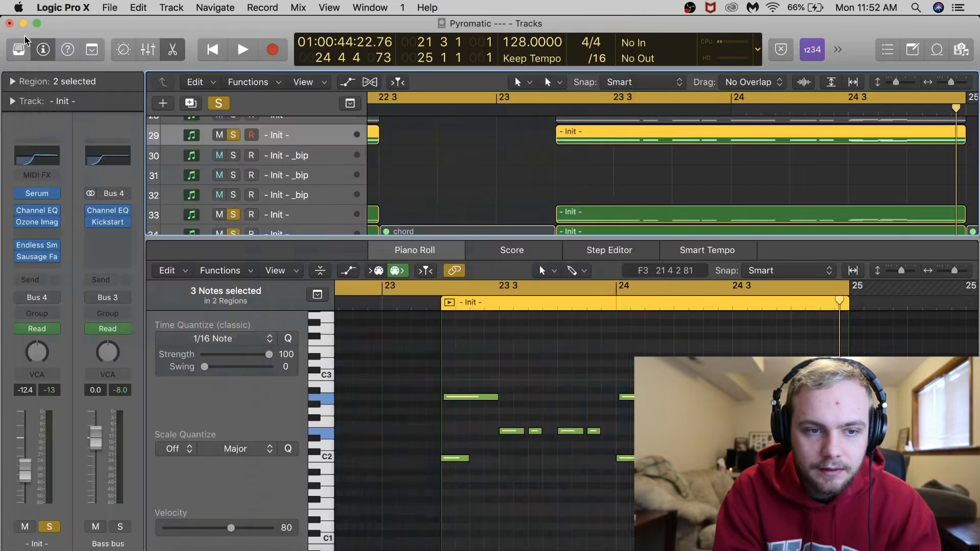
{"action": "key", "text": "e"}
- Add chord tracks 16 to 20 to the solo, move the cycle start to bar 21, and play chords, bass and drums together
{"action": "scroll", "coordinate": [663, 306], "scroll_direction": "down", "scroll_amount": 5}
{"action": "scroll", "coordinate": [561, 331], "scroll_direction": "up", "scroll_amount": 10}
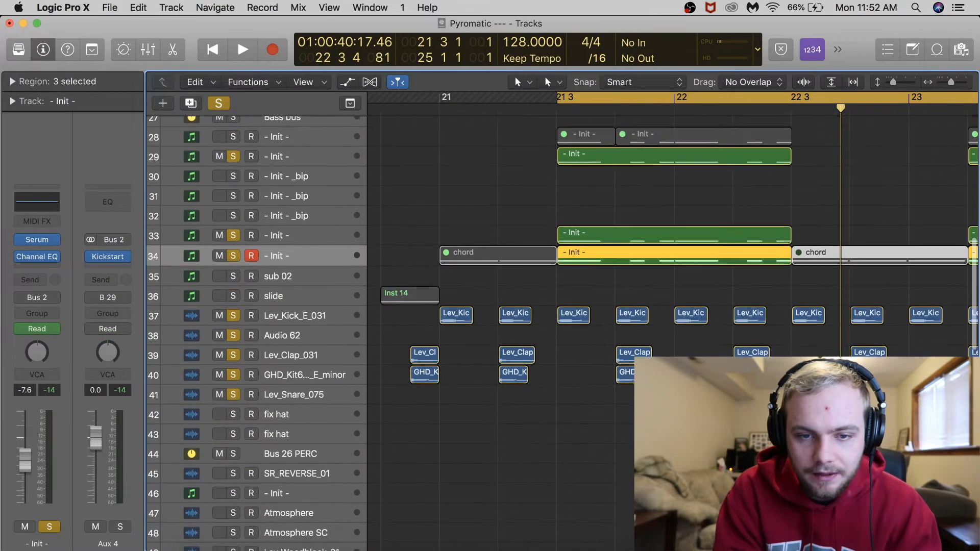
{"action": "left_click", "coordinate": [221, 272], "text": "alt"}
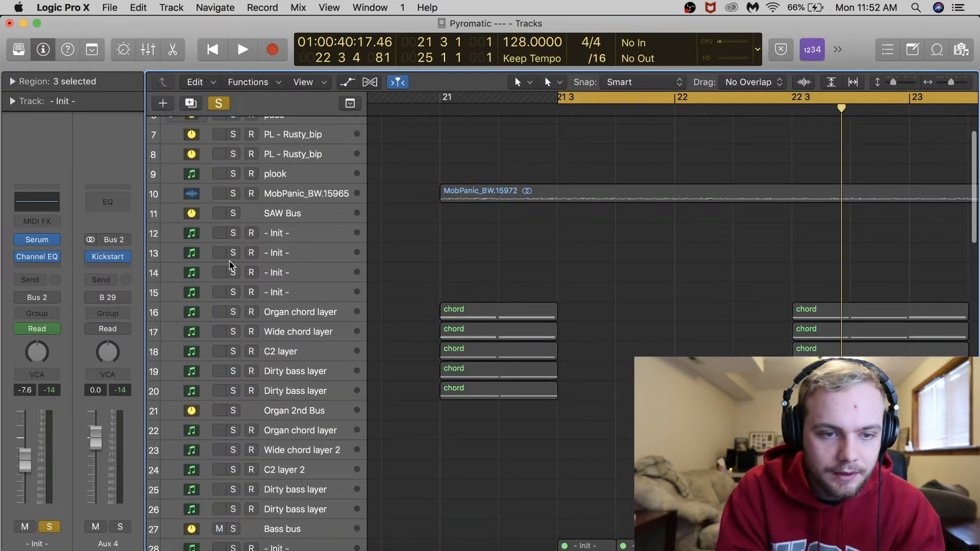
{"action": "left_click_drag", "start_coordinate": [235, 253], "coordinate": [236, 238]}
{"action": "left_click_drag", "start_coordinate": [647, 98], "coordinate": [528, 98]}
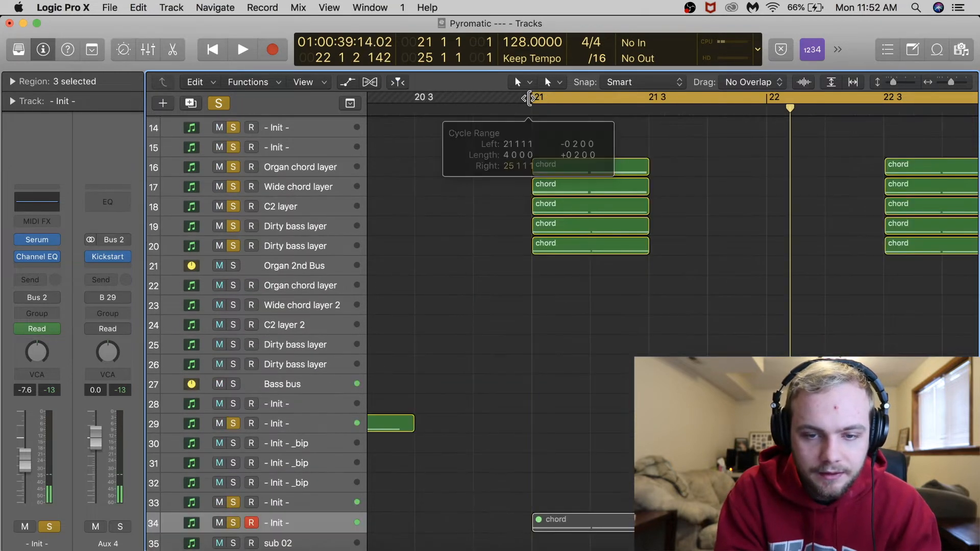
{"action": "key", "text": "space"}
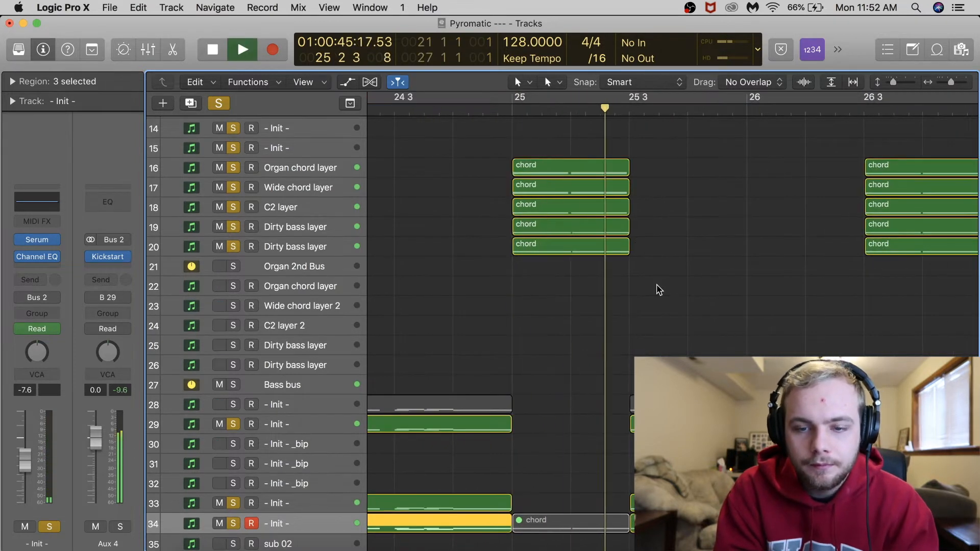
- Solo the second chord group on tracks 22 to 26 as well, follow playback through bar 28, and stop
{"action": "scroll", "coordinate": [658, 286], "scroll_direction": "right", "scroll_amount": 5}
{"action": "scroll", "coordinate": [658, 286], "scroll_direction": "down", "scroll_amount": 5}
{"action": "scroll", "coordinate": [728, 250], "scroll_direction": "up", "scroll_amount": 5}
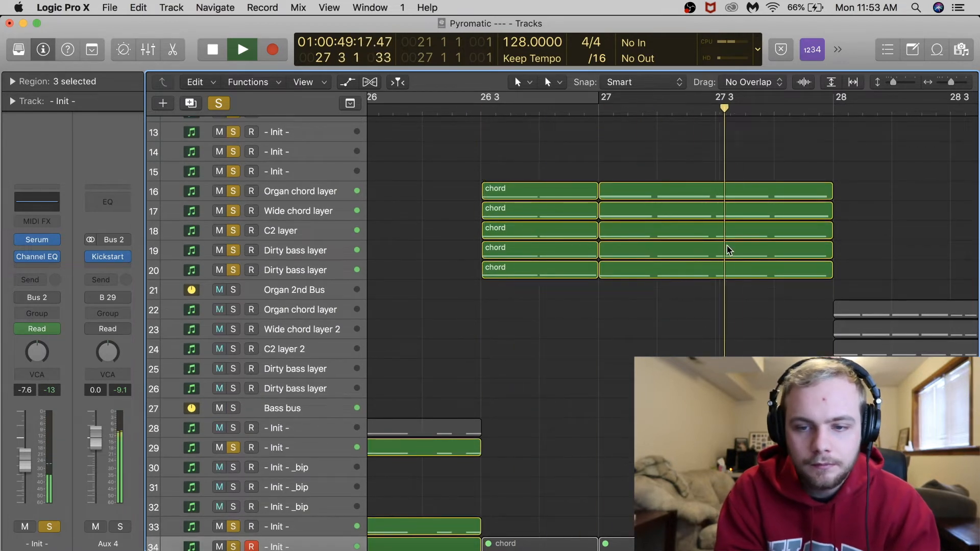
{"action": "scroll", "coordinate": [805, 249], "scroll_direction": "right", "scroll_amount": 1}
{"action": "scroll", "coordinate": [804, 249], "scroll_direction": "right", "scroll_amount": 5}
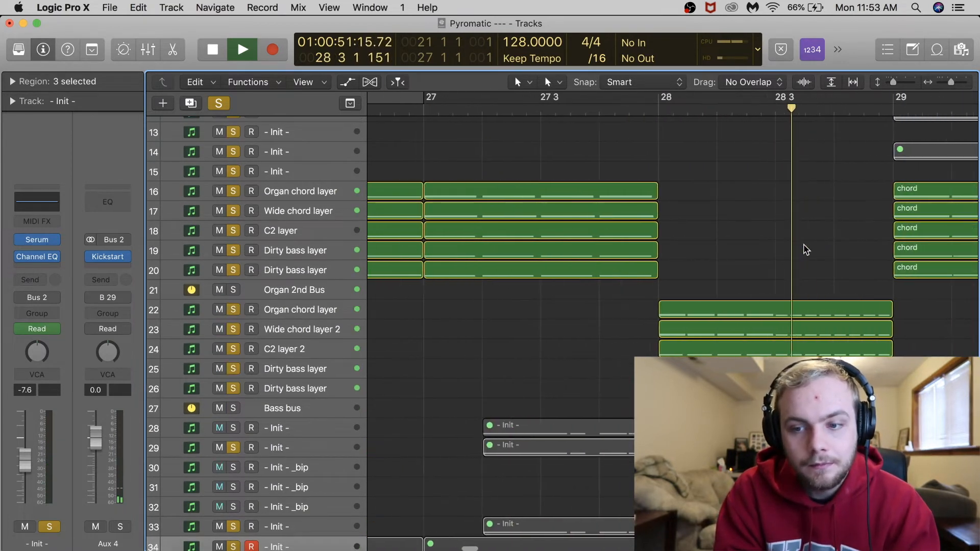
{"action": "key", "text": "space"}
- Solo only the drum tracks, Lev_Kick_E_031 through the second fix hat, and enlarge the track height to show their waveforms
{"action": "scroll", "coordinate": [740, 276], "scroll_direction": "left", "scroll_amount": 10}
{"action": "scroll", "coordinate": [740, 275], "scroll_direction": "right", "scroll_amount": 3}
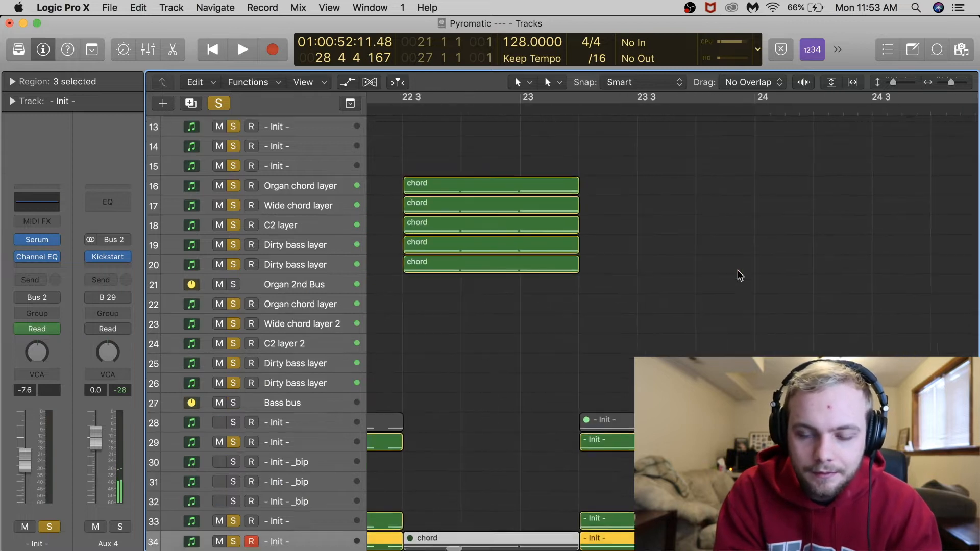
{"action": "scroll", "coordinate": [625, 125], "scroll_direction": "down", "scroll_amount": 5}
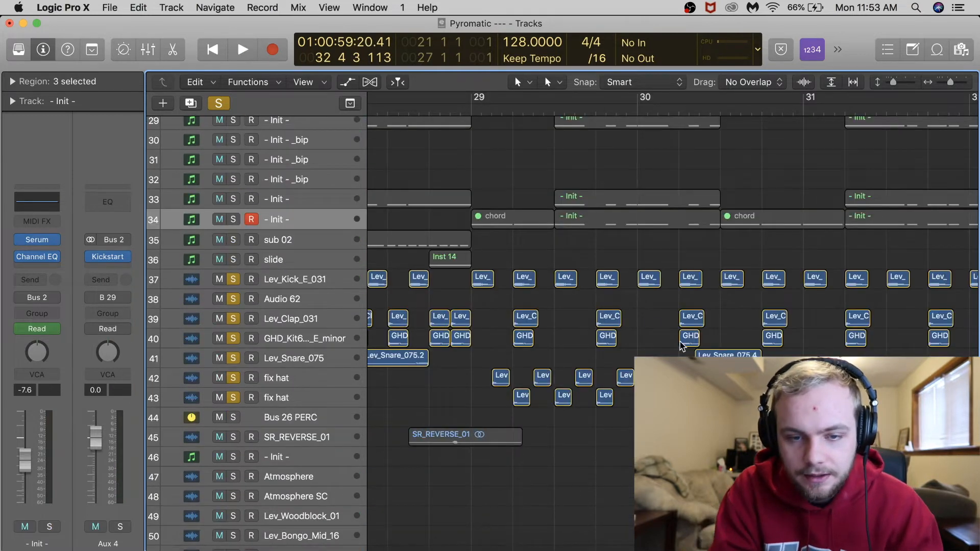
{"action": "key", "text": "super+Down"}
{"action": "key", "text": "super+Down"}
{"action": "key", "text": "super+Down"}
{"action": "key", "text": "super+Down"}
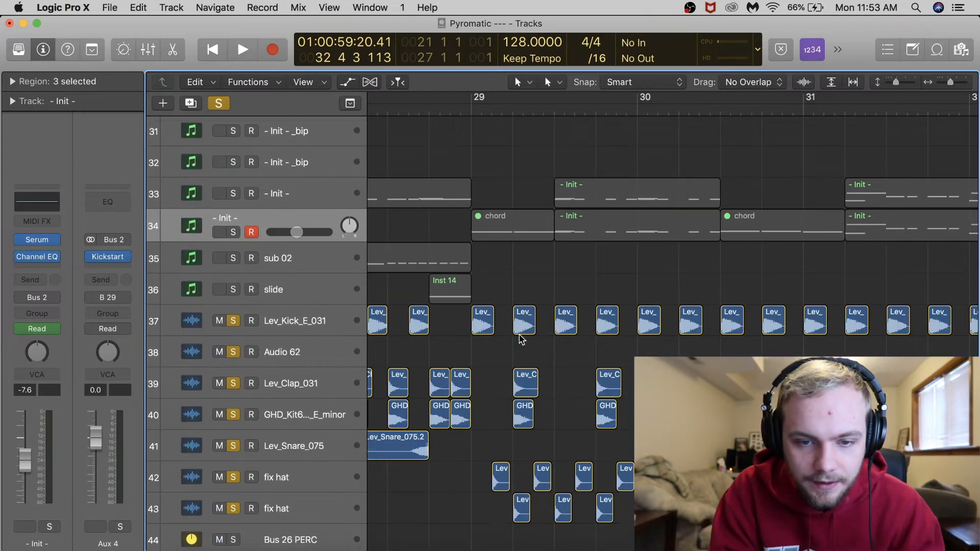
{"action": "key", "text": "super+Down"}
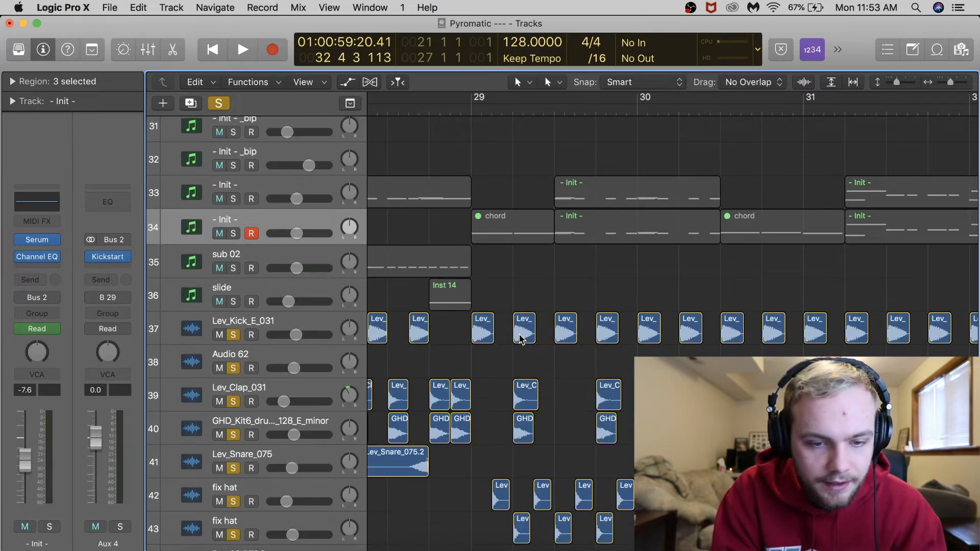
{"action": "scroll", "coordinate": [521, 339], "scroll_direction": "down", "scroll_amount": 3}
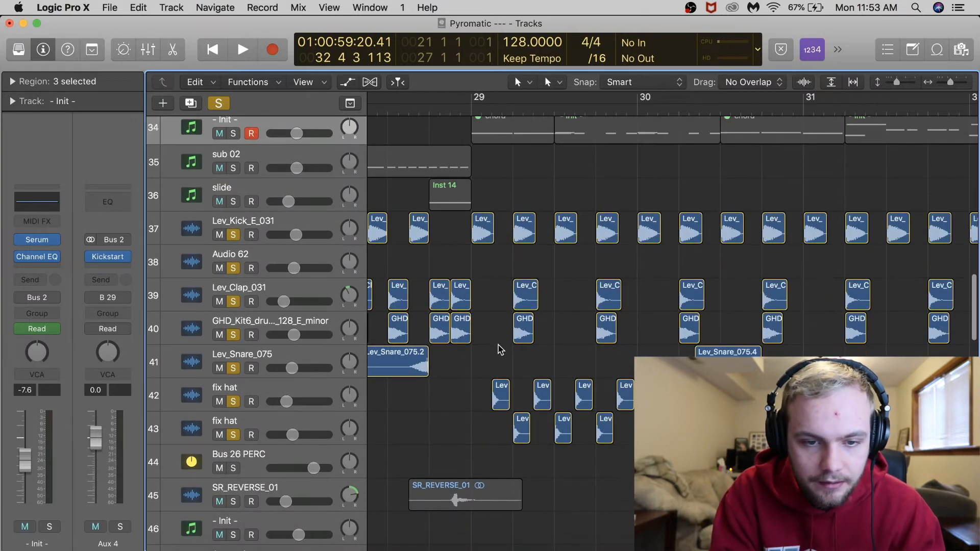
- Turn on a cycle range from bar 21 to bar 27 and play the soloed drum tracks
{"action": "key", "text": "super+Left"}
{"action": "key", "text": "super+Left"}
{"action": "scroll", "coordinate": [472, 137], "scroll_direction": "up", "scroll_amount": 7}
{"action": "scroll", "coordinate": [472, 137], "scroll_direction": "left", "scroll_amount": 7}
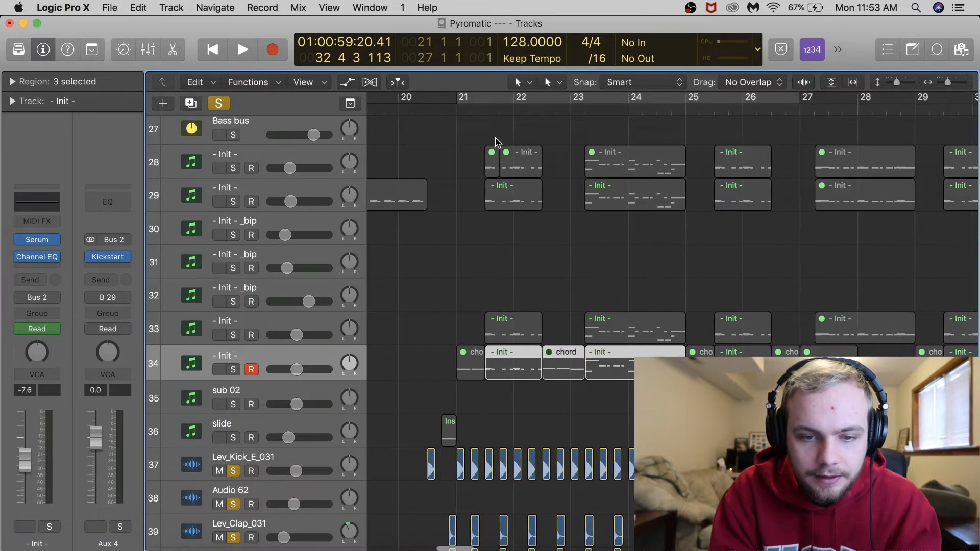
{"action": "key", "text": "c"}
{"action": "scroll", "coordinate": [512, 286], "scroll_direction": "down", "scroll_amount": 5}
{"action": "key", "text": "space"}
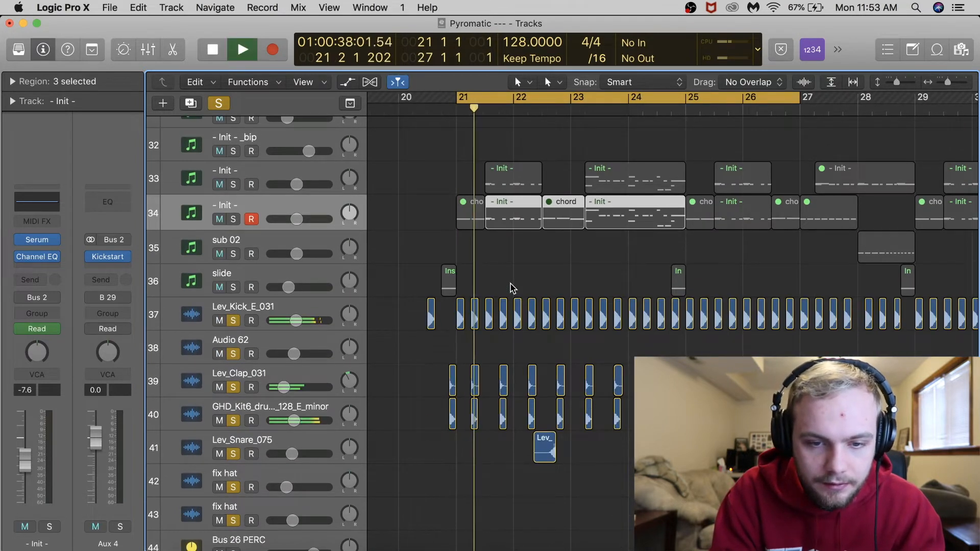
{"action": "scroll", "coordinate": [494, 380], "scroll_direction": "down", "scroll_amount": 4}
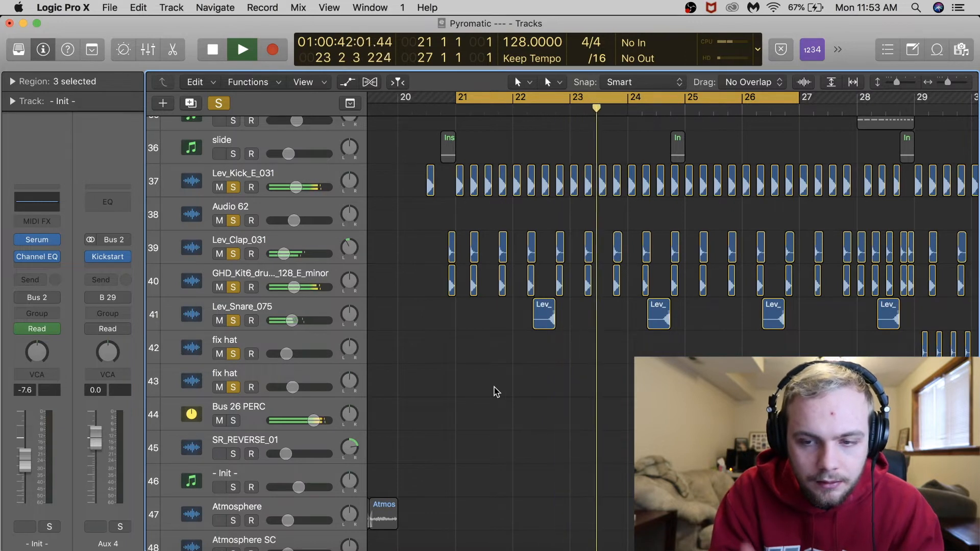
- Extend the cycle end to bar 29 while following the soloed drum pattern, and stop playback
{"action": "scroll", "coordinate": [494, 391], "scroll_direction": "right", "scroll_amount": 4}
{"action": "left_click_drag", "start_coordinate": [686, 97], "coordinate": [796, 97]}
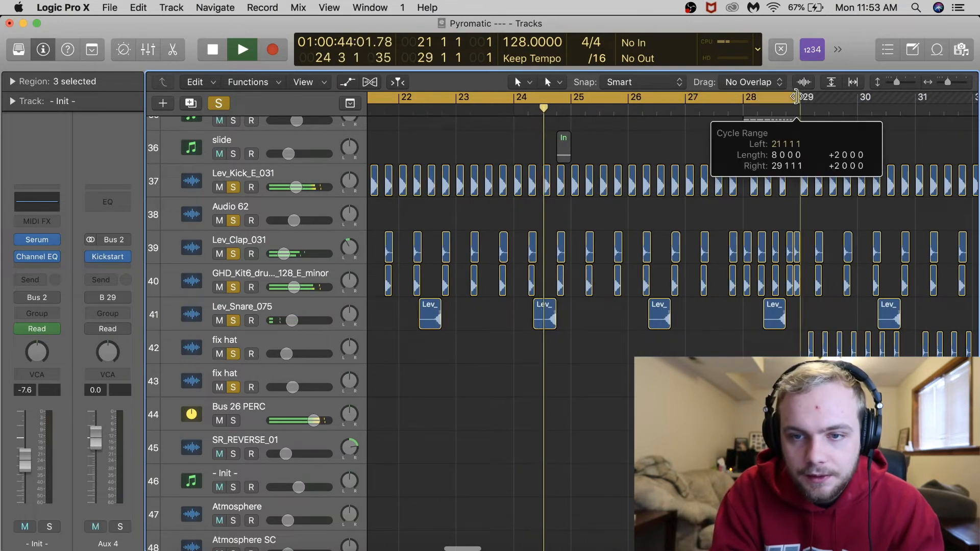
{"action": "scroll", "coordinate": [780, 125], "scroll_direction": "up", "scroll_amount": 4}
{"action": "scroll", "coordinate": [781, 124], "scroll_direction": "left", "scroll_amount": 3}
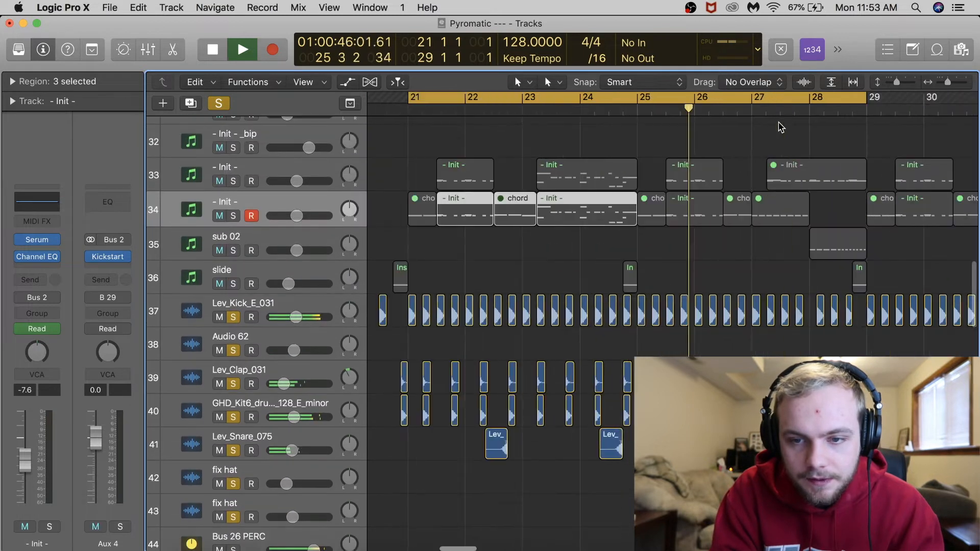
{"action": "scroll", "coordinate": [751, 122], "scroll_direction": "right", "scroll_amount": 3}
{"action": "scroll", "coordinate": [696, 169], "scroll_direction": "down", "scroll_amount": 3}
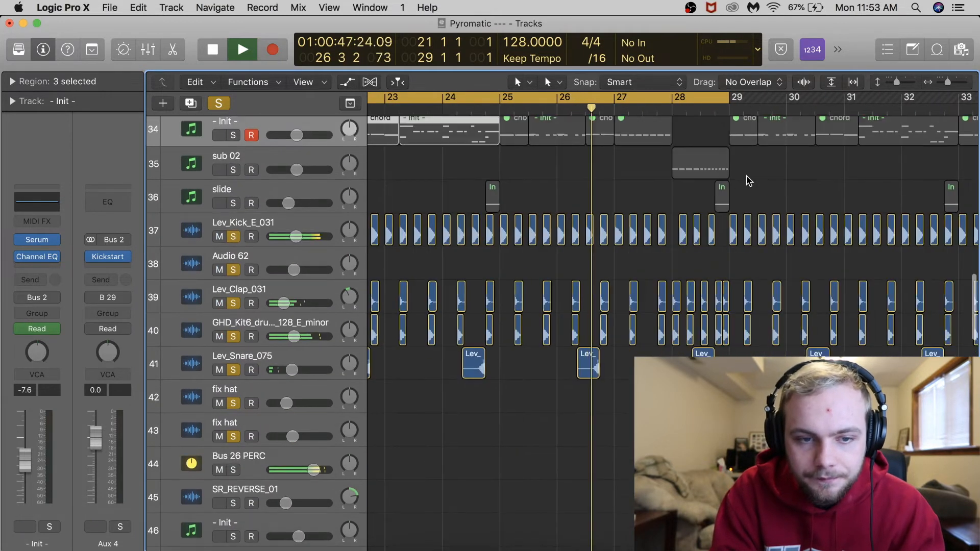
{"action": "key", "text": "space"}
- Unsolo all drum tracks except Lev_Kick_E_031, play the kick alone, and stop playback
{"action": "scroll", "coordinate": [561, 214], "scroll_direction": "left", "scroll_amount": 3}
{"action": "left_click", "coordinate": [294, 239]}
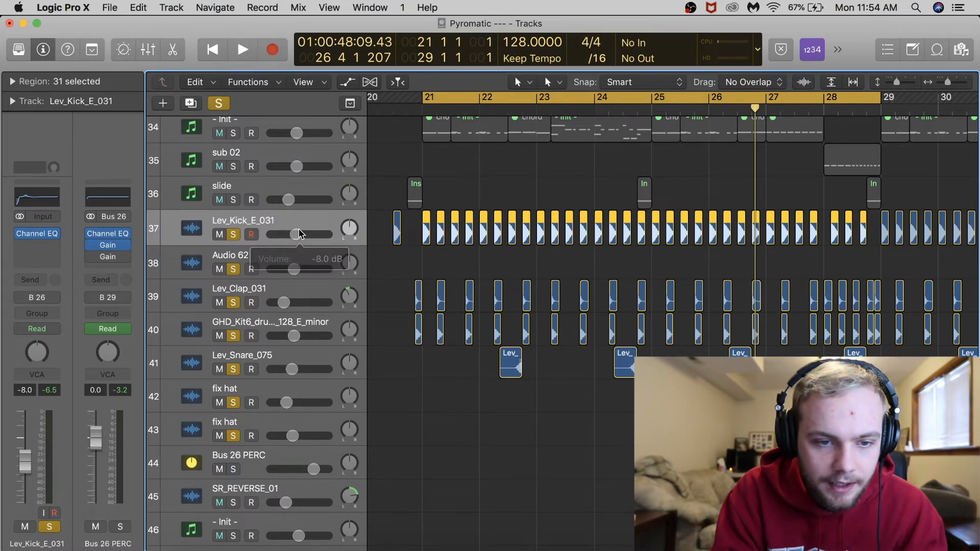
{"action": "left_click_drag", "start_coordinate": [236, 275], "coordinate": [233, 440]}
{"action": "key", "text": "space"}
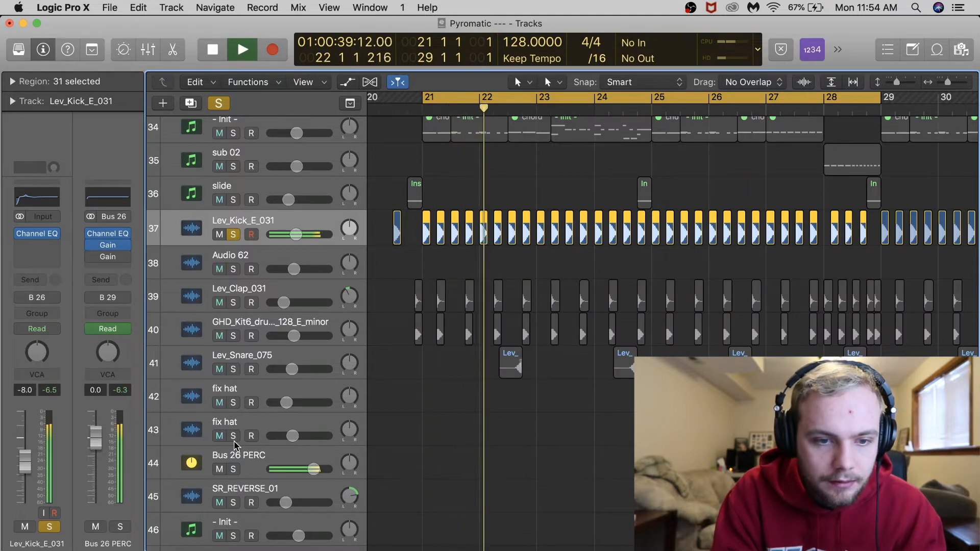
{"action": "key", "text": "space"}
- Solo only the Lev_Clap_031 and GHD_Kit6 drum tracks, play them together, and stop playback
{"action": "left_click_drag", "start_coordinate": [233, 440], "coordinate": [234, 272]}
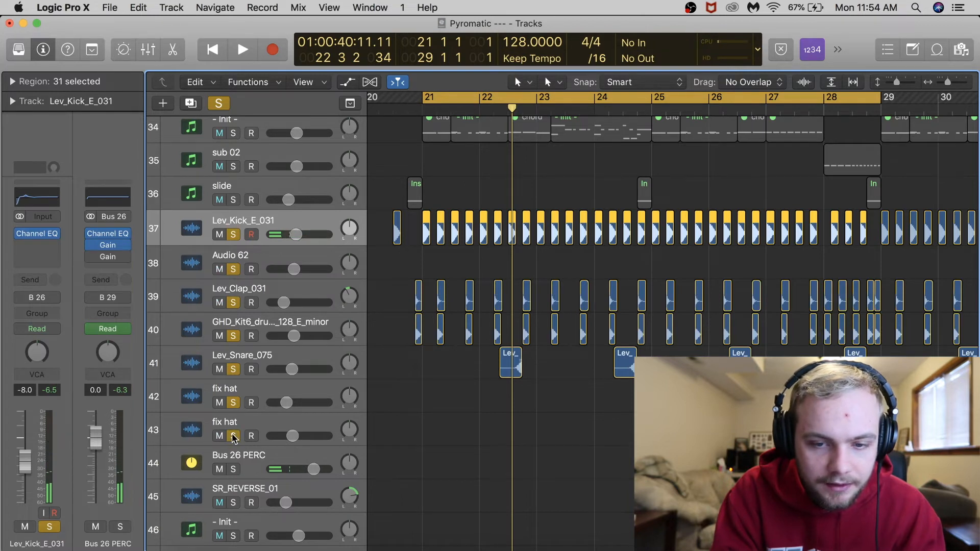
{"action": "left_click_drag", "start_coordinate": [233, 336], "coordinate": [233, 369]}
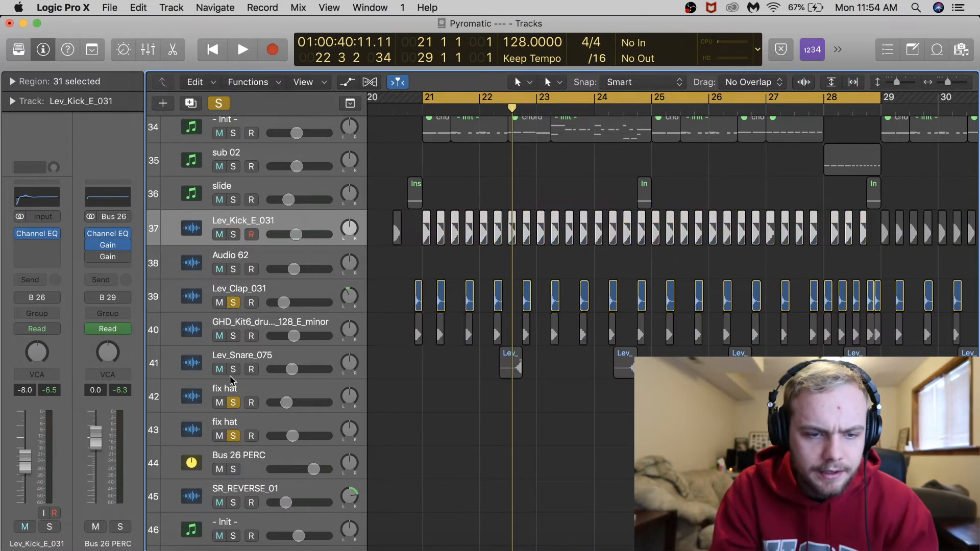
{"action": "left_click", "coordinate": [234, 336]}
{"action": "key", "text": "space"}
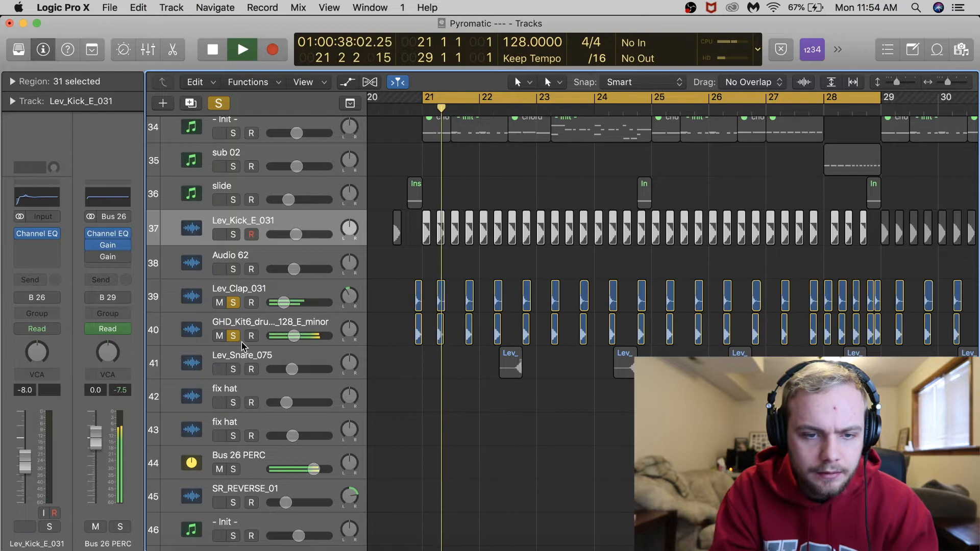
{"action": "left_click", "coordinate": [262, 283]}
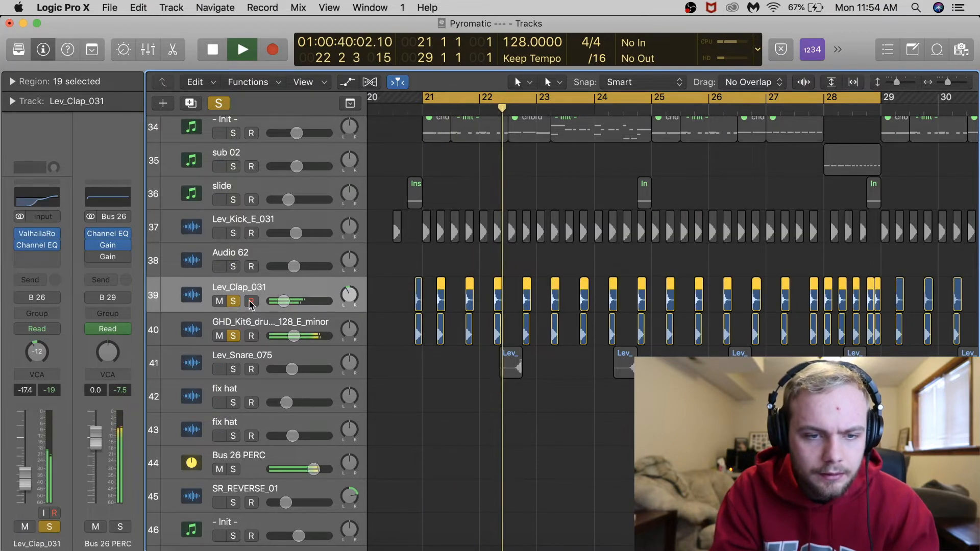
{"action": "key", "text": "space"}
- Unsolo the GHD_Kit6 track and play Lev_Clap_031 on its own
{"action": "left_click", "coordinate": [234, 302]}
{"action": "left_click", "coordinate": [233, 301]}
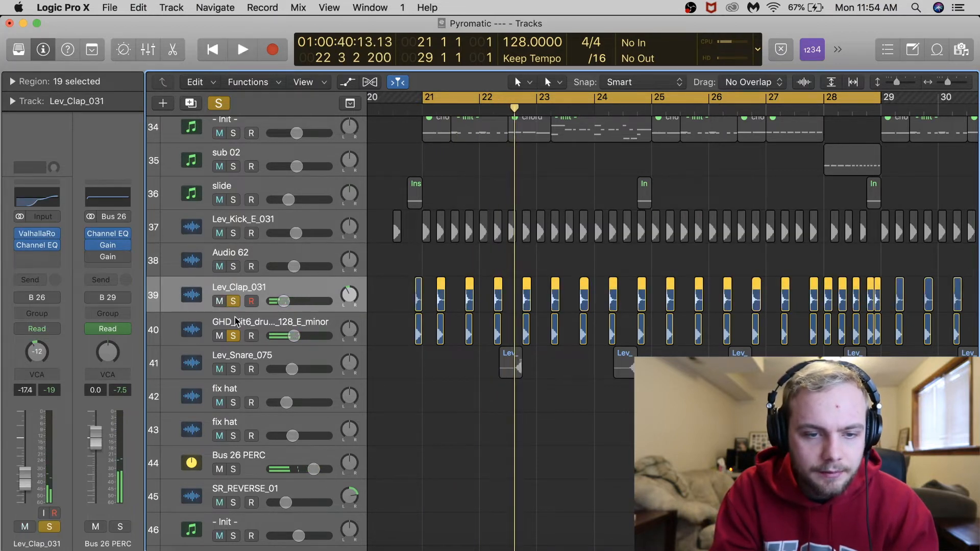
{"action": "key", "text": "space"}
{"action": "left_click", "coordinate": [234, 336]}
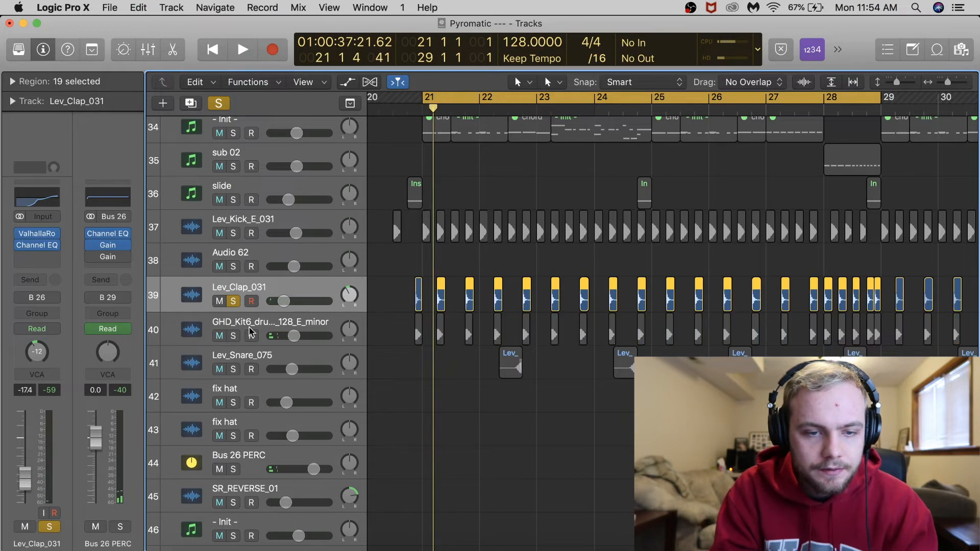
{"action": "key", "text": "space"}
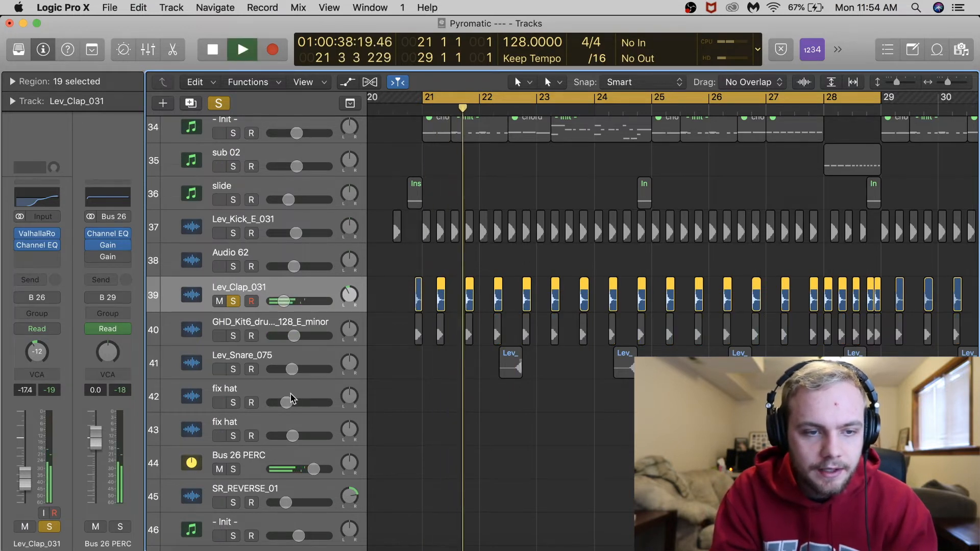
- Solo the GHD_Kit6 track alongside the clap during playback, stop, and inspect the inserts on both channel strips
{"action": "left_click", "coordinate": [233, 336]}
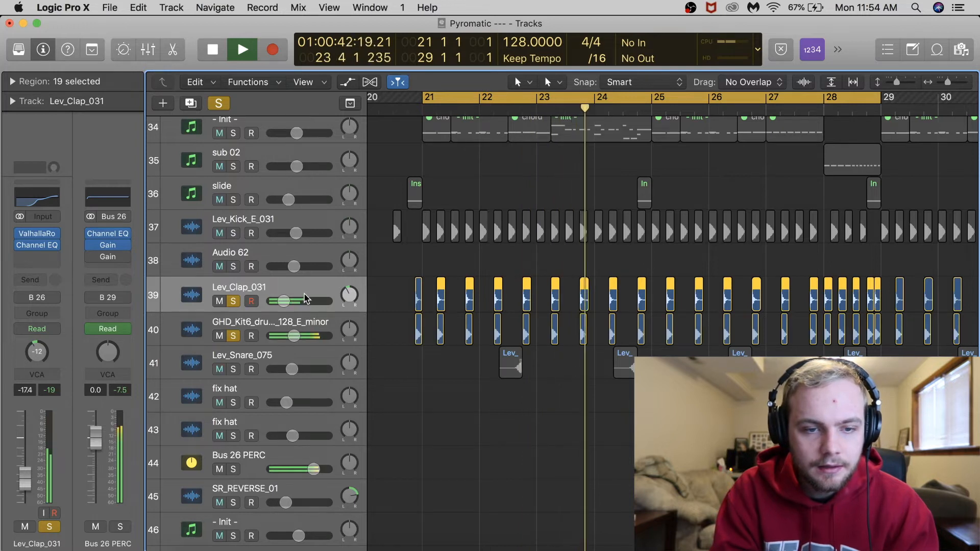
{"action": "left_click", "coordinate": [282, 326]}
{"action": "left_click", "coordinate": [258, 283]}
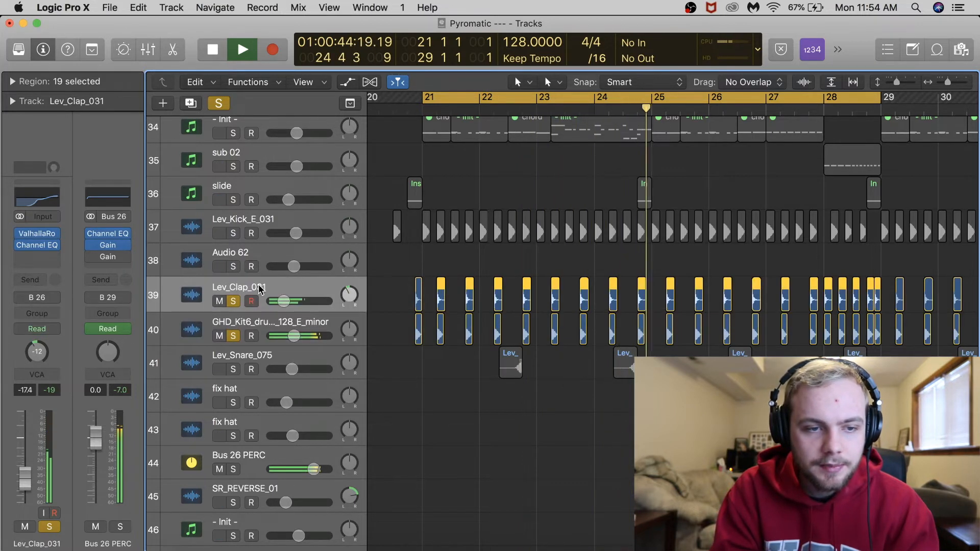
{"action": "key", "text": "space"}
{"action": "mouse_move", "coordinate": [49, 238]}
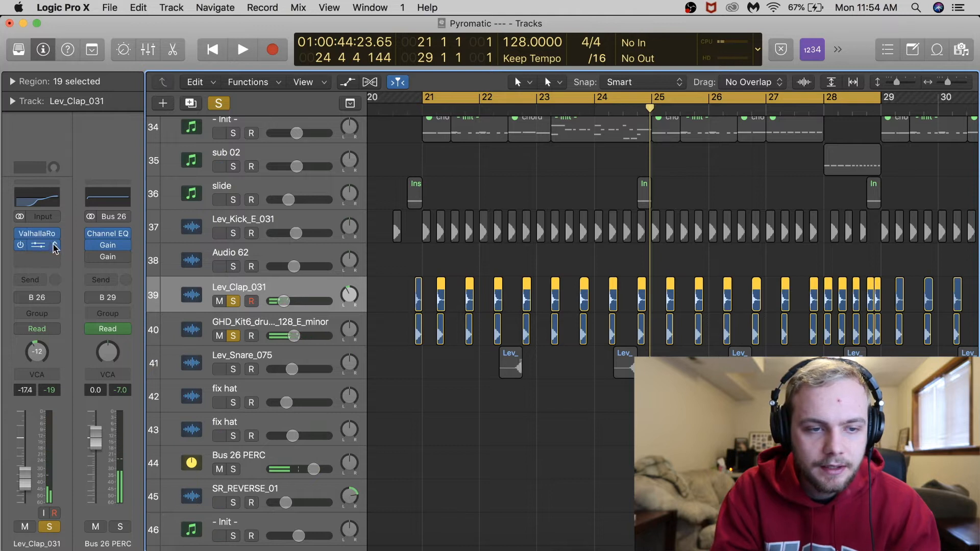
{"action": "left_click", "coordinate": [259, 324]}
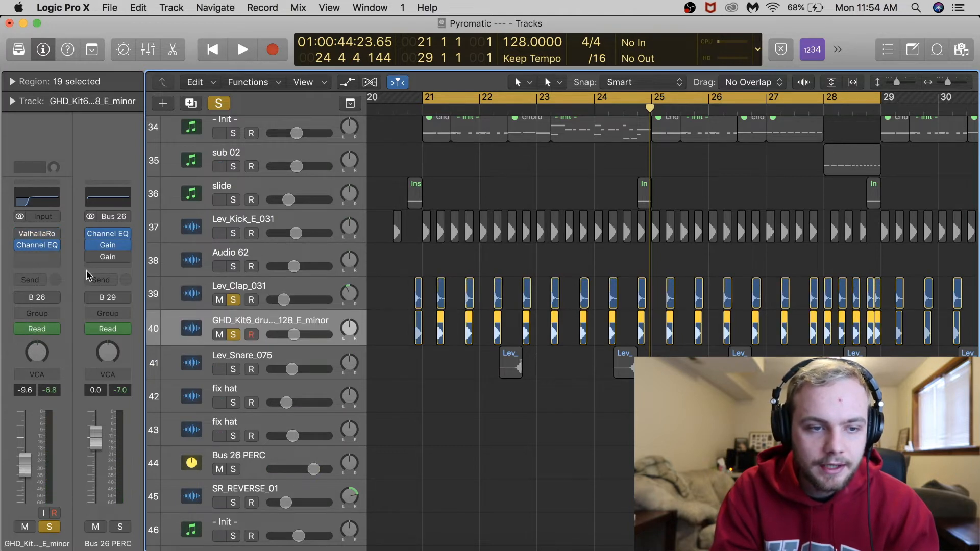
- Add Lev_Kick_E_031 and Lev_Snare_075 to the soloed clap layers and play the drums together
{"action": "left_click", "coordinate": [251, 289]}
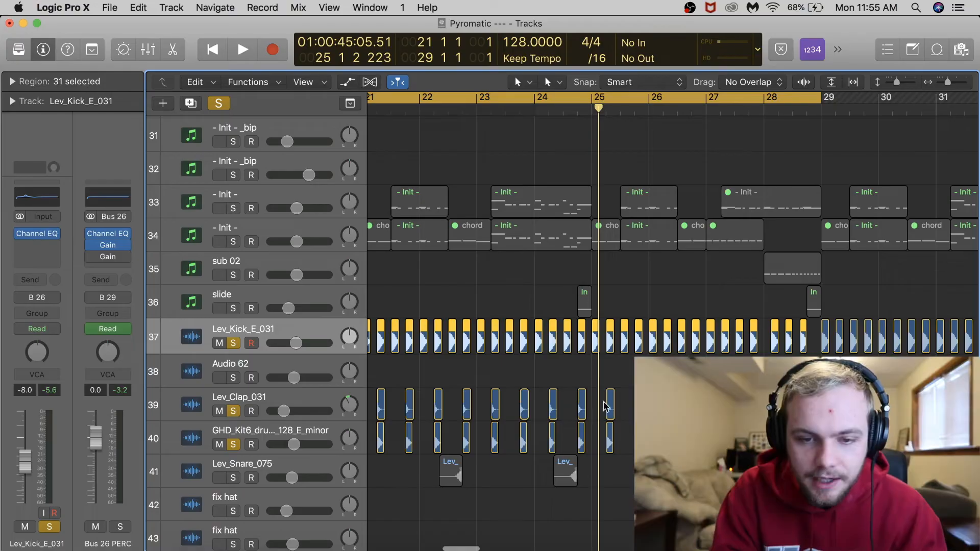
{"action": "scroll", "coordinate": [599, 470], "scroll_direction": "down", "scroll_amount": 3}
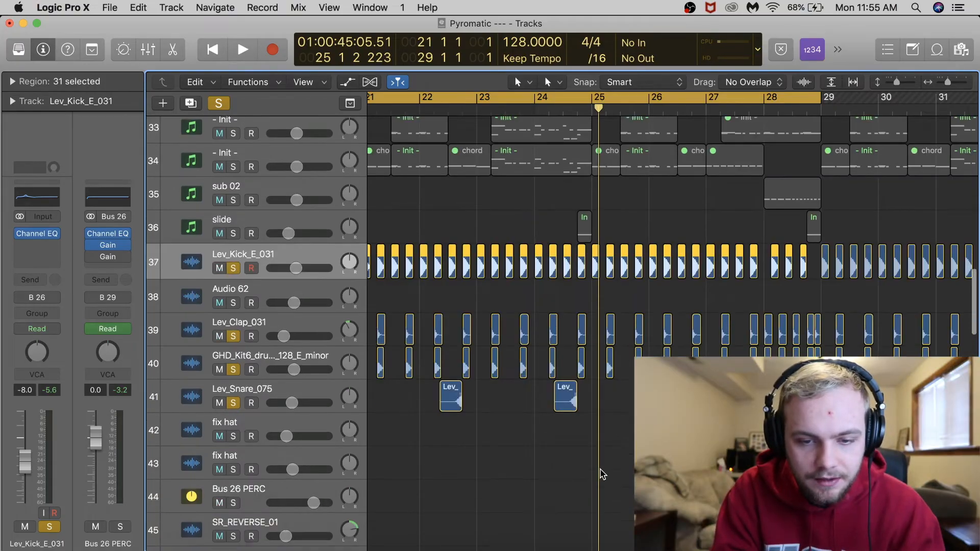
{"action": "key", "text": "shift+space"}
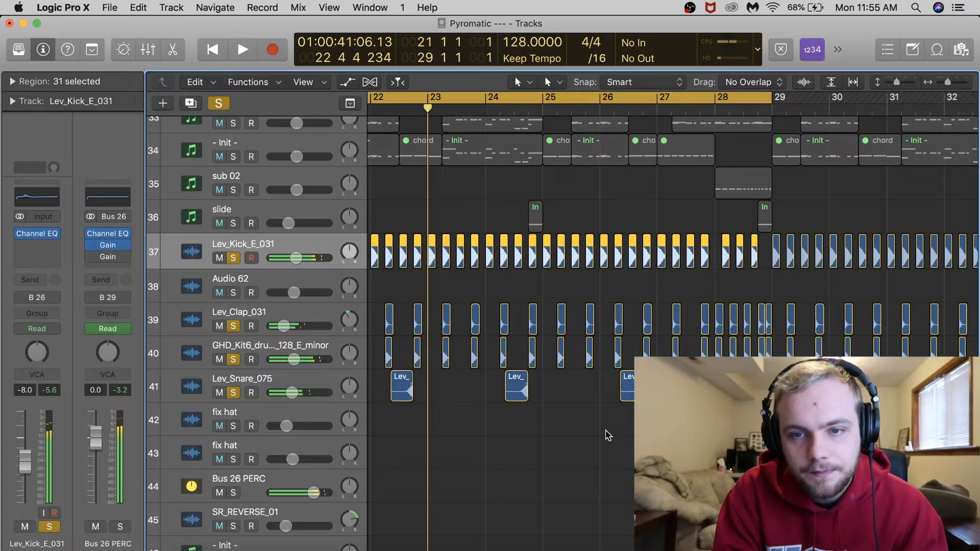
- Set the cycle range to bars 27 to 29 and solo tracks 15 through 27 alongside the drums
{"action": "left_click_drag", "start_coordinate": [663, 96], "coordinate": [773, 97]}
{"action": "scroll", "coordinate": [701, 306], "scroll_direction": "up", "scroll_amount": 8}
{"action": "scroll", "coordinate": [700, 306], "scroll_direction": "up", "scroll_amount": 7}
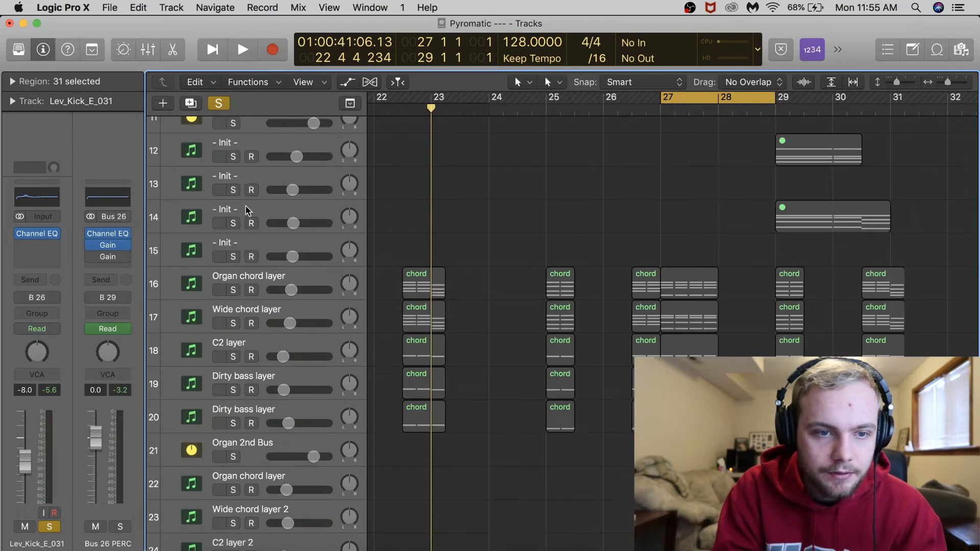
{"action": "scroll", "coordinate": [246, 214], "scroll_direction": "up", "scroll_amount": 2}
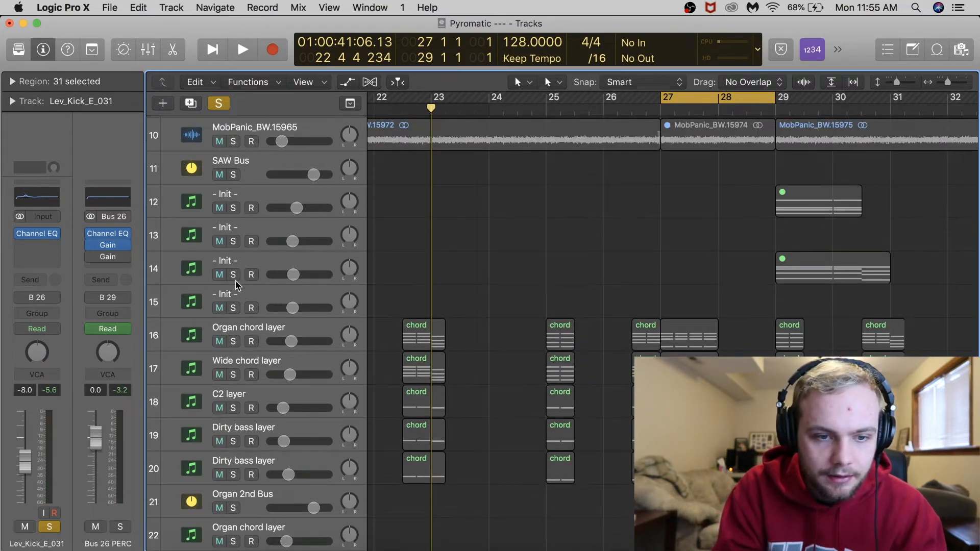
{"action": "left_click_drag", "start_coordinate": [232, 307], "coordinate": [233, 507]}
{"action": "scroll", "coordinate": [323, 456], "scroll_direction": "down", "scroll_amount": 8}
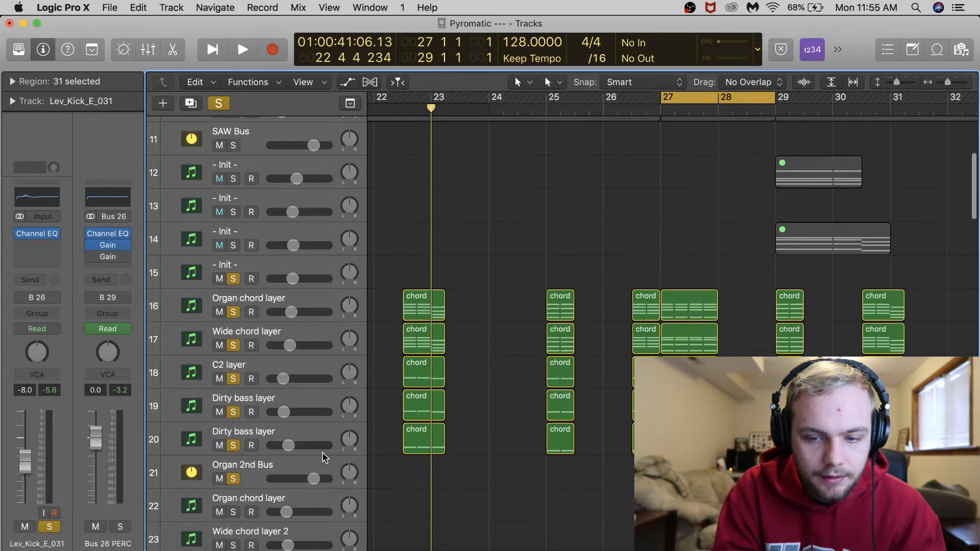
{"action": "scroll", "coordinate": [323, 456], "scroll_direction": "down", "scroll_amount": 2}
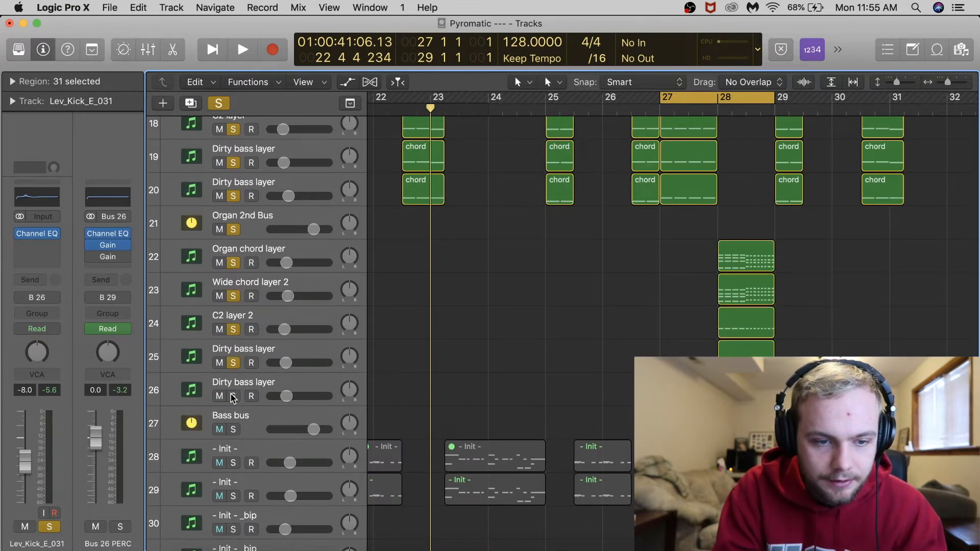
- Play the soloed chord, bass and drum tracks through bar 28 and stop playback
{"action": "scroll", "coordinate": [416, 426], "scroll_direction": "down", "scroll_amount": 14}
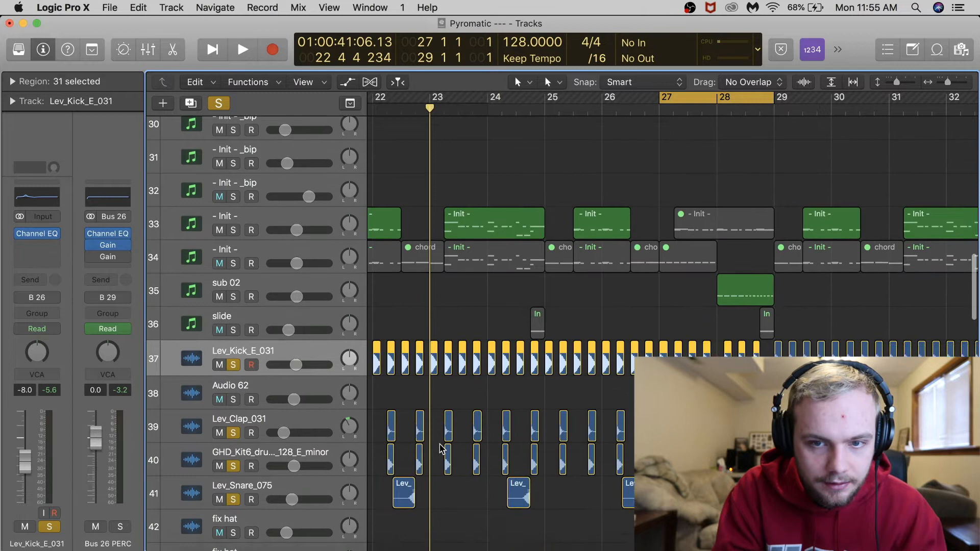
{"action": "scroll", "coordinate": [442, 449], "scroll_direction": "down", "scroll_amount": 3}
{"action": "key", "text": "space"}
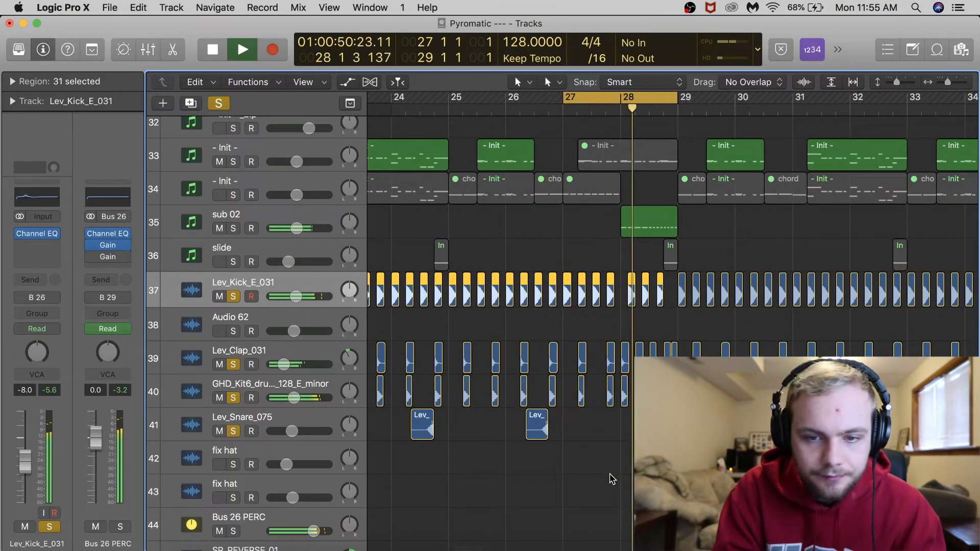
{"action": "key", "text": "space"}
- Shorten the cycle range to bar 27 only and play the soloed chords and drums
{"action": "scroll", "coordinate": [705, 245], "scroll_direction": "up", "scroll_amount": 15}
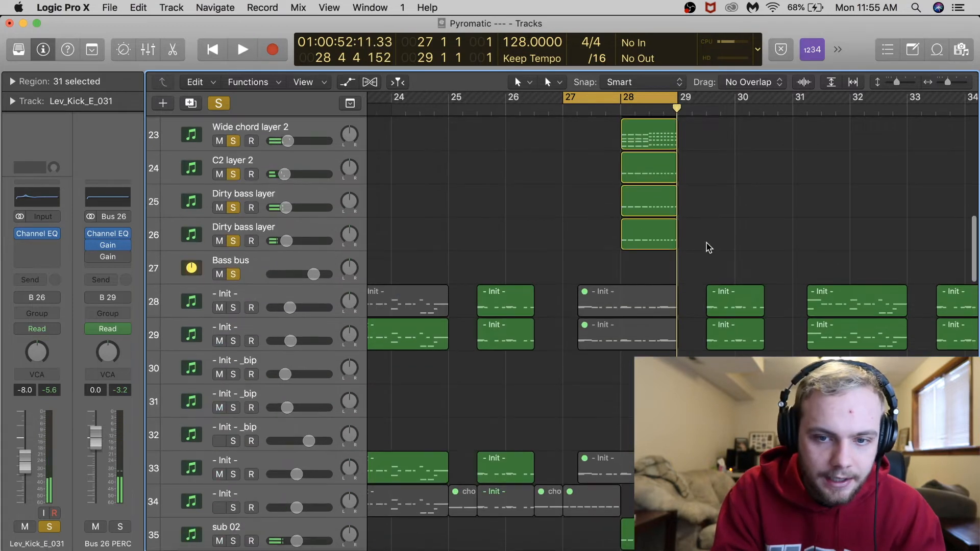
{"action": "left_click_drag", "start_coordinate": [677, 96], "coordinate": [629, 97]}
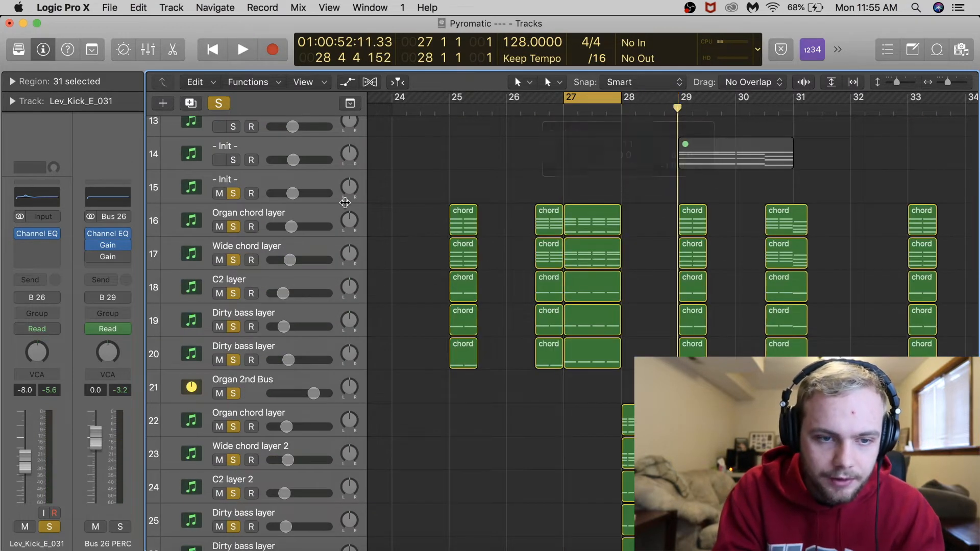
{"action": "key", "text": "space"}
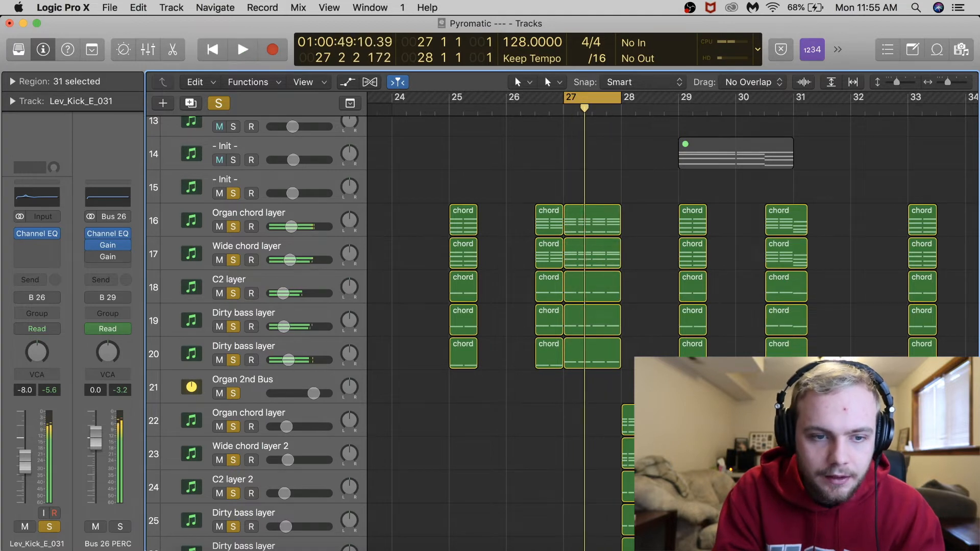
- Move the one-bar cycle range to bar 28 and bring the second chord group into view
{"action": "scroll", "coordinate": [516, 337], "scroll_direction": "down", "scroll_amount": 5}
{"action": "scroll", "coordinate": [597, 306], "scroll_direction": "up", "scroll_amount": 3}
{"action": "scroll", "coordinate": [607, 296], "scroll_direction": "up", "scroll_amount": 4}
{"action": "left_click_drag", "start_coordinate": [582, 94], "coordinate": [635, 99]}
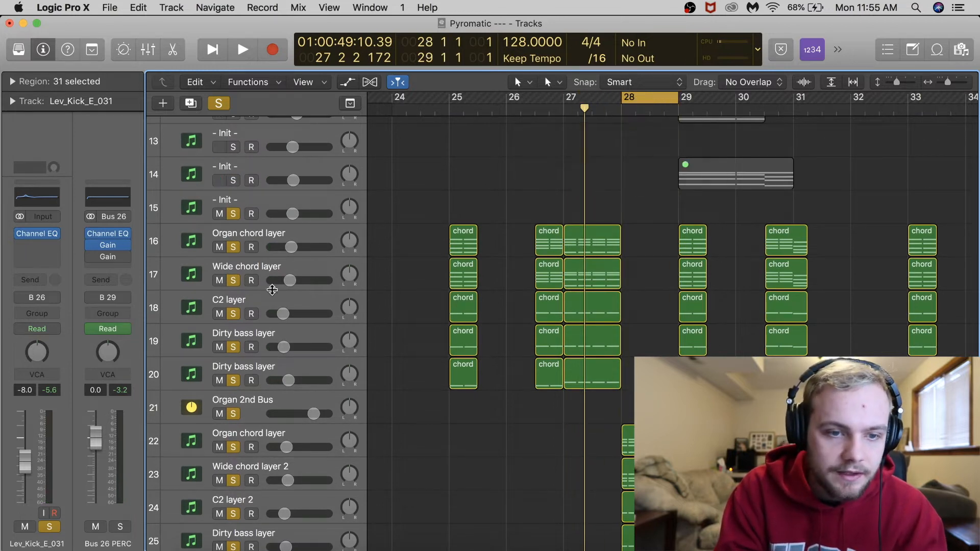
{"action": "scroll", "coordinate": [555, 372], "scroll_direction": "down", "scroll_amount": 4}
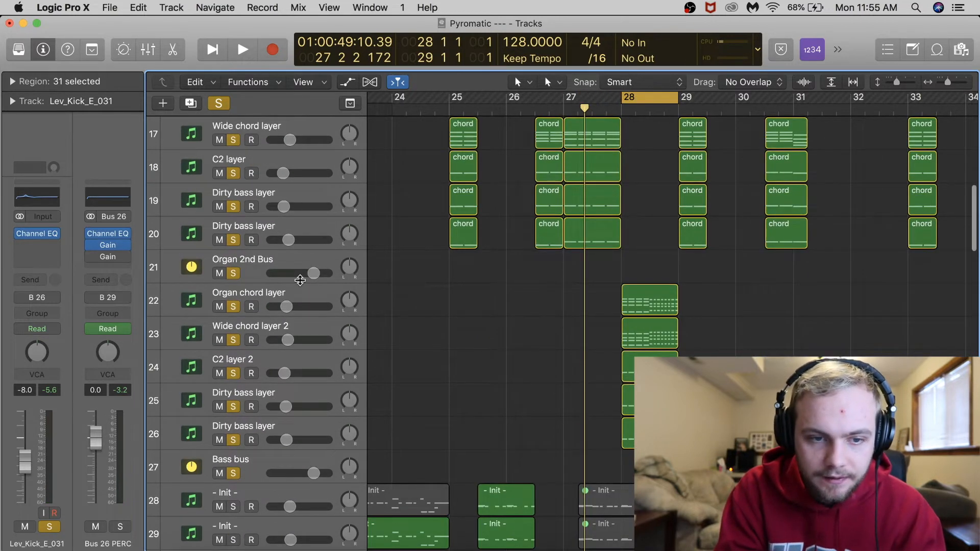
- Show the track automation lanes, open the Organ 2nd Bus automation parameter choices, and hide the automation again
{"action": "key", "text": "a"}
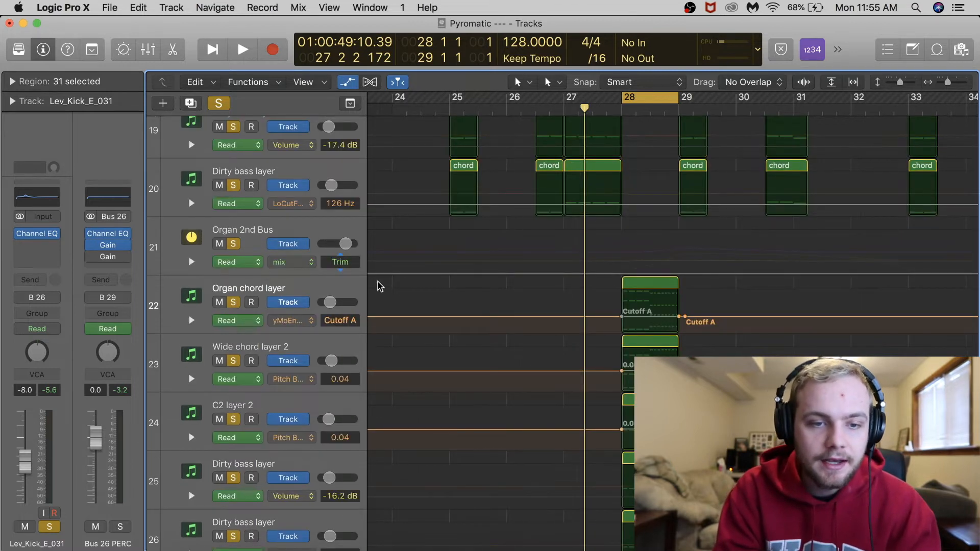
{"action": "left_click", "coordinate": [299, 260]}
{"action": "key", "text": "Escape"}
{"action": "key", "text": "a"}
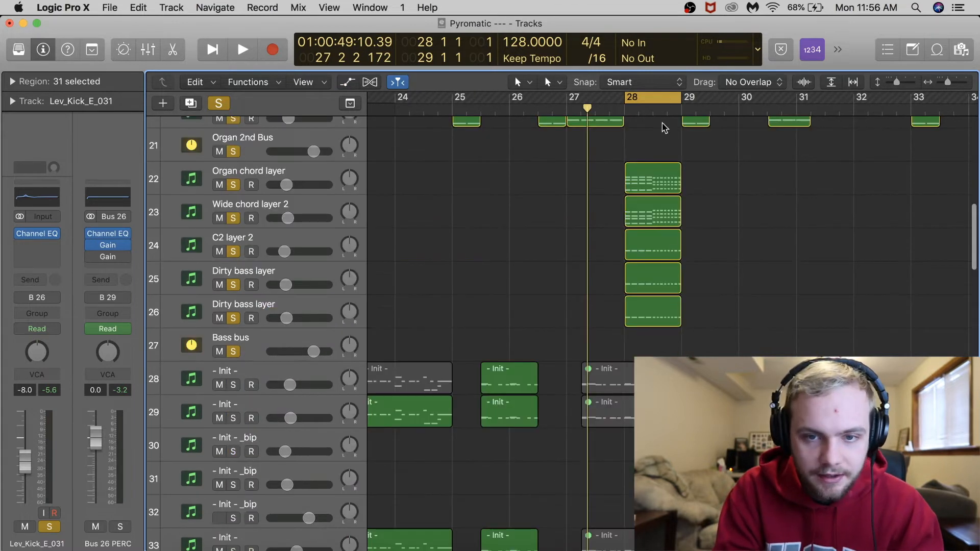
- Play the bar 28 cycle while following the sub 02 and drum tracks, and stop playback
{"action": "key", "text": "space"}
{"action": "scroll", "coordinate": [646, 232], "scroll_direction": "down", "scroll_amount": 10}
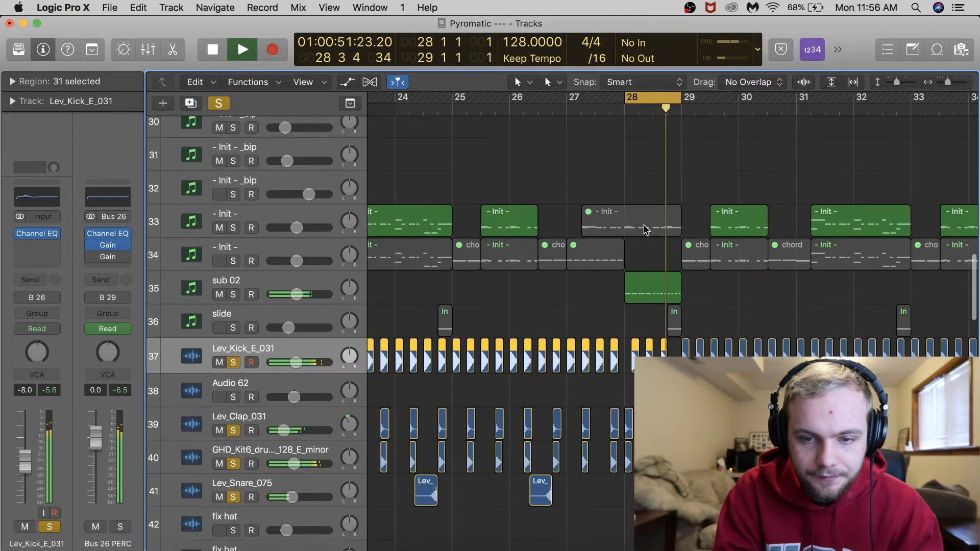
{"action": "key", "text": "space"}
- Zoom in on the kick and clap regions of bar 28, play their pattern, and stop playback
{"action": "scroll", "coordinate": [628, 368], "scroll_direction": "down", "scroll_amount": 2}
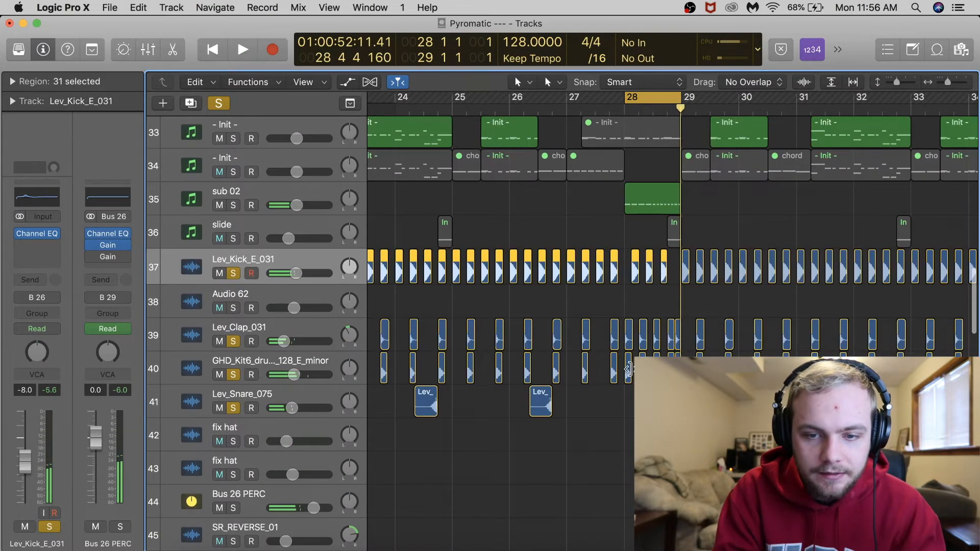
{"action": "scroll", "coordinate": [632, 374], "scroll_direction": "up", "scroll_amount": 6}
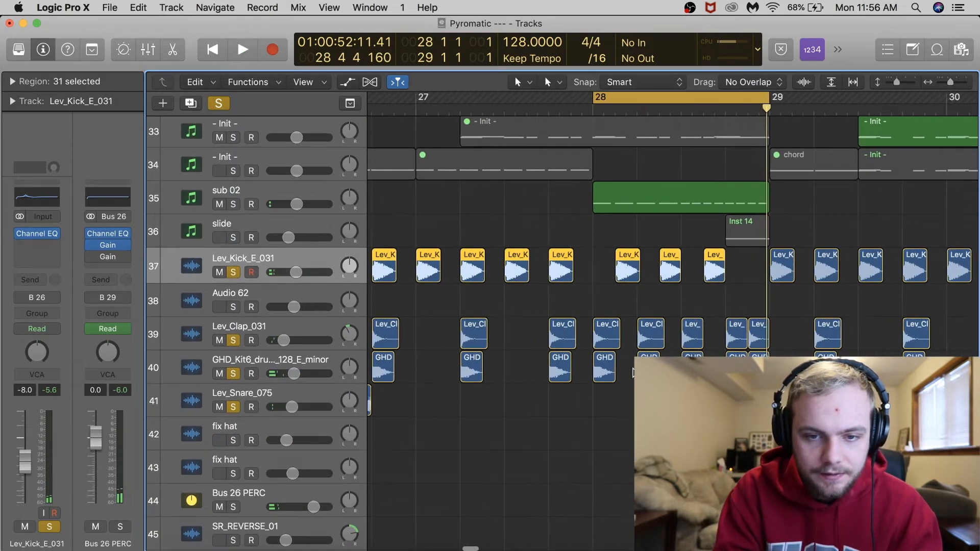
{"action": "scroll", "coordinate": [633, 373], "scroll_direction": "up", "scroll_amount": 2}
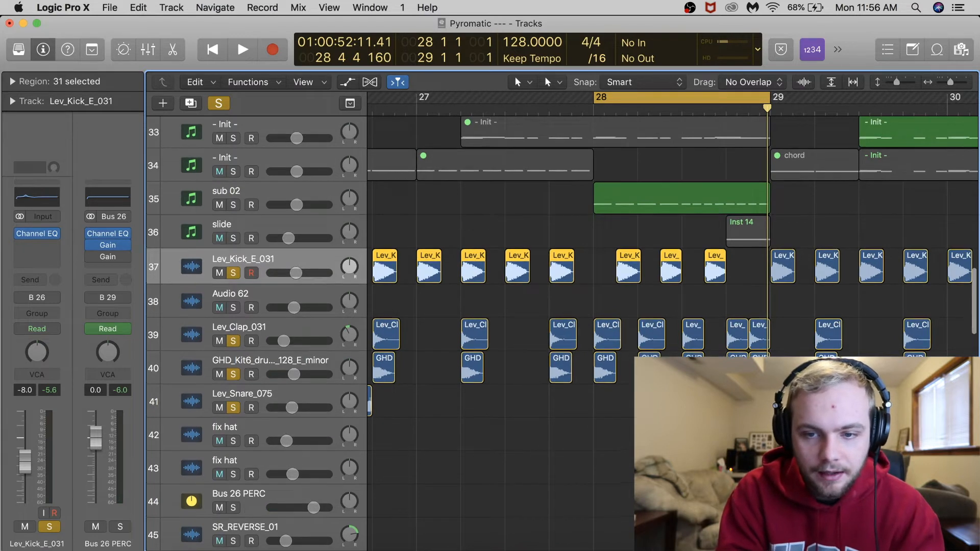
{"action": "key", "text": "space"}
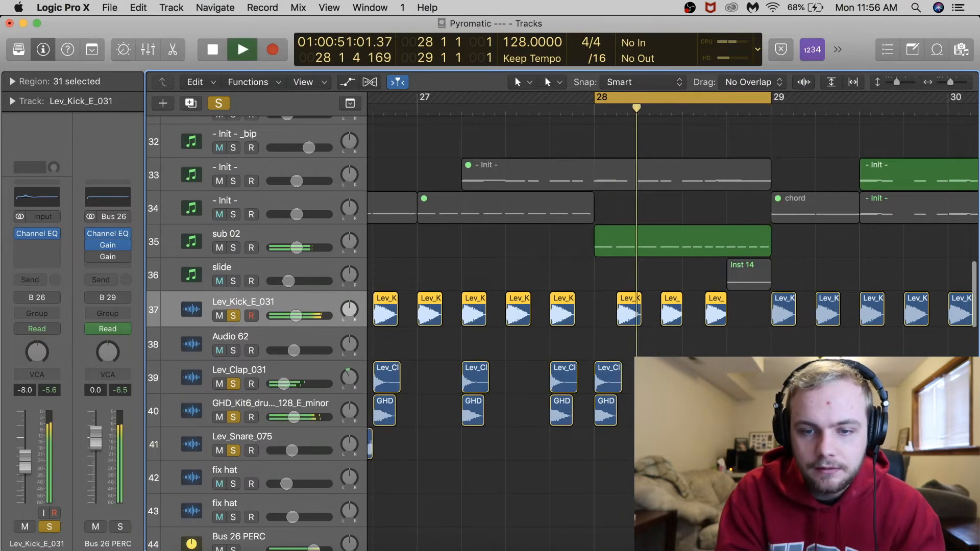
{"action": "key", "text": "space"}
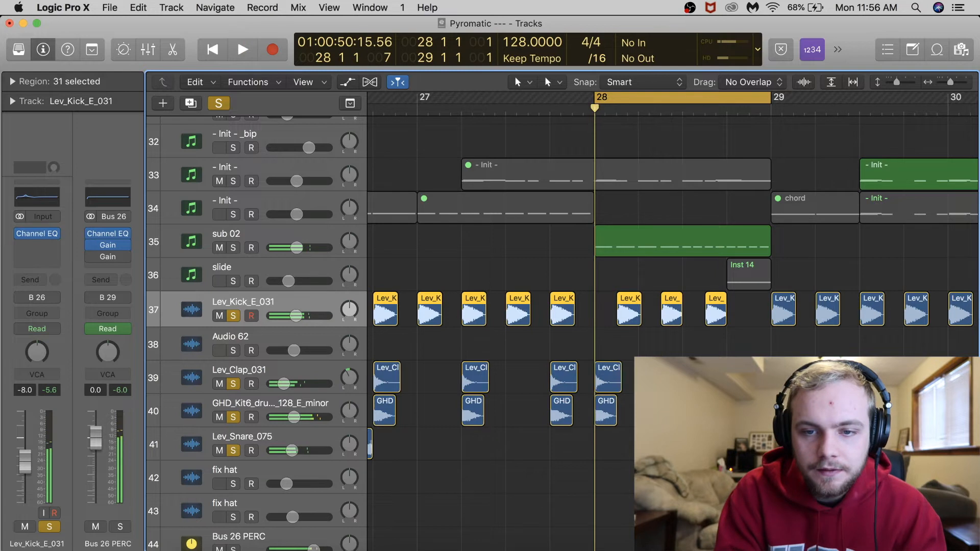
- Select the sub 02 track and examine its bar 28 region alongside the surrounding bass, kick and clap regions
{"action": "scroll", "coordinate": [561, 331], "scroll_direction": "up", "scroll_amount": 2}
{"action": "left_click", "coordinate": [299, 281]}
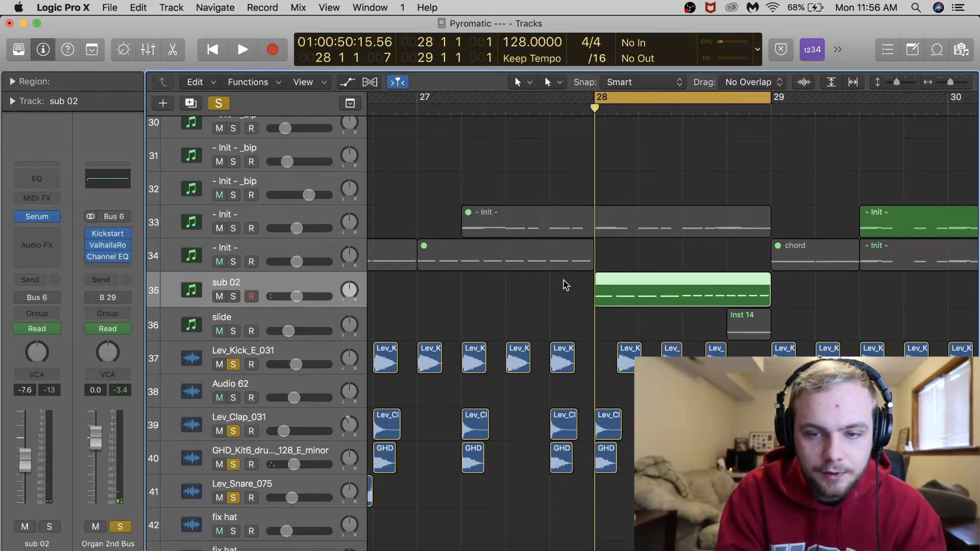
{"action": "scroll", "coordinate": [564, 284], "scroll_direction": "down", "scroll_amount": 10}
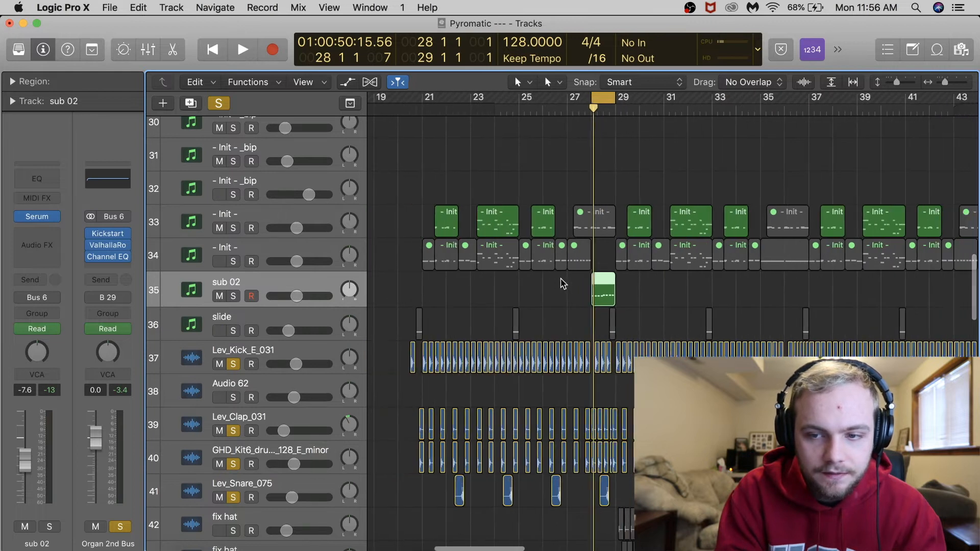
{"action": "key", "text": "z"}
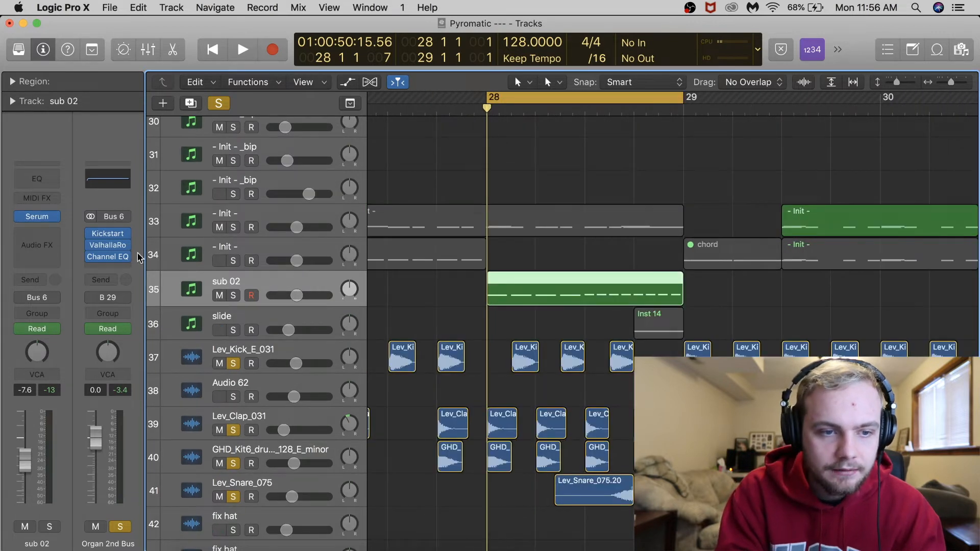
{"action": "scroll", "coordinate": [613, 359], "scroll_direction": "up", "scroll_amount": 2}
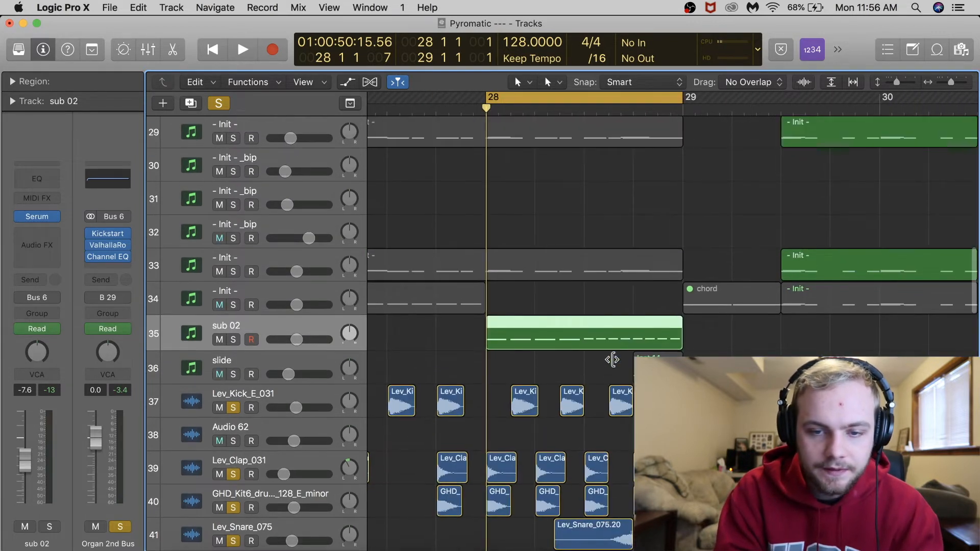
{"action": "scroll", "coordinate": [776, 263], "scroll_direction": "down", "scroll_amount": 6}
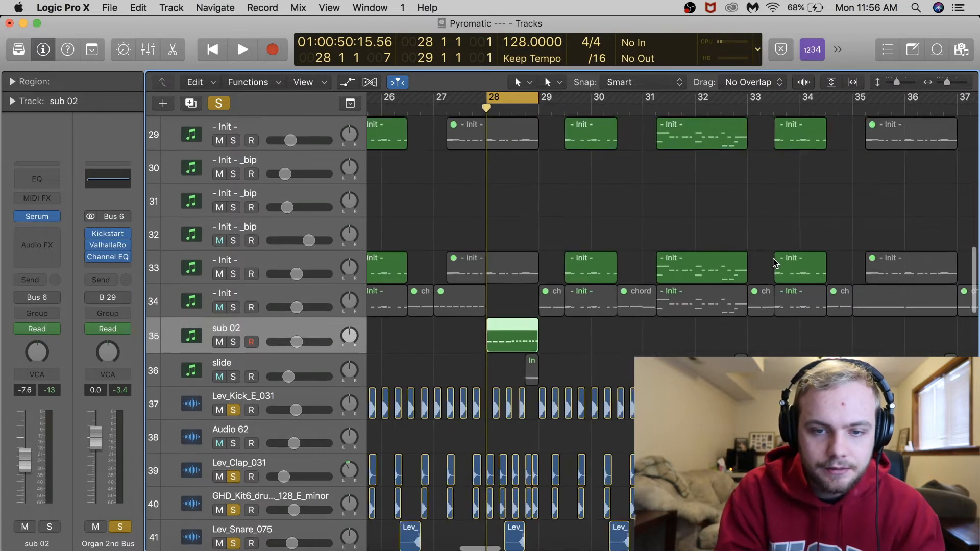
- Set the cycle range to bars 27 to 32 and play it with solo mode off, stopping just after bar 29
{"action": "scroll", "coordinate": [772, 262], "scroll_direction": "up", "scroll_amount": 5}
{"action": "left_click_drag", "start_coordinate": [622, 94], "coordinate": [856, 109]}
{"action": "left_click", "coordinate": [219, 105]}
{"action": "key", "text": "space"}
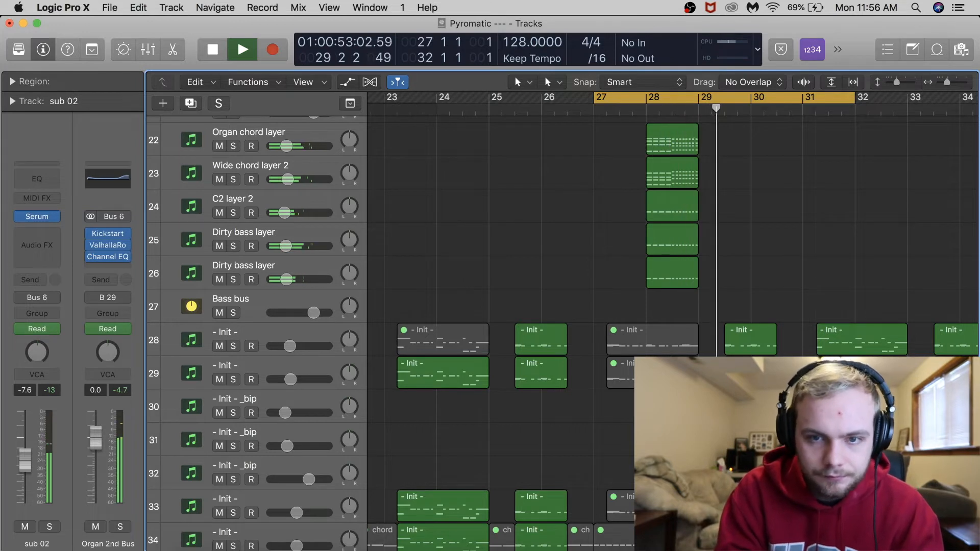
{"action": "key", "text": "space"}
- Solo the SR_REVERSE_01 track and the BODHI vocal track, and stop playback after the vocal region before bar 29
{"action": "scroll", "coordinate": [743, 254], "scroll_direction": "down", "scroll_amount": 15}
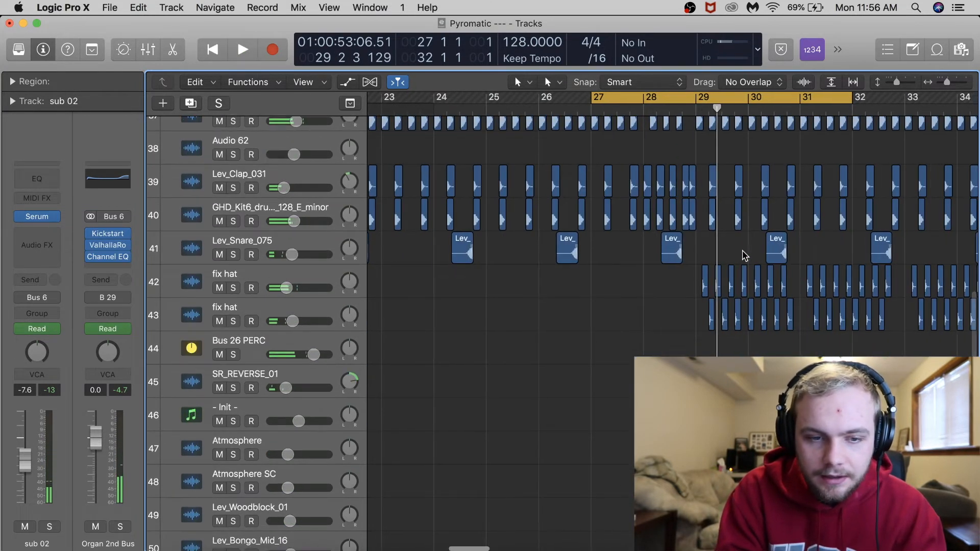
{"action": "left_click", "coordinate": [233, 387]}
{"action": "scroll", "coordinate": [663, 131], "scroll_direction": "down", "scroll_amount": 8}
{"action": "scroll", "coordinate": [664, 131], "scroll_direction": "down", "scroll_amount": 15}
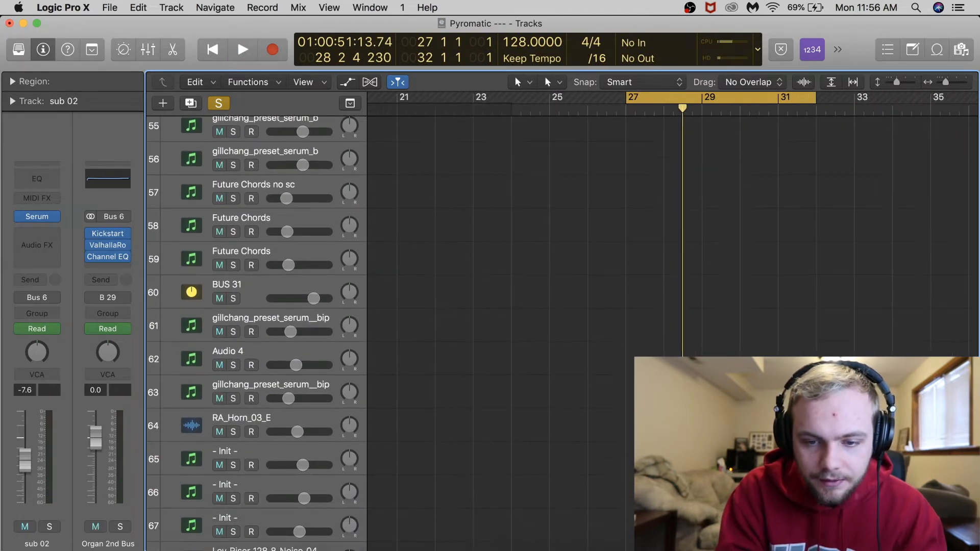
{"action": "key", "text": "space"}
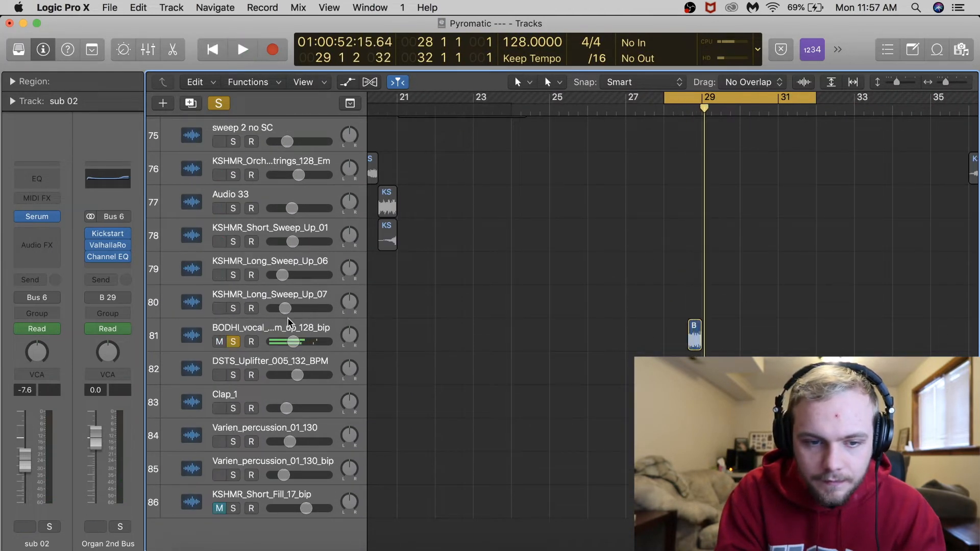
- Inspect the Channel EQ on the BODHI vocal track, close it, and turn off solo mode
{"action": "left_click", "coordinate": [289, 322]}
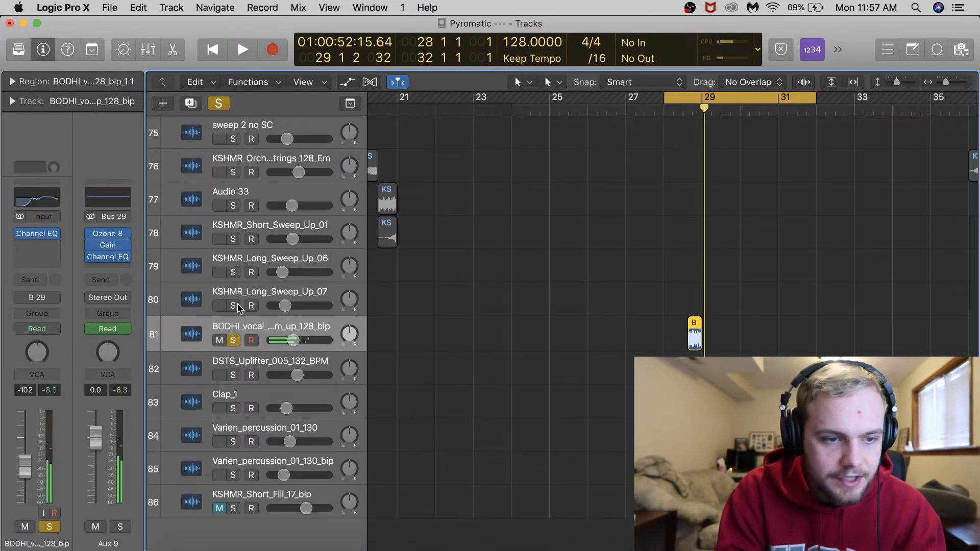
{"action": "left_click", "coordinate": [57, 200]}
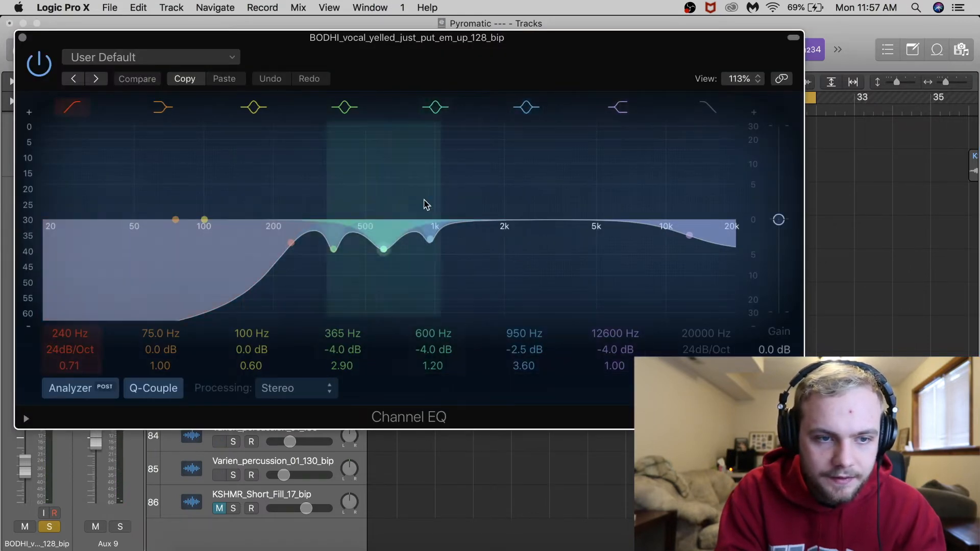
{"action": "left_click", "coordinate": [22, 38]}
{"action": "scroll", "coordinate": [817, 340], "scroll_direction": "up", "scroll_amount": 15}
{"action": "key", "text": "s"}
{"action": "scroll", "coordinate": [819, 339], "scroll_direction": "down", "scroll_amount": 15}
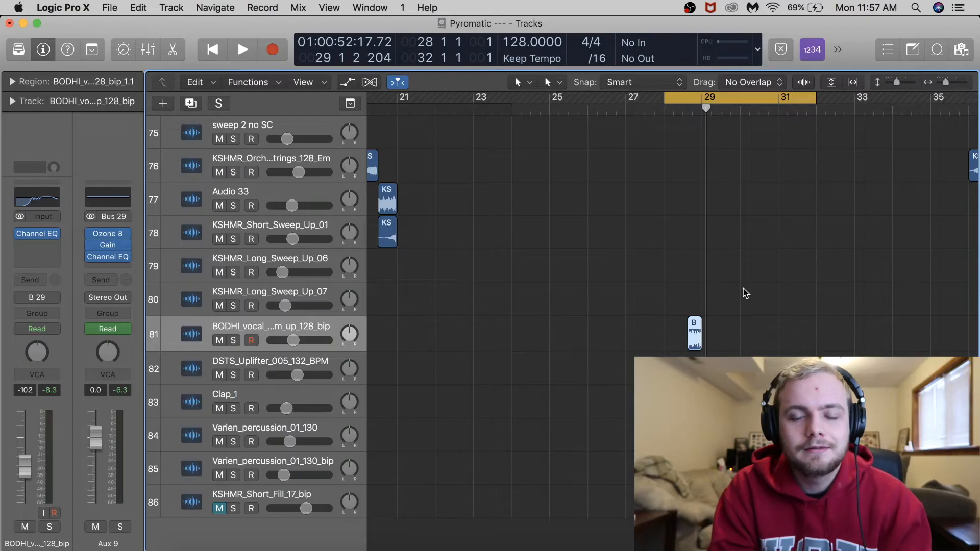
- Compare the channel strips of the two fix hat tracks and zoom in on the hat regions after bar 29
{"action": "scroll", "coordinate": [708, 334], "scroll_direction": "up", "scroll_amount": 10}
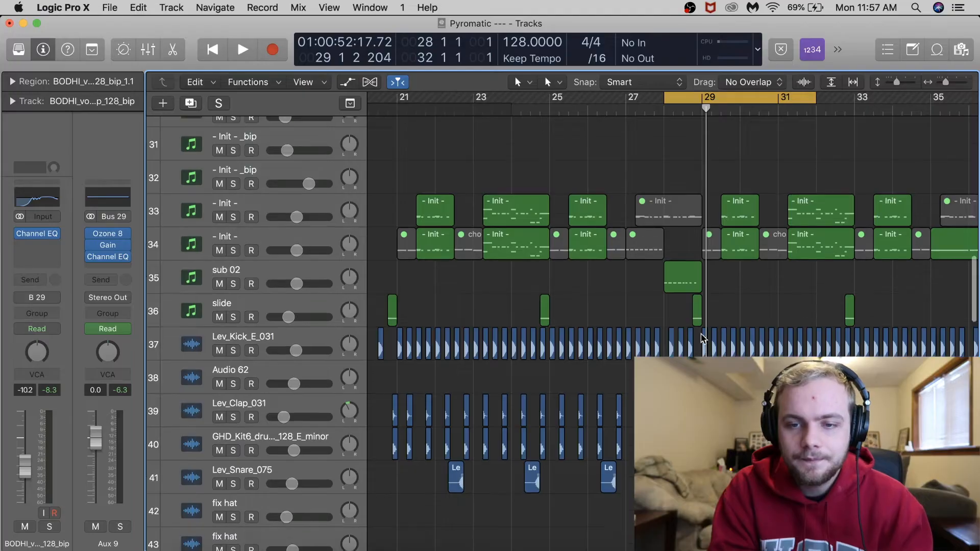
{"action": "scroll", "coordinate": [702, 339], "scroll_direction": "up", "scroll_amount": 15}
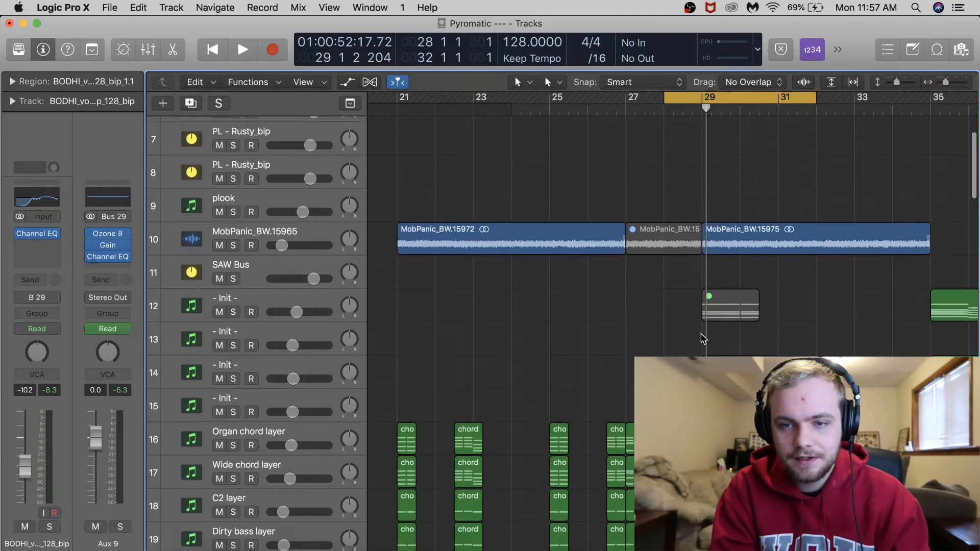
{"action": "scroll", "coordinate": [562, 332], "scroll_direction": "down", "scroll_amount": 16}
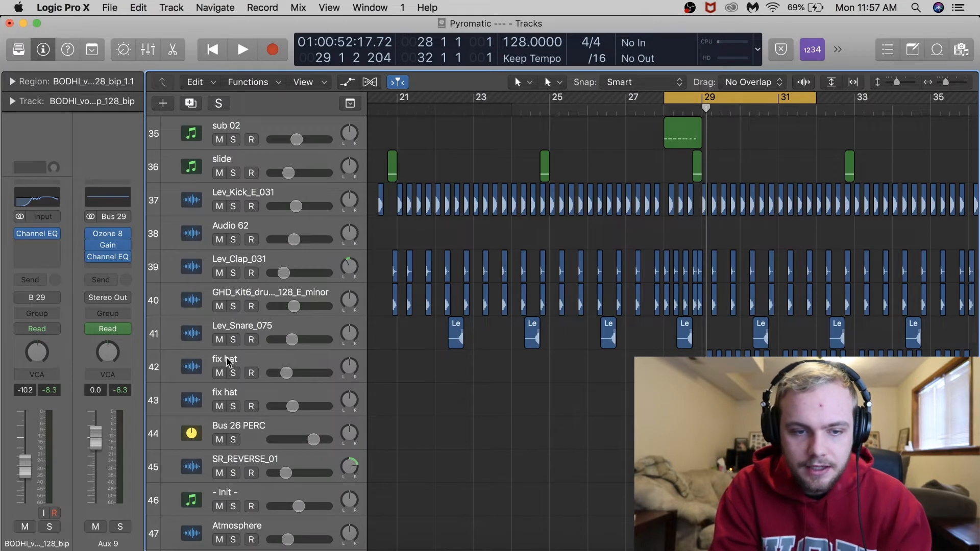
{"action": "left_click", "coordinate": [228, 363]}
{"action": "left_click", "coordinate": [298, 395]}
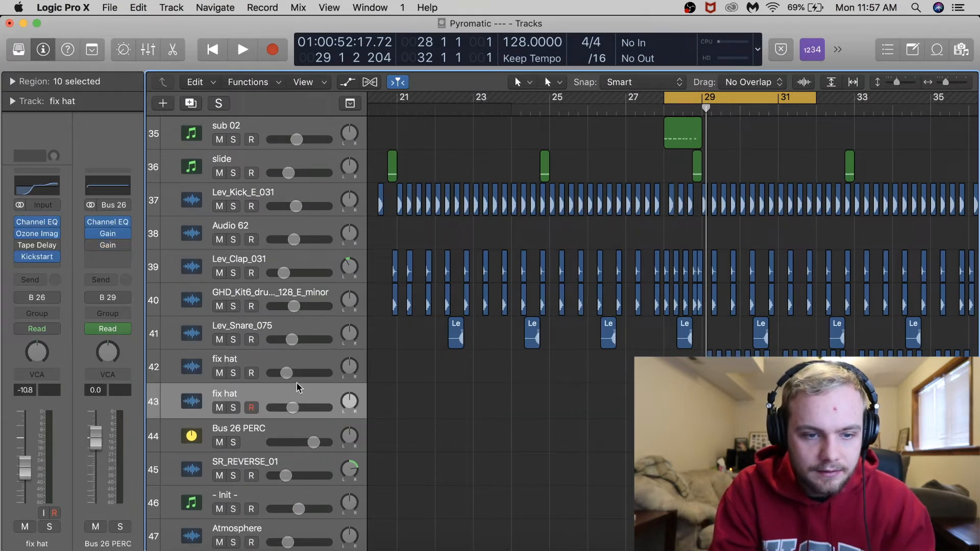
{"action": "left_click", "coordinate": [298, 367]}
{"action": "left_click", "coordinate": [294, 398]}
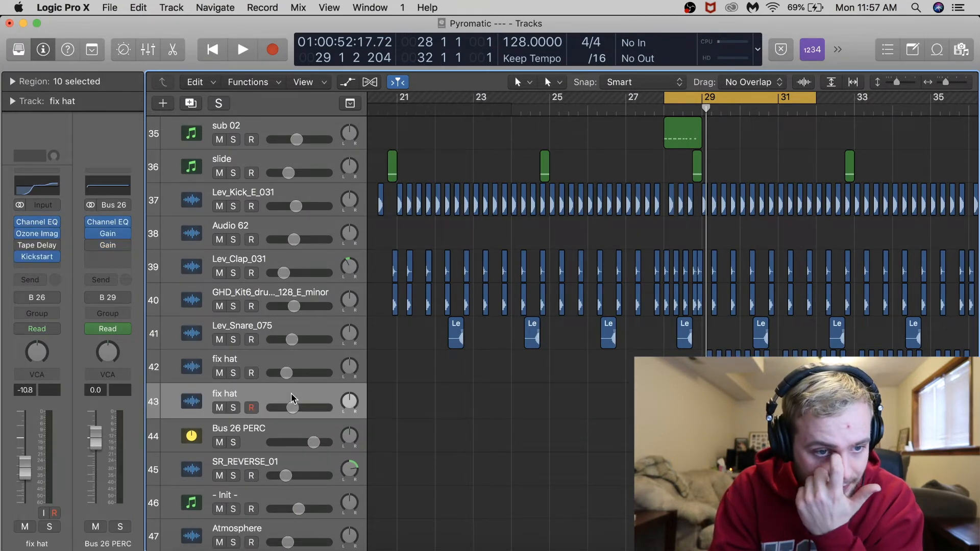
{"action": "left_click", "coordinate": [295, 363]}
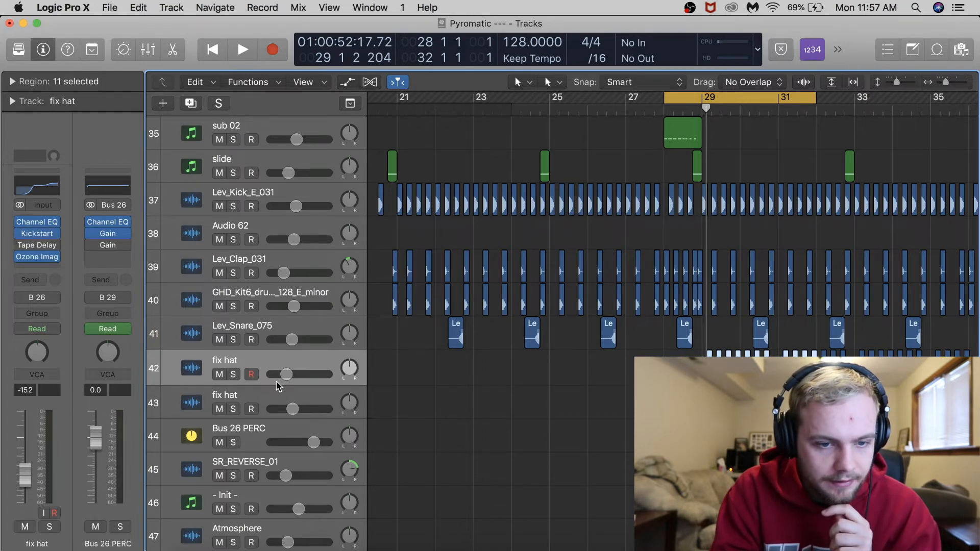
{"action": "left_click", "coordinate": [279, 401]}
{"action": "key", "text": "z"}
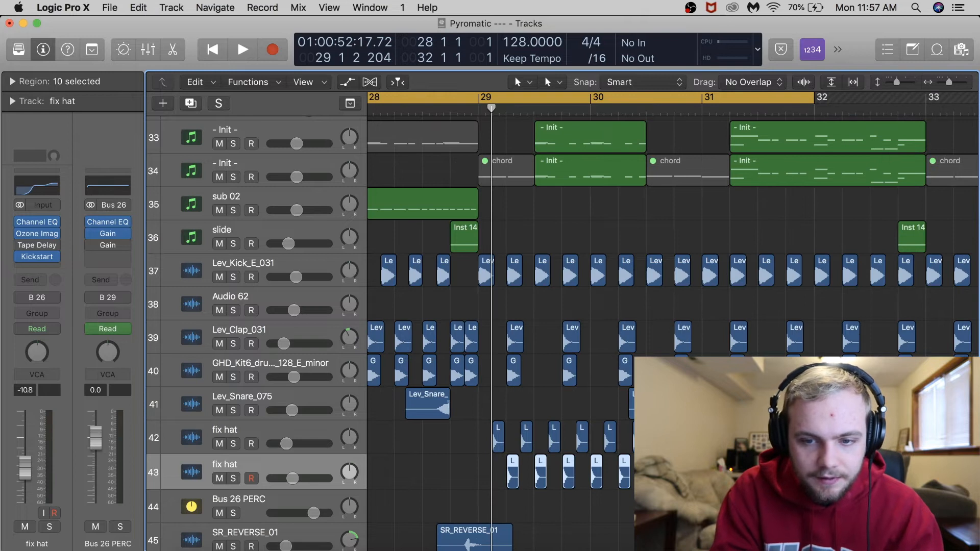
- Set the cycle range from bar 29 to bar 40, beat 3
{"action": "scroll", "coordinate": [511, 306], "scroll_direction": "up", "scroll_amount": 7}
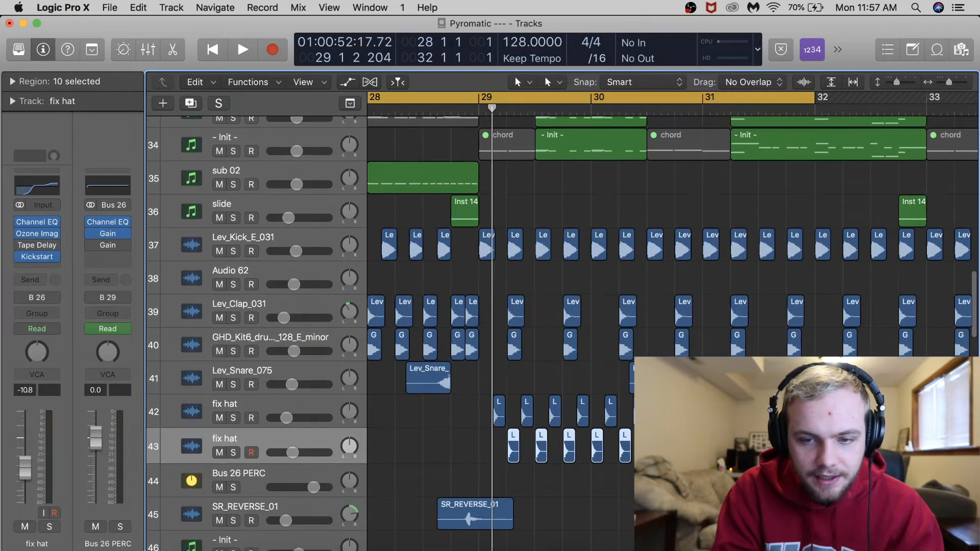
{"action": "scroll", "coordinate": [511, 306], "scroll_direction": "up", "scroll_amount": 3}
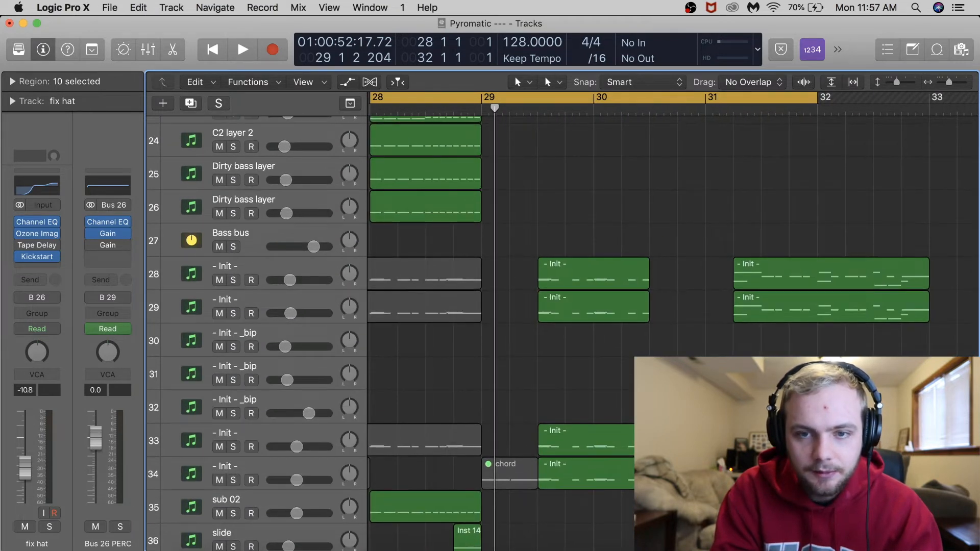
{"action": "left_click_drag", "start_coordinate": [495, 110], "coordinate": [970, 123]}
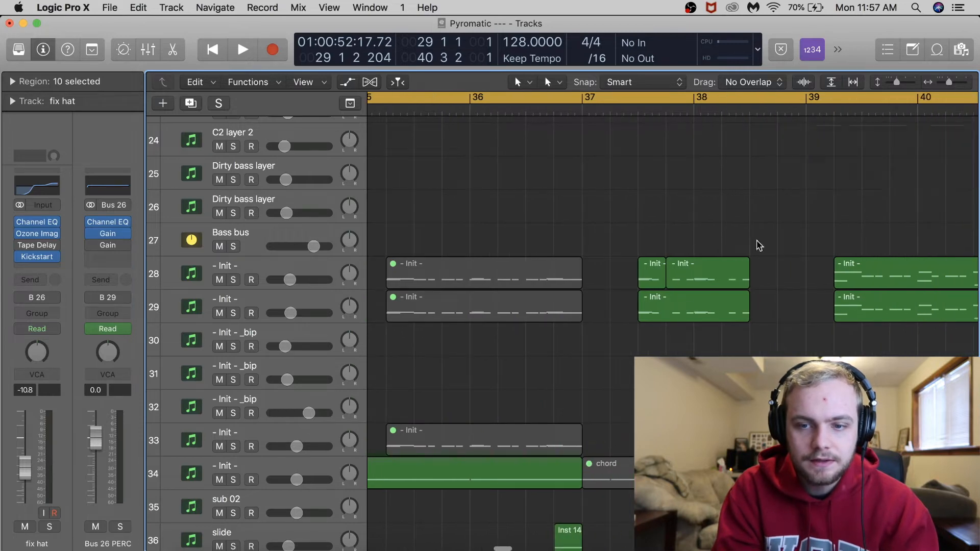
- Play the soloed MobPanic_BW.15965 track from bar 29, stop playback, and view its earlier regions from bar 21
{"action": "scroll", "coordinate": [691, 291], "scroll_direction": "down", "scroll_amount": 5}
{"action": "scroll", "coordinate": [694, 293], "scroll_direction": "right", "scroll_amount": 2}
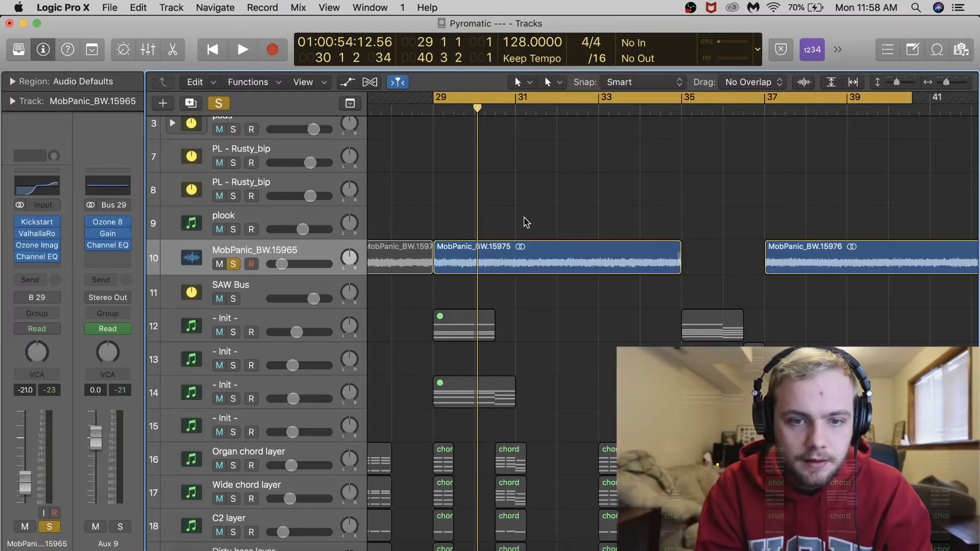
{"action": "key", "text": "space"}
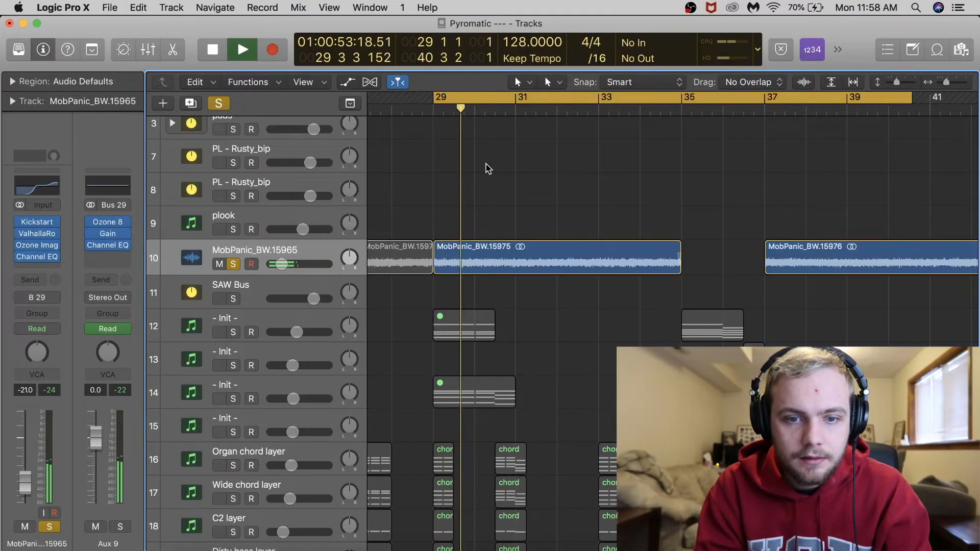
{"action": "key", "text": "space"}
{"action": "scroll", "coordinate": [469, 258], "scroll_direction": "left", "scroll_amount": 10}
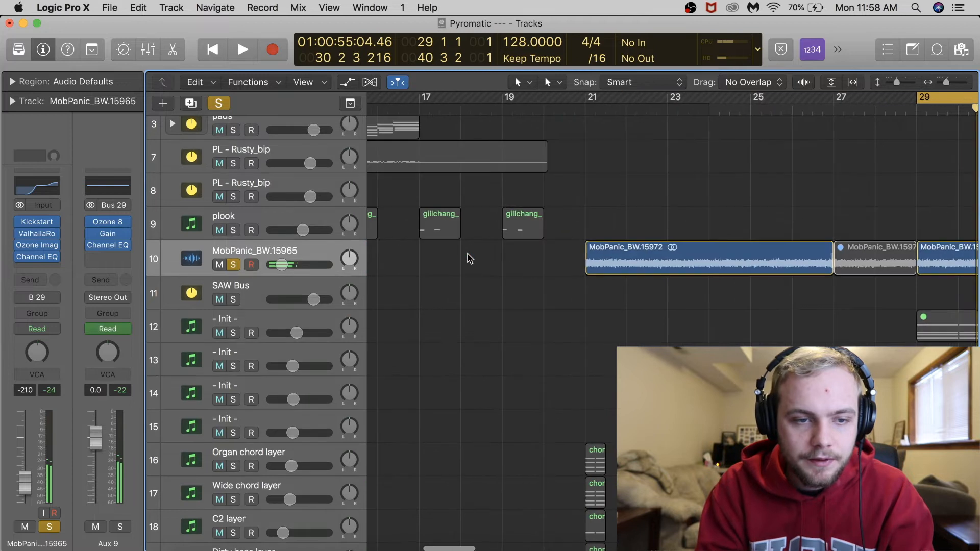
- Inspect the Kickstart and Valhalla plug-ins on the MobPanic_BW.15965 track
{"action": "left_click", "coordinate": [41, 220]}
{"action": "left_click", "coordinate": [23, 39]}
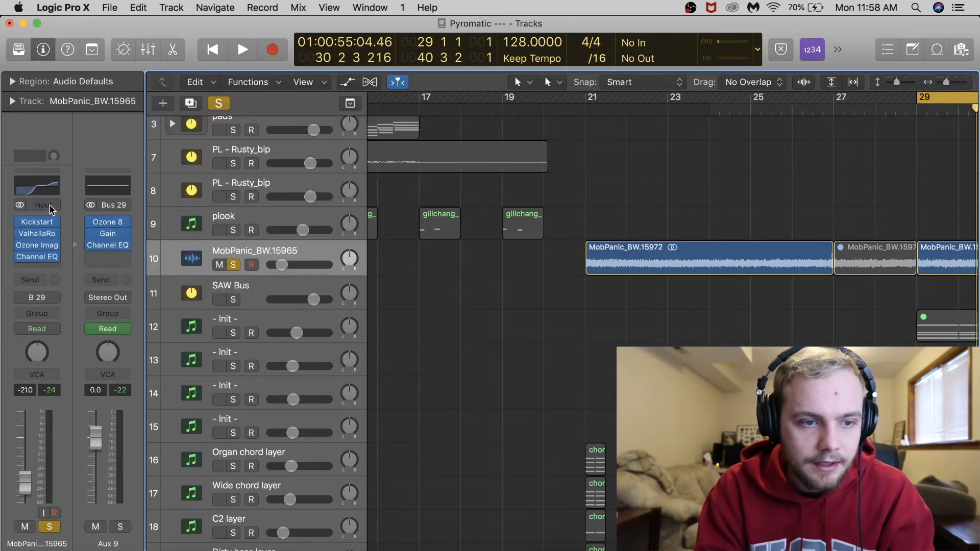
{"action": "left_click", "coordinate": [40, 233]}
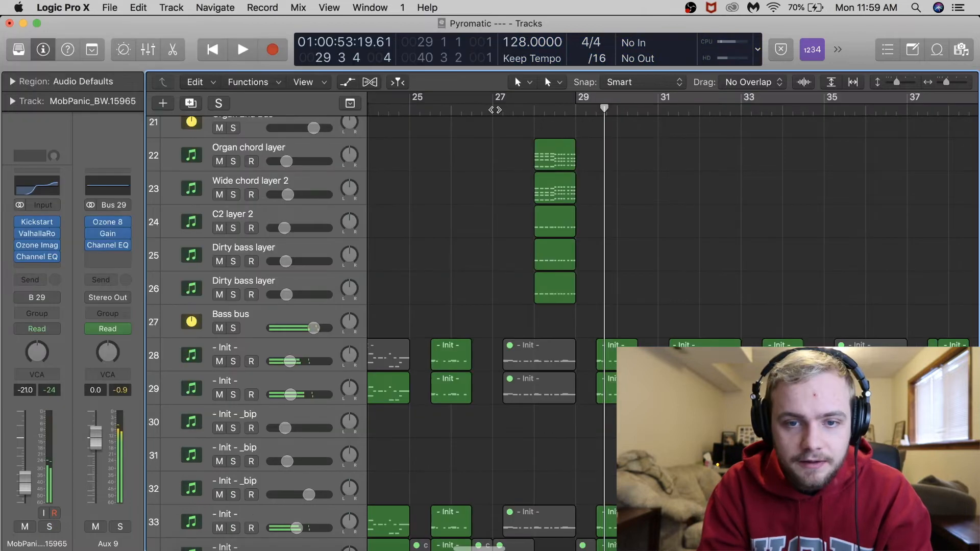
- Play the arrangement from bar 27 and audition the slide track in solo just before bar 29
{"action": "key", "text": "space"}
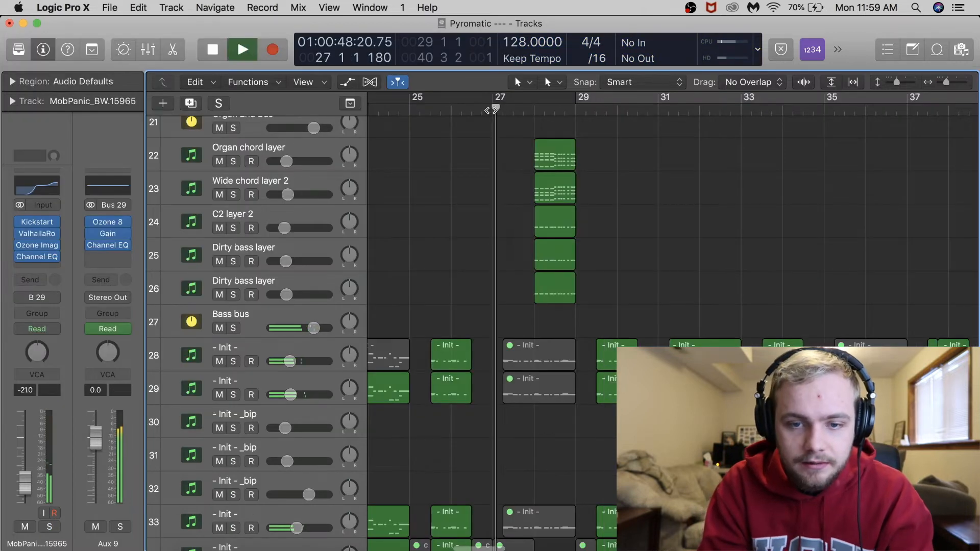
{"action": "scroll", "coordinate": [630, 311], "scroll_direction": "down", "scroll_amount": 5}
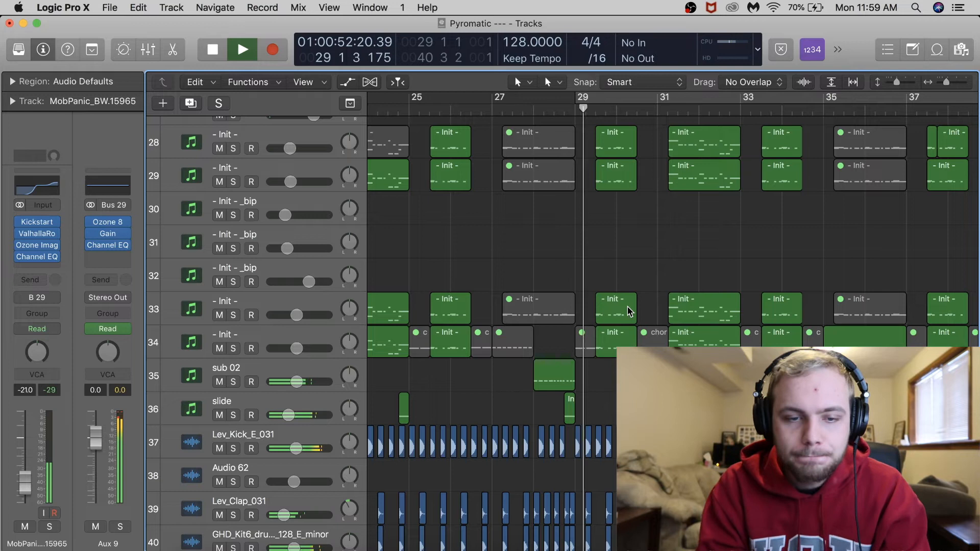
{"action": "left_click", "coordinate": [233, 415]}
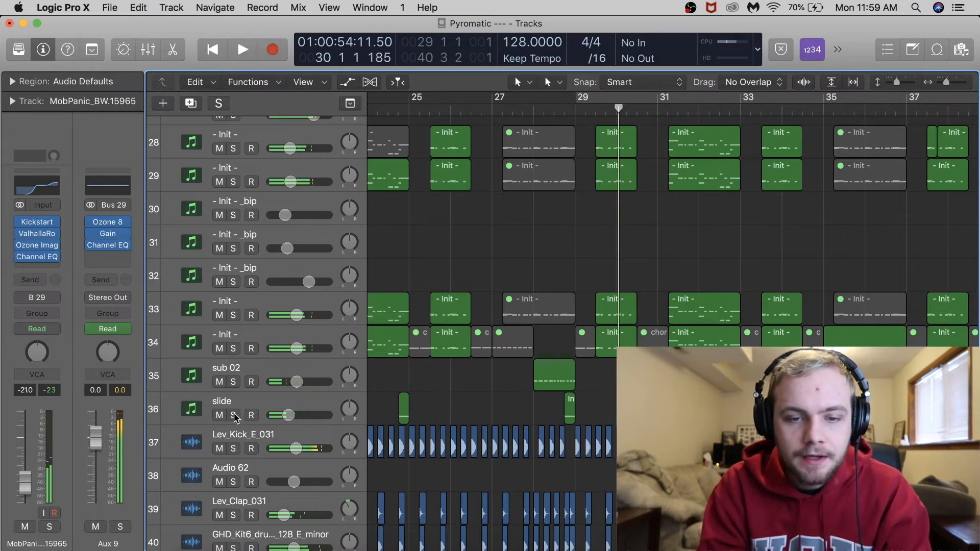
{"action": "left_click", "coordinate": [561, 104]}
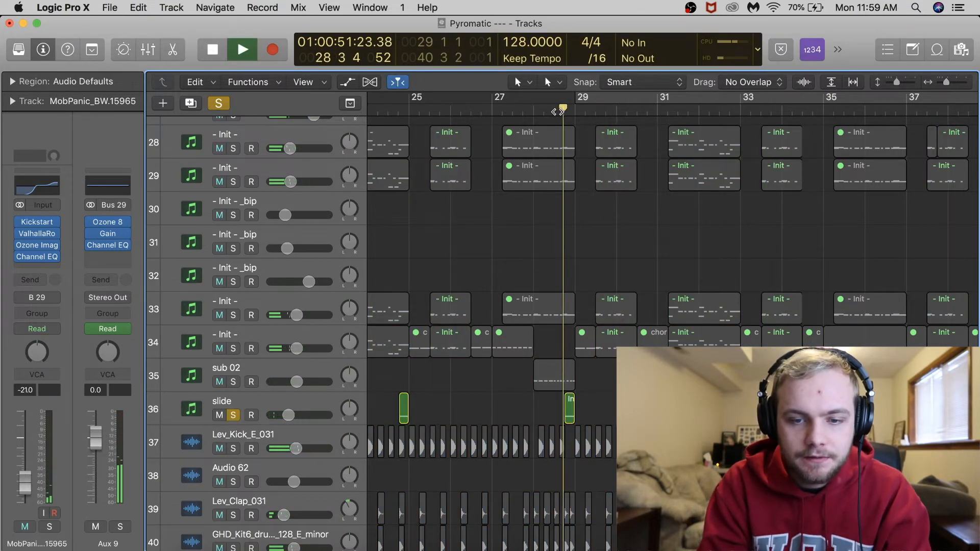
{"action": "scroll", "coordinate": [497, 341], "scroll_direction": "right", "scroll_amount": 2}
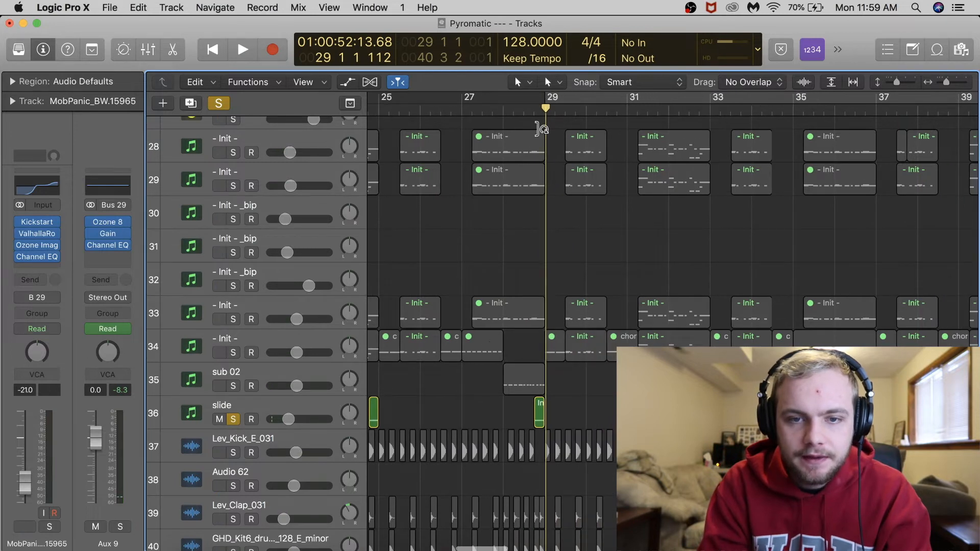
{"action": "key", "text": "space"}
{"action": "key", "text": "space"}
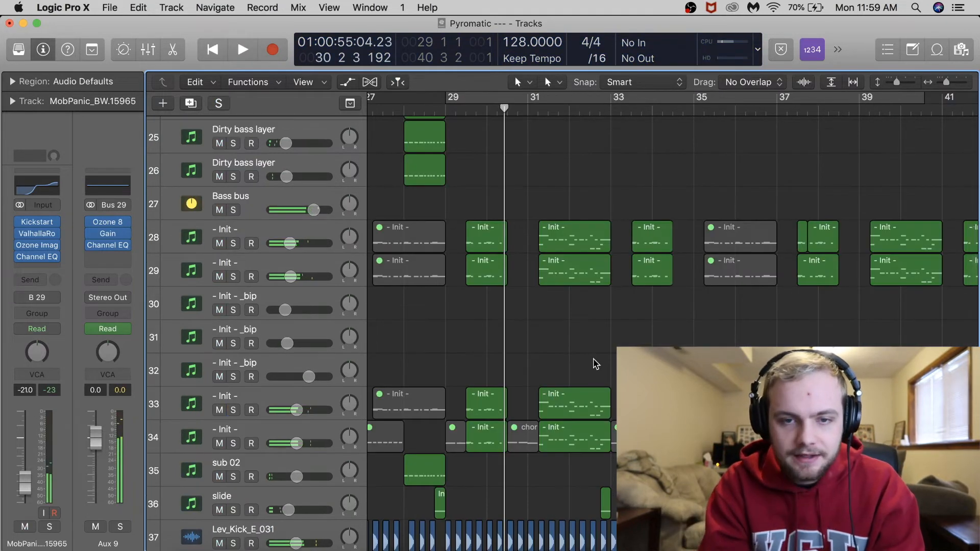
- Examine how the organ chord, bass and slide regions are arranged from around bar 25 to bar 41
{"action": "scroll", "coordinate": [592, 367], "scroll_direction": "up", "scroll_amount": 10}
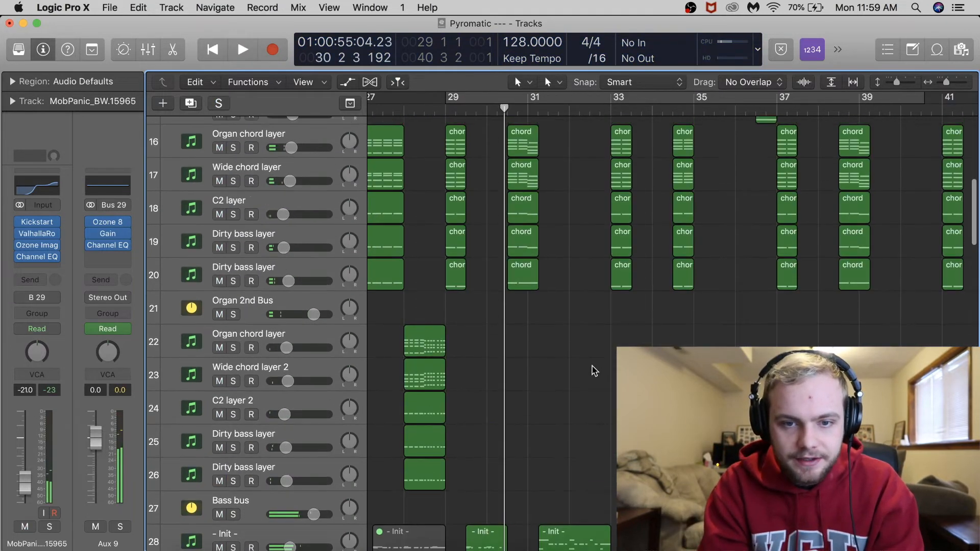
{"action": "scroll", "coordinate": [590, 370], "scroll_direction": "down", "scroll_amount": 15}
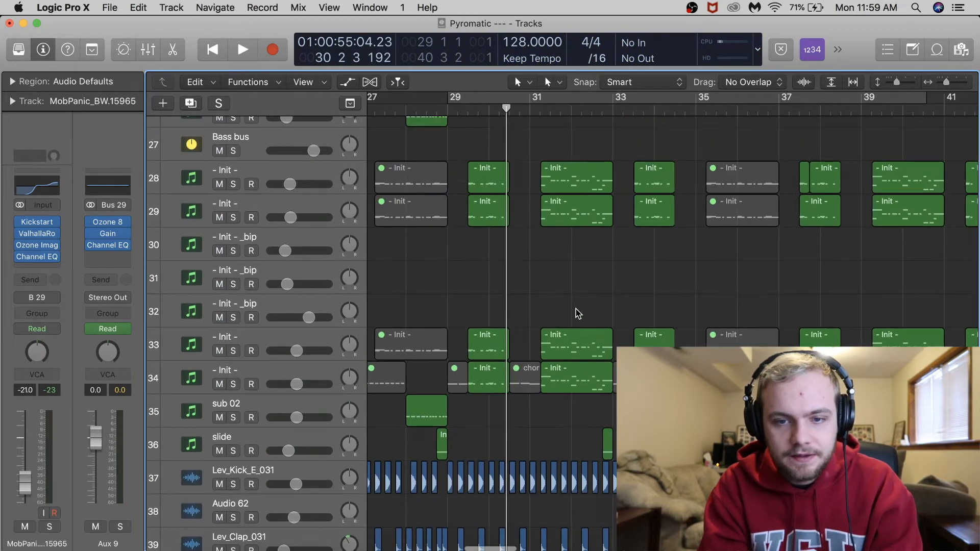
{"action": "scroll", "coordinate": [566, 319], "scroll_direction": "left", "scroll_amount": 3}
{"action": "scroll", "coordinate": [569, 316], "scroll_direction": "down", "scroll_amount": 3}
{"action": "scroll", "coordinate": [577, 312], "scroll_direction": "up", "scroll_amount": 2}
{"action": "scroll", "coordinate": [578, 313], "scroll_direction": "up", "scroll_amount": 5}
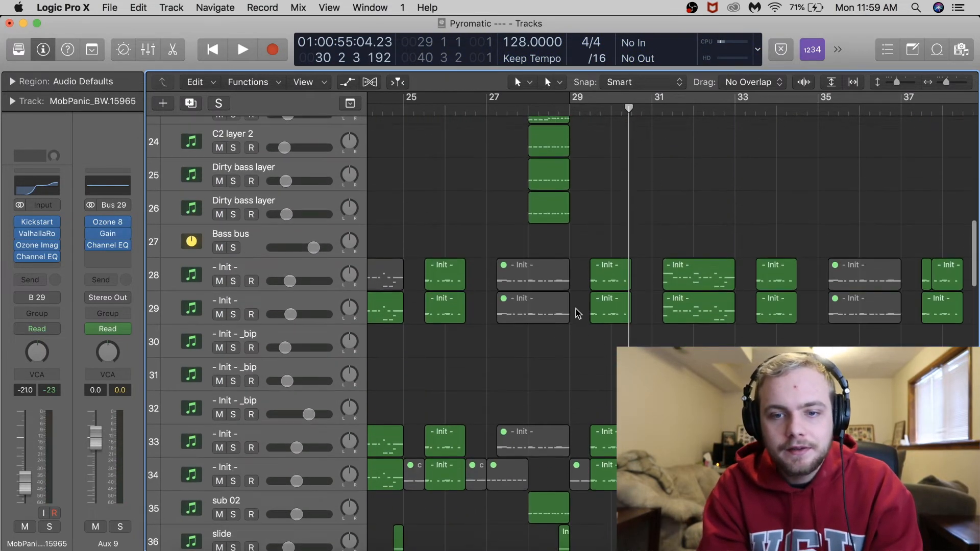
{"action": "scroll", "coordinate": [577, 313], "scroll_direction": "down", "scroll_amount": 5}
{"action": "scroll", "coordinate": [577, 313], "scroll_direction": "right", "scroll_amount": 2}
{"action": "scroll", "coordinate": [577, 313], "scroll_direction": "up", "scroll_amount": 5}
{"action": "scroll", "coordinate": [577, 313], "scroll_direction": "up", "scroll_amount": 4}
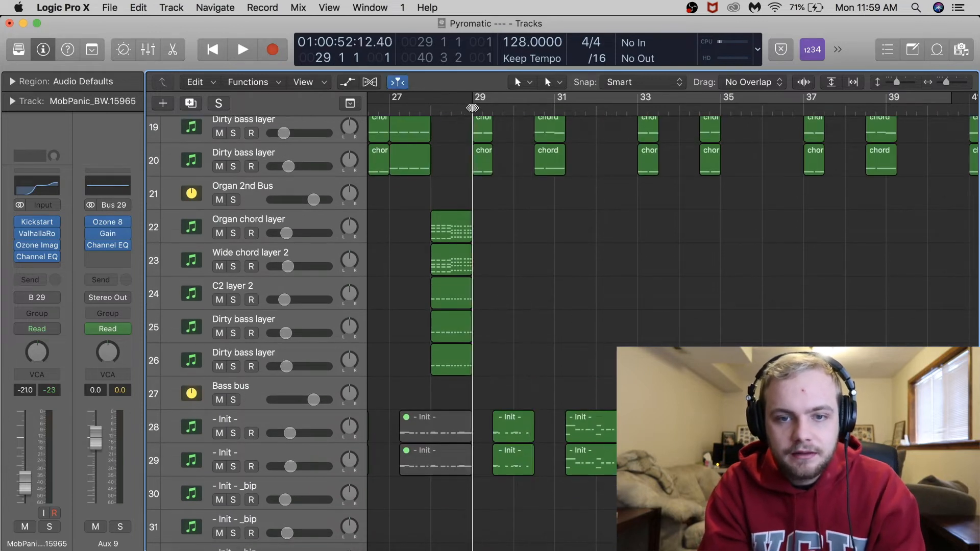
- Play the arrangement from bar 29 into bar 35, following the bass and drum tracks
{"action": "key", "text": "space"}
{"action": "scroll", "coordinate": [594, 301], "scroll_direction": "down", "scroll_amount": 10}
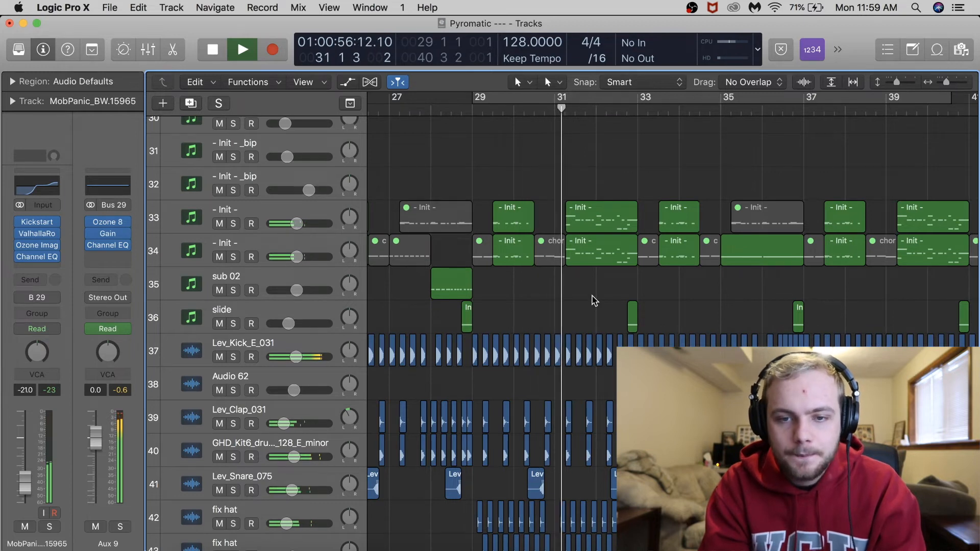
{"action": "scroll", "coordinate": [595, 300], "scroll_direction": "up", "scroll_amount": 3}
{"action": "scroll", "coordinate": [595, 300], "scroll_direction": "right", "scroll_amount": 4}
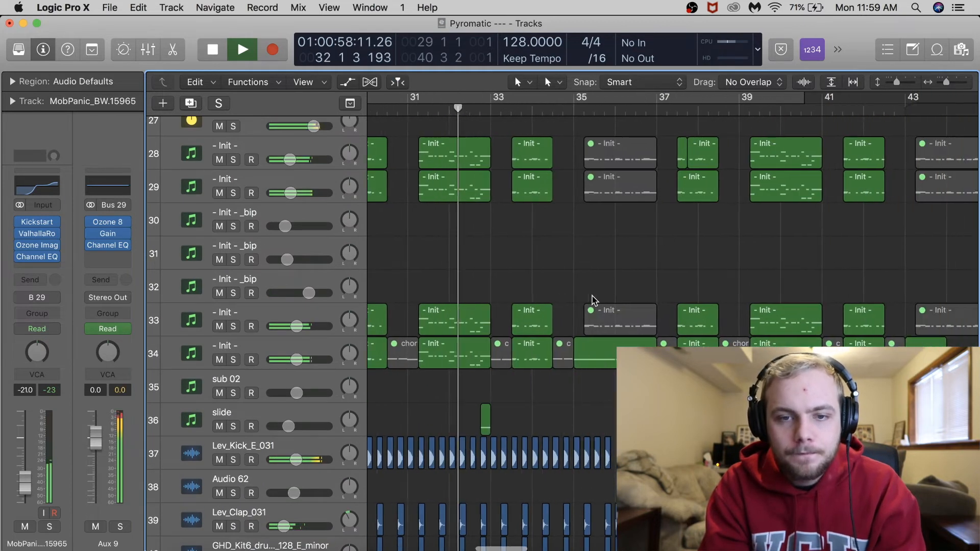
{"action": "scroll", "coordinate": [595, 300], "scroll_direction": "right", "scroll_amount": 1}
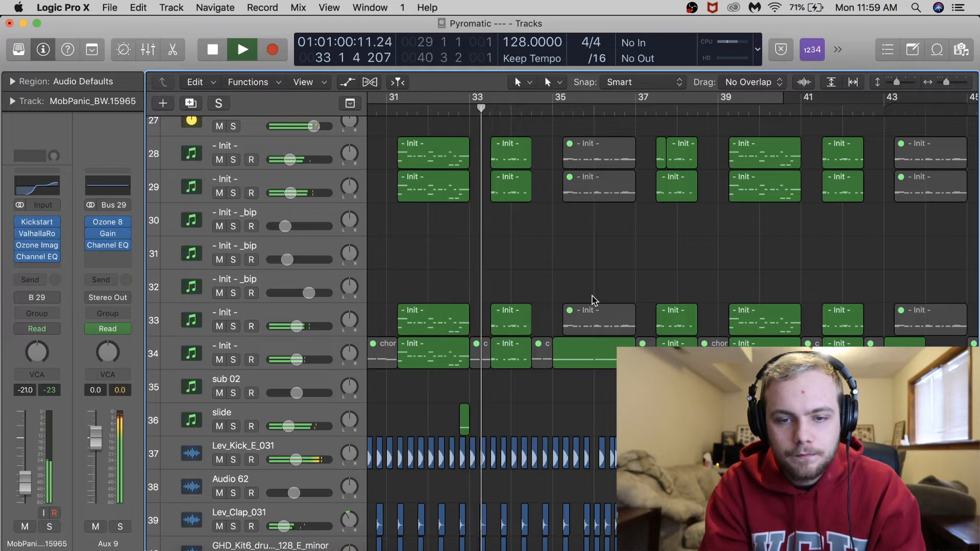
{"action": "scroll", "coordinate": [594, 301], "scroll_direction": "down", "scroll_amount": 3}
{"action": "scroll", "coordinate": [594, 300], "scroll_direction": "left", "scroll_amount": 3}
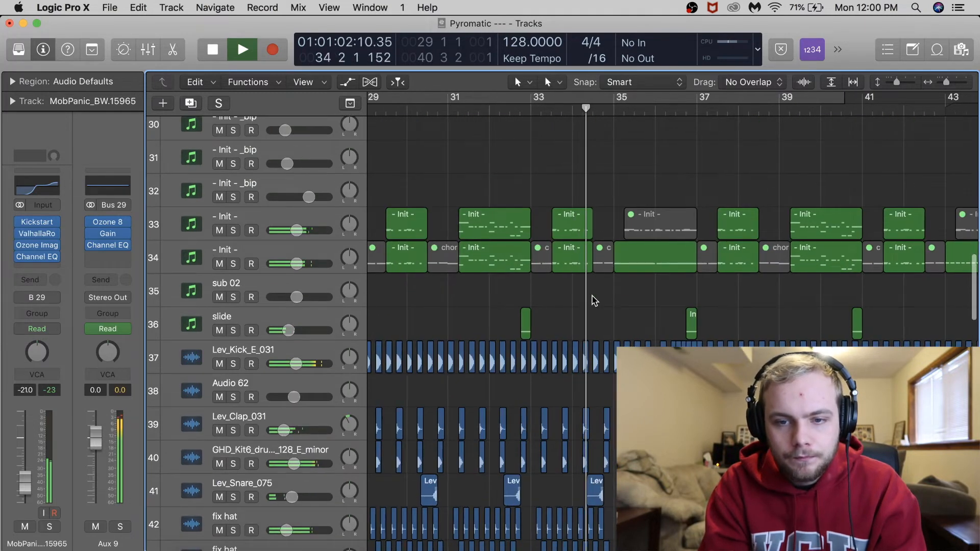
{"action": "scroll", "coordinate": [595, 300], "scroll_direction": "right", "scroll_amount": 2}
{"action": "scroll", "coordinate": [594, 300], "scroll_direction": "up", "scroll_amount": 5}
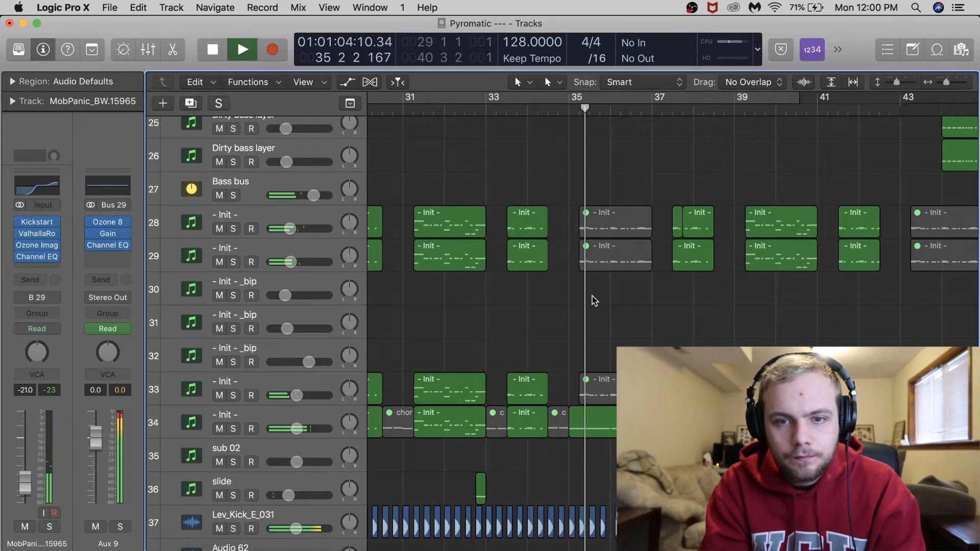
{"action": "key", "text": "space"}
- Set the cycle range from bar 35 to bar 40
{"action": "scroll", "coordinate": [574, 107], "scroll_direction": "up", "scroll_amount": 7}
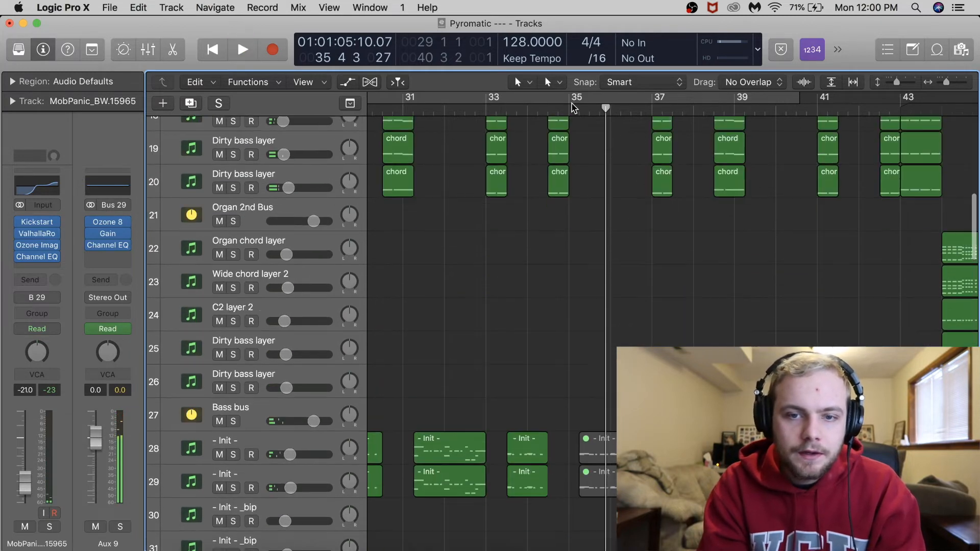
{"action": "scroll", "coordinate": [577, 128], "scroll_direction": "up", "scroll_amount": 3}
{"action": "left_click_drag", "start_coordinate": [571, 99], "coordinate": [775, 99]}
{"action": "scroll", "coordinate": [652, 299], "scroll_direction": "up", "scroll_amount": 10}
{"action": "scroll", "coordinate": [652, 299], "scroll_direction": "down", "scroll_amount": 3}
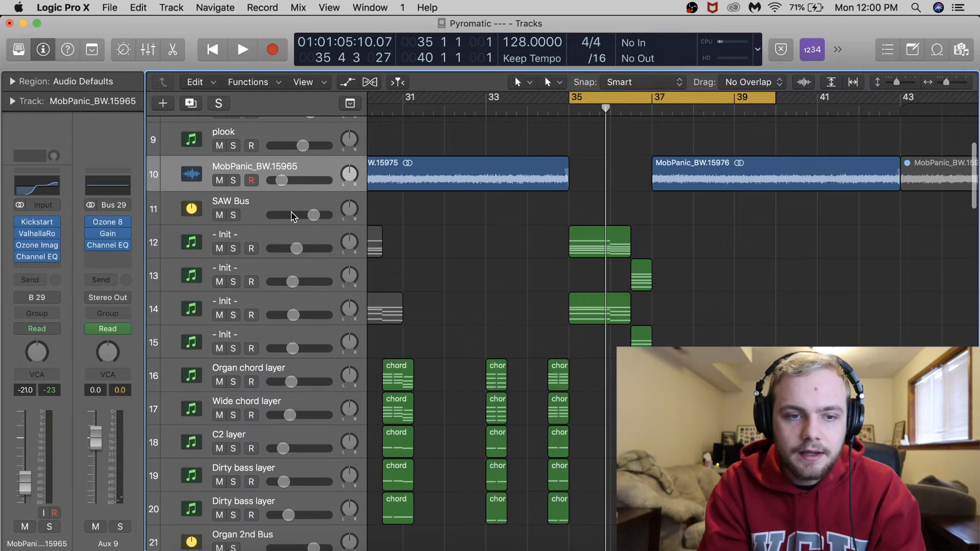
- Solo the two - Init - chord tracks 12 and 14 under the SAW Bus and play them from bar 35
{"action": "left_click", "coordinate": [248, 239]}
{"action": "key", "text": "s"}
{"action": "left_click", "coordinate": [288, 310]}
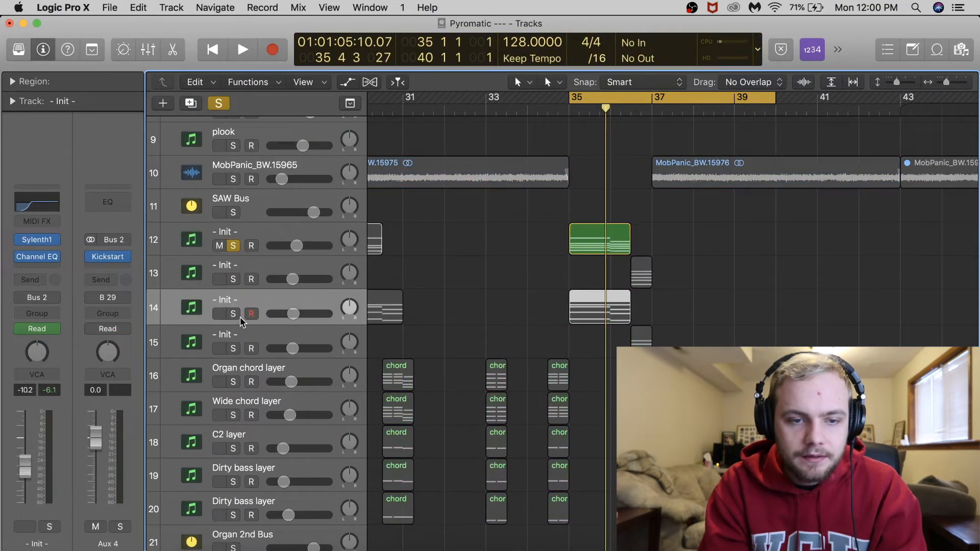
{"action": "key", "text": "s"}
{"action": "key", "text": "space"}
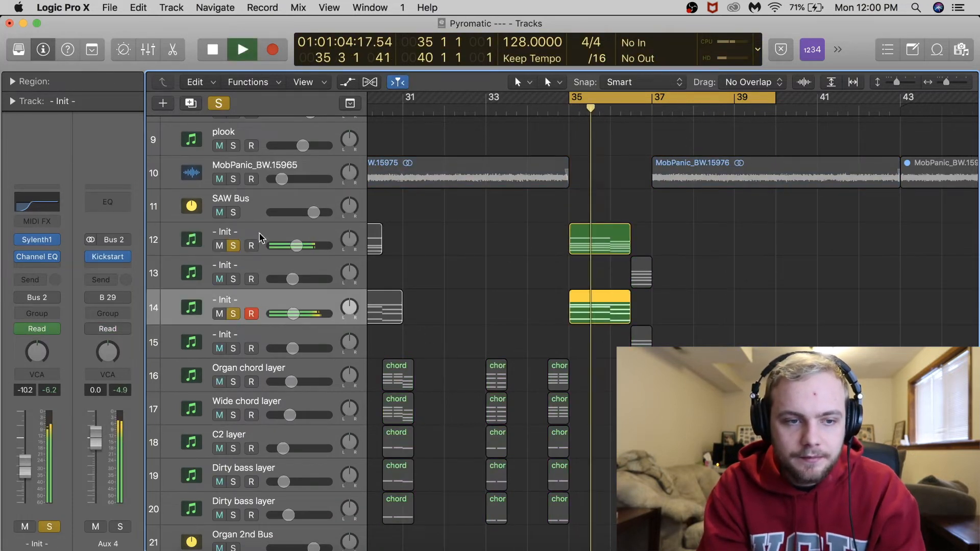
- Inspect the oscillator and effects settings of the Serum patch on - Init - track 12
{"action": "key", "text": "Up"}
{"action": "key", "text": "Up"}
{"action": "key", "text": "v"}
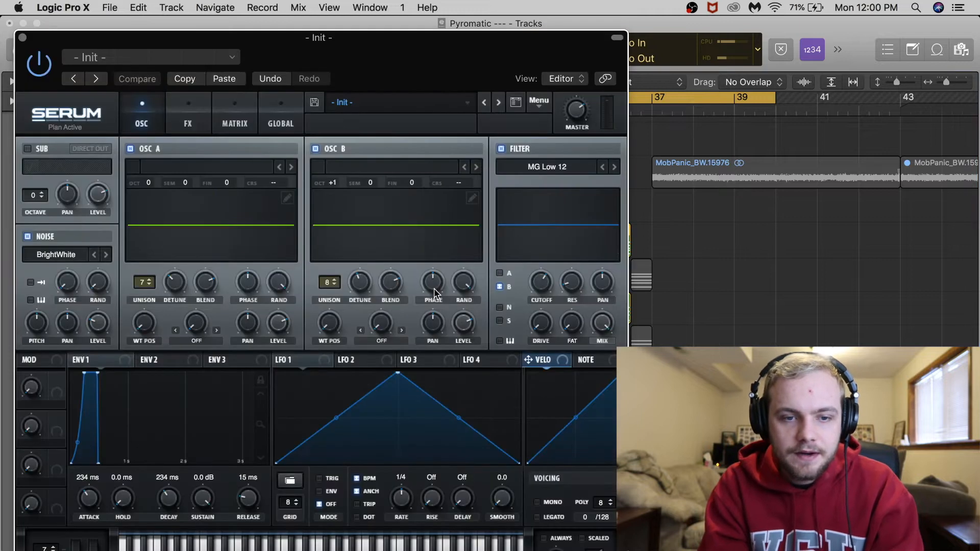
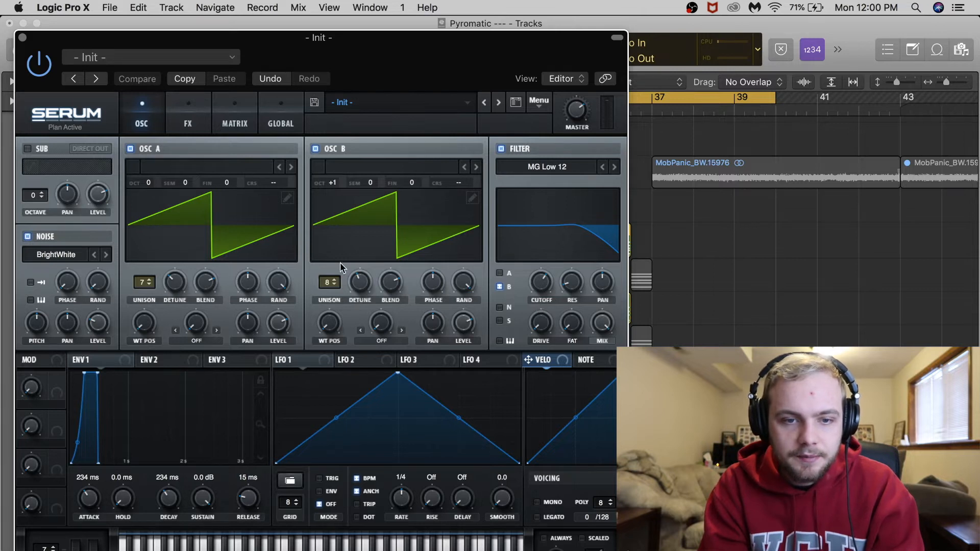
{"action": "left_click", "coordinate": [187, 116]}
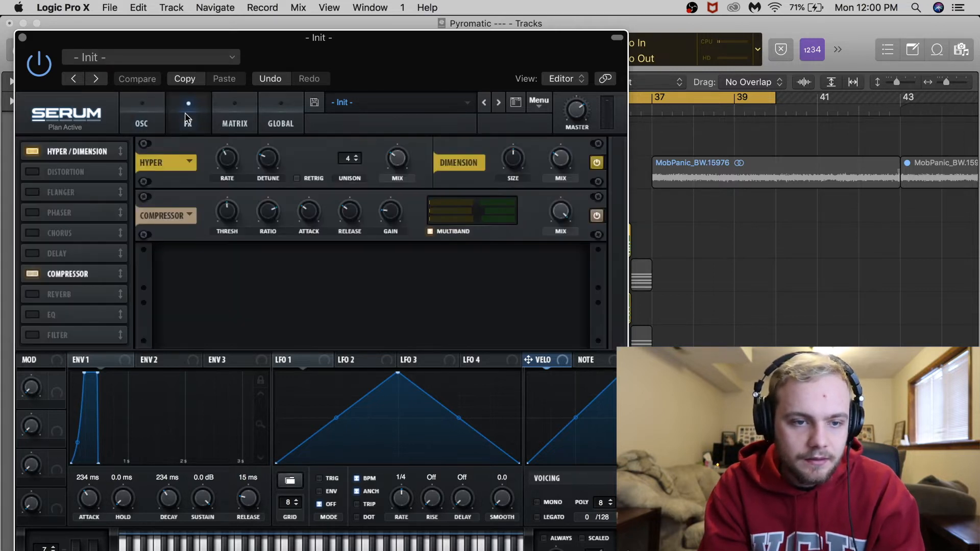
{"action": "left_click", "coordinate": [22, 38]}
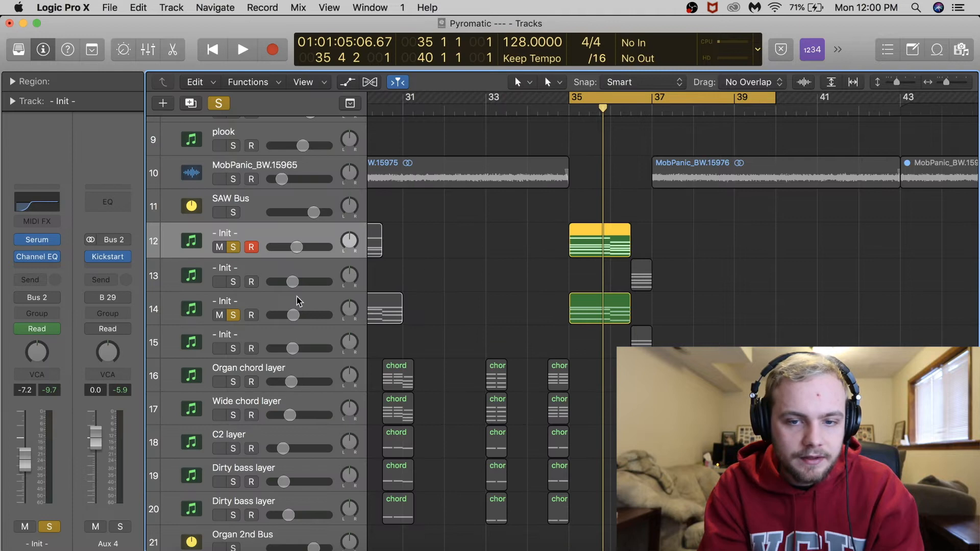
- Inspect the LD - Supersaw patch in Sylenth1 on - Init - track 14, including its preset list and Parts A and B
{"action": "left_click", "coordinate": [264, 300]}
{"action": "left_click", "coordinate": [38, 240]}
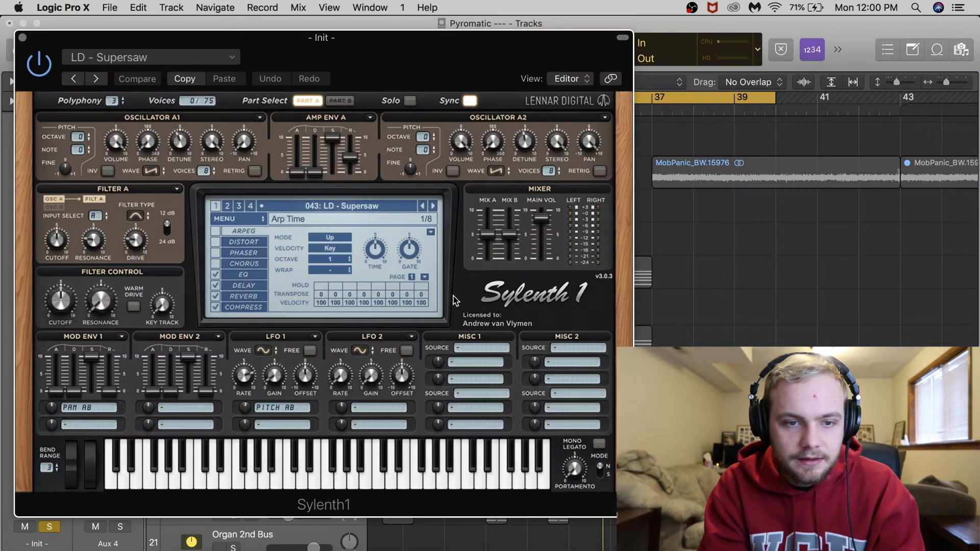
{"action": "left_click", "coordinate": [375, 209]}
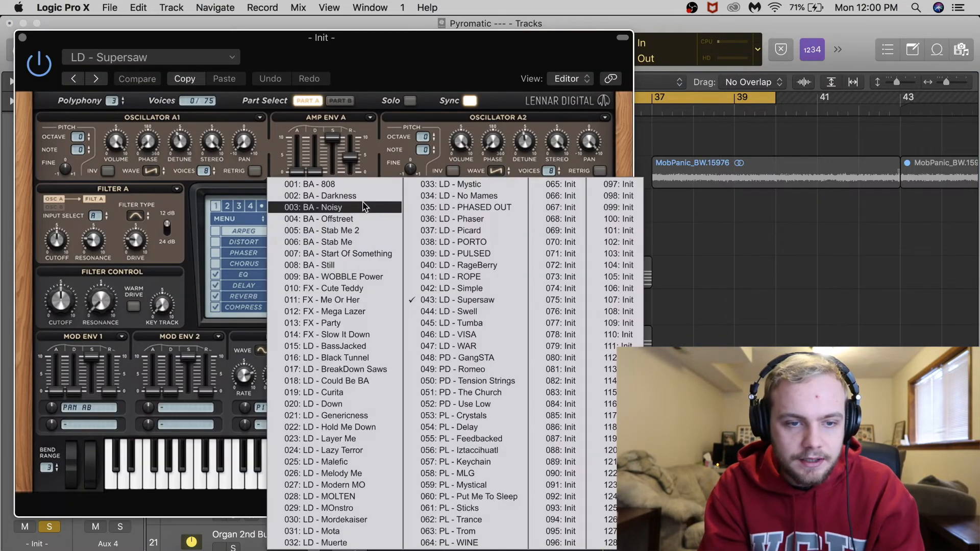
{"action": "left_click", "coordinate": [199, 228]}
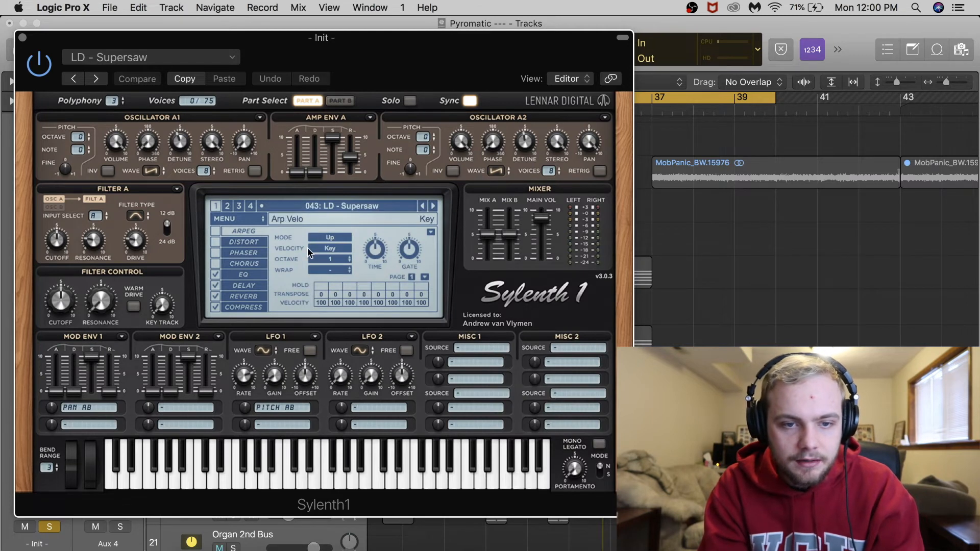
{"action": "mouse_move", "coordinate": [59, 250]}
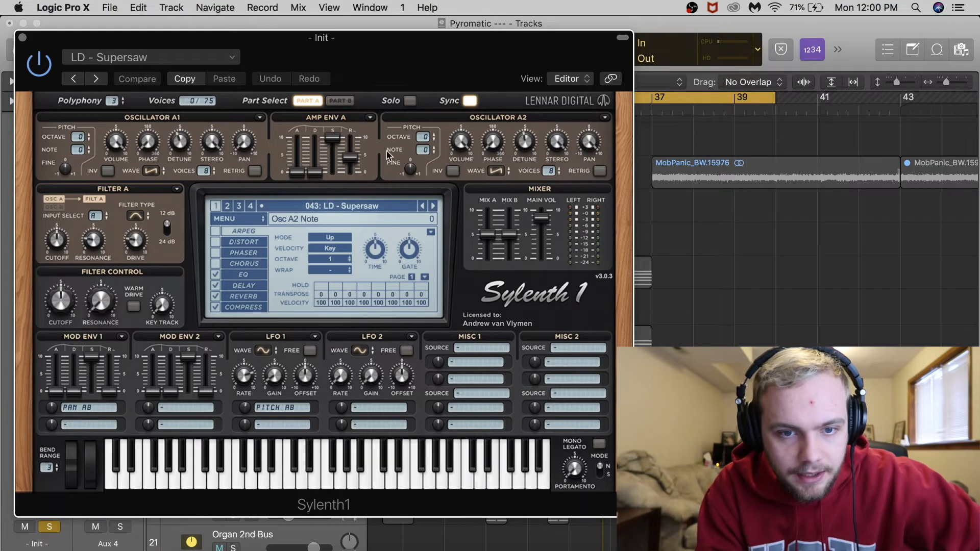
{"action": "left_click", "coordinate": [340, 101]}
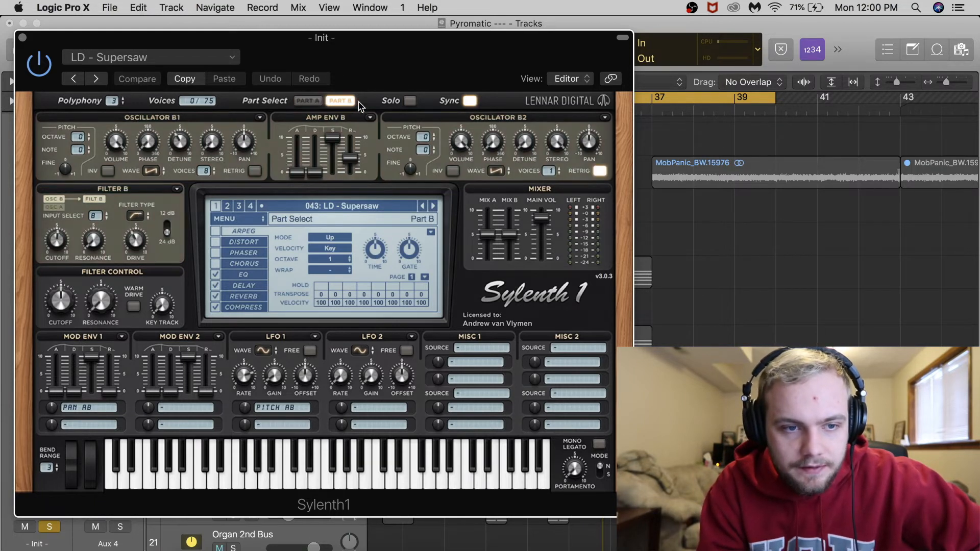
{"action": "left_click", "coordinate": [308, 101]}
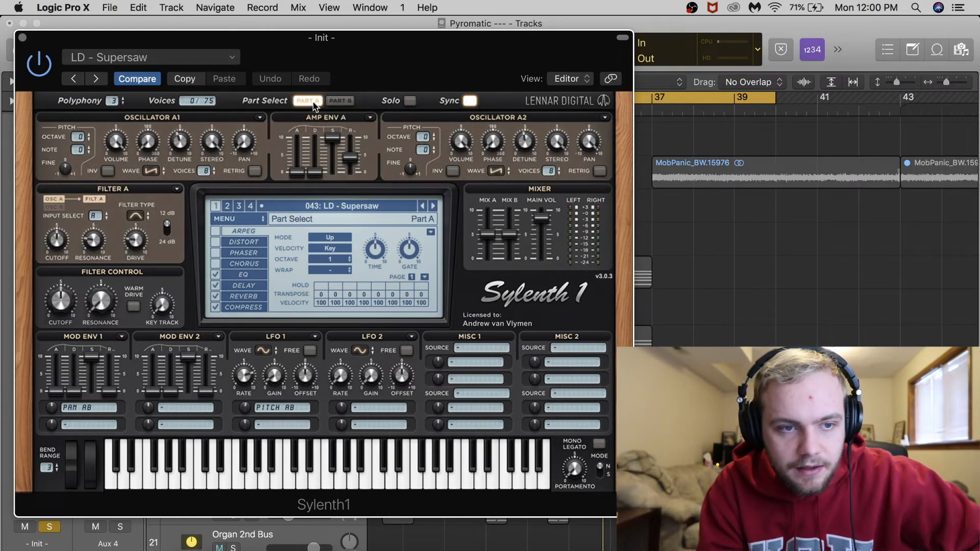
{"action": "left_click", "coordinate": [21, 38]}
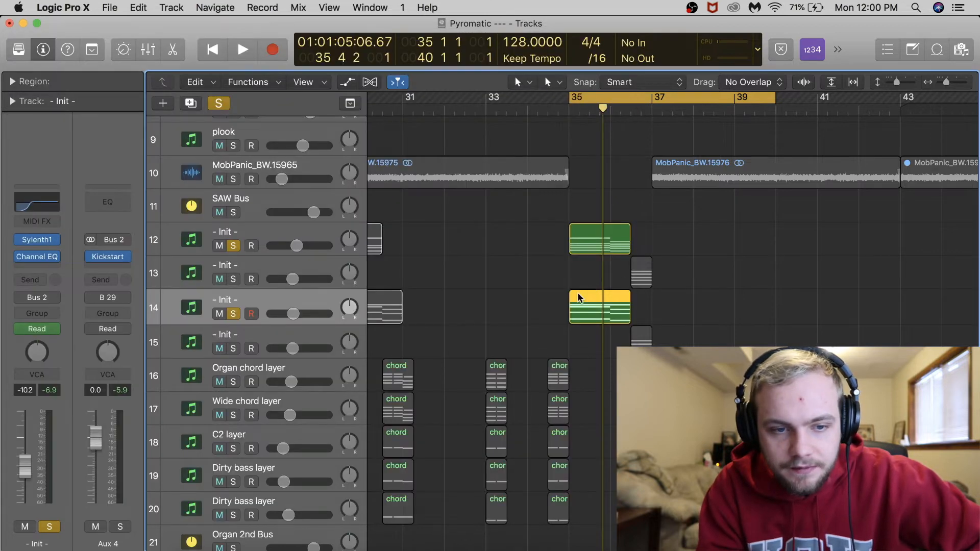
- Select both bar 35 chord regions, add tracks 13 and 15 to the solo, and play all four chord tracks
{"action": "left_click", "coordinate": [587, 240], "text": "shift"}
{"action": "scroll", "coordinate": [562, 255], "scroll_direction": "down", "scroll_amount": 1}
{"action": "scroll", "coordinate": [459, 255], "scroll_direction": "right", "scroll_amount": 5}
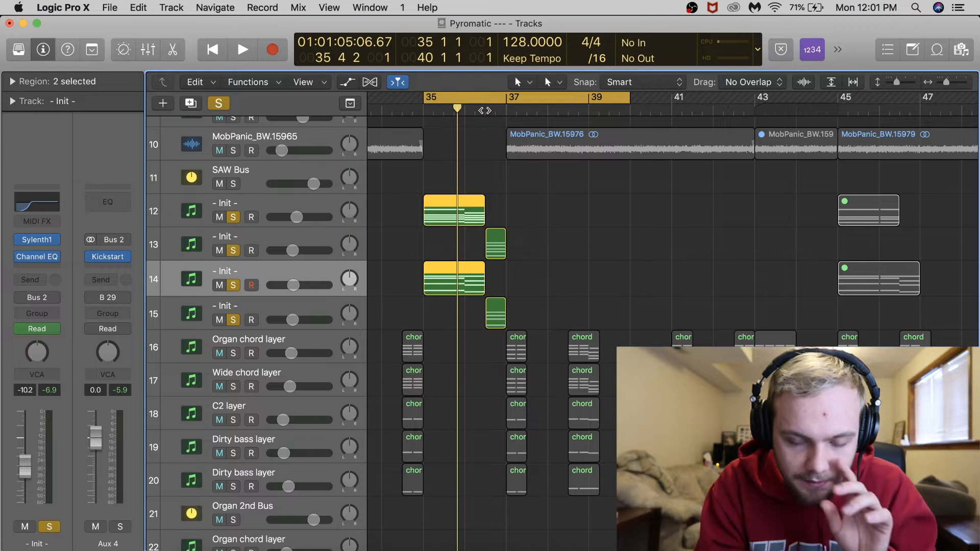
{"action": "key", "text": "space"}
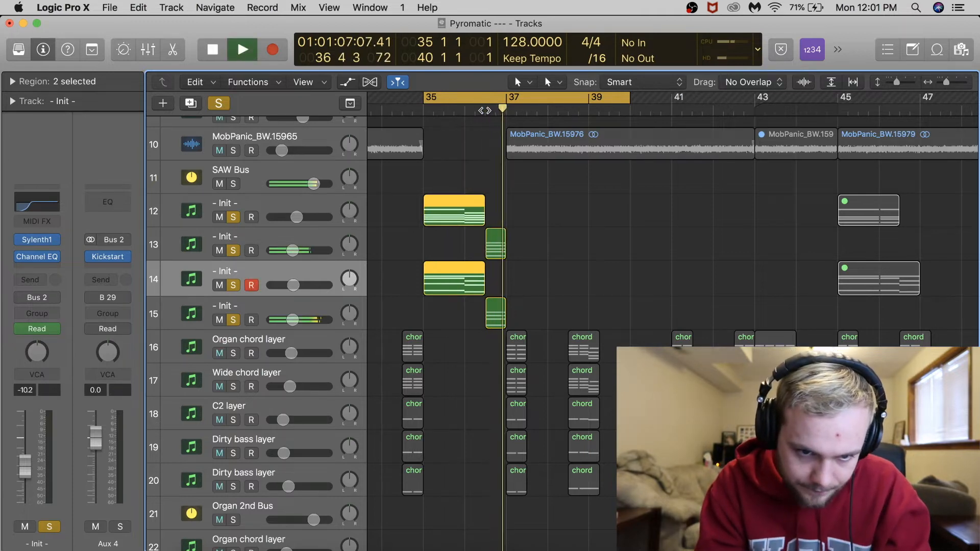
- Clear the track solos and listen to the bass and drum tracks from bar 35 to bar 37
{"action": "scroll", "coordinate": [528, 195], "scroll_direction": "down", "scroll_amount": 10}
{"action": "scroll", "coordinate": [529, 198], "scroll_direction": "down", "scroll_amount": 6}
{"action": "key", "text": "super+Right"}
{"action": "key", "text": "super+Right"}
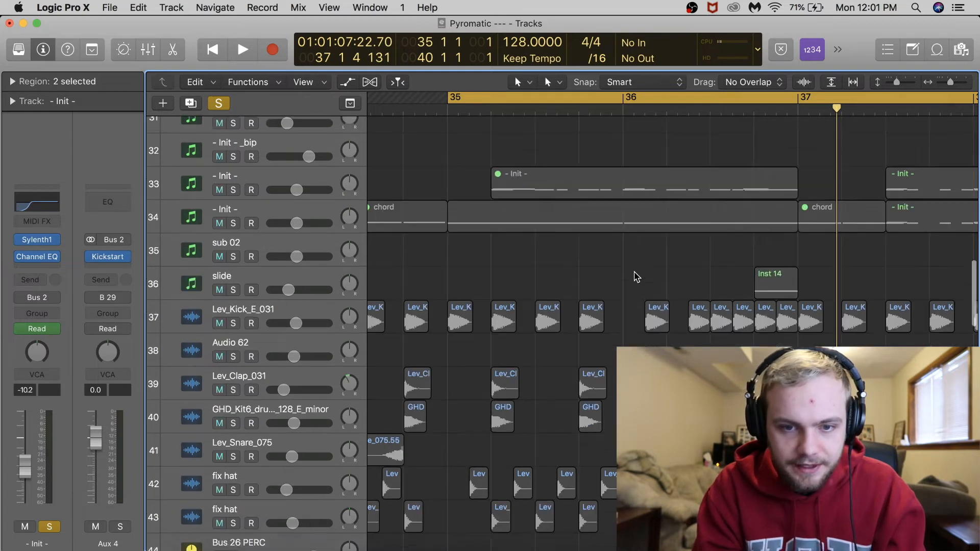
{"action": "scroll", "coordinate": [634, 276], "scroll_direction": "up", "scroll_amount": 3}
{"action": "key", "text": "super+Left"}
{"action": "key", "text": "super+Left"}
{"action": "key", "text": "space"}
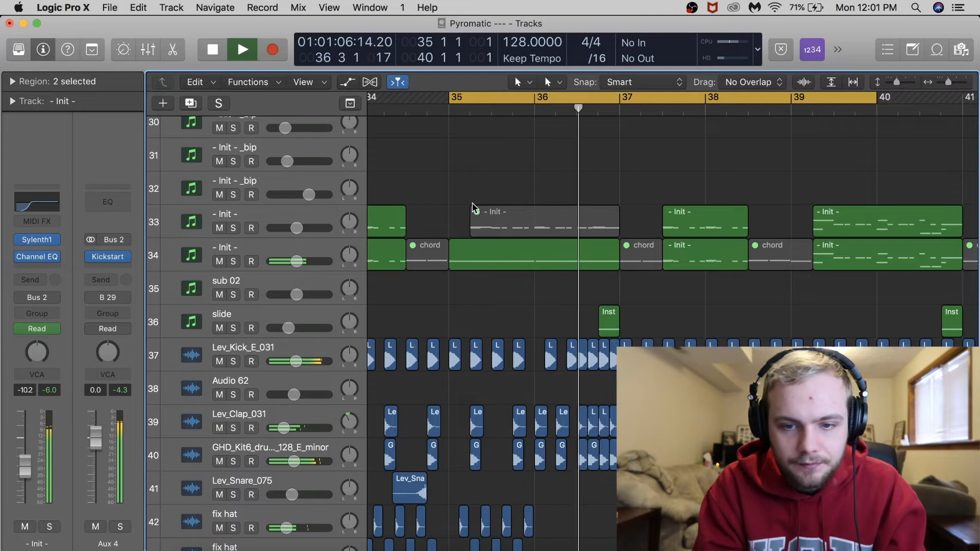
{"action": "key", "text": "space"}
{"action": "scroll", "coordinate": [562, 332], "scroll_direction": "down", "scroll_amount": 6}
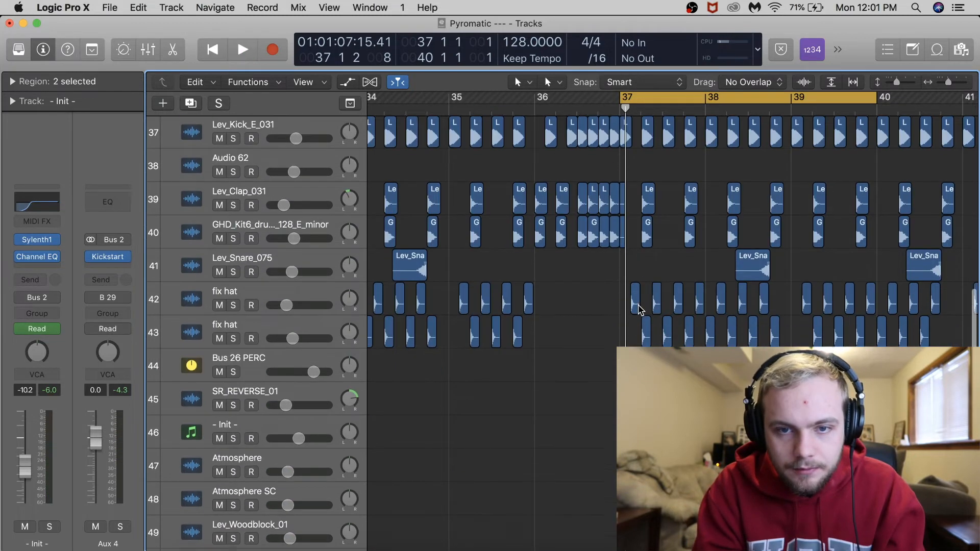
- Start the cycle at bar 36, solo tracks 76 to 78, and listen to the orchestral strings, Audio 33 and short sweep fill
{"action": "left_click_drag", "start_coordinate": [450, 97], "coordinate": [535, 97]}
{"action": "scroll", "coordinate": [608, 342], "scroll_direction": "down", "scroll_amount": 14}
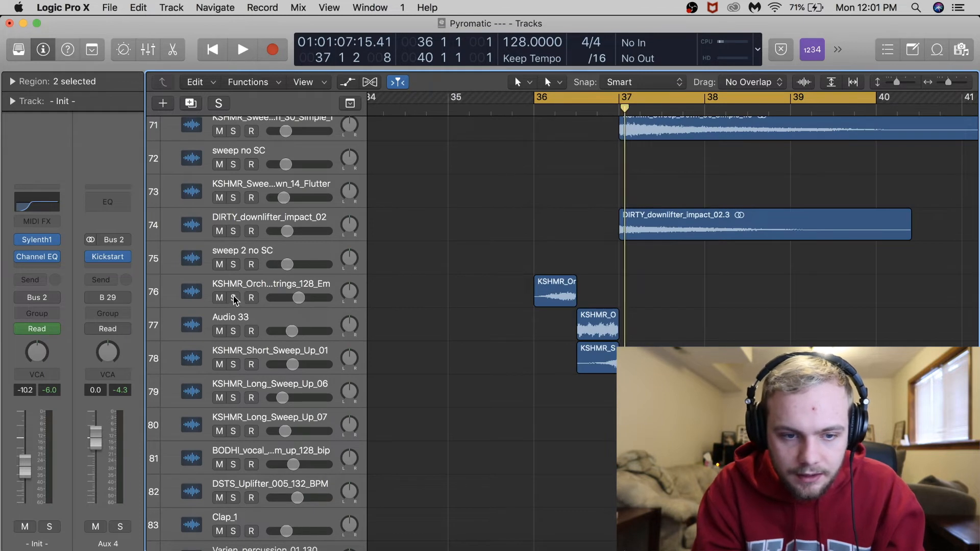
{"action": "left_click_drag", "start_coordinate": [235, 300], "coordinate": [234, 364]}
{"action": "key", "text": "space"}
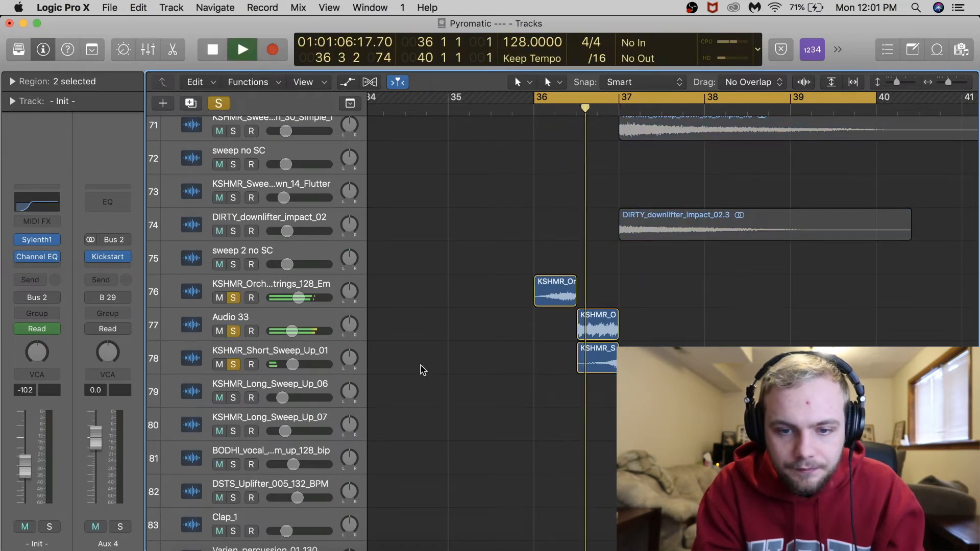
{"action": "key", "text": "space"}
- Clear the track solos and play the full arrangement from bar 36 to bar 45, following the bass, sub, slide and drum tracks
{"action": "scroll", "coordinate": [477, 370], "scroll_direction": "up", "scroll_amount": 18}
{"action": "scroll", "coordinate": [477, 370], "scroll_direction": "up", "scroll_amount": 4}
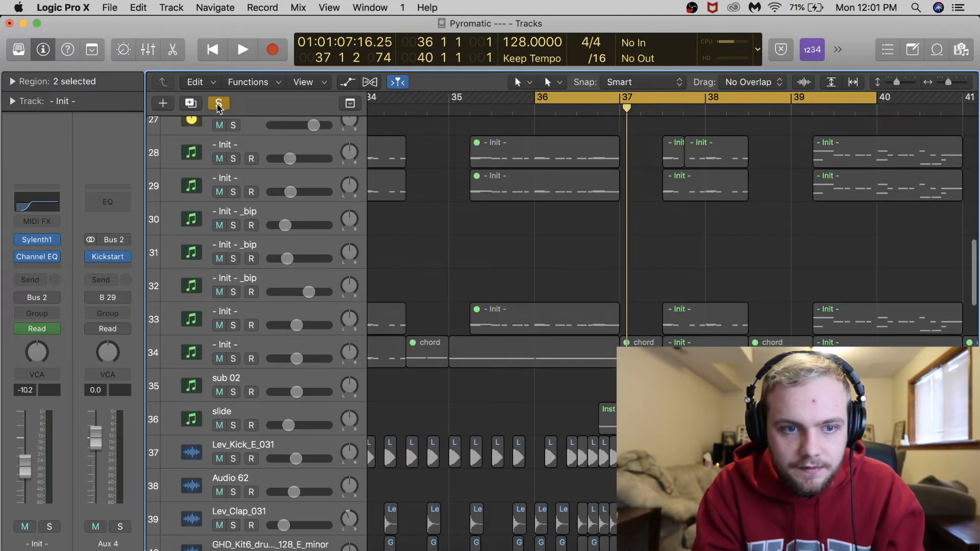
{"action": "left_click", "coordinate": [219, 105]}
{"action": "scroll", "coordinate": [499, 247], "scroll_direction": "up", "scroll_amount": 2}
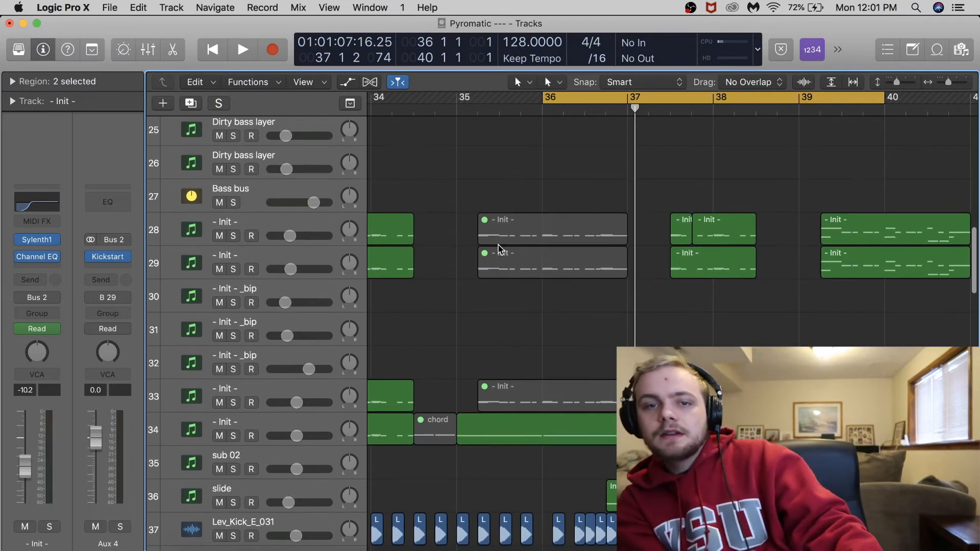
{"action": "key", "text": "space"}
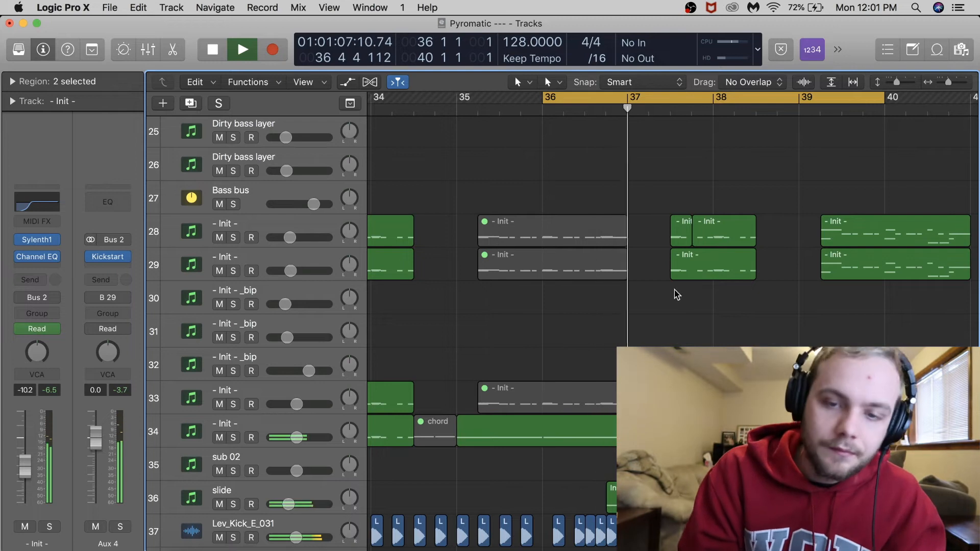
{"action": "scroll", "coordinate": [679, 293], "scroll_direction": "down", "scroll_amount": 4}
{"action": "scroll", "coordinate": [663, 301], "scroll_direction": "right", "scroll_amount": 4}
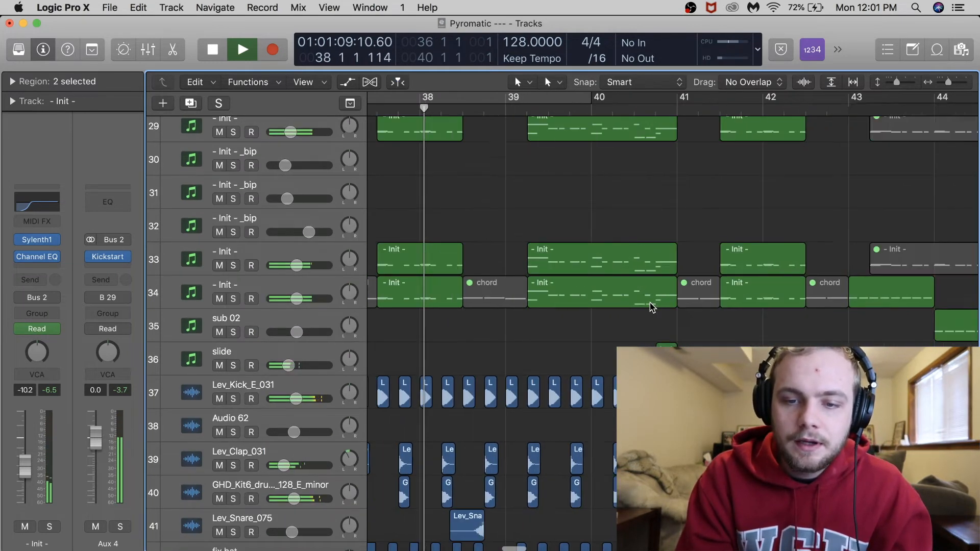
{"action": "scroll", "coordinate": [651, 306], "scroll_direction": "down", "scroll_amount": 6}
{"action": "scroll", "coordinate": [651, 306], "scroll_direction": "down", "scroll_amount": 5}
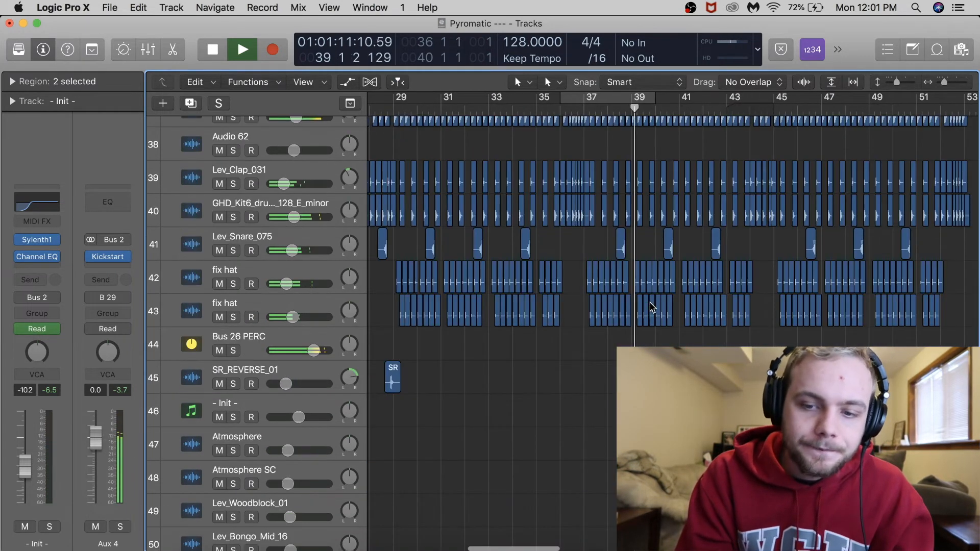
{"action": "scroll", "coordinate": [652, 306], "scroll_direction": "up", "scroll_amount": 6}
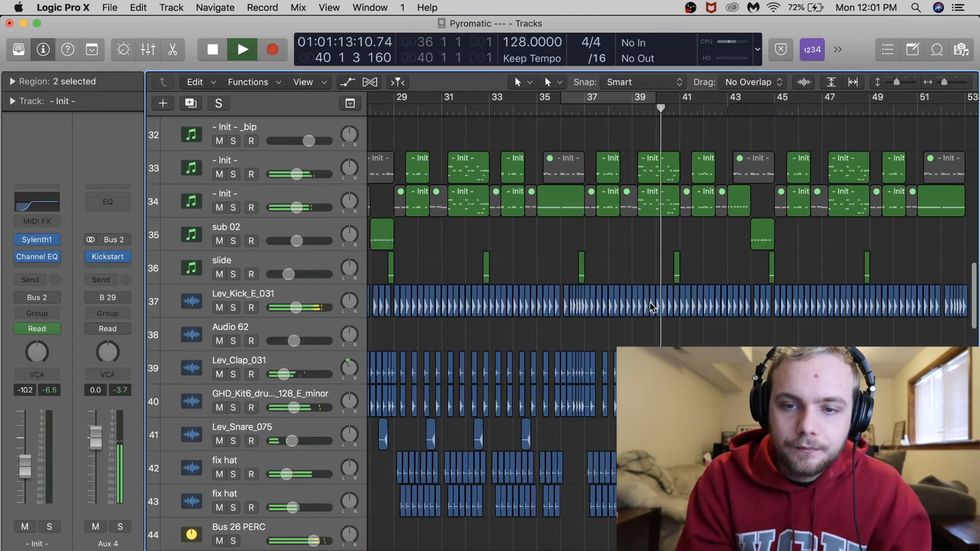
{"action": "scroll", "coordinate": [652, 306], "scroll_direction": "right", "scroll_amount": 4}
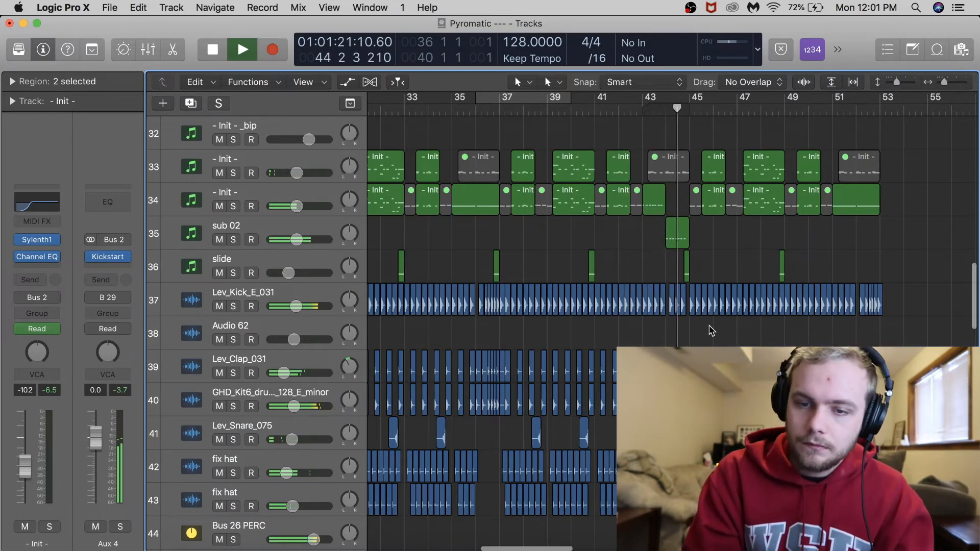
{"action": "scroll", "coordinate": [712, 331], "scroll_direction": "right", "scroll_amount": 5}
{"action": "key", "text": "space"}
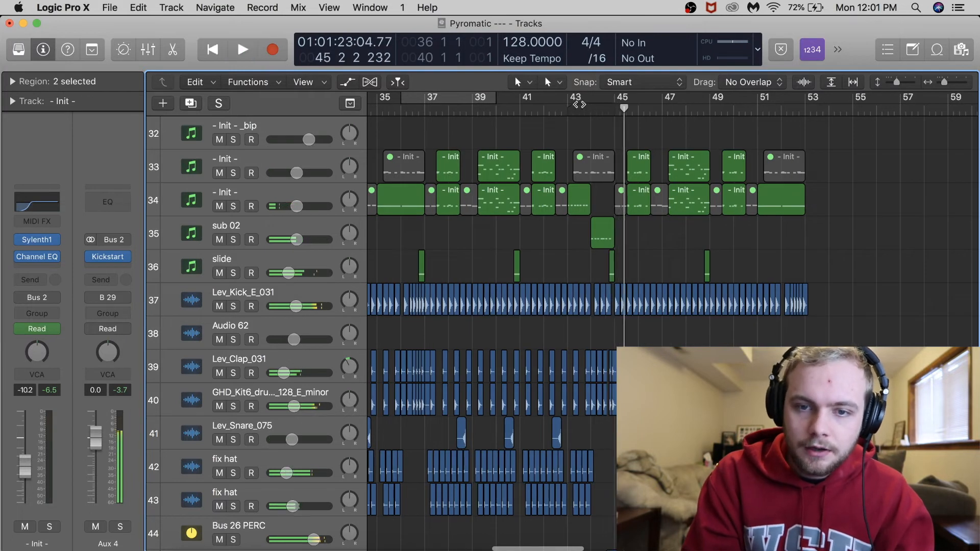
- Set the cycle to bars 43 to 47, solo SR_REVERSE_01 and - Init - track 46, and play them together
{"action": "left_click_drag", "start_coordinate": [604, 98], "coordinate": [584, 163]}
{"action": "scroll", "coordinate": [584, 214], "scroll_direction": "down", "scroll_amount": 5}
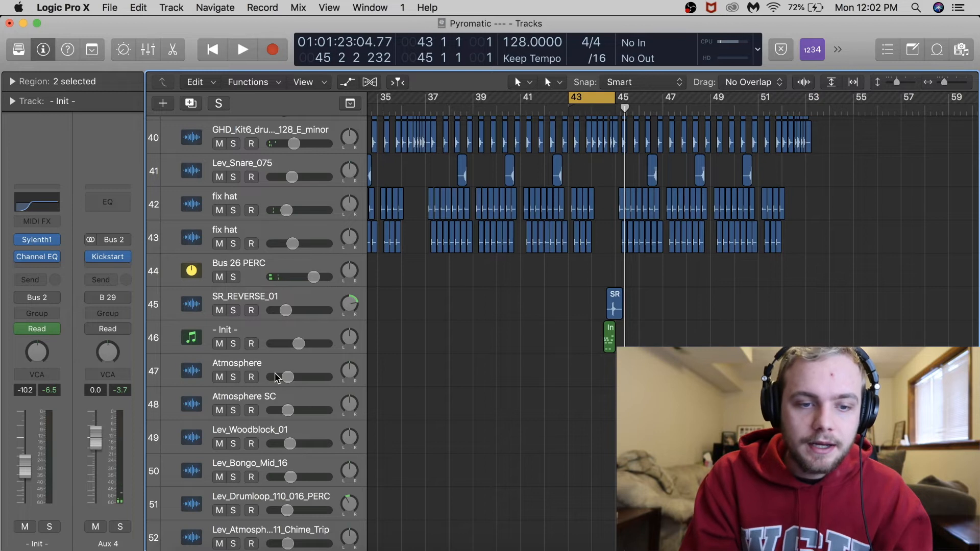
{"action": "left_click", "coordinate": [233, 344]}
{"action": "left_click", "coordinate": [233, 310]}
{"action": "key", "text": "space"}
{"action": "key", "text": "super+Right"}
{"action": "key", "text": "super+Right"}
{"action": "left_click_drag", "start_coordinate": [689, 98], "coordinate": [786, 98]}
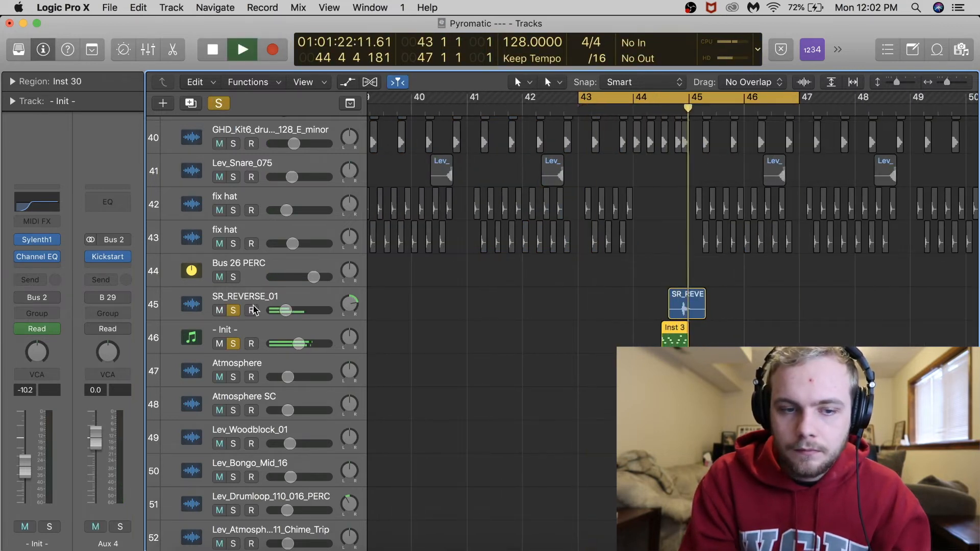
{"action": "key", "text": "space"}
- Inspect the Serum patch on - Init - track 46, including Envelope 2, and the track's Kickstart settings
{"action": "left_click", "coordinate": [265, 332]}
{"action": "left_click", "coordinate": [40, 204]}
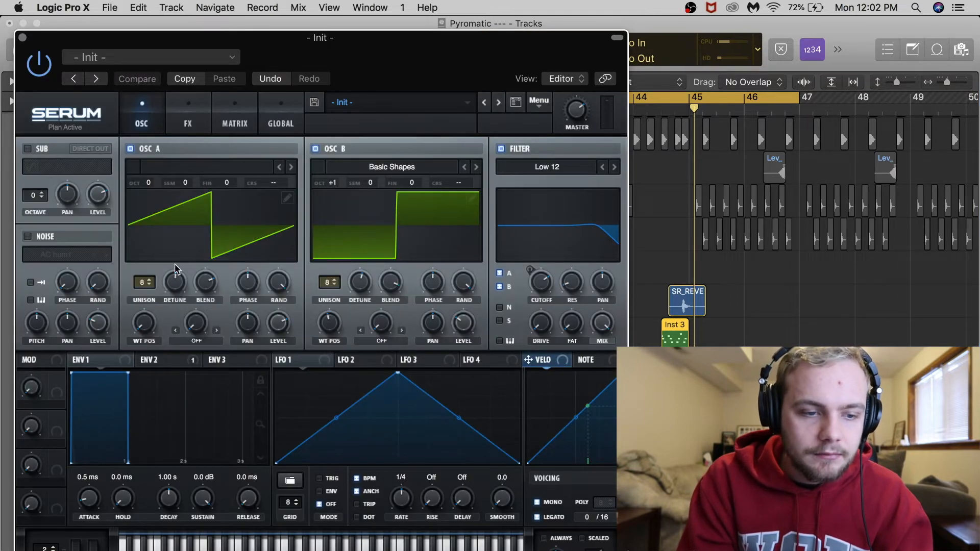
{"action": "left_click", "coordinate": [184, 359]}
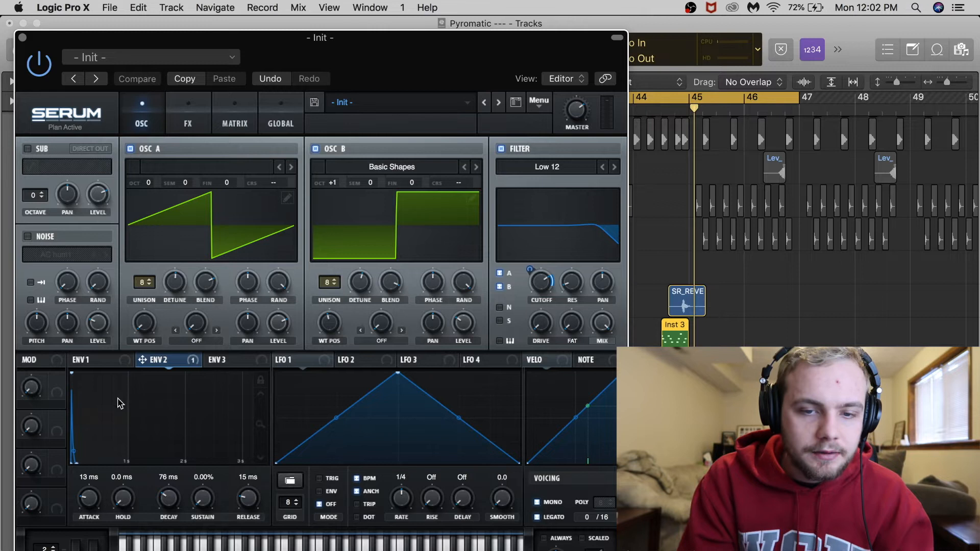
{"action": "key", "text": "space"}
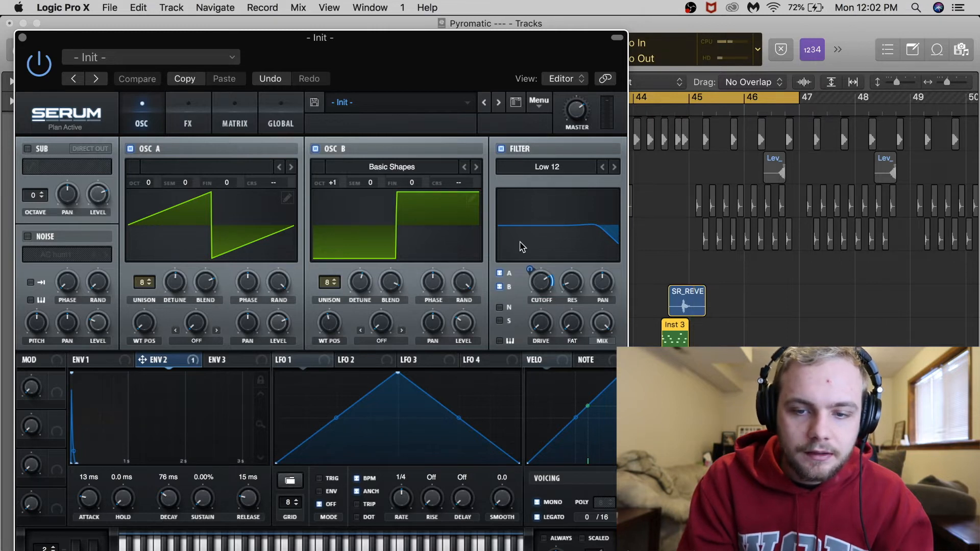
{"action": "left_click", "coordinate": [75, 204]}
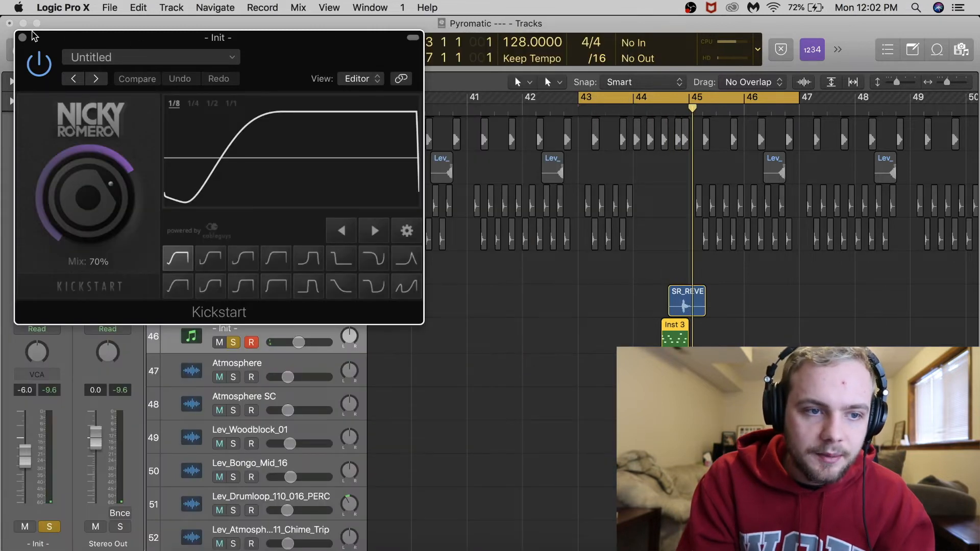
{"action": "left_click", "coordinate": [22, 38]}
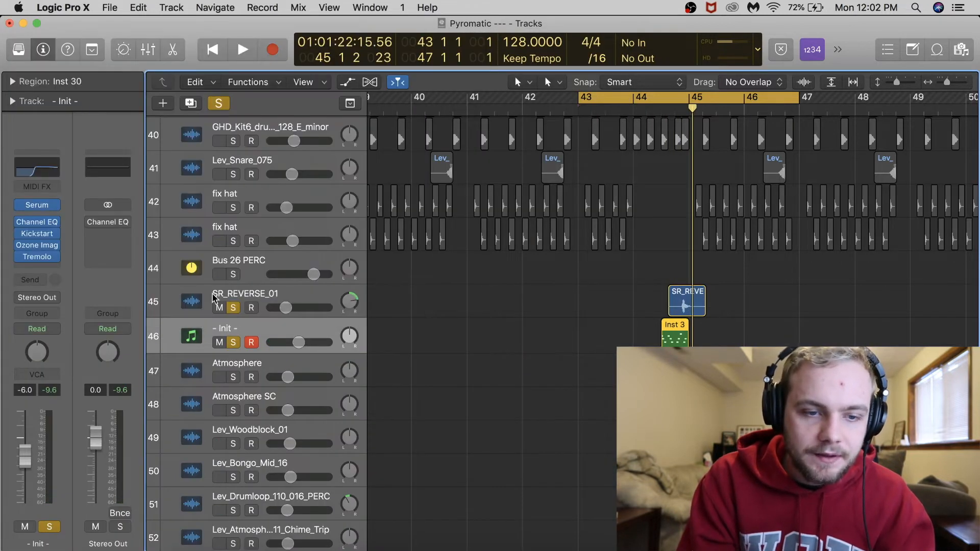
- Examine the Tremolo and Ozone Imager settings on - Init - track 46
{"action": "left_click", "coordinate": [41, 258]}
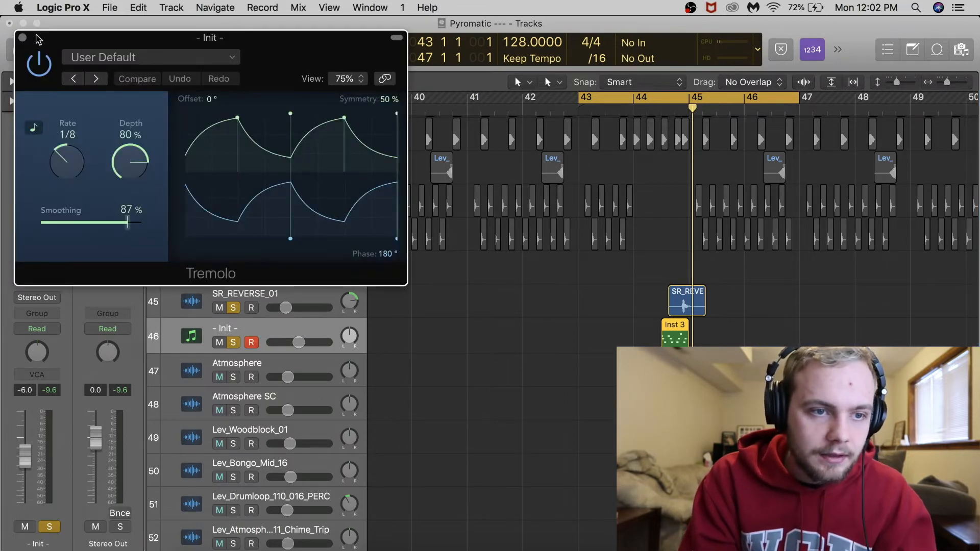
{"action": "left_click", "coordinate": [23, 37]}
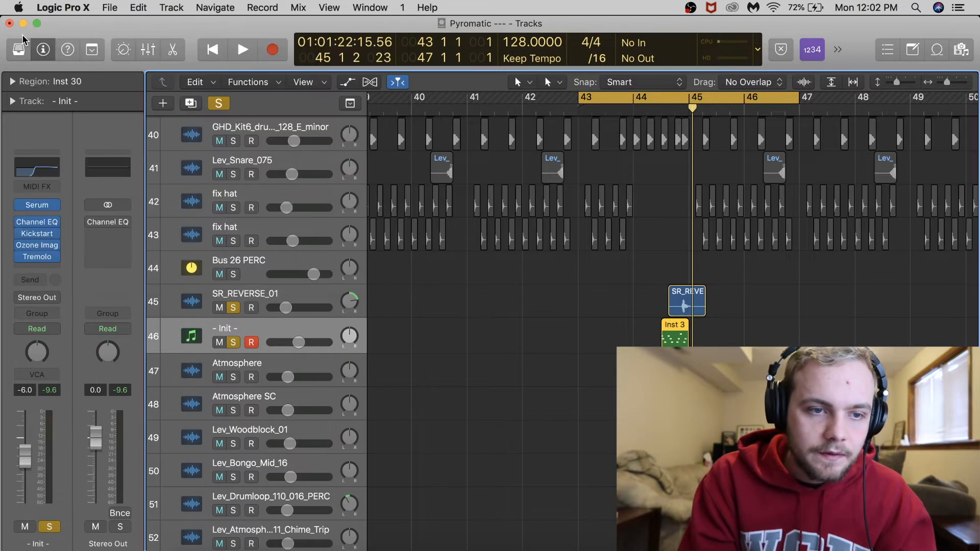
{"action": "left_click", "coordinate": [38, 247]}
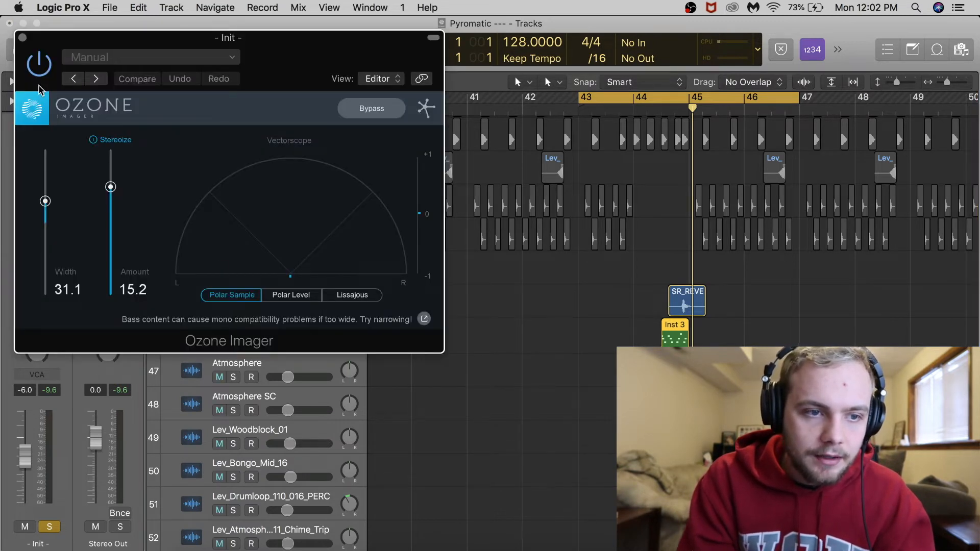
{"action": "left_click", "coordinate": [23, 38]}
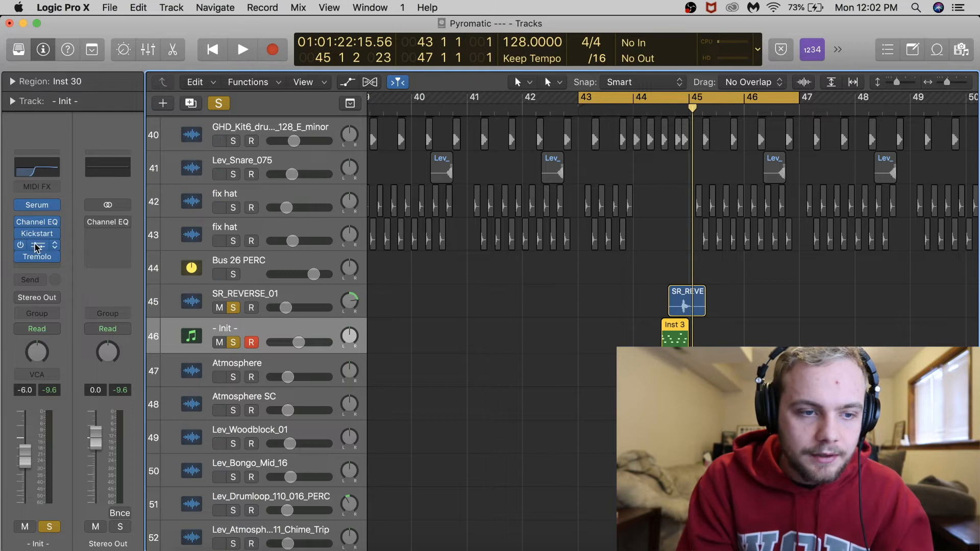
- Clear the track solos and listen to the full mix from bar 43 through the bar 44 fill into bar 45
{"action": "left_click", "coordinate": [219, 104]}
{"action": "scroll", "coordinate": [643, 135], "scroll_direction": "up", "scroll_amount": 5}
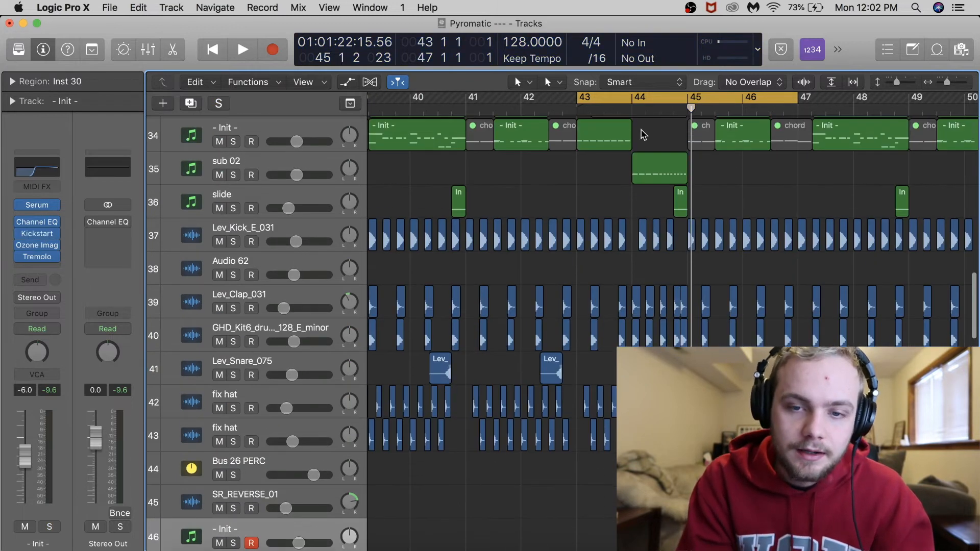
{"action": "key", "text": "space"}
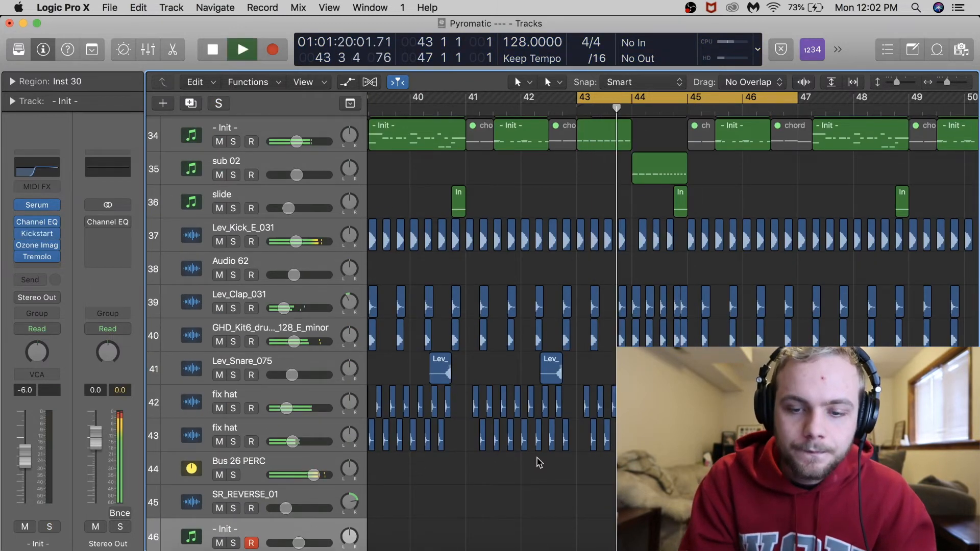
{"action": "scroll", "coordinate": [539, 463], "scroll_direction": "down", "scroll_amount": 4}
{"action": "scroll", "coordinate": [539, 463], "scroll_direction": "right", "scroll_amount": 5}
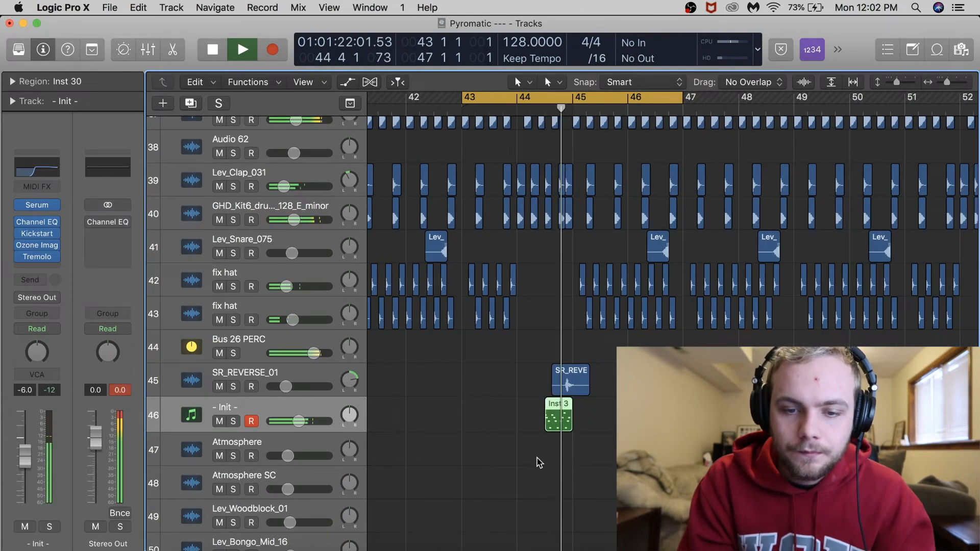
{"action": "scroll", "coordinate": [750, 264], "scroll_direction": "up", "scroll_amount": 7}
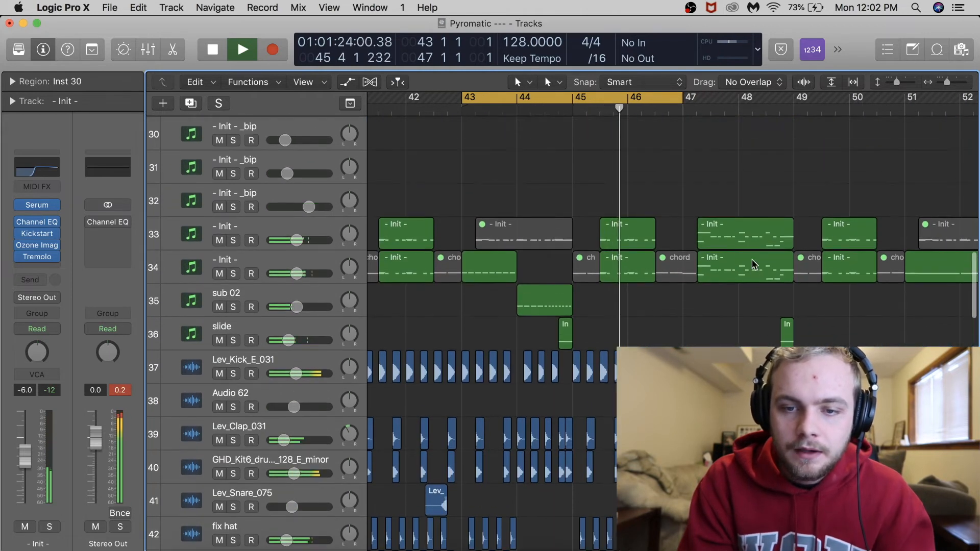
{"action": "key", "text": "space"}
- Play the end of the drop from bar 51 up to bar 53, following the bass and drum tracks
{"action": "key", "text": "super+Left"}
{"action": "scroll", "coordinate": [674, 176], "scroll_direction": "right", "scroll_amount": 3}
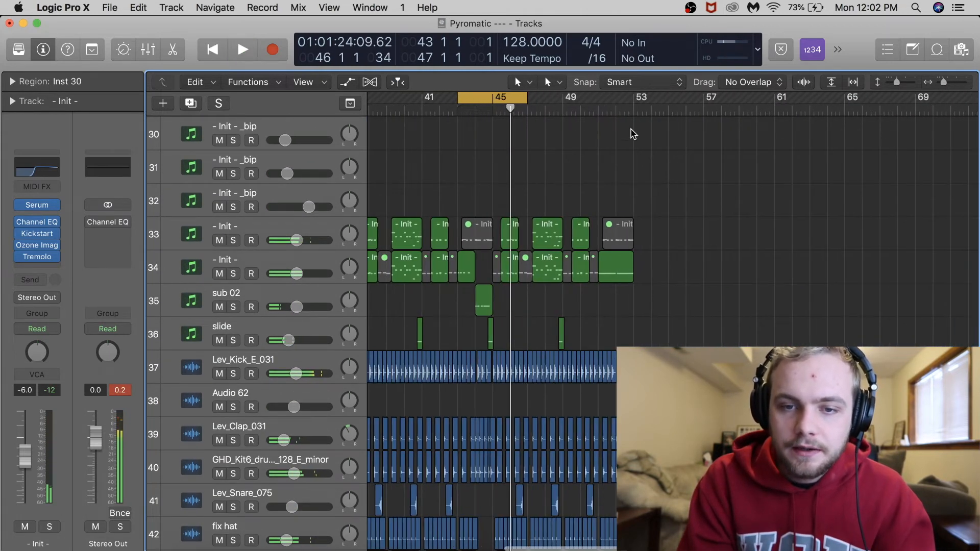
{"action": "double_click", "coordinate": [600, 109]}
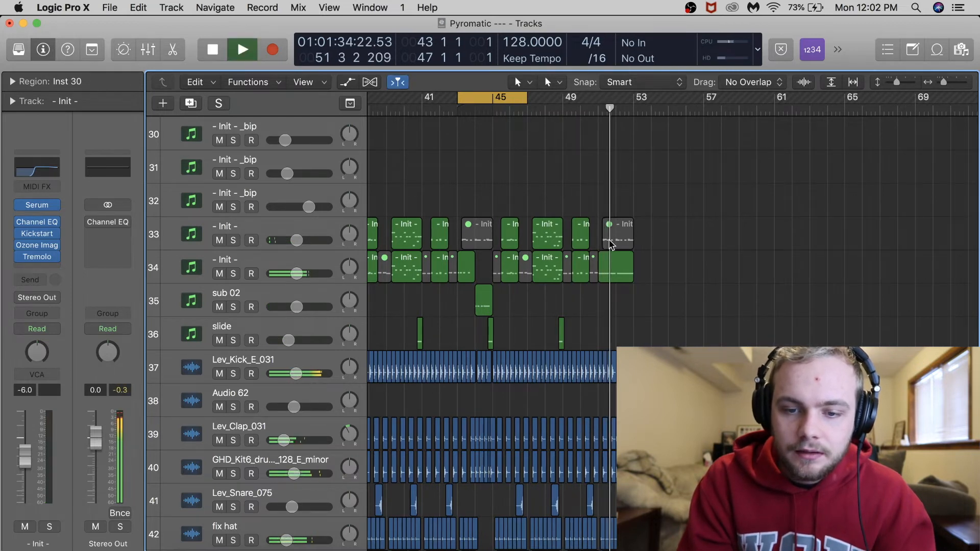
{"action": "scroll", "coordinate": [611, 244], "scroll_direction": "down", "scroll_amount": 5}
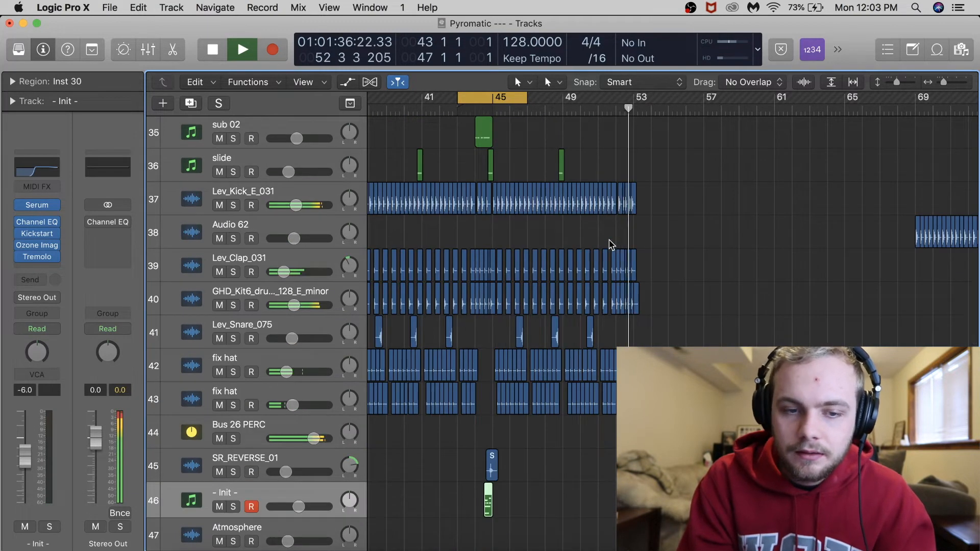
{"action": "scroll", "coordinate": [611, 244], "scroll_direction": "up", "scroll_amount": 5}
{"action": "key", "text": "space"}
- Show the track automation and examine the SAW Bus low-cut curve between bars 51 and 53
{"action": "key", "text": "a"}
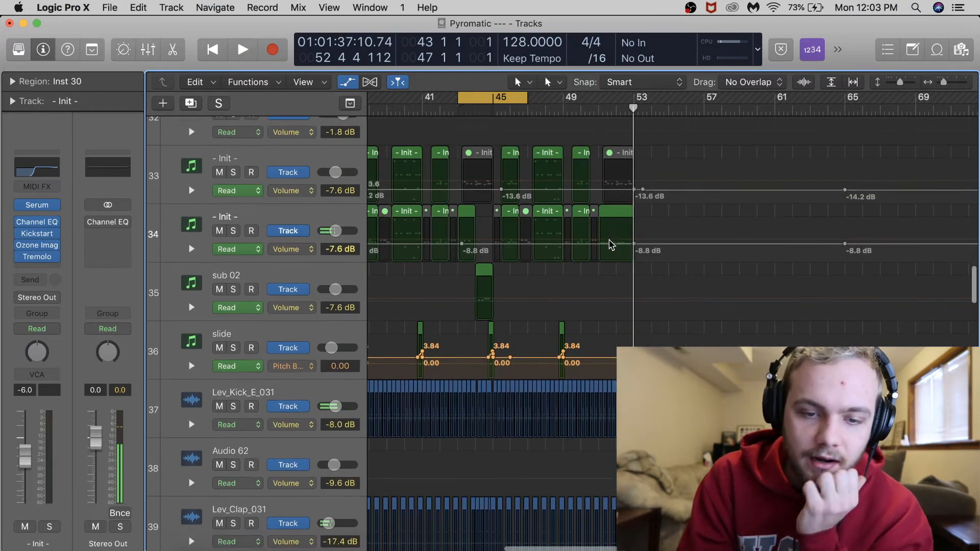
{"action": "scroll", "coordinate": [608, 243], "scroll_direction": "down", "scroll_amount": 2}
{"action": "scroll", "coordinate": [608, 243], "scroll_direction": "up", "scroll_amount": 15}
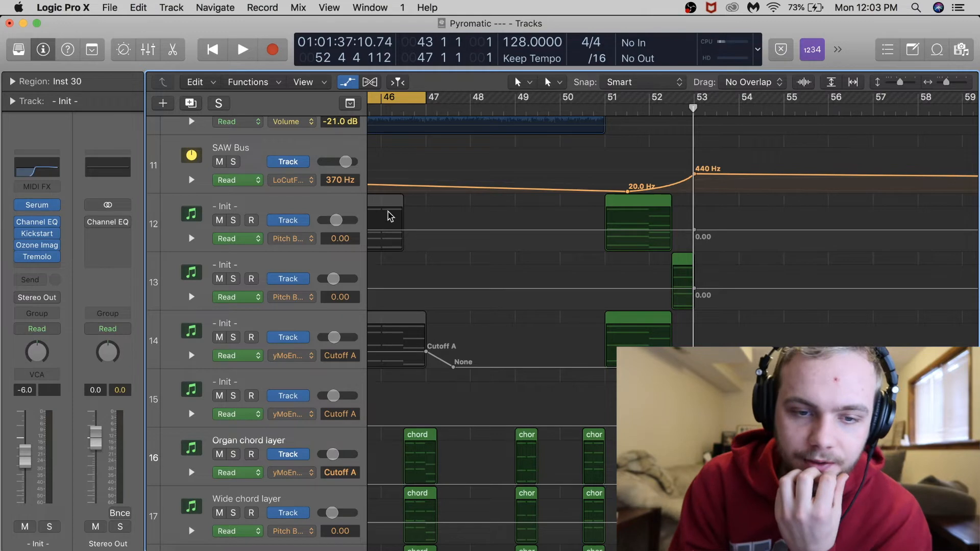
{"action": "scroll", "coordinate": [637, 184], "scroll_direction": "up", "scroll_amount": 2}
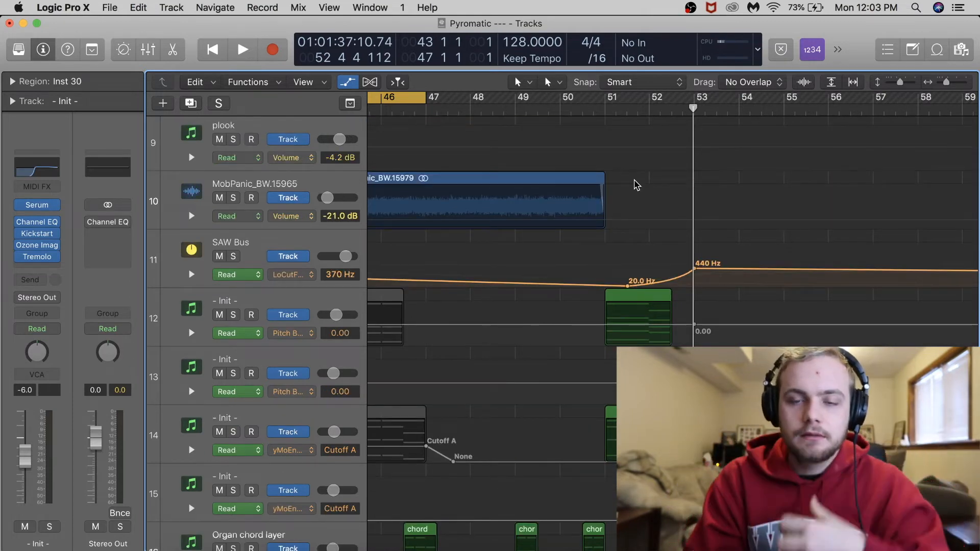
{"action": "scroll", "coordinate": [763, 298], "scroll_direction": "down", "scroll_amount": 15}
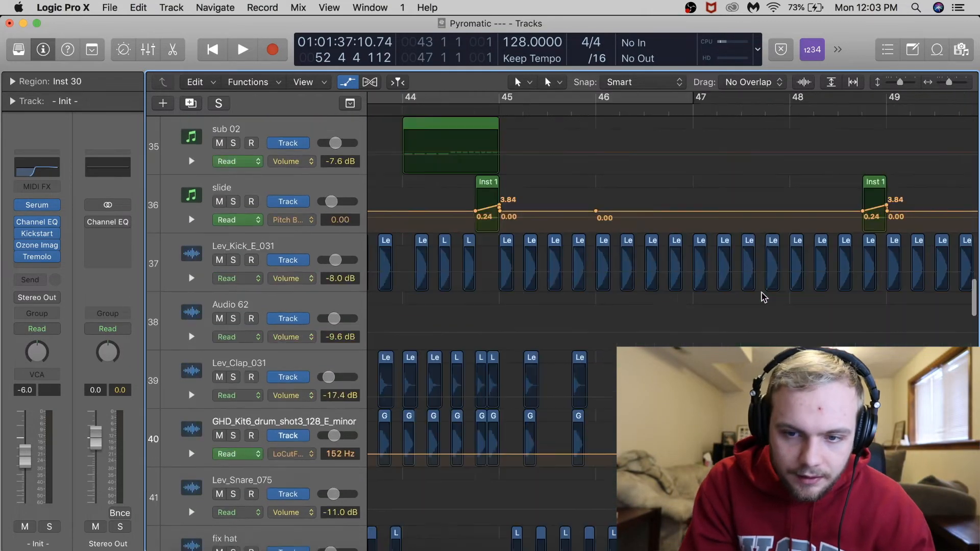
{"action": "scroll", "coordinate": [763, 297], "scroll_direction": "right", "scroll_amount": 5}
- Hide the track automation and play the gillchang_preset_serum section starting at bar 53
{"action": "key", "text": "a"}
{"action": "scroll", "coordinate": [763, 298], "scroll_direction": "down", "scroll_amount": 10}
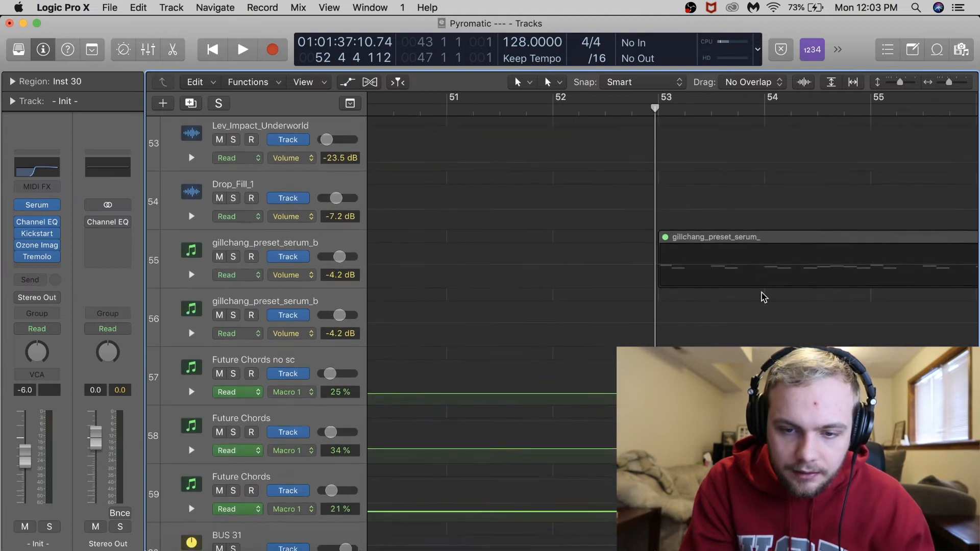
{"action": "scroll", "coordinate": [764, 298], "scroll_direction": "down", "scroll_amount": 10}
{"action": "scroll", "coordinate": [764, 297], "scroll_direction": "up", "scroll_amount": 7}
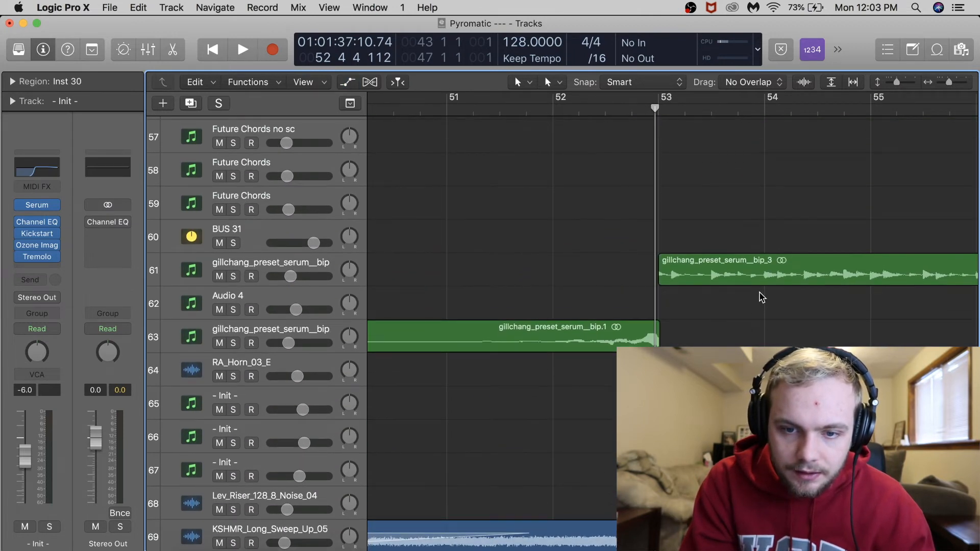
{"action": "scroll", "coordinate": [762, 297], "scroll_direction": "down", "scroll_amount": 5}
{"action": "key", "text": "space"}
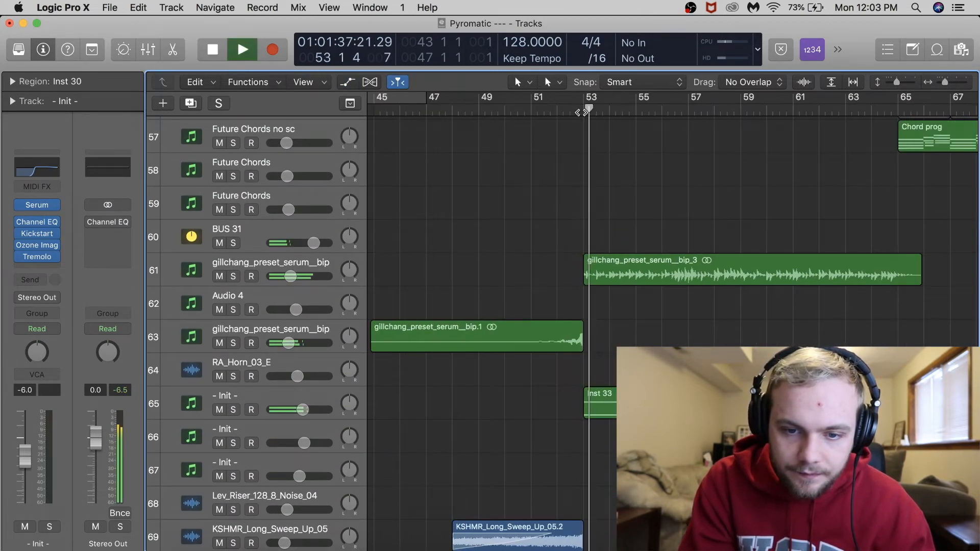
- Solo the gillchang_preset_serum__bip track with the region ending at bar 53, play its final part, and clear the solo
{"action": "key", "text": "space"}
{"action": "left_click", "coordinate": [234, 343]}
{"action": "left_click", "coordinate": [557, 112]}
{"action": "key", "text": "space"}
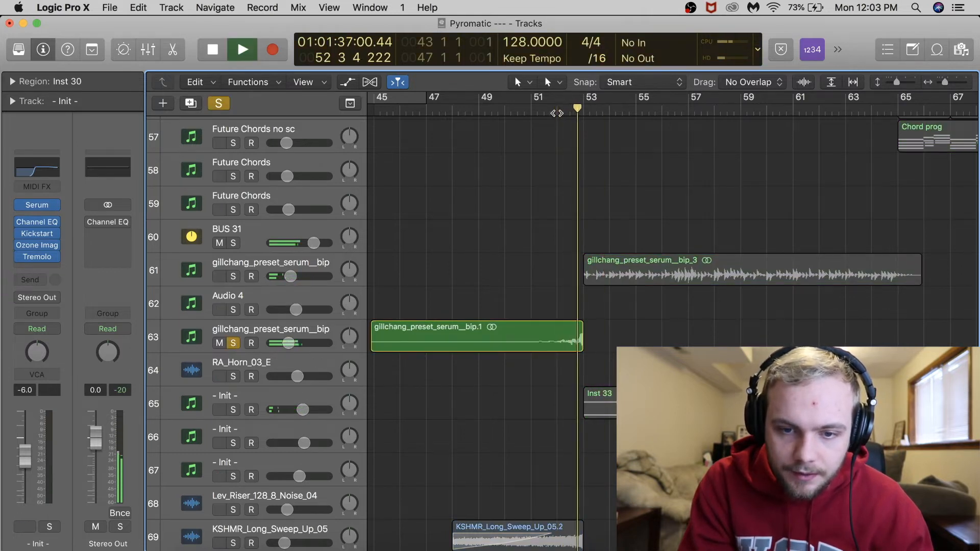
{"action": "key", "text": "space"}
{"action": "left_click", "coordinate": [236, 344]}
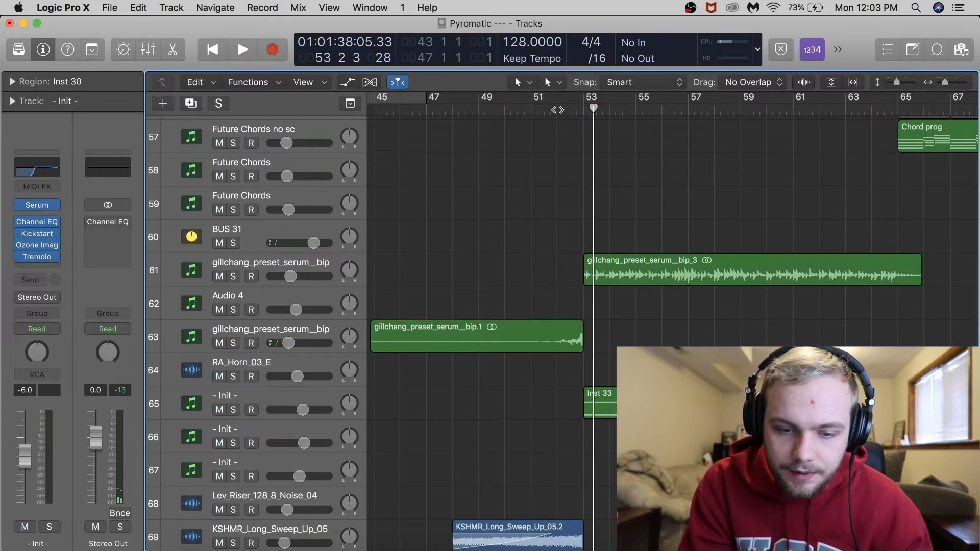
- Play the full mix from just before bar 53 and examine the sweep, percussion, bass and horn tracks through bar 59
{"action": "scroll", "coordinate": [576, 308], "scroll_direction": "down", "scroll_amount": 6}
{"action": "scroll", "coordinate": [575, 309], "scroll_direction": "up", "scroll_amount": 7}
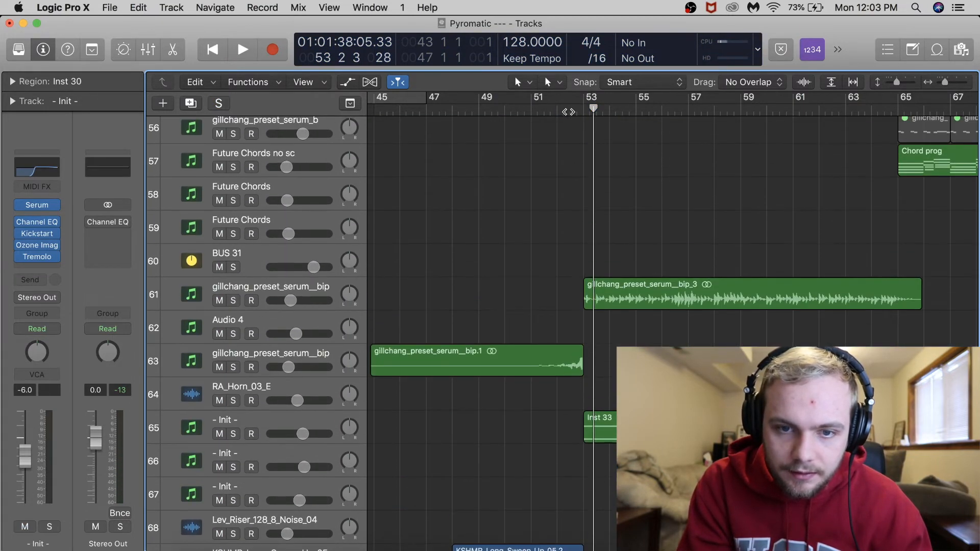
{"action": "key", "text": "space"}
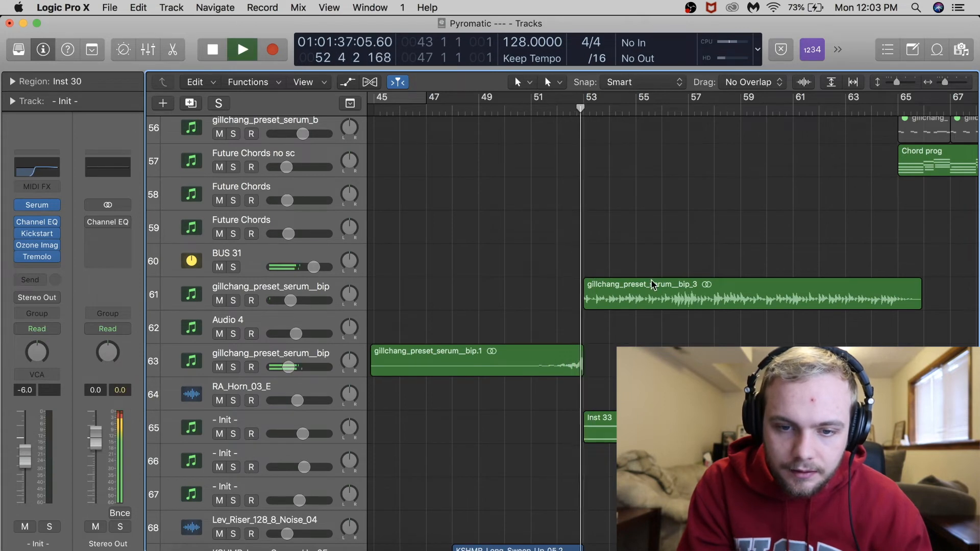
{"action": "scroll", "coordinate": [650, 279], "scroll_direction": "right", "scroll_amount": 4}
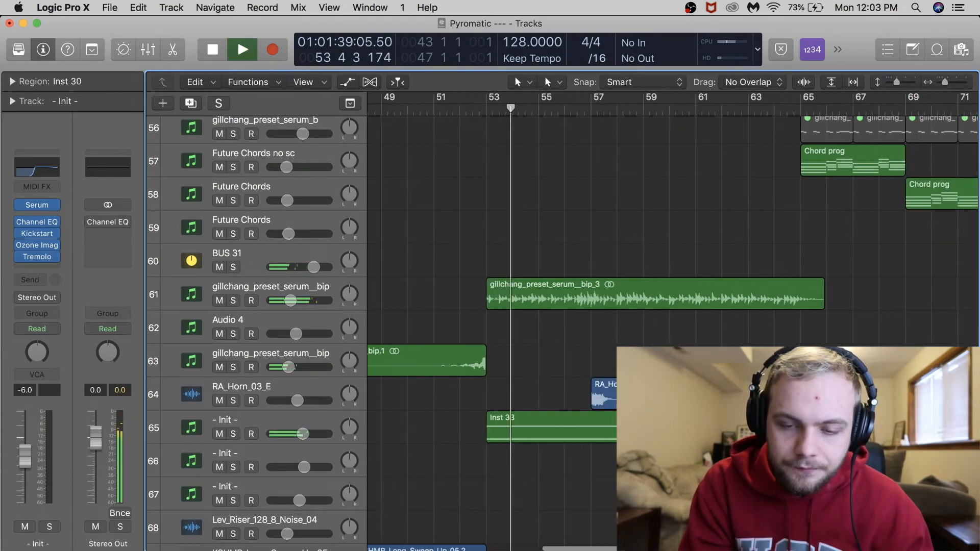
{"action": "scroll", "coordinate": [575, 309], "scroll_direction": "down", "scroll_amount": 12}
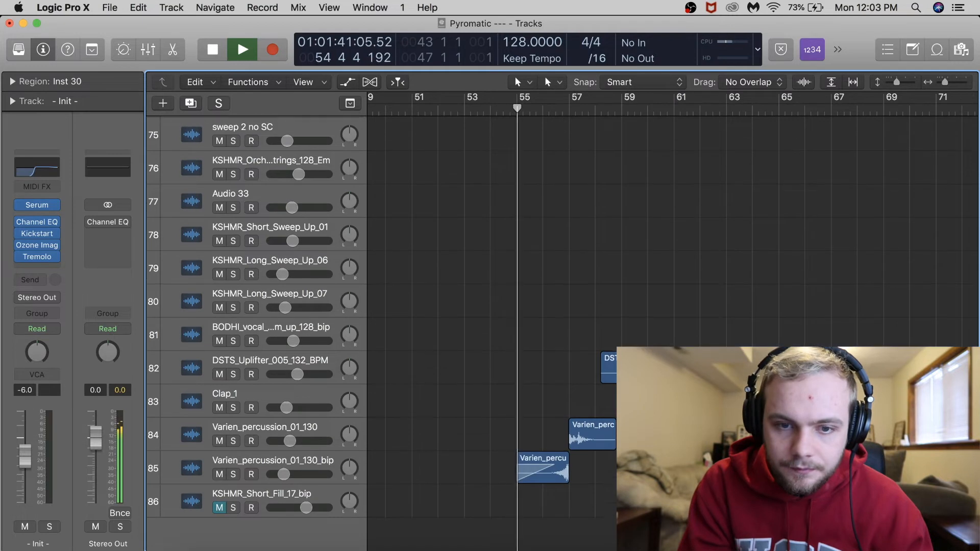
{"action": "scroll", "coordinate": [620, 337], "scroll_direction": "up", "scroll_amount": 5}
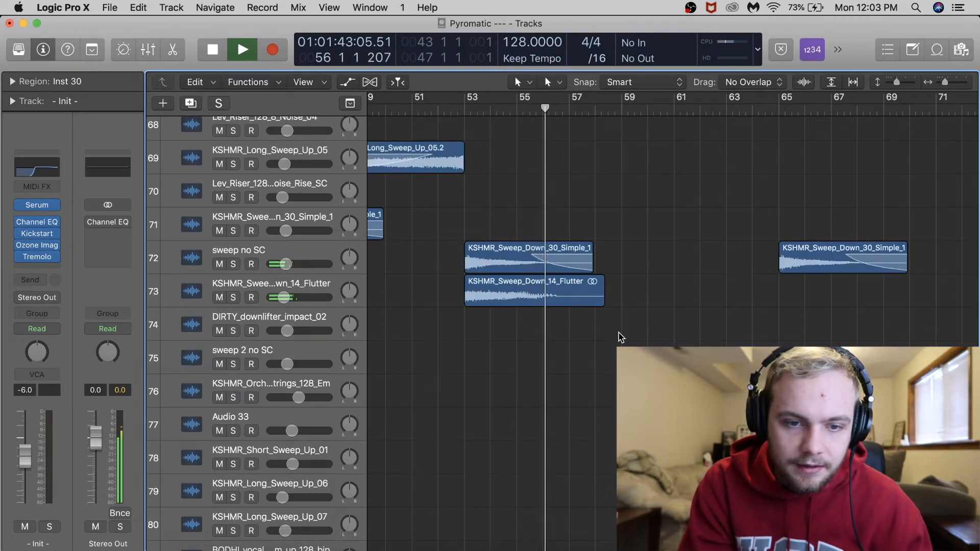
{"action": "scroll", "coordinate": [620, 337], "scroll_direction": "left", "scroll_amount": 8}
{"action": "scroll", "coordinate": [702, 321], "scroll_direction": "down", "scroll_amount": 6}
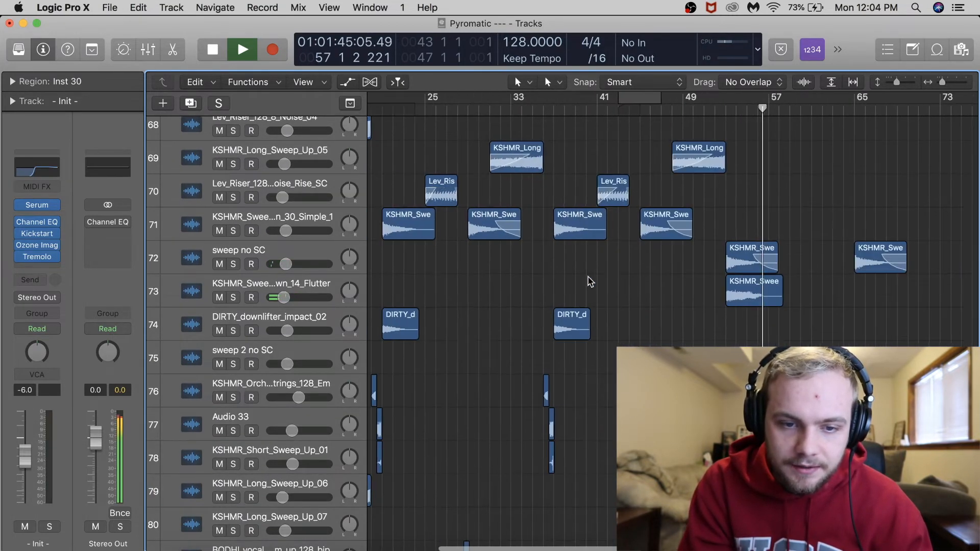
{"action": "scroll", "coordinate": [802, 301], "scroll_direction": "right", "scroll_amount": 10}
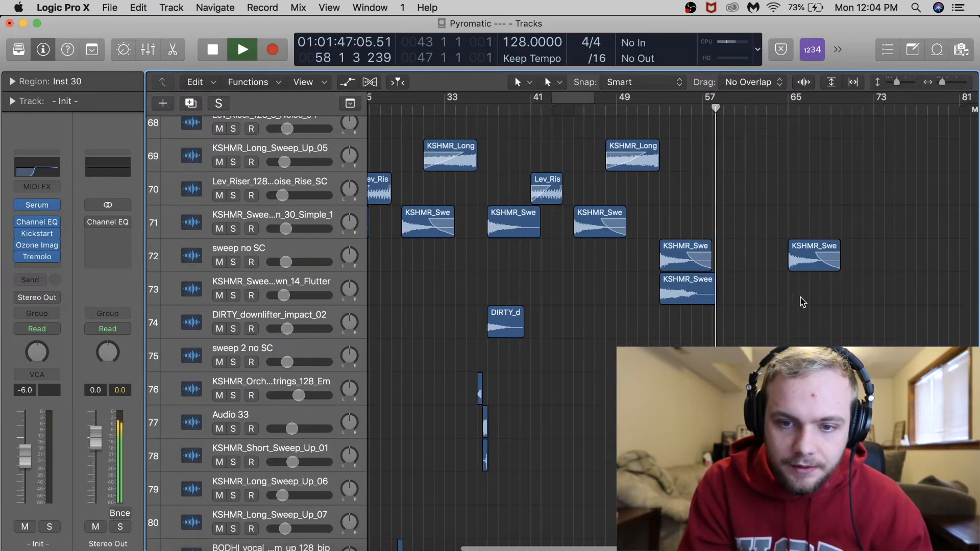
{"action": "scroll", "coordinate": [781, 296], "scroll_direction": "up", "scroll_amount": 6}
{"action": "scroll", "coordinate": [759, 295], "scroll_direction": "up", "scroll_amount": 6}
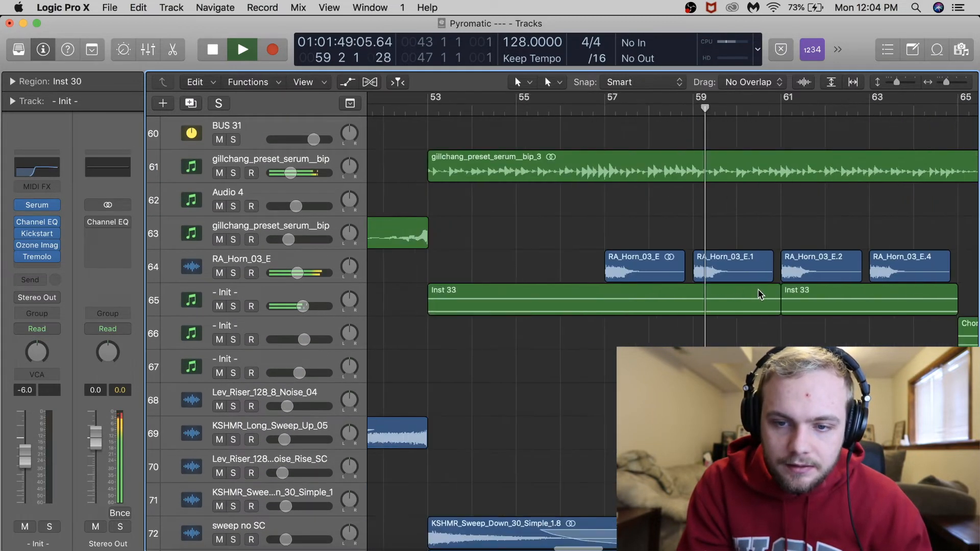
- Stop playback, solo the RA_Horn_03_E track and play its first horn hit from bar 57
{"action": "left_click", "coordinate": [595, 271]}
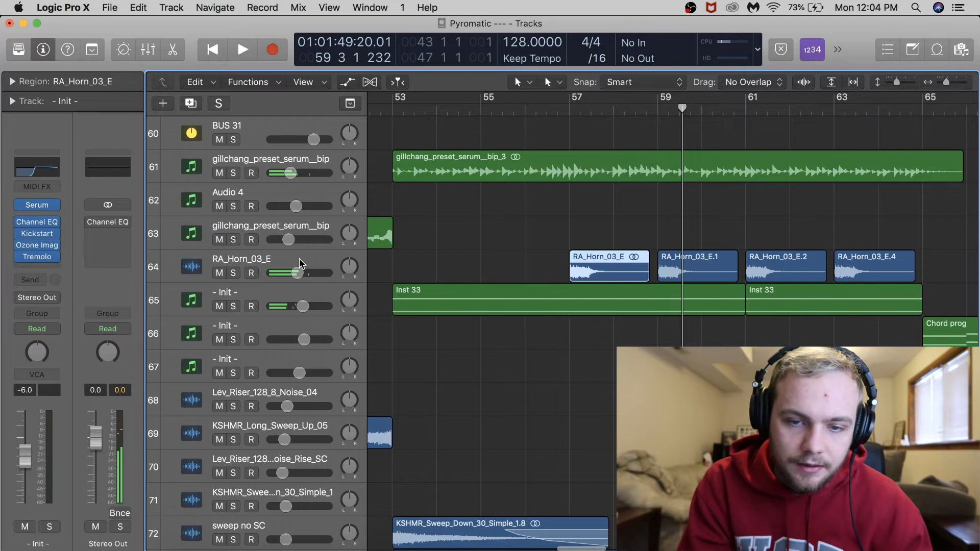
{"action": "left_click", "coordinate": [300, 263]}
{"action": "left_click", "coordinate": [238, 271]}
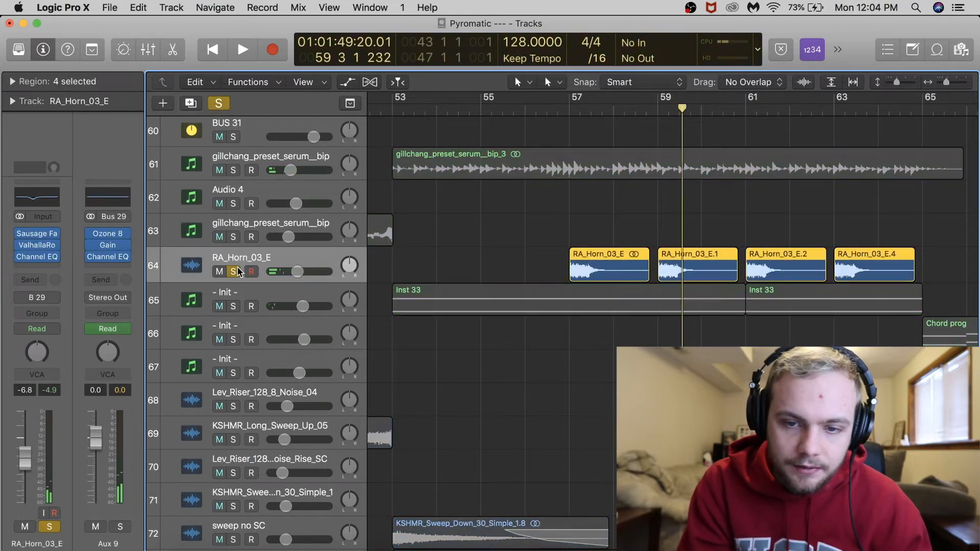
{"action": "left_click", "coordinate": [570, 110]}
{"action": "key", "text": "space"}
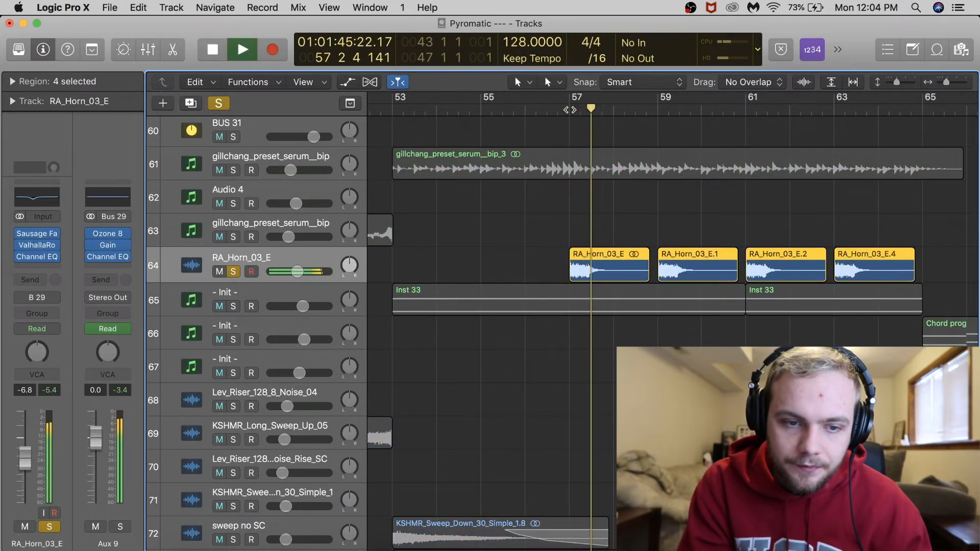
{"action": "key", "text": "space"}
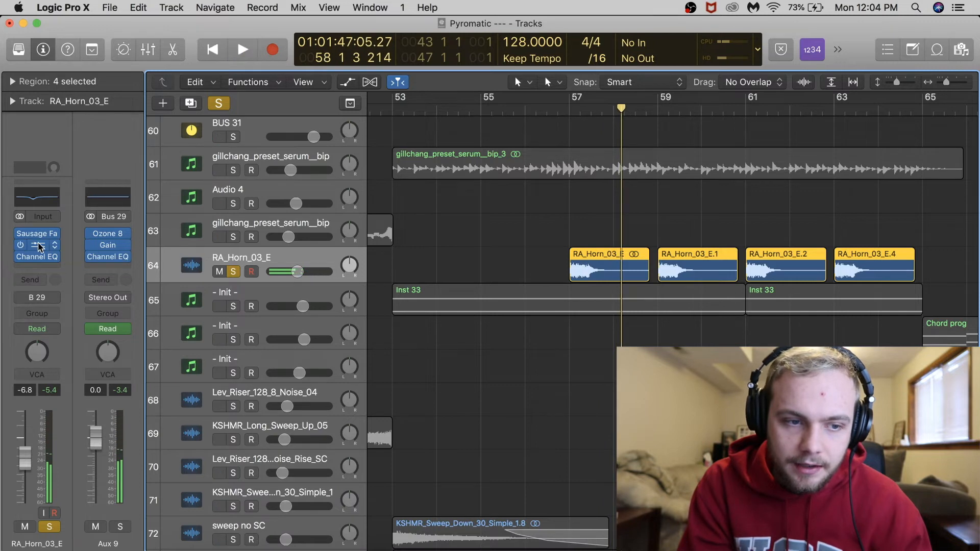
- Inspect the Valhalla reverb and Sausage Fattener settings on the RA_Horn_03_E track and close both plug-ins
{"action": "left_click", "coordinate": [39, 247]}
{"action": "left_click", "coordinate": [22, 39]}
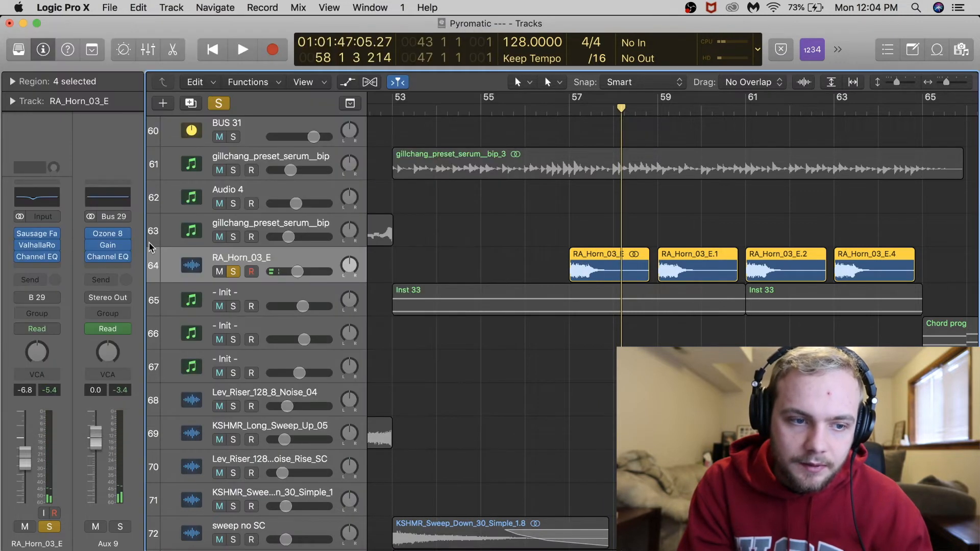
{"action": "left_click", "coordinate": [41, 234]}
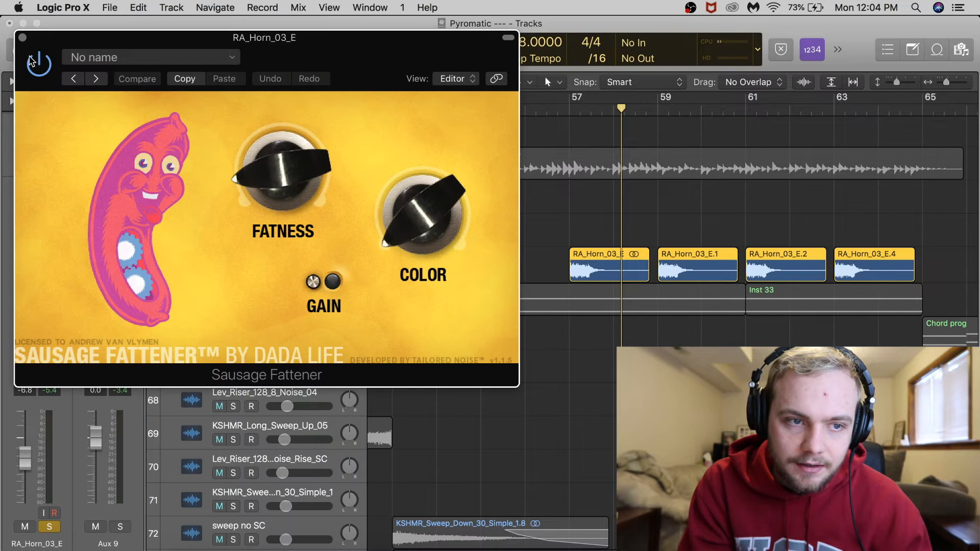
{"action": "left_click", "coordinate": [22, 38]}
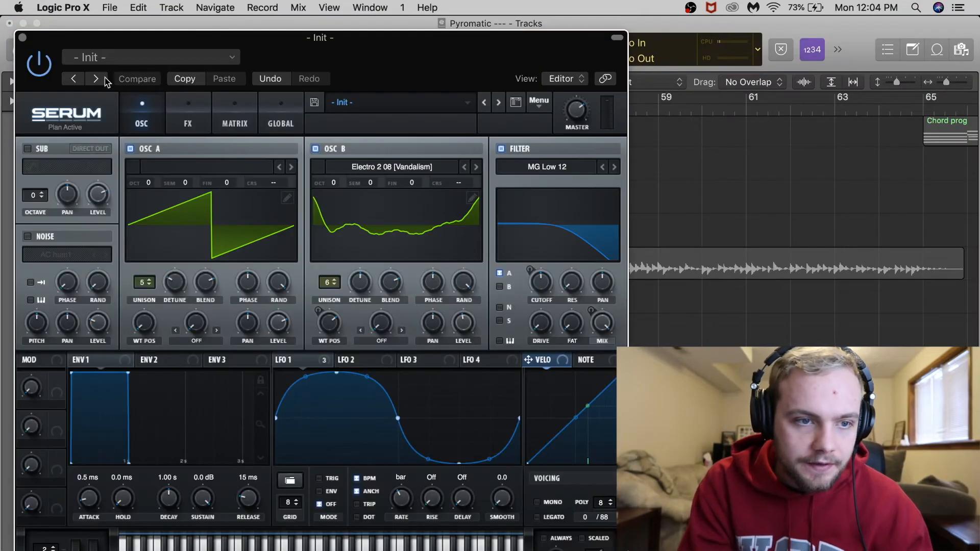
- Play the soloed - Init - track from bar 53 with its Serum patch open, then stop and hide the plug-in window
{"action": "scroll", "coordinate": [790, 271], "scroll_direction": "left", "scroll_amount": 10}
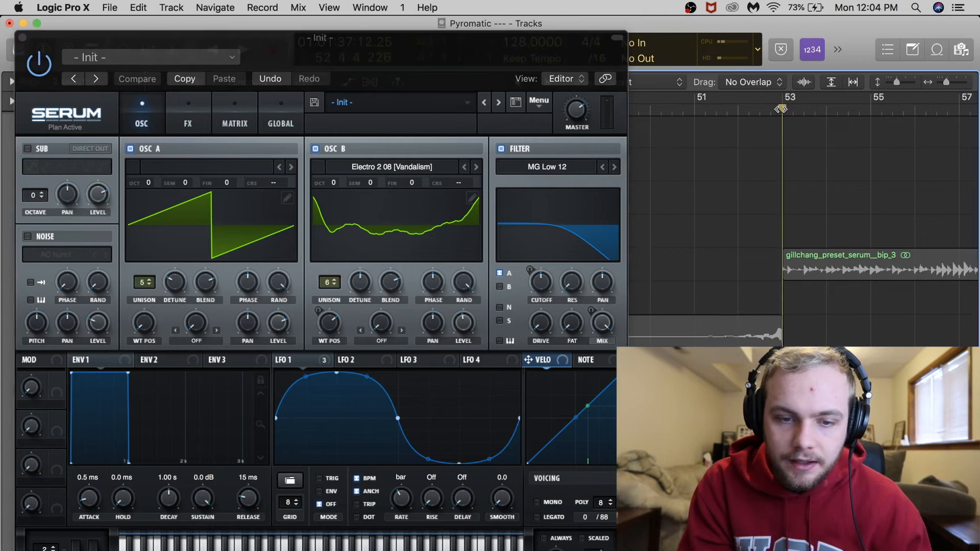
{"action": "key", "text": "space"}
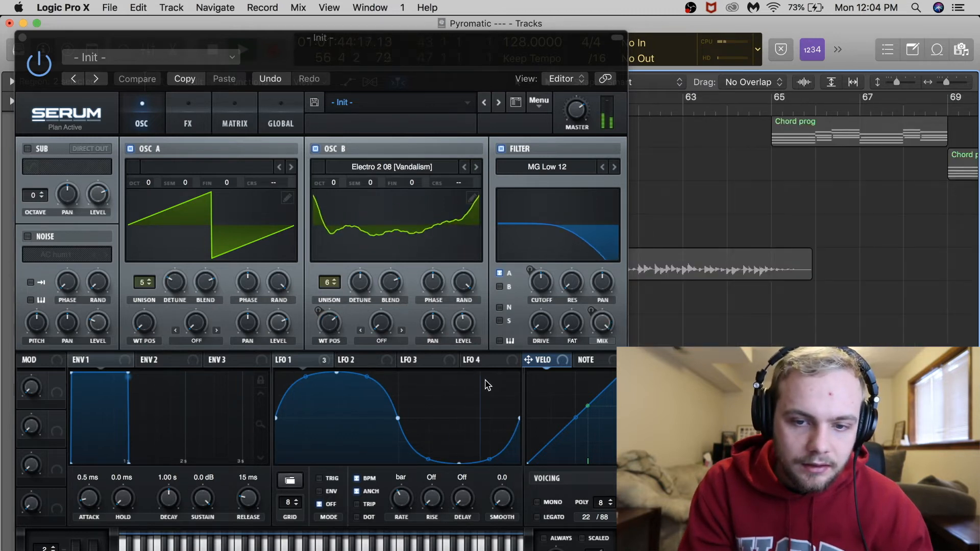
{"action": "key", "text": "space"}
{"action": "key", "text": "v"}
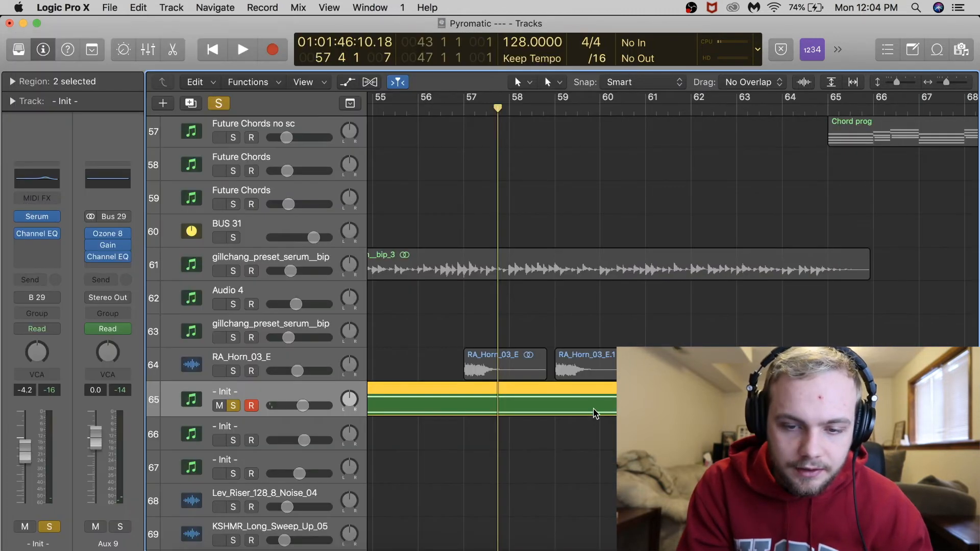
- Examine the notes of the Inst 33 regions in the Piano Roll, sound the low key, and close the editor
{"action": "key", "text": "p"}
{"action": "key", "text": "super+Left"}
{"action": "left_click", "coordinate": [328, 470]}
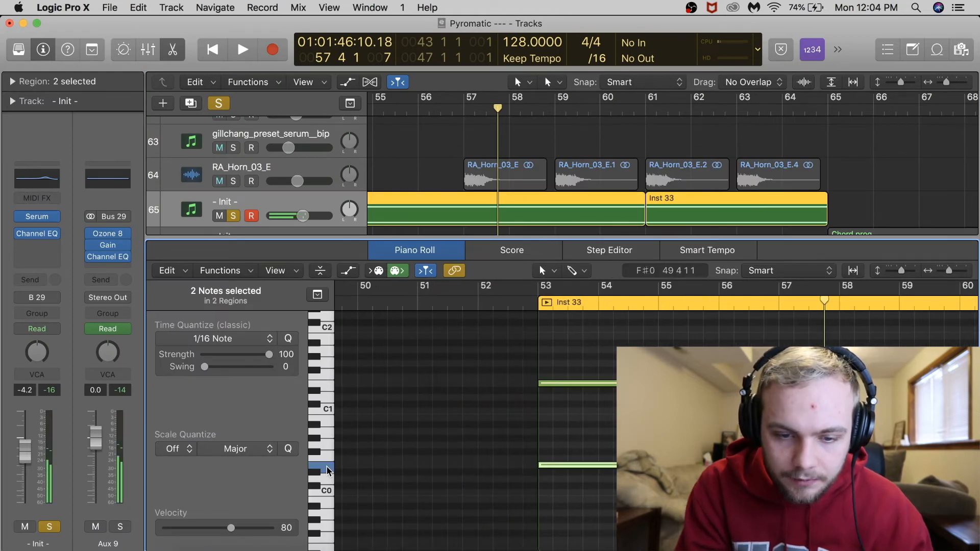
{"action": "key", "text": "p"}
{"action": "left_click", "coordinate": [615, 481]}
{"action": "key", "text": "super+Left"}
{"action": "key", "text": "super+Left"}
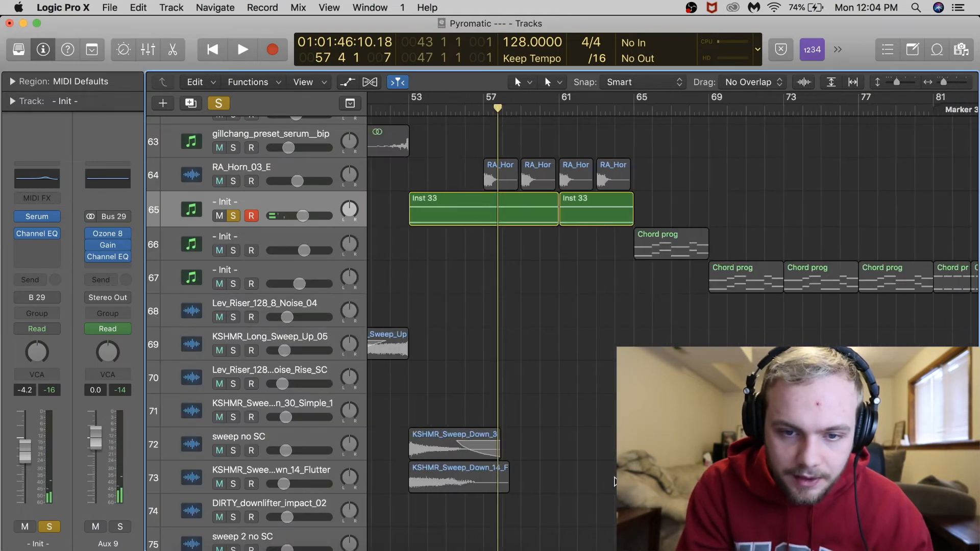
- Clear the solo on the - Init - track and view the channel strips of Audio 4 and the gillchang_preset_serum__bip track
{"action": "scroll", "coordinate": [616, 481], "scroll_direction": "up", "scroll_amount": 4}
{"action": "scroll", "coordinate": [615, 482], "scroll_direction": "left", "scroll_amount": 5}
{"action": "scroll", "coordinate": [232, 331], "scroll_direction": "up", "scroll_amount": 1}
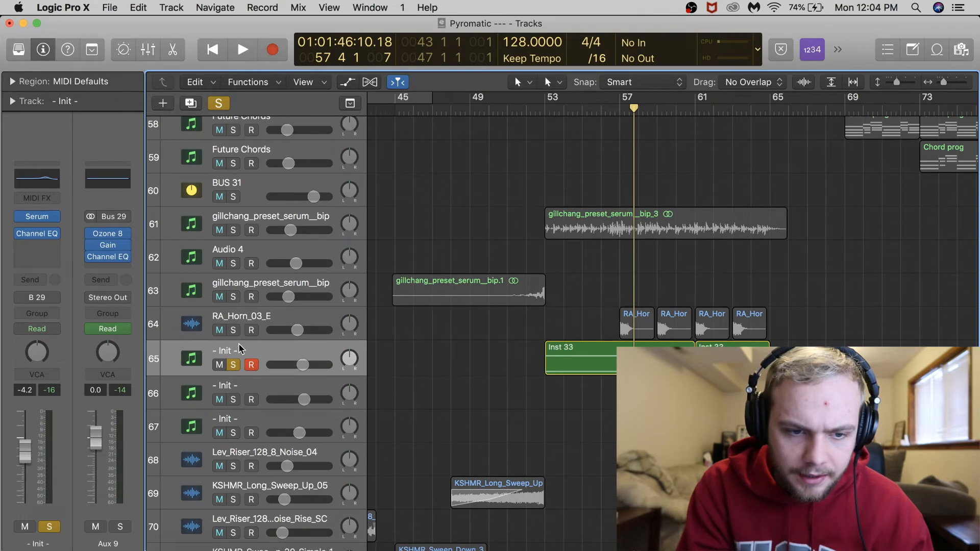
{"action": "left_click", "coordinate": [234, 365]}
{"action": "left_click", "coordinate": [244, 253]}
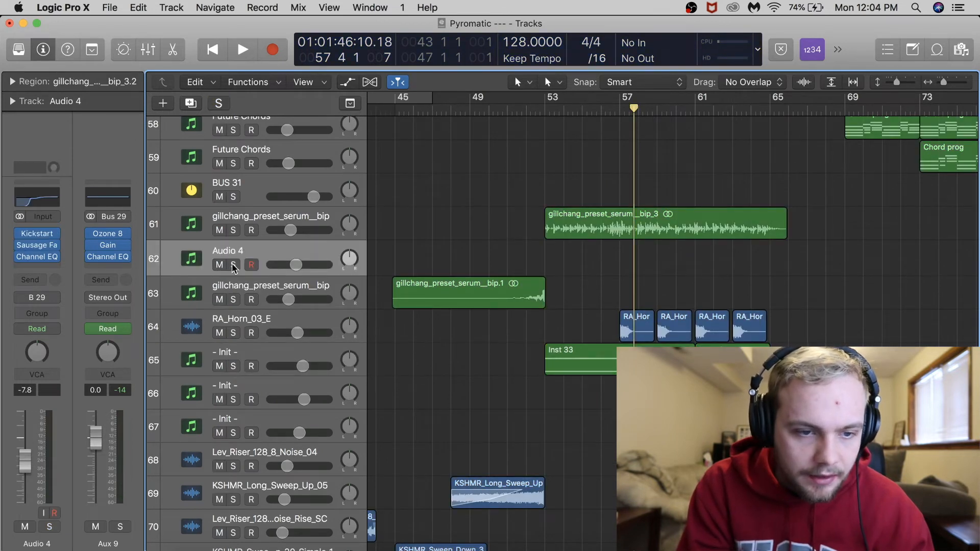
{"action": "left_click", "coordinate": [274, 289]}
- Locate the plook track's regions in the intro and show its channel strip, then return to the section at bar 53
{"action": "scroll", "coordinate": [274, 290], "scroll_direction": "up", "scroll_amount": 4}
{"action": "scroll", "coordinate": [541, 282], "scroll_direction": "up", "scroll_amount": 20}
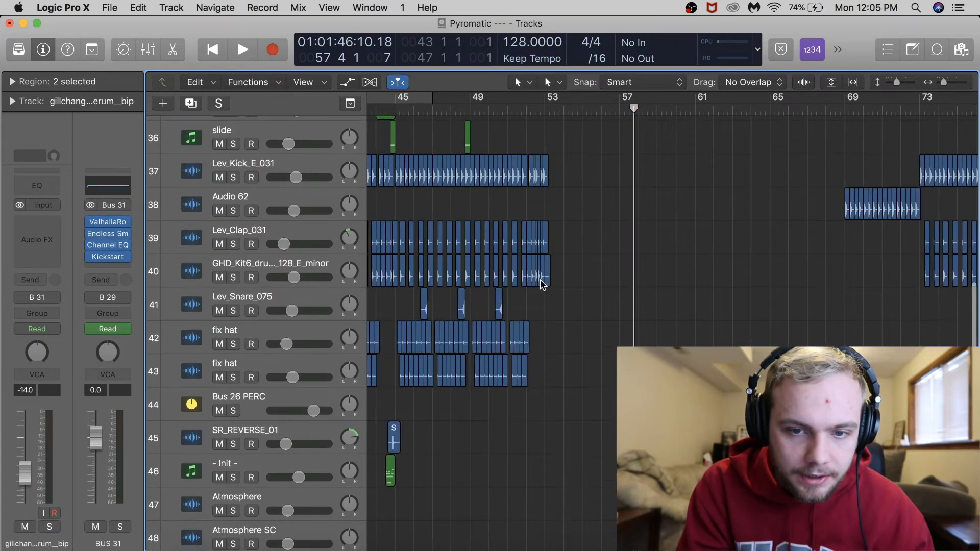
{"action": "scroll", "coordinate": [542, 285], "scroll_direction": "left", "scroll_amount": 15}
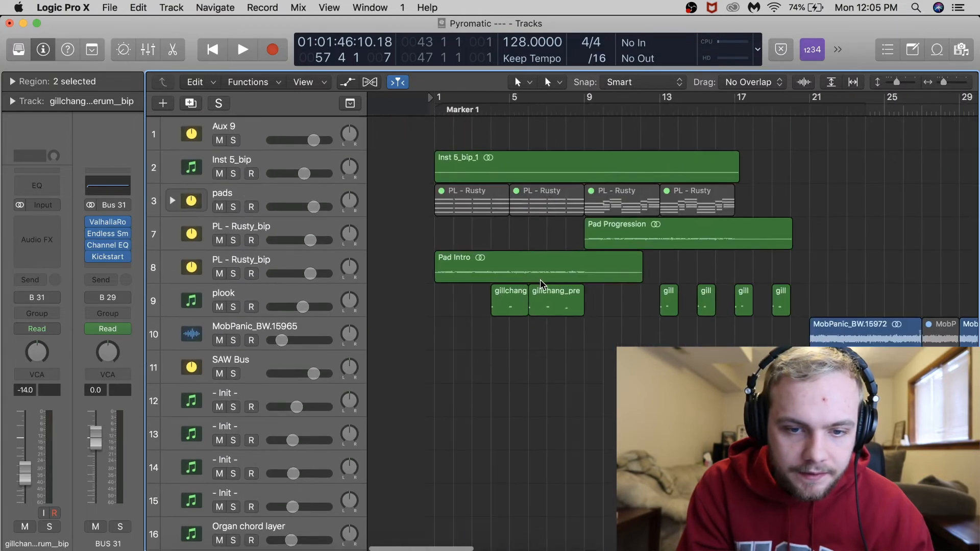
{"action": "left_click", "coordinate": [526, 303]}
{"action": "scroll", "coordinate": [773, 329], "scroll_direction": "right", "scroll_amount": 20}
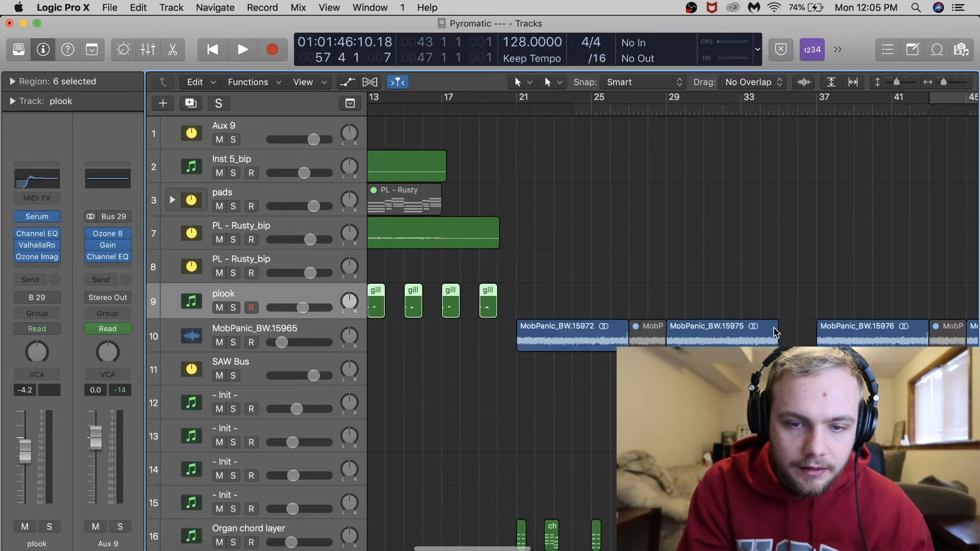
{"action": "scroll", "coordinate": [440, 368], "scroll_direction": "down", "scroll_amount": 5}
{"action": "scroll", "coordinate": [439, 367], "scroll_direction": "down", "scroll_amount": 20}
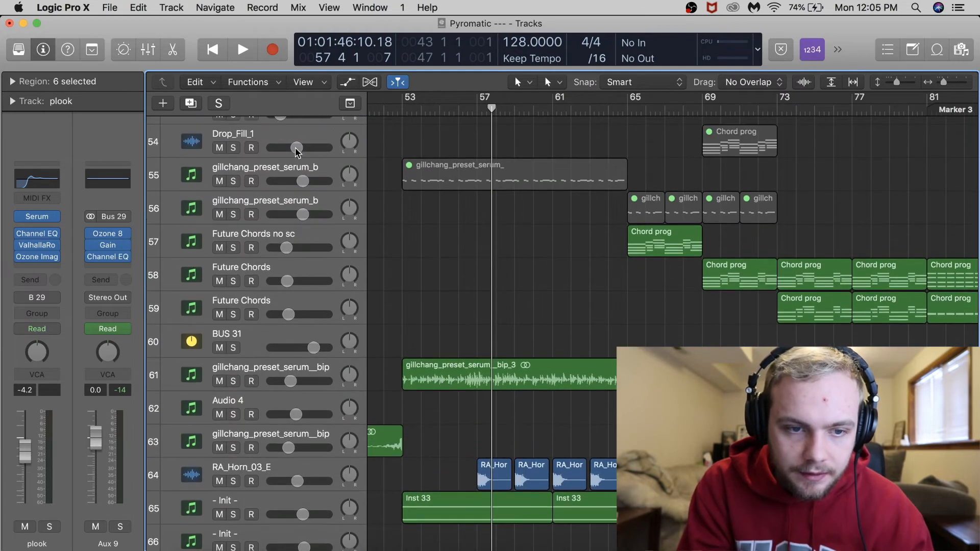
- Solo the gillchang_preset_serum_b region starting at bar 53 and play it from there
{"action": "left_click", "coordinate": [465, 177]}
{"action": "key", "text": "s"}
{"action": "key", "text": "space"}
{"action": "key", "text": "space"}
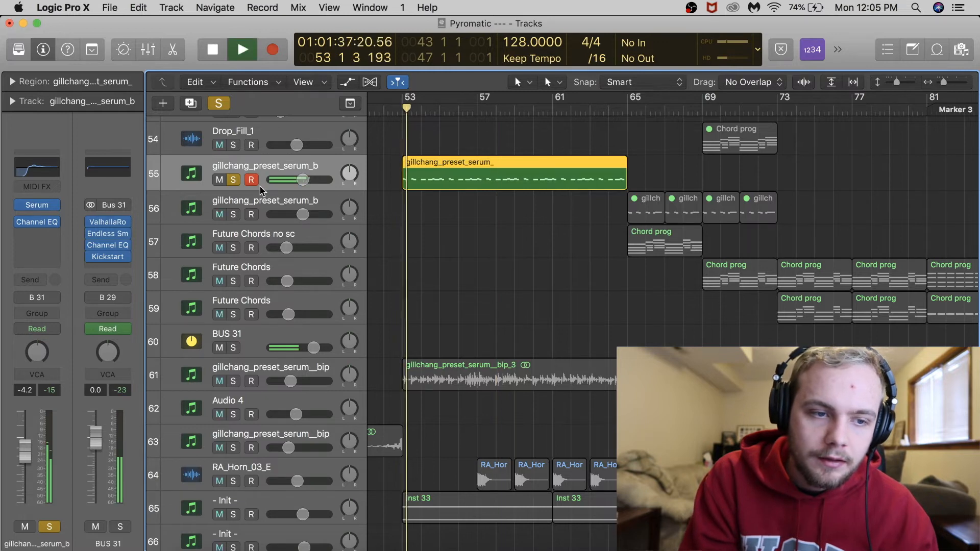
- Inspect the gillchang_preset_serum_b track's Serum oscillators and effects, then close the synth
{"action": "key", "text": "v"}
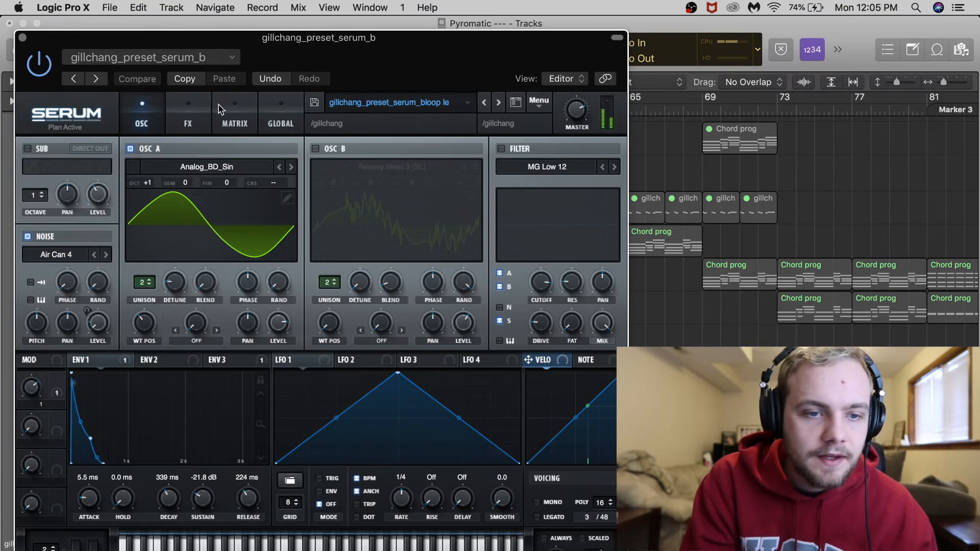
{"action": "left_click", "coordinate": [187, 113]}
{"action": "left_click", "coordinate": [22, 37]}
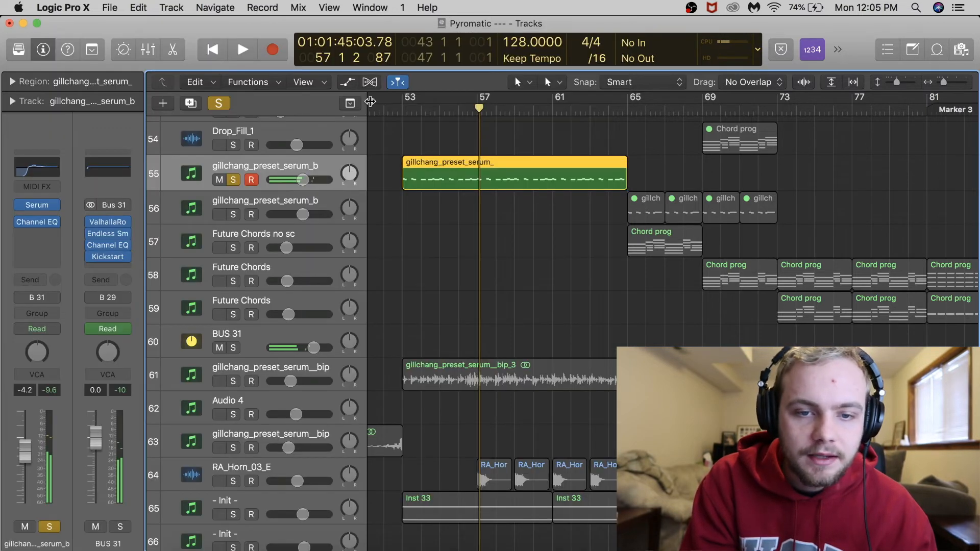
- Unsolo and mute the gillchang_preset_serum_b track, and select the four RA_Horn_03_E regions starting at bar 57
{"action": "key", "text": "ctrl+s"}
{"action": "key", "text": "ctrl+m"}
{"action": "scroll", "coordinate": [510, 332], "scroll_direction": "down", "scroll_amount": 10}
{"action": "scroll", "coordinate": [511, 332], "scroll_direction": "left", "scroll_amount": 3}
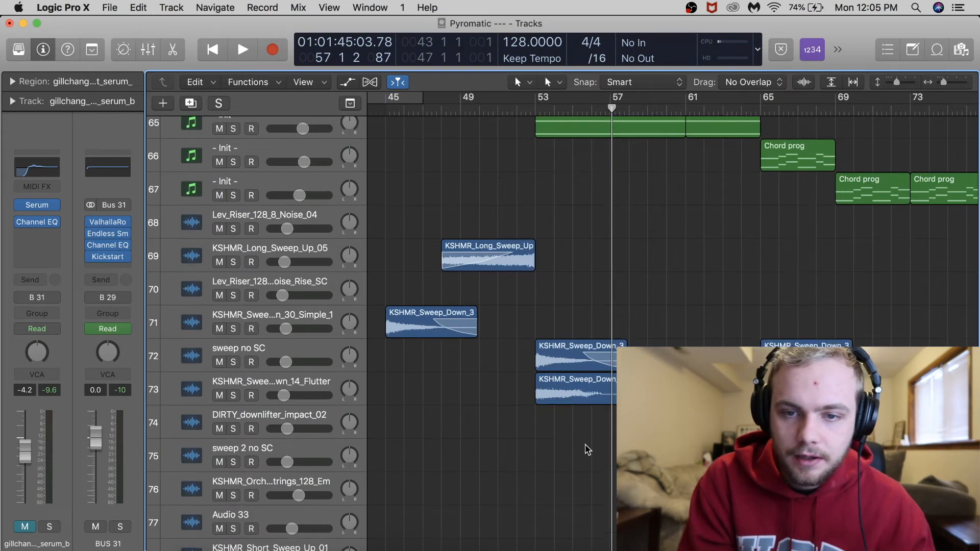
{"action": "scroll", "coordinate": [587, 449], "scroll_direction": "up", "scroll_amount": 6}
{"action": "scroll", "coordinate": [587, 449], "scroll_direction": "right", "scroll_amount": 2}
{"action": "left_click_drag", "start_coordinate": [743, 346], "coordinate": [532, 348]}
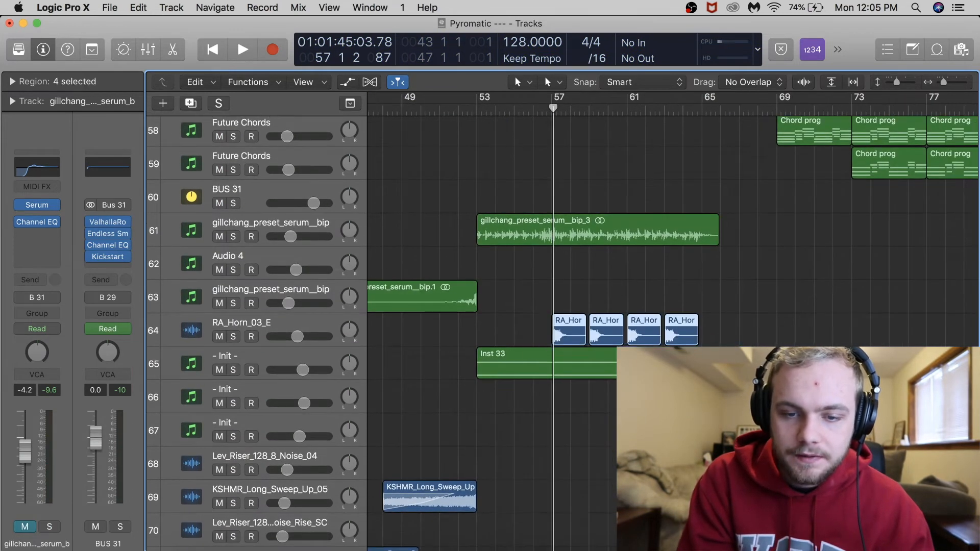
- Solo the Varien_percussion_01_130 and Varien_percussion_01_130_bip tracks and play the reversed swell into bar 57
{"action": "scroll", "coordinate": [541, 436], "scroll_direction": "down", "scroll_amount": 10}
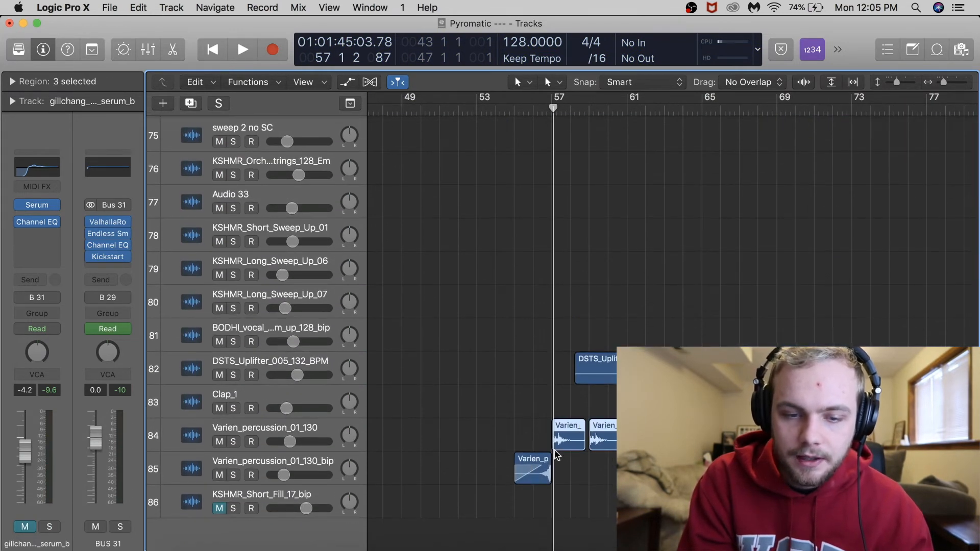
{"action": "key", "text": "super+Right"}
{"action": "key", "text": "super+Right"}
{"action": "key", "text": "super+Right"}
{"action": "key", "text": "super+Right"}
{"action": "key", "text": "super+Right"}
{"action": "key", "text": "space"}
{"action": "key", "text": "ctrl+s"}
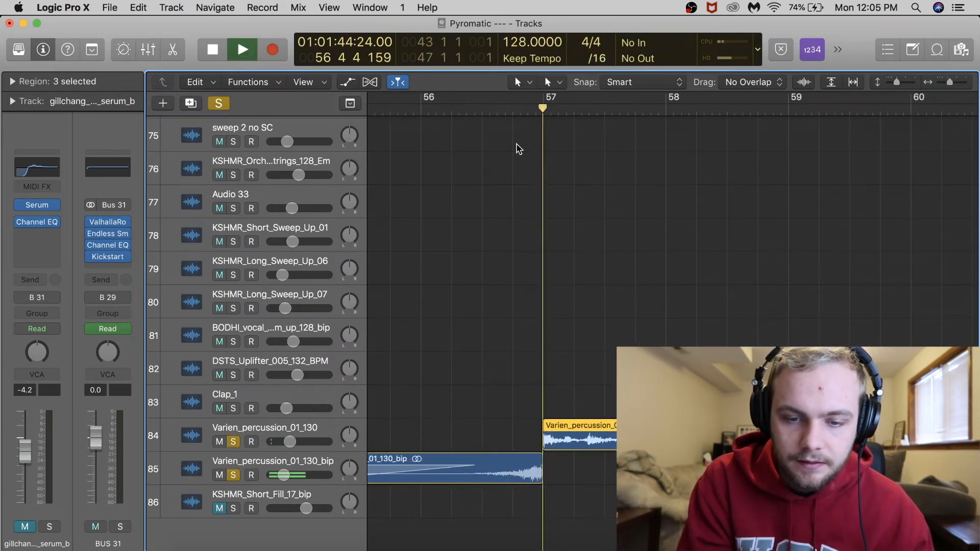
- Add the DSTS_Uplifter_005_132_BPM.4 region to the soloed percussion layers and keep playing them through bar 60
{"action": "key", "text": "super+Left"}
{"action": "key", "text": "super+Left"}
{"action": "key", "text": "super+Left"}
{"action": "key", "text": "super+Left"}
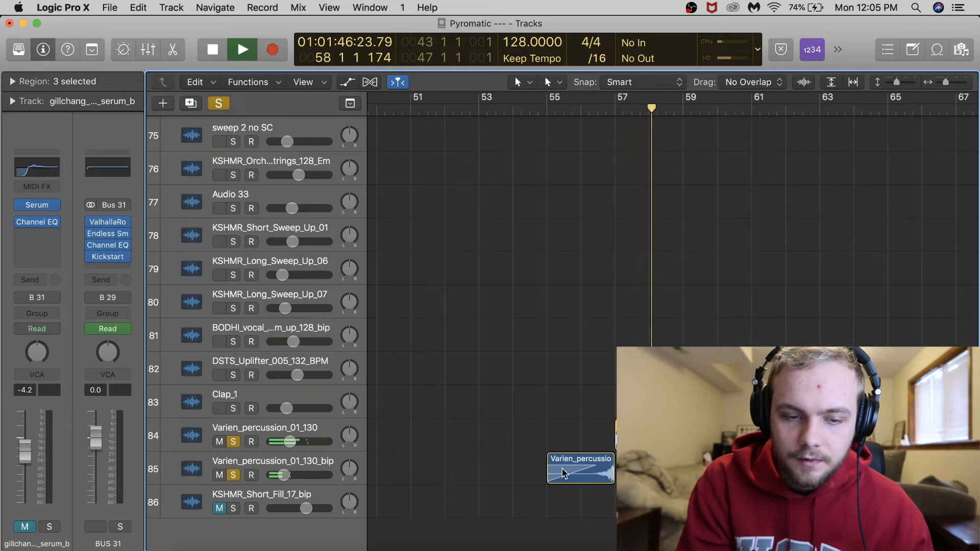
{"action": "scroll", "coordinate": [526, 468], "scroll_direction": "right", "scroll_amount": 5}
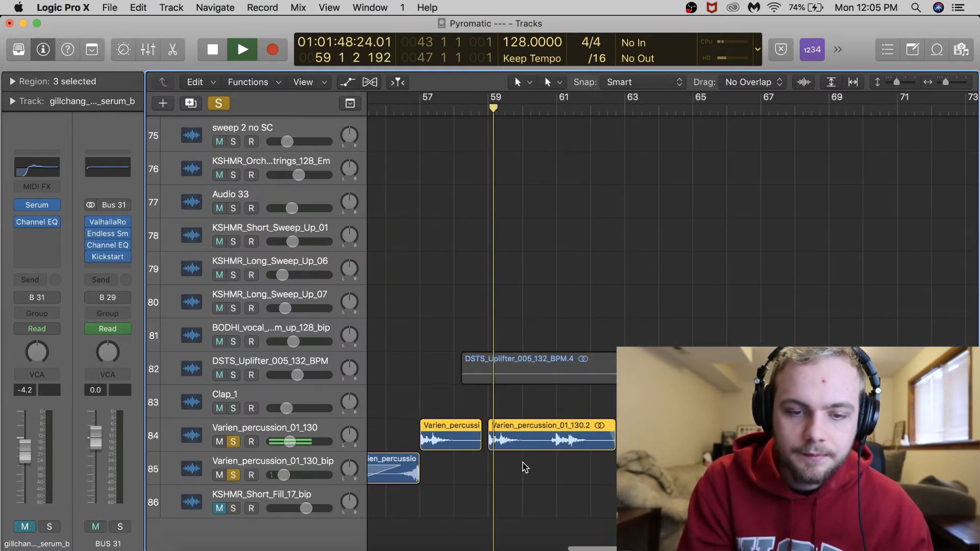
{"action": "left_click", "coordinate": [587, 367], "text": "shift"}
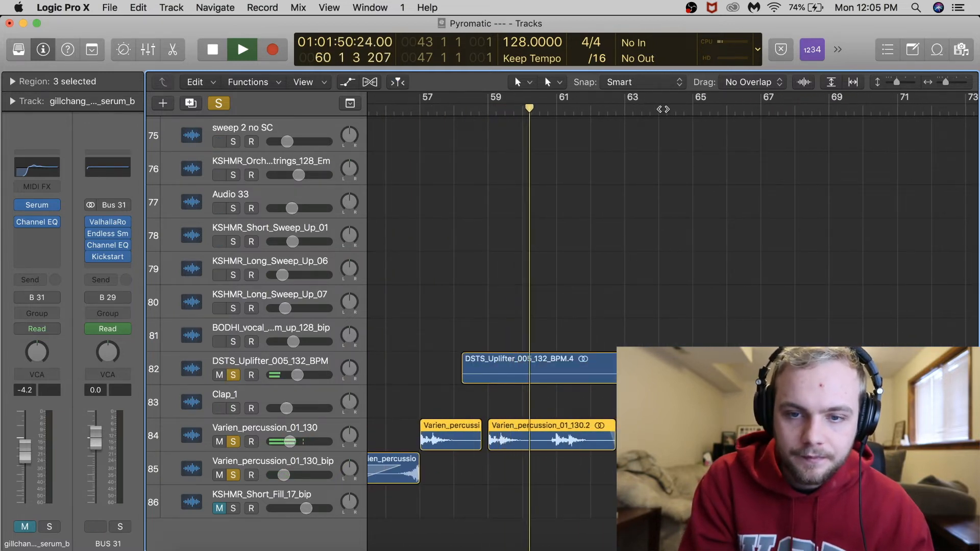
- Stop playback, solo the four RA_Horn_03_E regions starting at bar 57, and play them
{"action": "scroll", "coordinate": [584, 440], "scroll_direction": "up", "scroll_amount": 10}
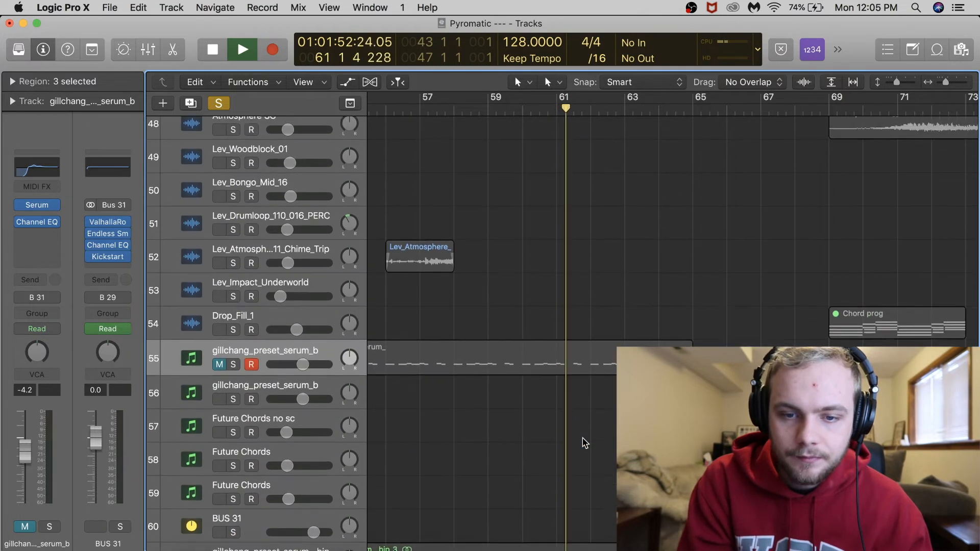
{"action": "scroll", "coordinate": [585, 442], "scroll_direction": "down", "scroll_amount": 15}
{"action": "scroll", "coordinate": [585, 442], "scroll_direction": "up", "scroll_amount": 9}
{"action": "key", "text": "space"}
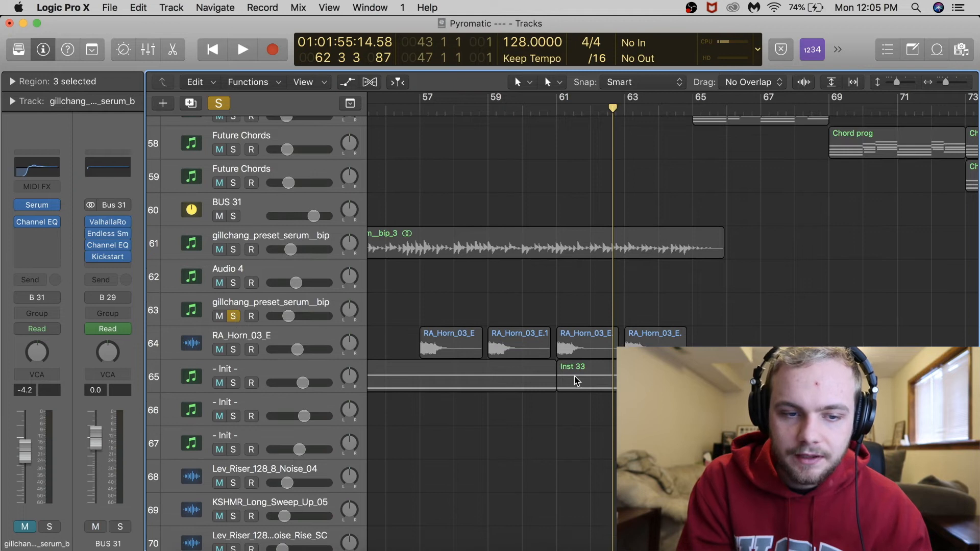
{"action": "left_click", "coordinate": [234, 350]}
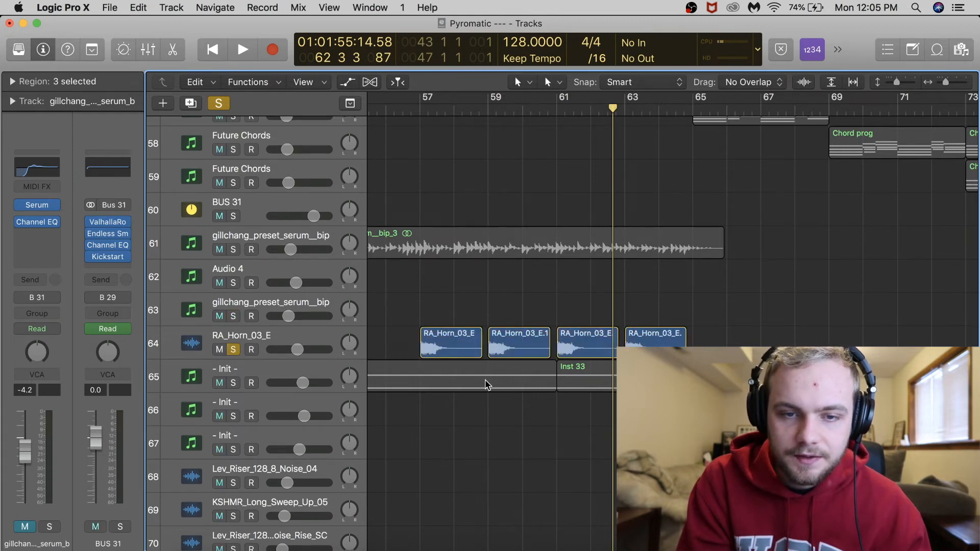
{"action": "scroll", "coordinate": [487, 386], "scroll_direction": "down", "scroll_amount": 4}
{"action": "key", "text": "space"}
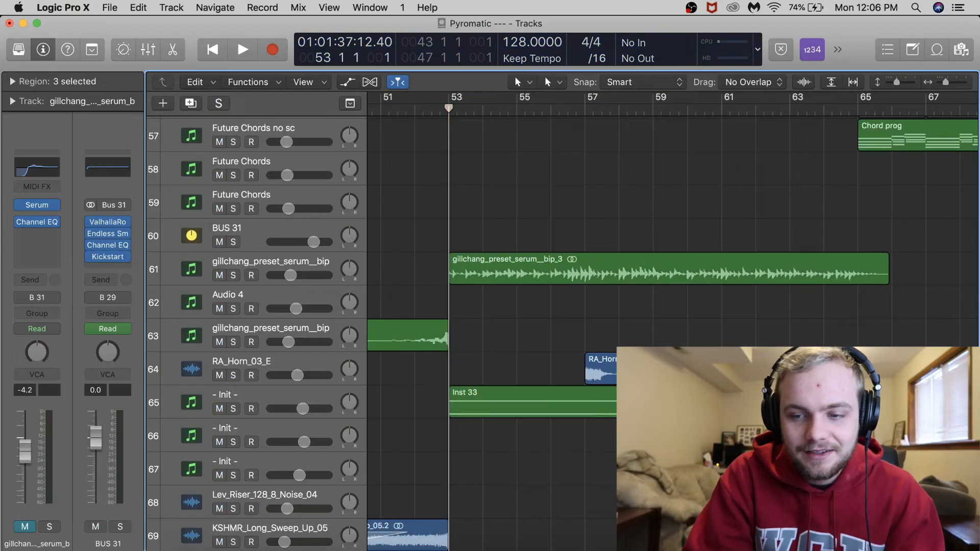
- Play the full mix from bar 53 and follow the breakdown layers through the atmosphere, uplifter and percussion regions
{"action": "scroll", "coordinate": [510, 332], "scroll_direction": "down", "scroll_amount": 5}
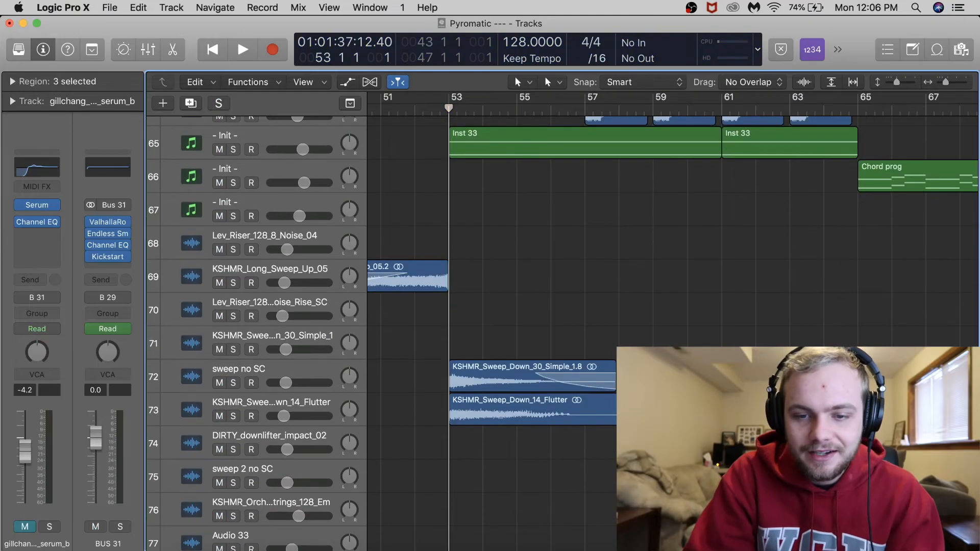
{"action": "key", "text": "space"}
{"action": "scroll", "coordinate": [511, 332], "scroll_direction": "up", "scroll_amount": 2}
{"action": "scroll", "coordinate": [511, 331], "scroll_direction": "up", "scroll_amount": 8}
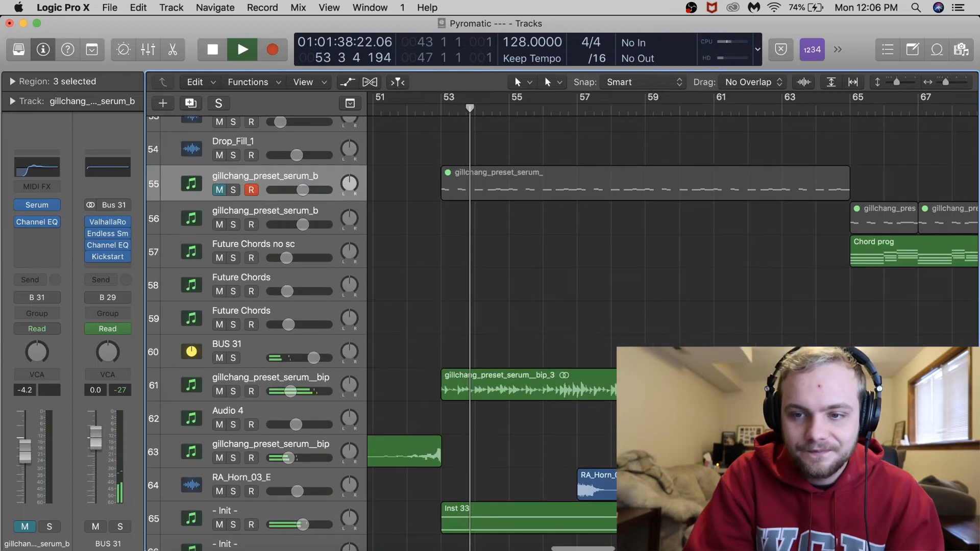
{"action": "scroll", "coordinate": [511, 332], "scroll_direction": "up", "scroll_amount": 1}
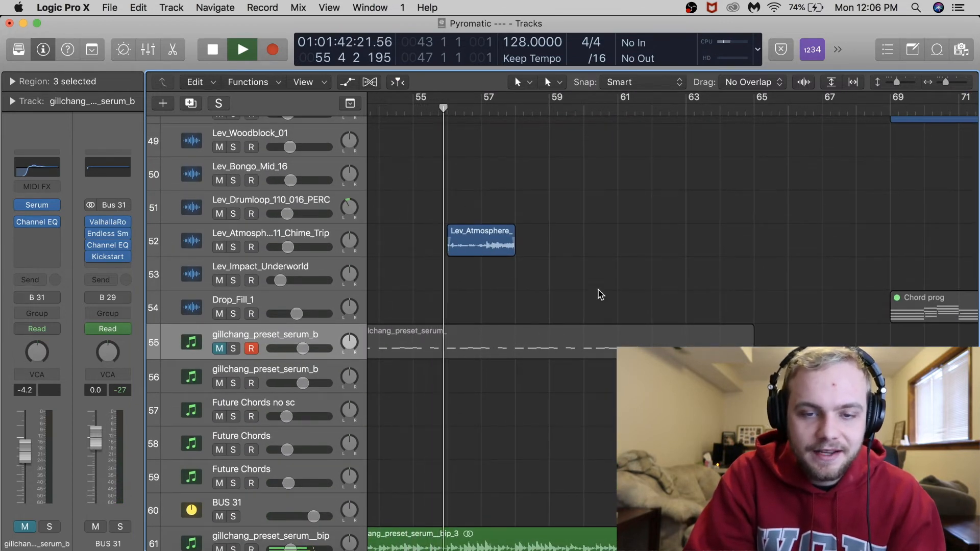
{"action": "scroll", "coordinate": [600, 298], "scroll_direction": "left", "scroll_amount": 2}
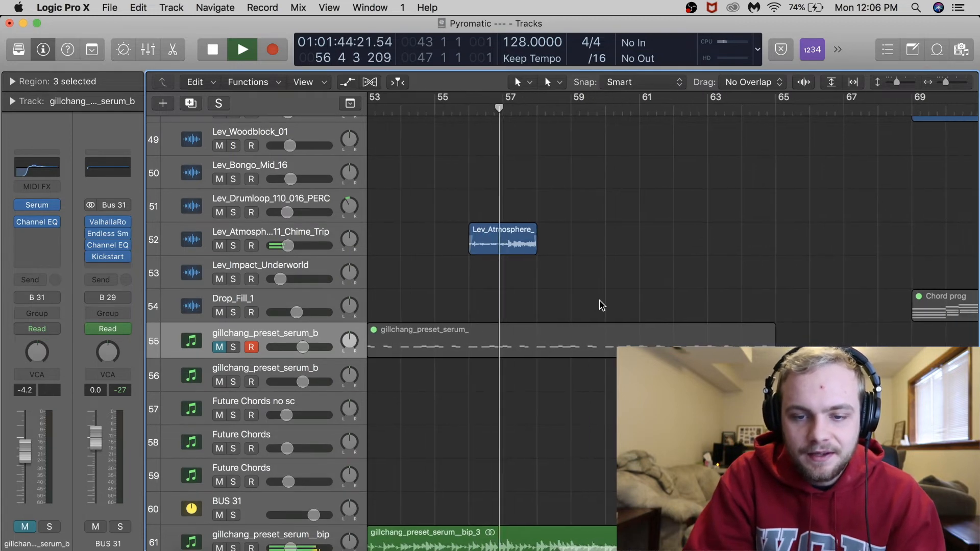
{"action": "scroll", "coordinate": [601, 304], "scroll_direction": "down", "scroll_amount": 9}
{"action": "scroll", "coordinate": [601, 305], "scroll_direction": "down", "scroll_amount": 9}
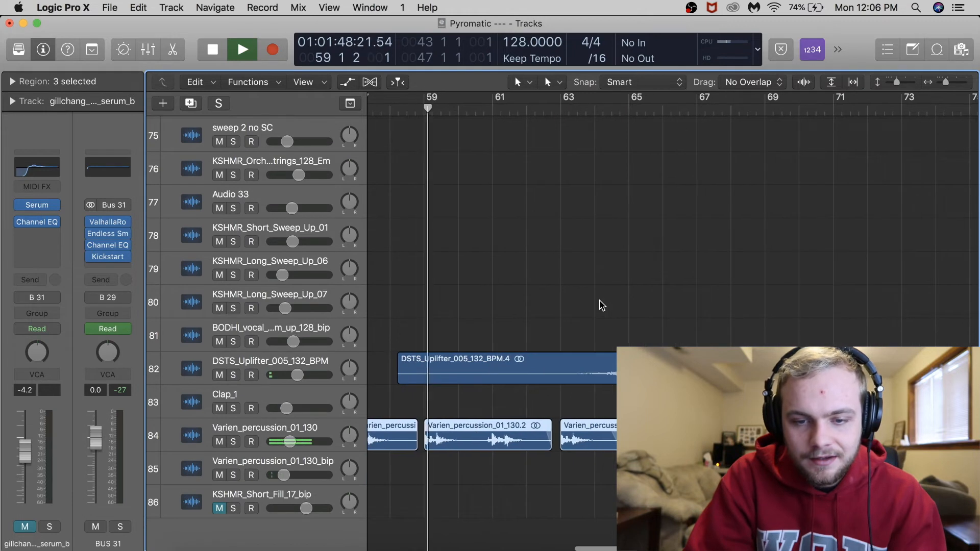
- Follow playback into the chord section at bar 65, surveying the Future Chords and - Init - tracks, and stop in bar 67
{"action": "scroll", "coordinate": [601, 305], "scroll_direction": "up", "scroll_amount": 7}
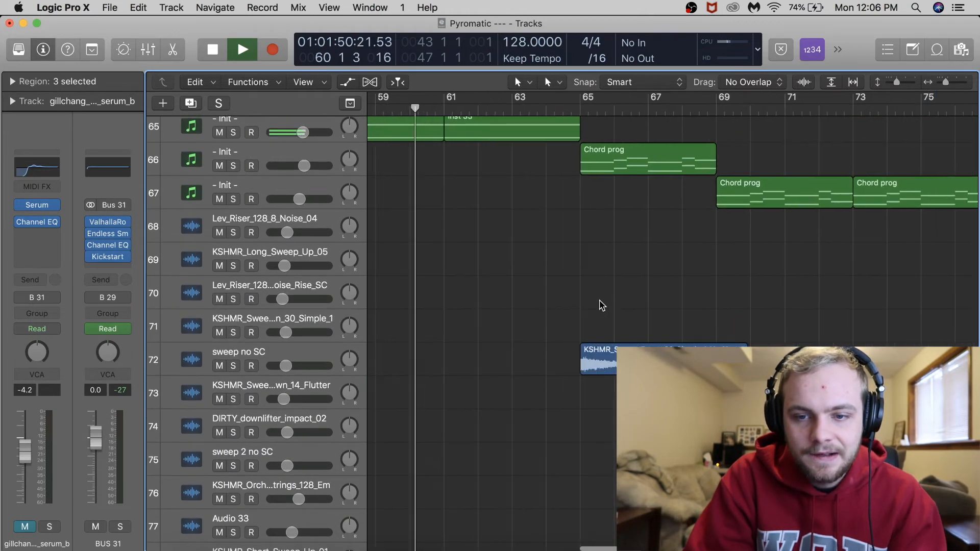
{"action": "scroll", "coordinate": [561, 531], "scroll_direction": "down", "scroll_amount": 3}
{"action": "scroll", "coordinate": [546, 489], "scroll_direction": "up", "scroll_amount": 9}
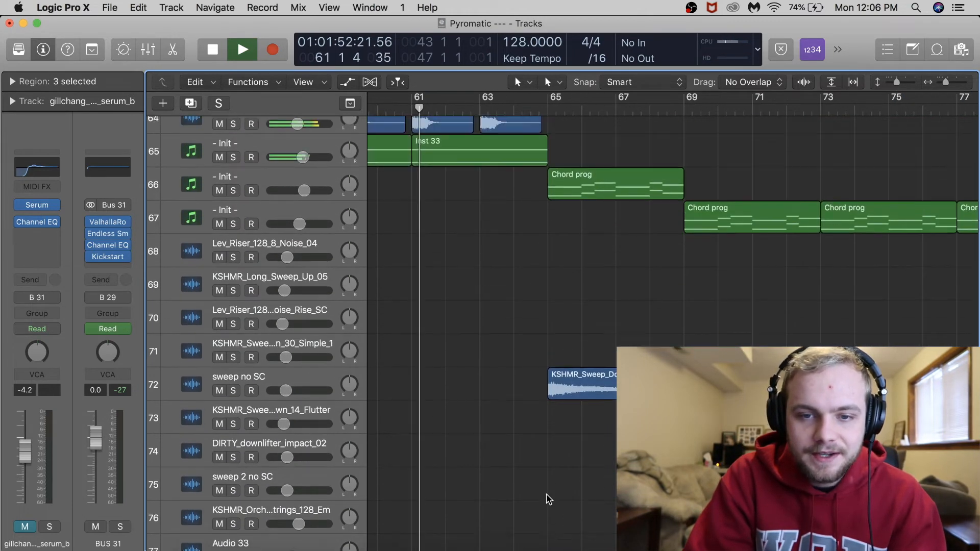
{"action": "scroll", "coordinate": [572, 451], "scroll_direction": "up", "scroll_amount": 7}
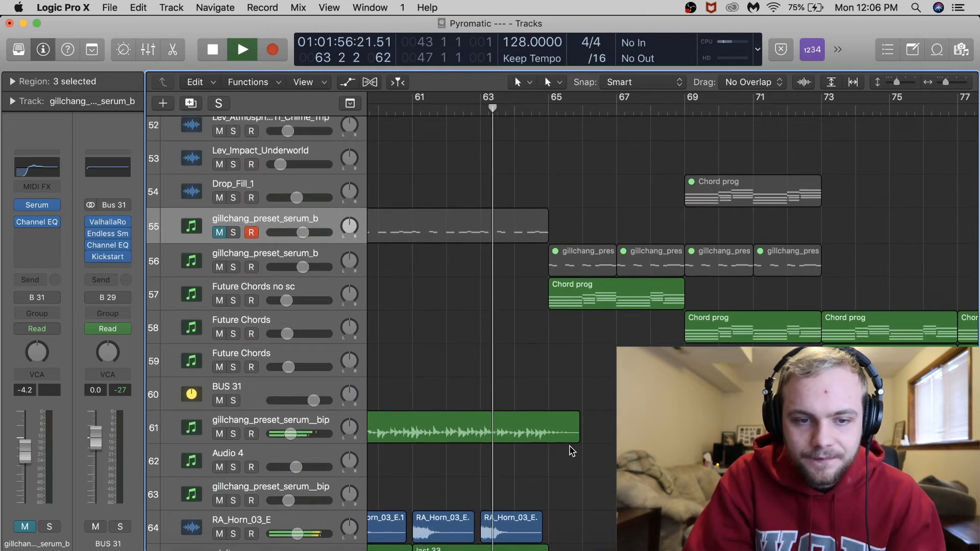
{"action": "scroll", "coordinate": [571, 452], "scroll_direction": "down", "scroll_amount": 3}
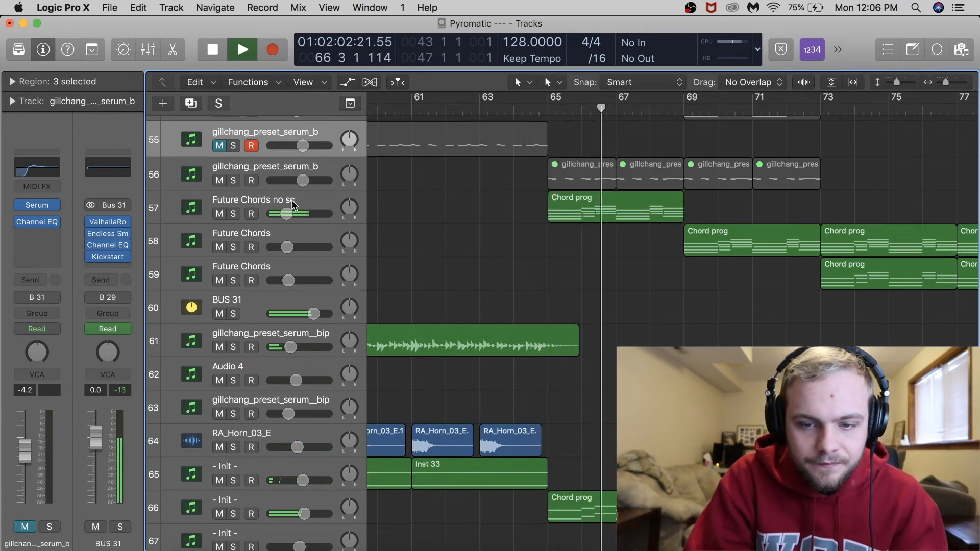
{"action": "scroll", "coordinate": [286, 428], "scroll_direction": "down", "scroll_amount": 2}
{"action": "key", "text": "space"}
- Inspect the Serum patch on the - Init - track holding the Chord prog region at bar 65, then close the synth
{"action": "left_click", "coordinate": [283, 435]}
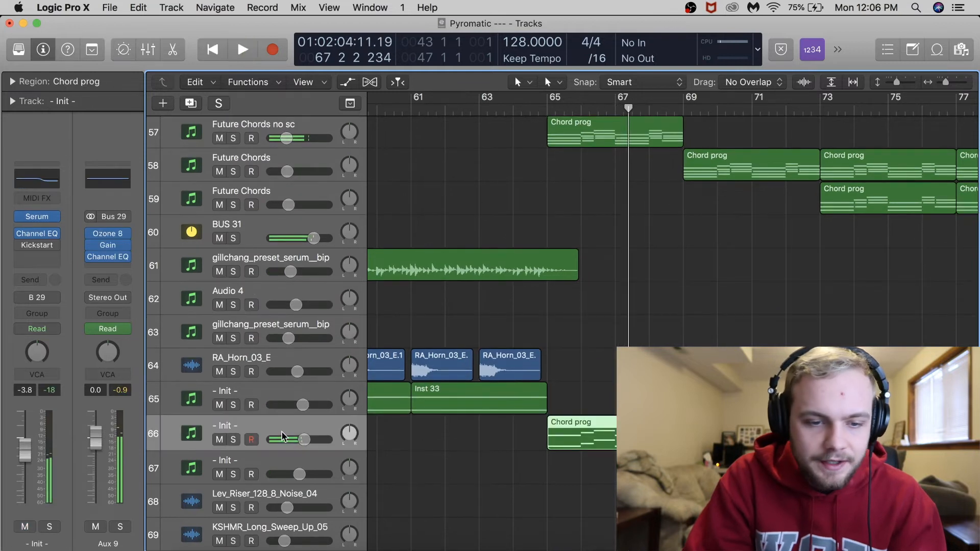
{"action": "left_click", "coordinate": [43, 220]}
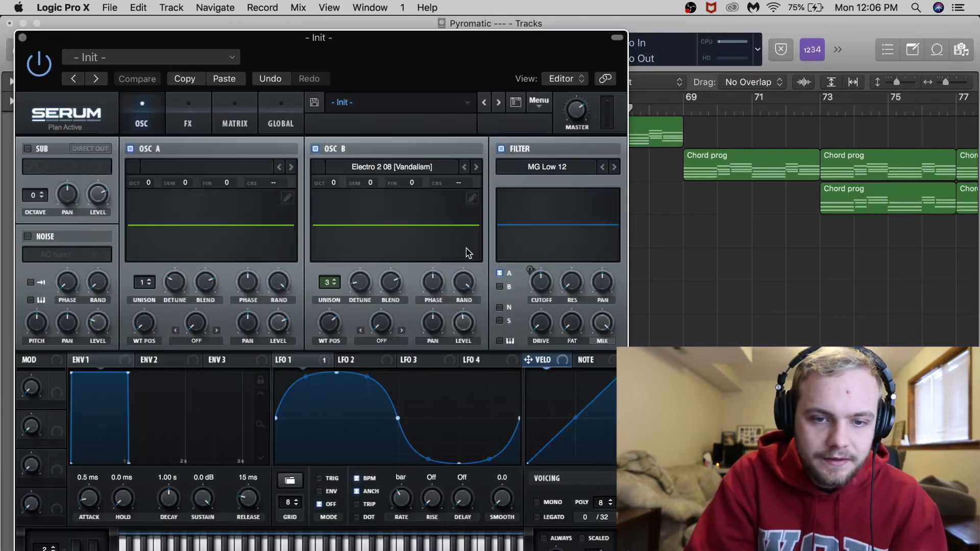
{"action": "left_click", "coordinate": [22, 38]}
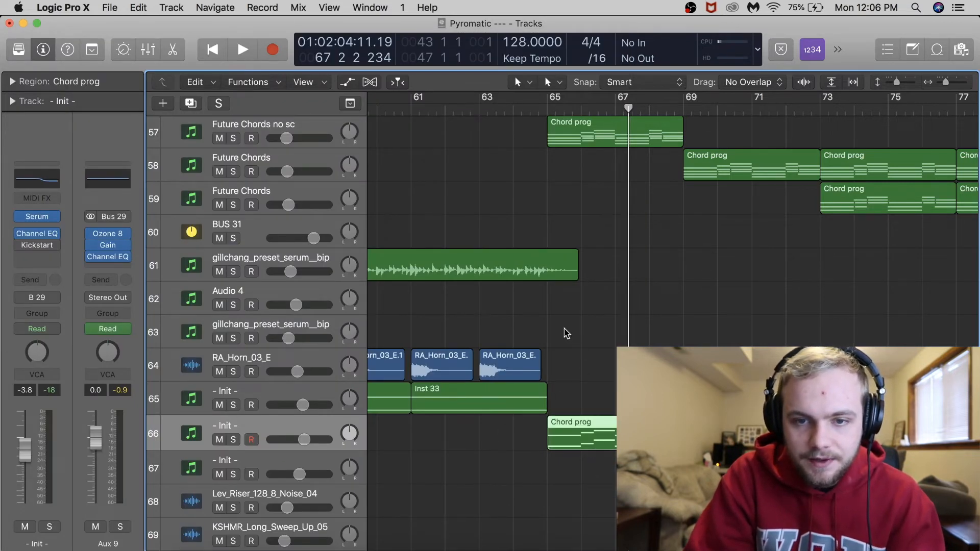
- Find the intro's pads track and compare its last two PL - Rusty chord regions by selecting them alternately
{"action": "scroll", "coordinate": [565, 333], "scroll_direction": "up", "scroll_amount": 3}
{"action": "left_click", "coordinate": [581, 248]}
{"action": "key", "text": "z"}
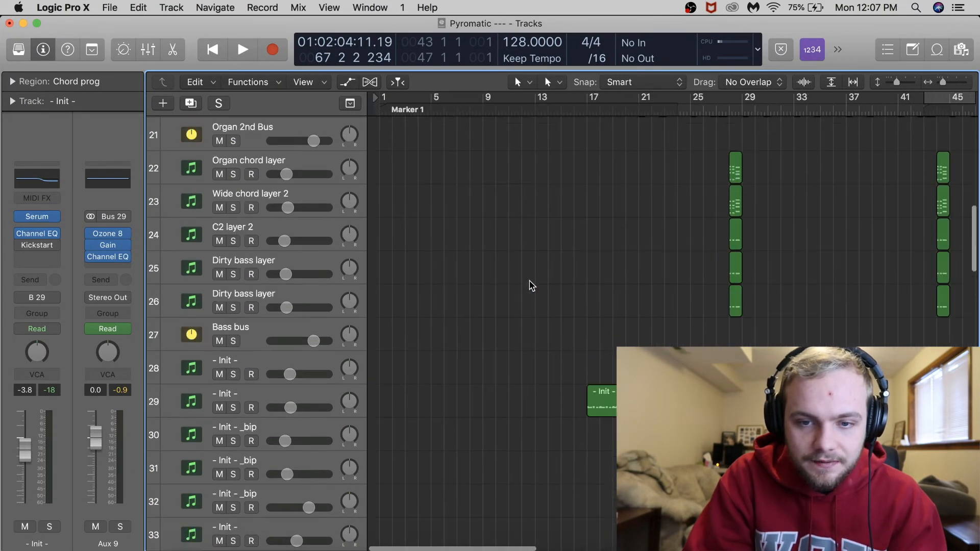
{"action": "left_click", "coordinate": [508, 207]}
{"action": "key", "text": "Right"}
{"action": "key", "text": "Left"}
{"action": "key", "text": "Right"}
{"action": "key", "text": "Left"}
{"action": "key", "text": "Right"}
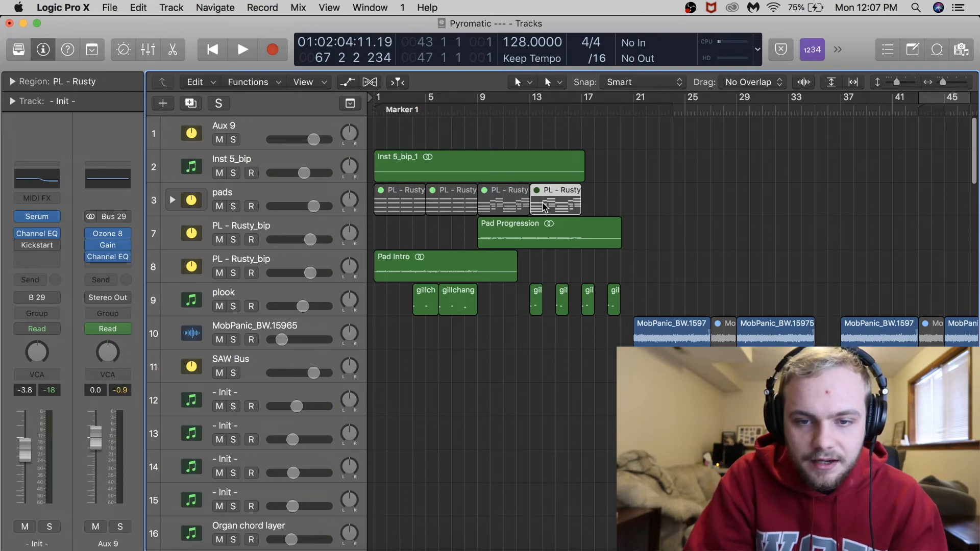
- Solo the Chord prog region on the Future Chords no sc track and play it from bar 65
{"action": "scroll", "coordinate": [591, 289], "scroll_direction": "right", "scroll_amount": 6}
{"action": "scroll", "coordinate": [586, 286], "scroll_direction": "down", "scroll_amount": 15}
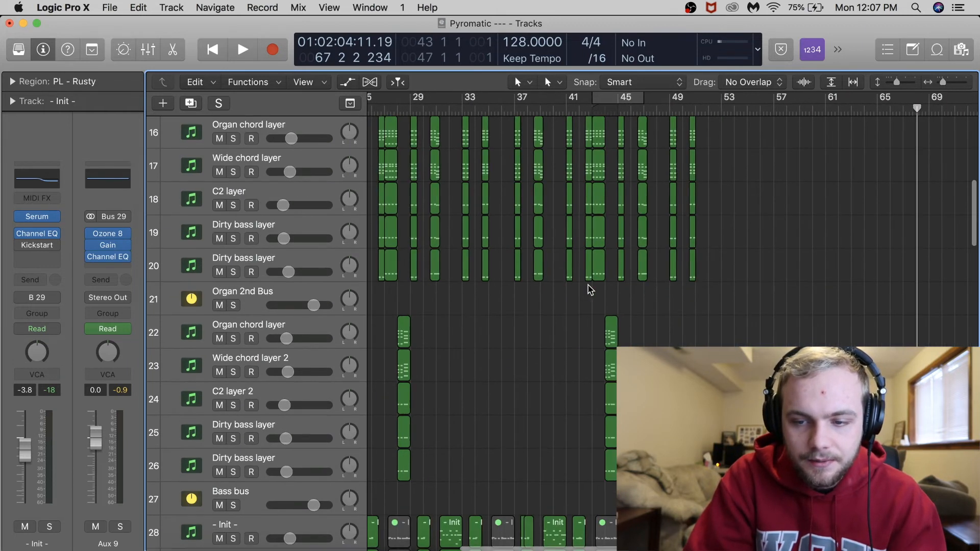
{"action": "scroll", "coordinate": [587, 287], "scroll_direction": "right", "scroll_amount": 5}
{"action": "scroll", "coordinate": [637, 294], "scroll_direction": "up", "scroll_amount": 2}
{"action": "scroll", "coordinate": [637, 295], "scroll_direction": "up", "scroll_amount": 5}
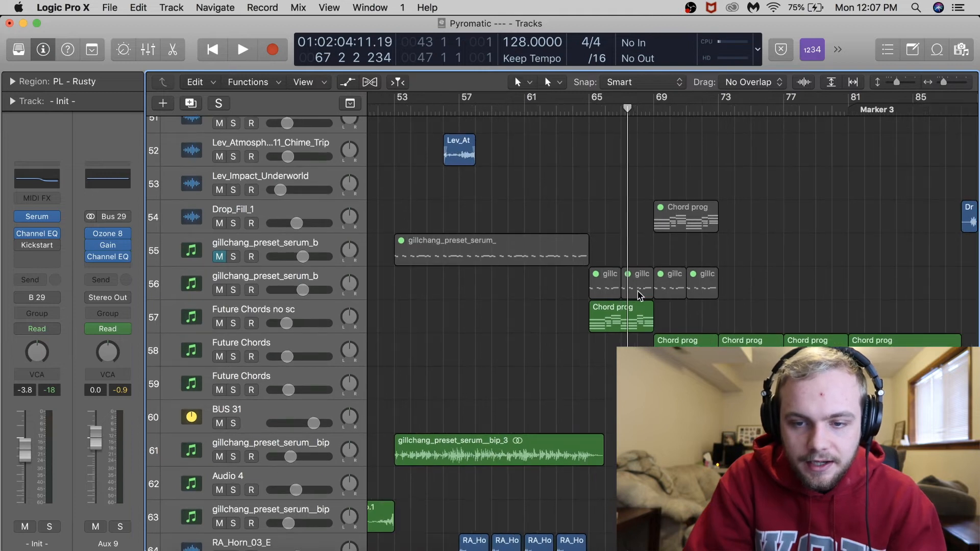
{"action": "left_click", "coordinate": [572, 323]}
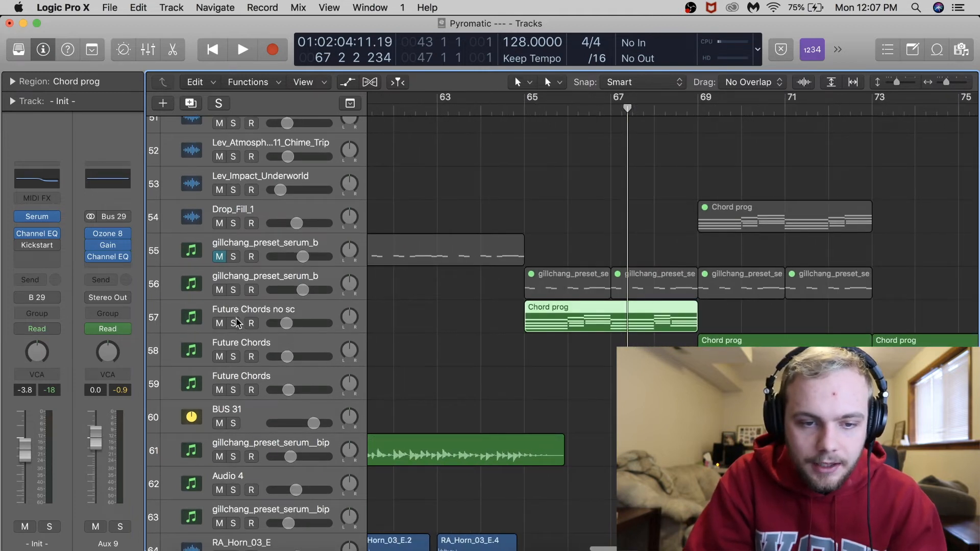
{"action": "key", "text": "ctrl+s"}
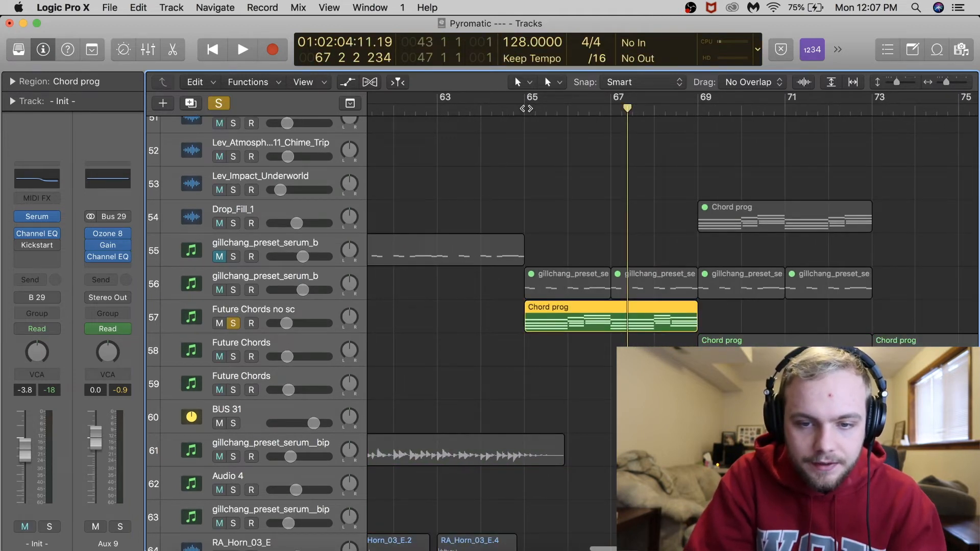
{"action": "key", "text": "space"}
- Open the Future Chords no sc track's Serum patch, view LFO 4 and LFO 3, and stop playback
{"action": "left_click", "coordinate": [313, 313]}
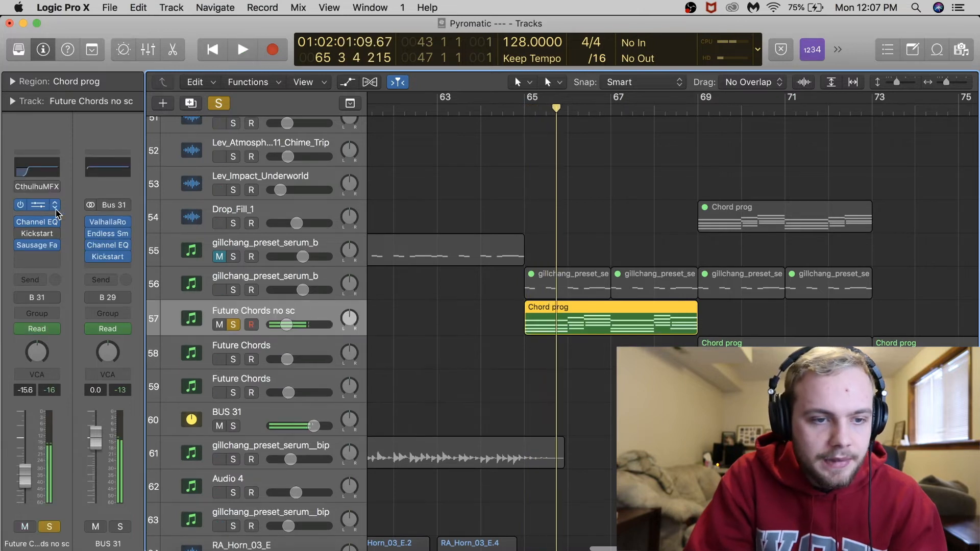
{"action": "left_click", "coordinate": [42, 207]}
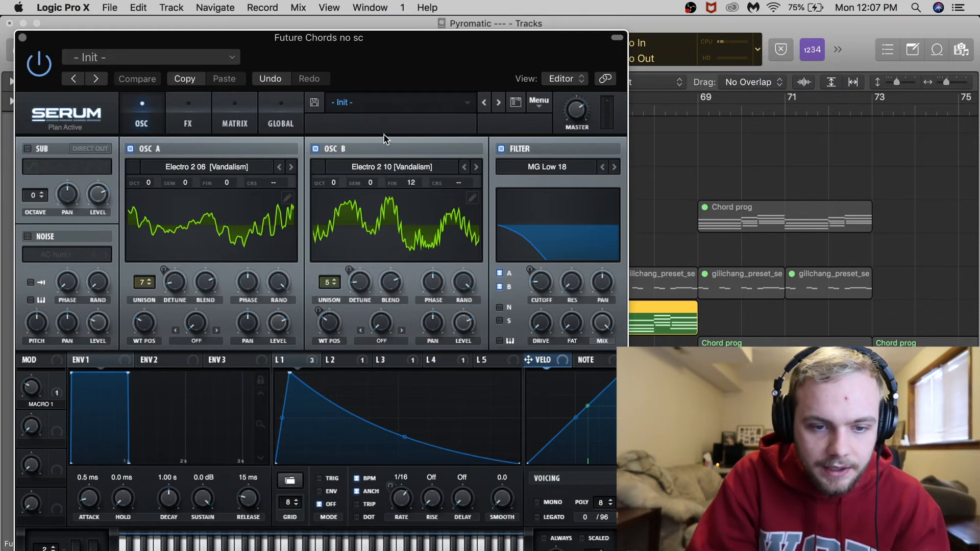
{"action": "left_click", "coordinate": [431, 359]}
{"action": "left_click", "coordinate": [391, 360]}
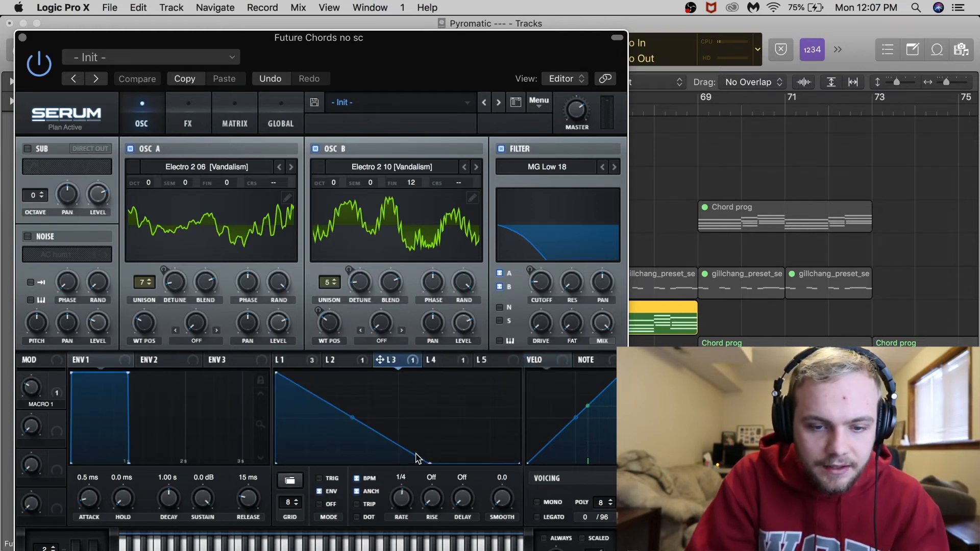
{"action": "key", "text": "space"}
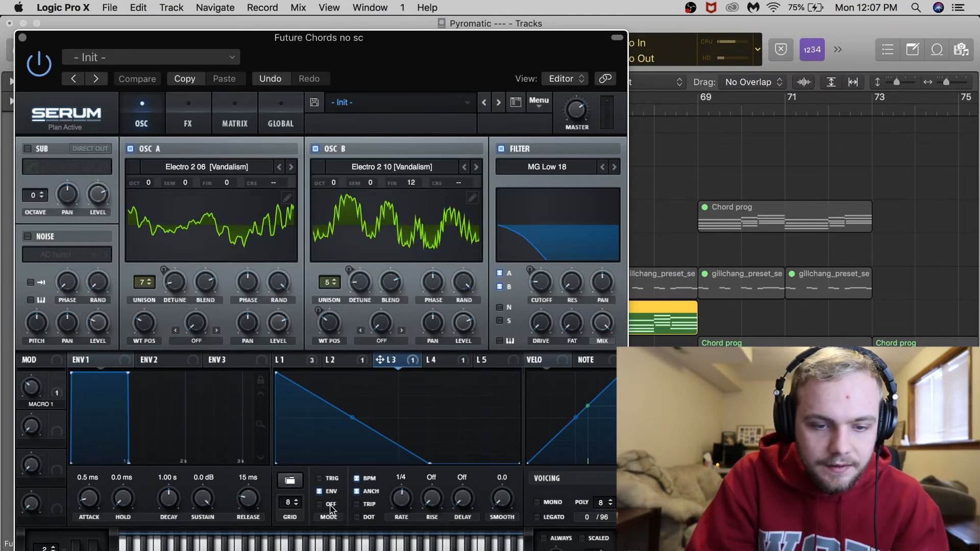
- Examine the patch's modulation matrix, focusing on the LFO 3 routing to master tuning
{"action": "left_click", "coordinate": [235, 107]}
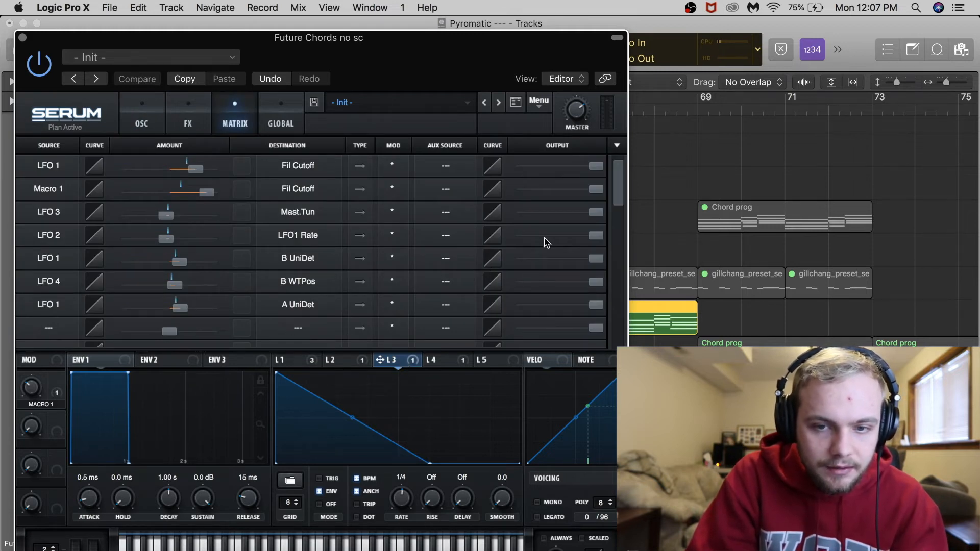
{"action": "left_click_drag", "start_coordinate": [618, 196], "coordinate": [619, 185]}
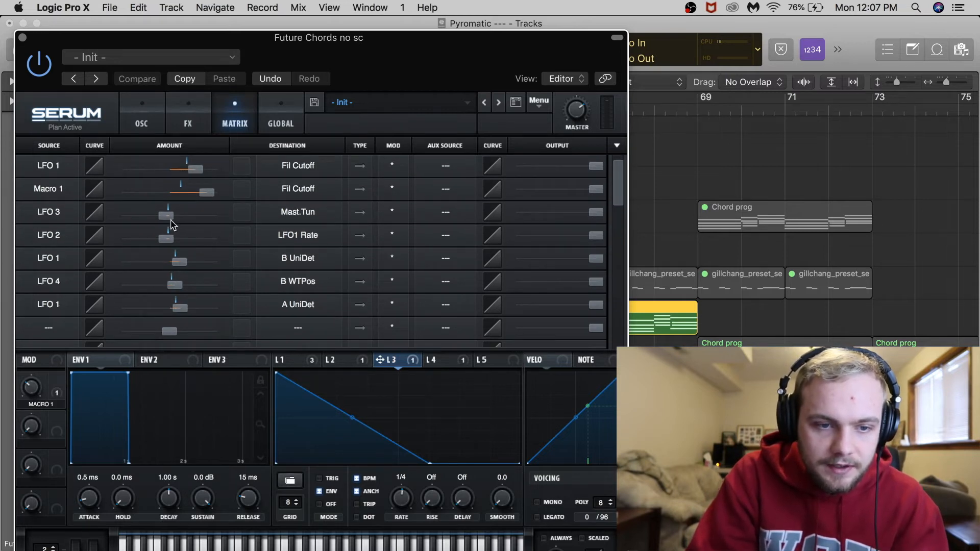
{"action": "mouse_move", "coordinate": [168, 223]}
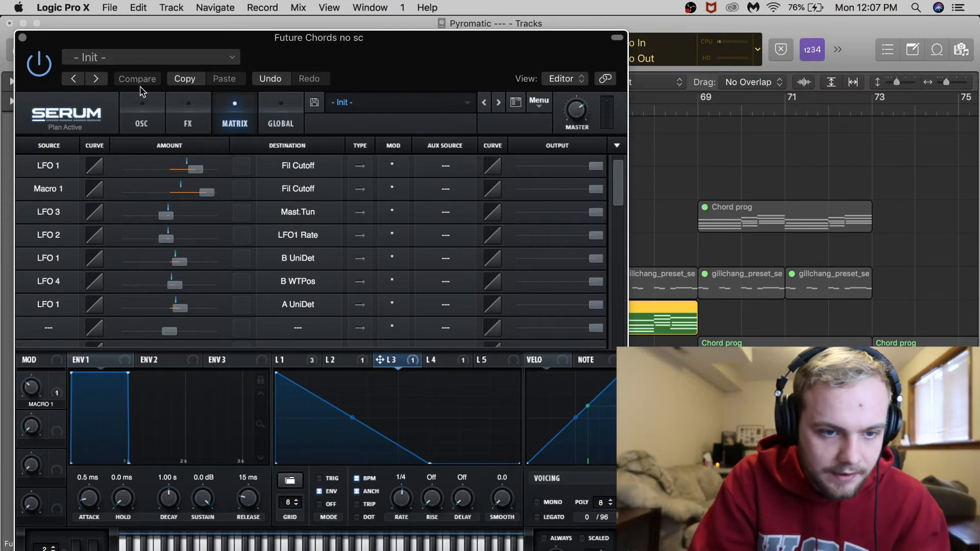
- Return to the oscillator page, play the soloed chords and display the LFO 2 shape
{"action": "left_click", "coordinate": [142, 115]}
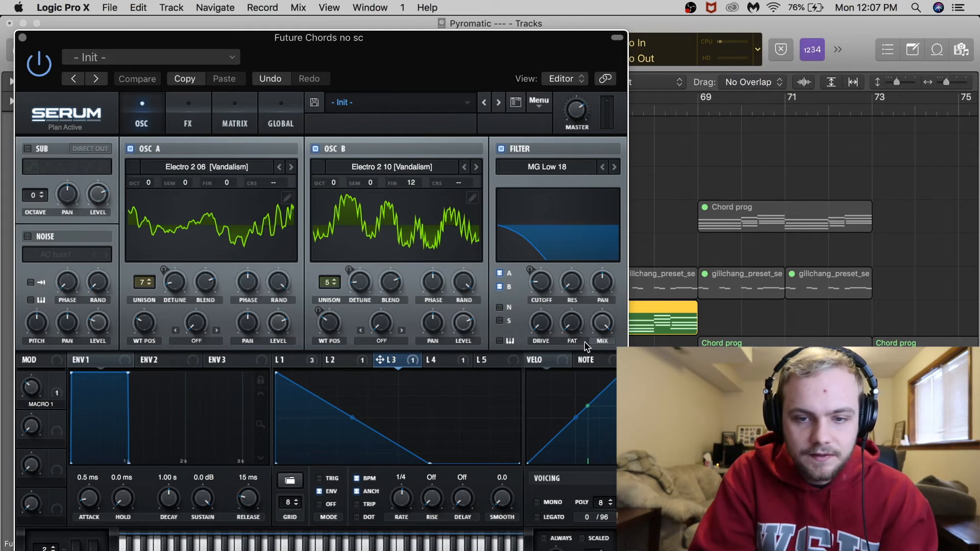
{"action": "key", "text": "space"}
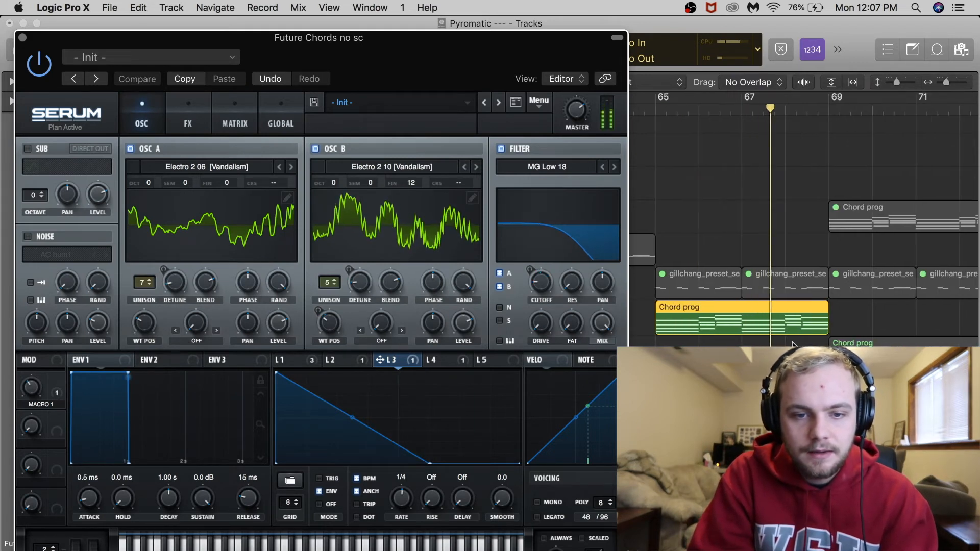
{"action": "left_click", "coordinate": [332, 360]}
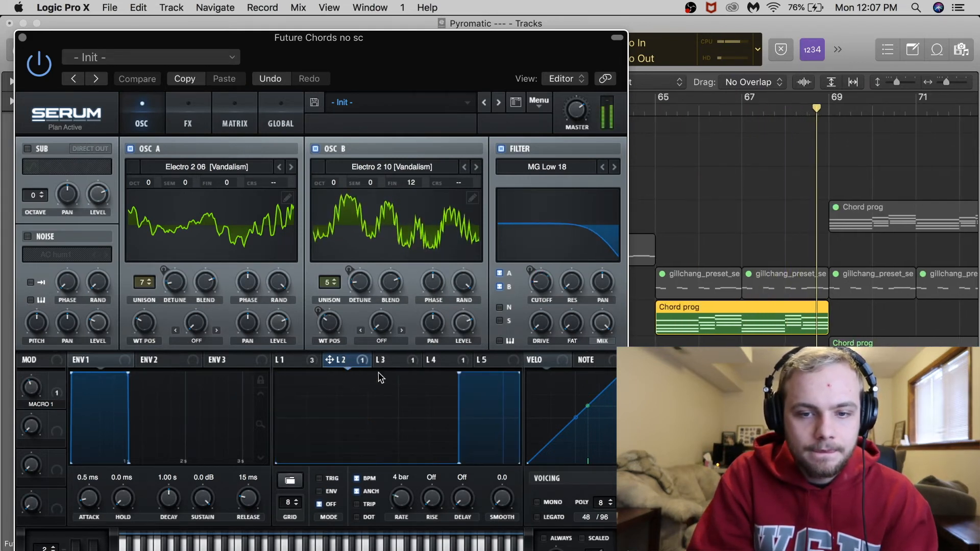
- Display the LFO 1 shape in the Serum patch and replay the soloed chords from bar 65
{"action": "key", "text": "space"}
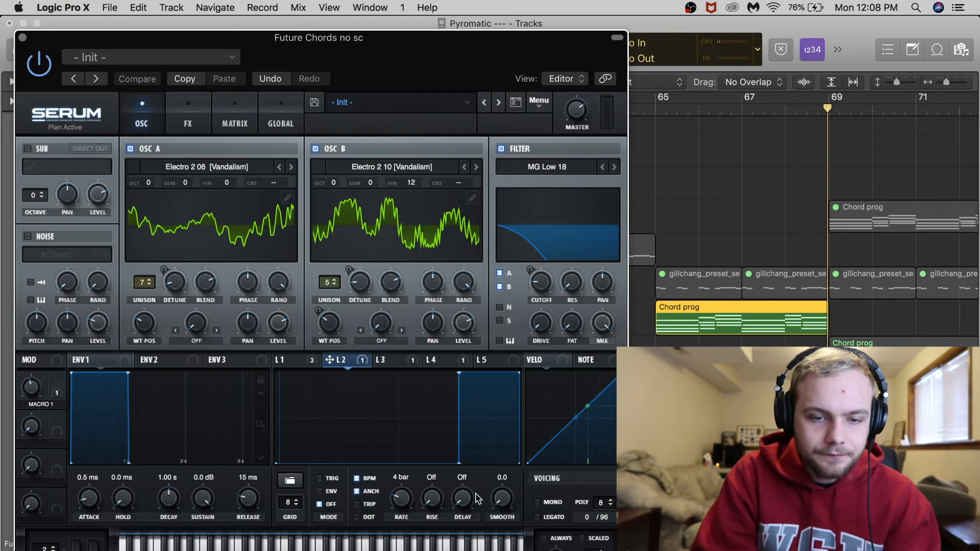
{"action": "left_click", "coordinate": [309, 362]}
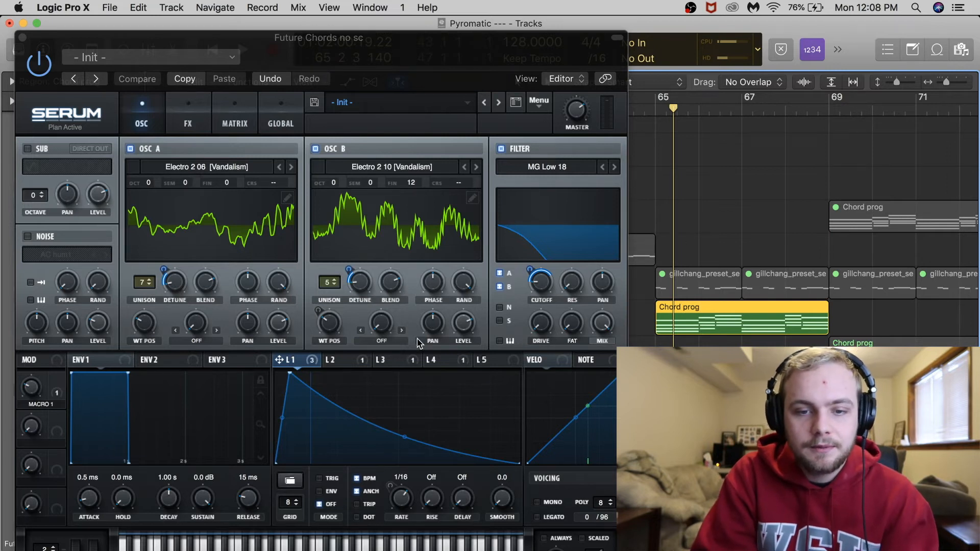
{"action": "left_click", "coordinate": [408, 363]}
{"action": "left_click", "coordinate": [651, 121]}
{"action": "key", "text": "space"}
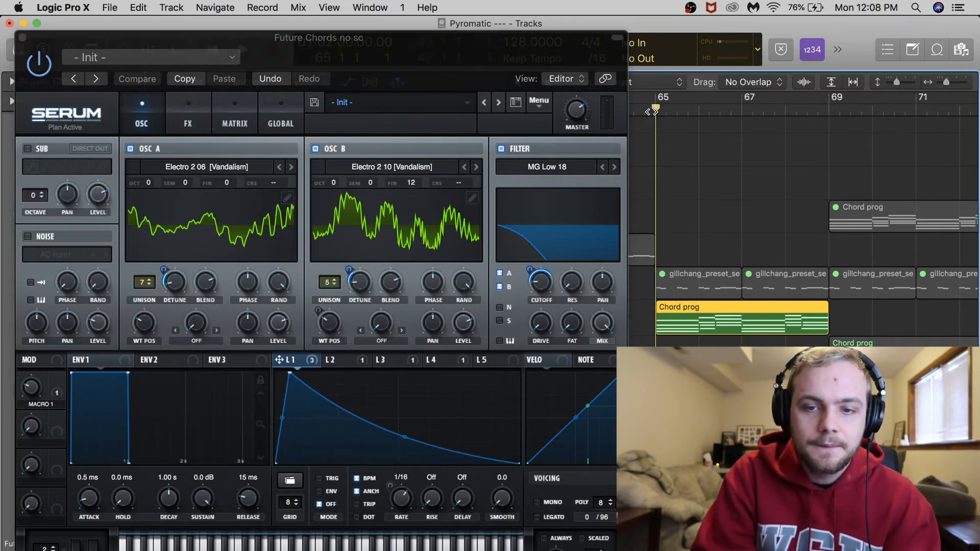
- Compare the LFO 4, LFO 3 and LFO 2 shapes while the chords play, and stop playback
{"action": "left_click", "coordinate": [441, 362]}
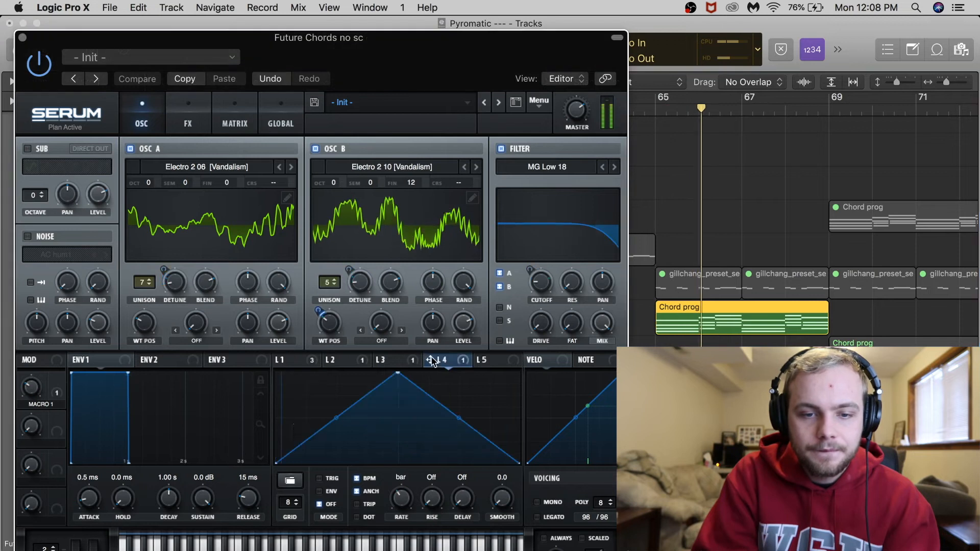
{"action": "left_click", "coordinate": [393, 360]}
{"action": "left_click", "coordinate": [364, 362]}
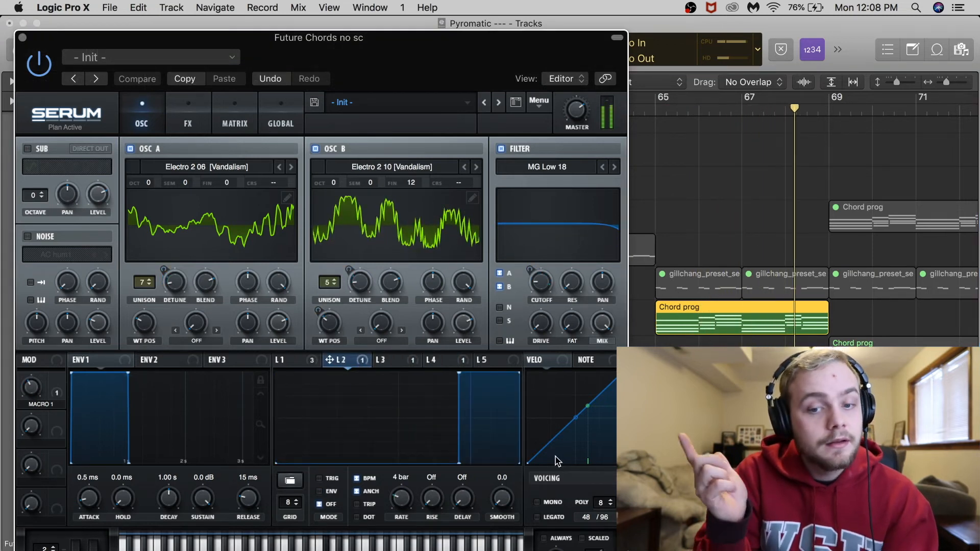
{"action": "key", "text": "space"}
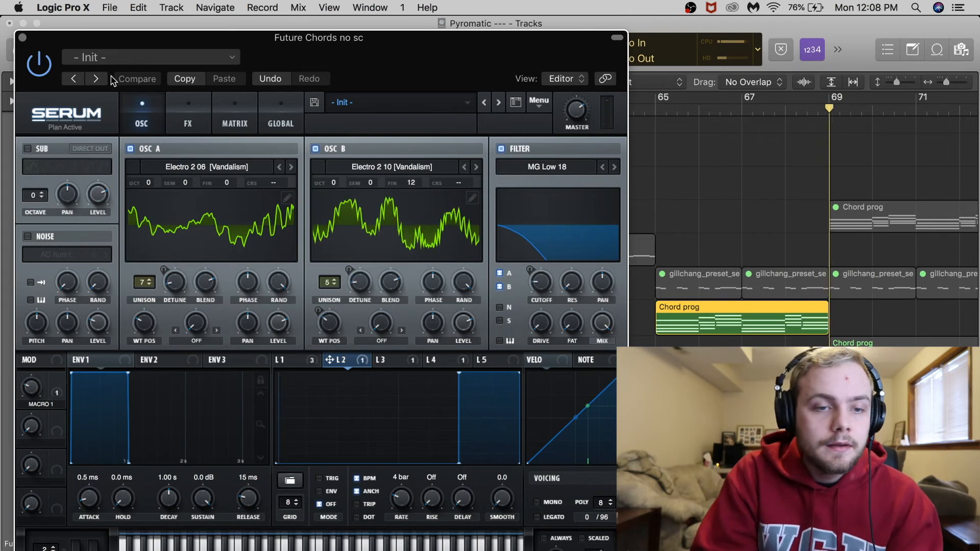
- Check the Serum patch's effects page, return to the oscillators, and close the Future Chords no sc plug-in
{"action": "left_click", "coordinate": [199, 118]}
{"action": "left_click", "coordinate": [152, 125]}
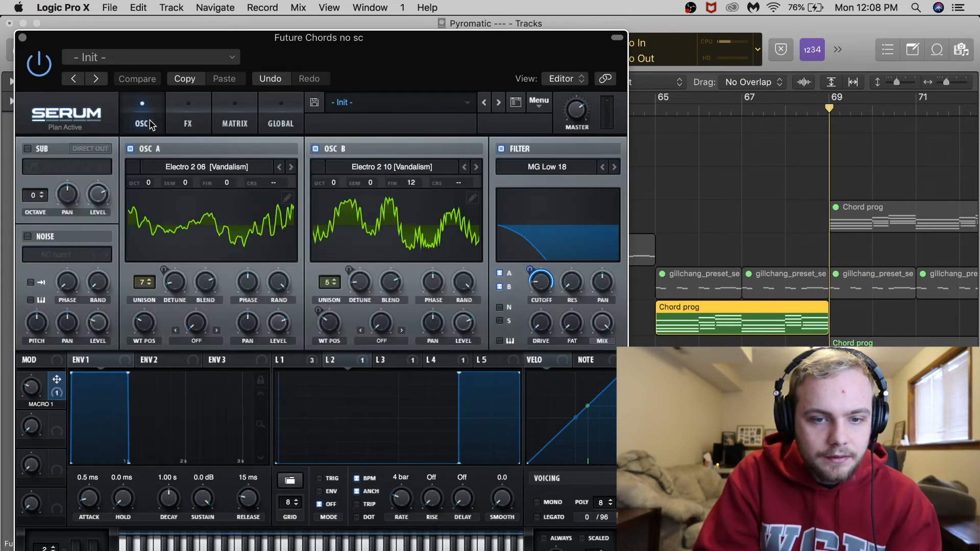
{"action": "left_click", "coordinate": [23, 38]}
{"action": "key", "text": "super+Left"}
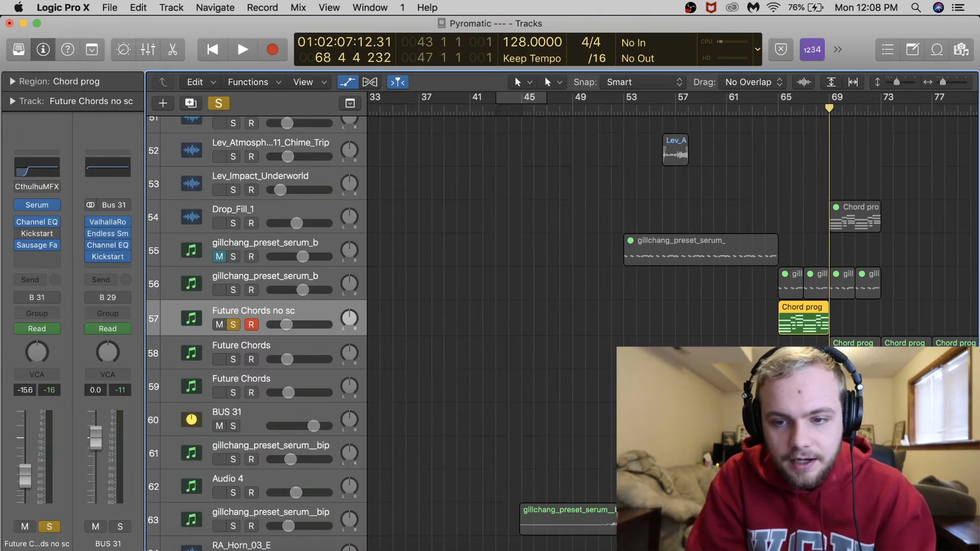
- Show track automation and solo Future Chords track 58 to inspect its Macro 1 curve from bar 69
{"action": "key", "text": "a"}
{"action": "scroll", "coordinate": [663, 215], "scroll_direction": "right", "scroll_amount": 2}
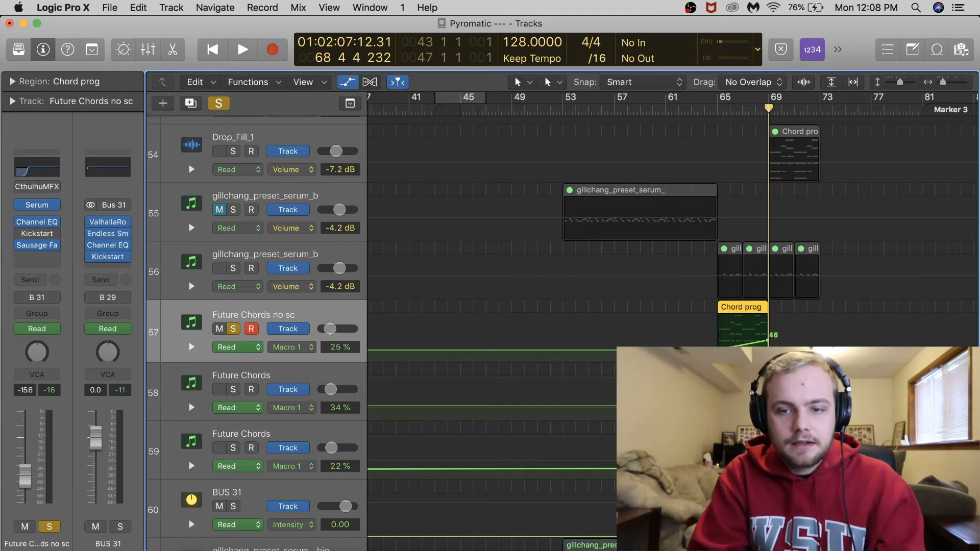
{"action": "scroll", "coordinate": [664, 220], "scroll_direction": "right", "scroll_amount": 3}
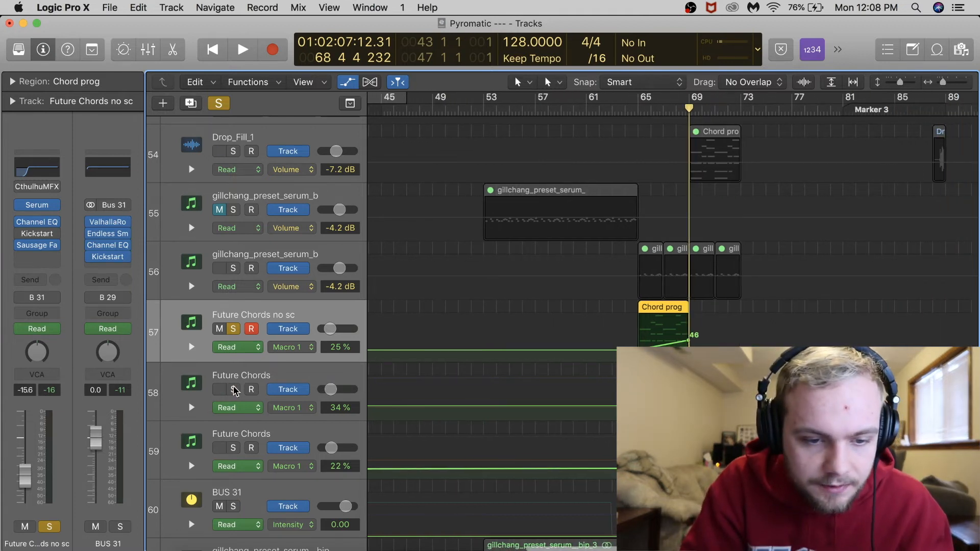
{"action": "scroll", "coordinate": [528, 314], "scroll_direction": "down", "scroll_amount": 5}
{"action": "scroll", "coordinate": [576, 372], "scroll_direction": "right", "scroll_amount": 2}
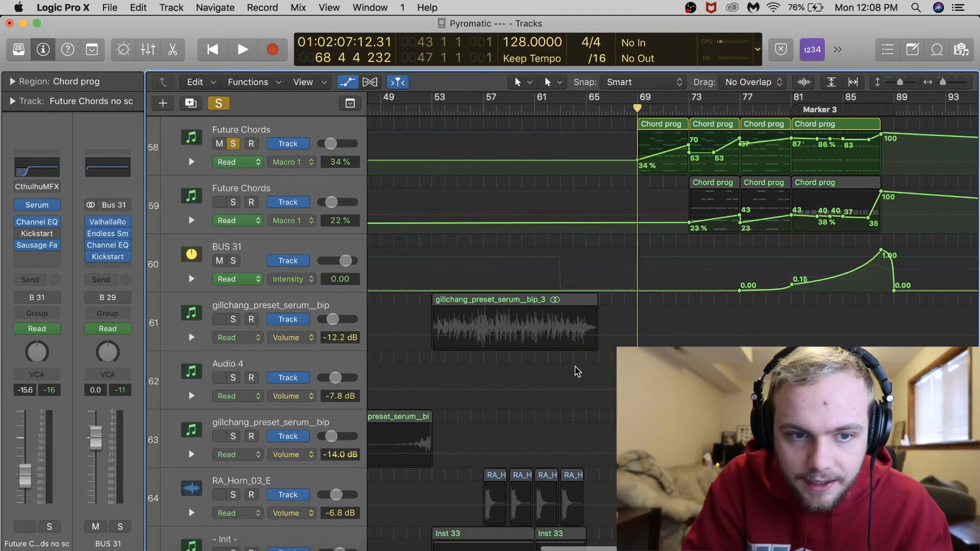
- Clear all solos and look through the tracks below the future chords, including the Init layers, risers and sweeps
{"action": "left_click", "coordinate": [221, 103]}
{"action": "scroll", "coordinate": [510, 306], "scroll_direction": "down", "scroll_amount": 5}
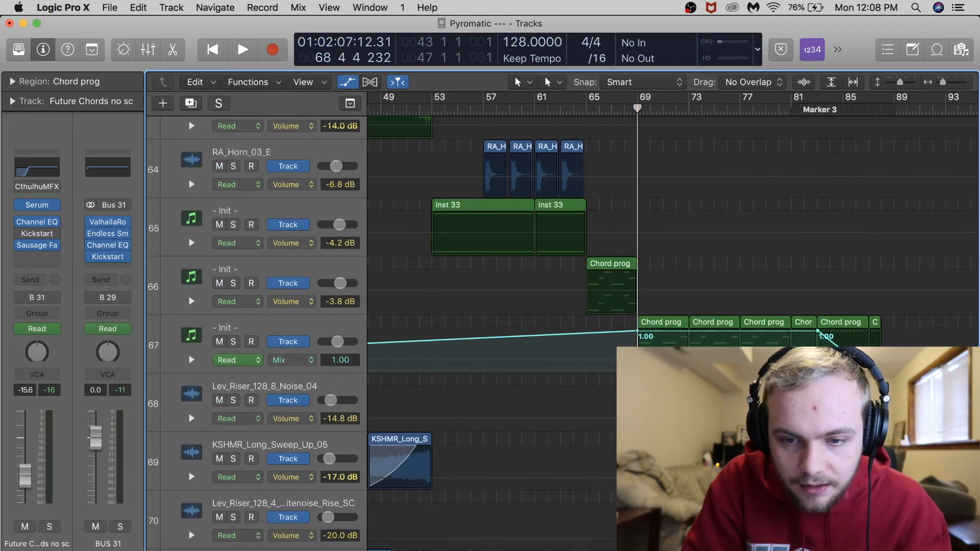
{"action": "scroll", "coordinate": [511, 306], "scroll_direction": "down", "scroll_amount": 2}
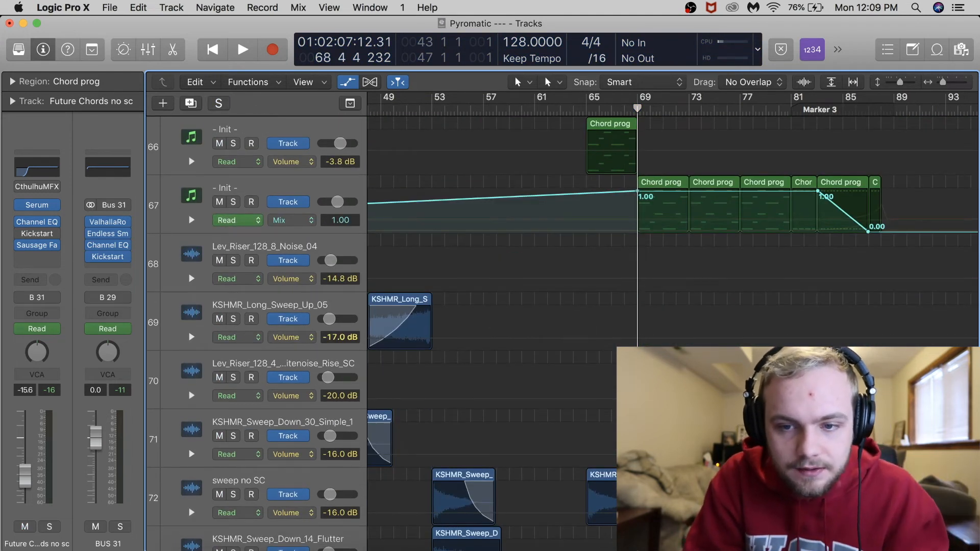
{"action": "scroll", "coordinate": [510, 332], "scroll_direction": "up", "scroll_amount": 3}
{"action": "scroll", "coordinate": [510, 306], "scroll_direction": "down", "scroll_amount": 6}
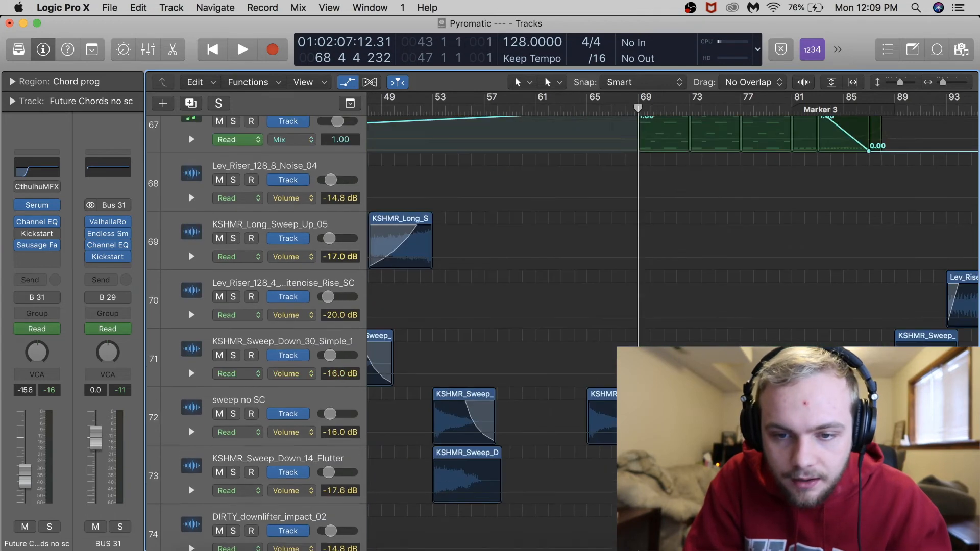
{"action": "scroll", "coordinate": [511, 306], "scroll_direction": "up", "scroll_amount": 15}
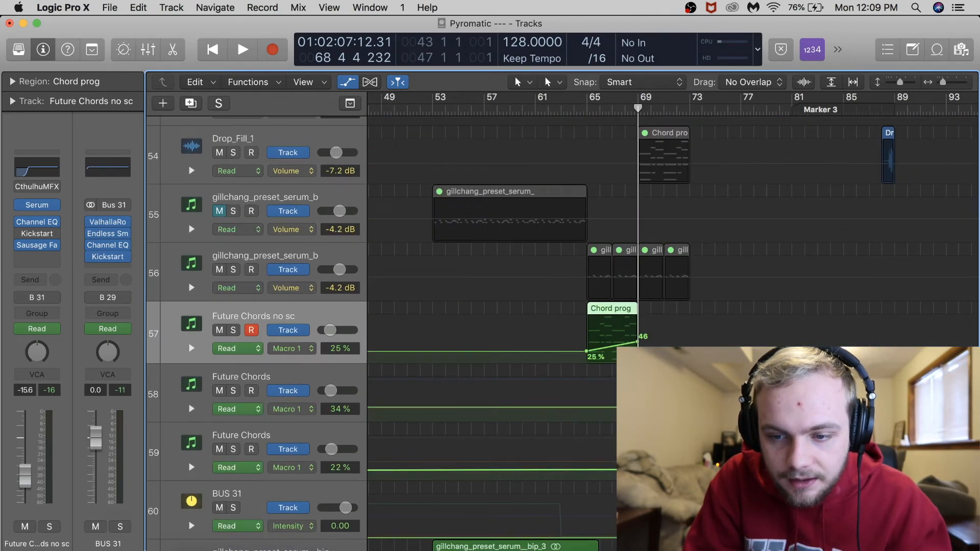
{"action": "scroll", "coordinate": [510, 331], "scroll_direction": "down", "scroll_amount": 15}
{"action": "scroll", "coordinate": [511, 332], "scroll_direction": "up", "scroll_amount": 5}
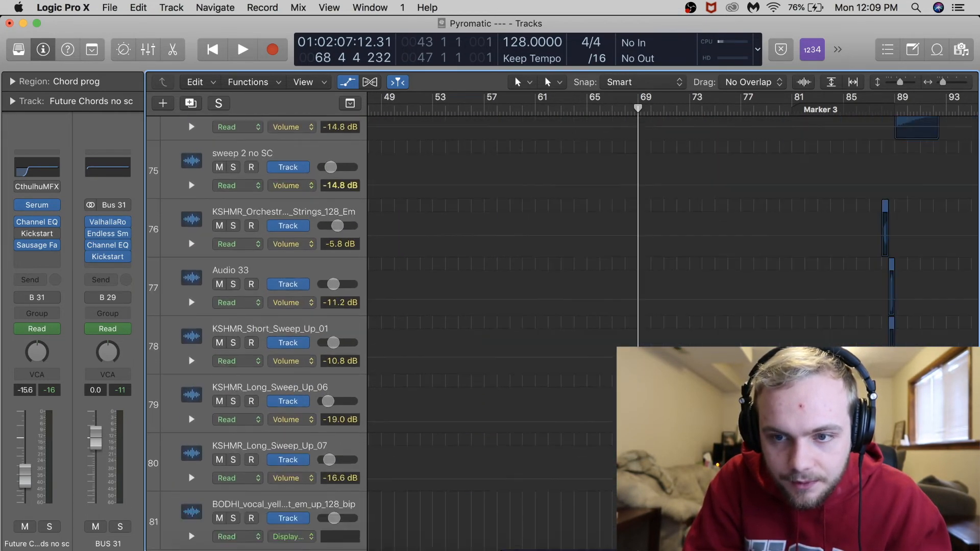
{"action": "scroll", "coordinate": [638, 127], "scroll_direction": "up", "scroll_amount": 20}
- Play the full mix from about bar 67 and follow the future chords and their layers into bar 69
{"action": "double_click", "coordinate": [607, 108]}
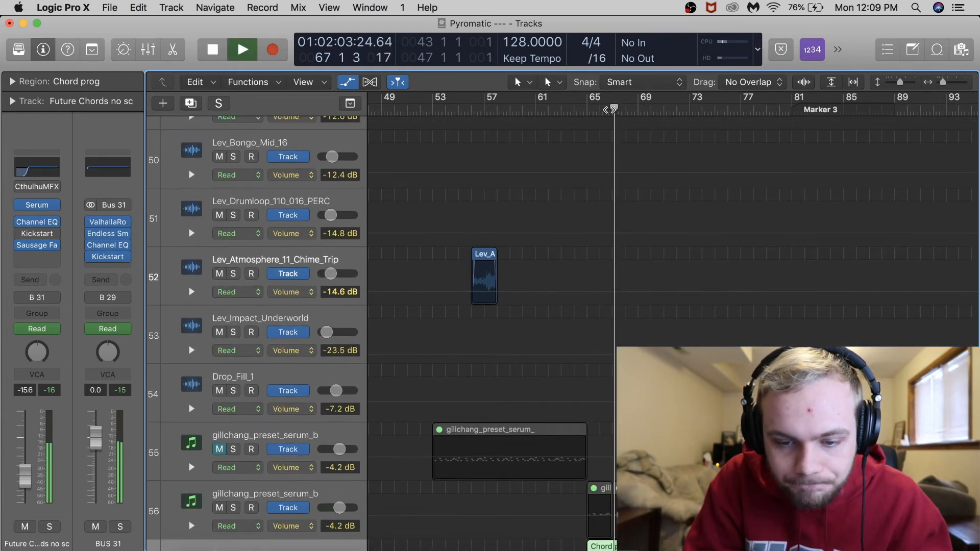
{"action": "scroll", "coordinate": [511, 306], "scroll_direction": "down", "scroll_amount": 10}
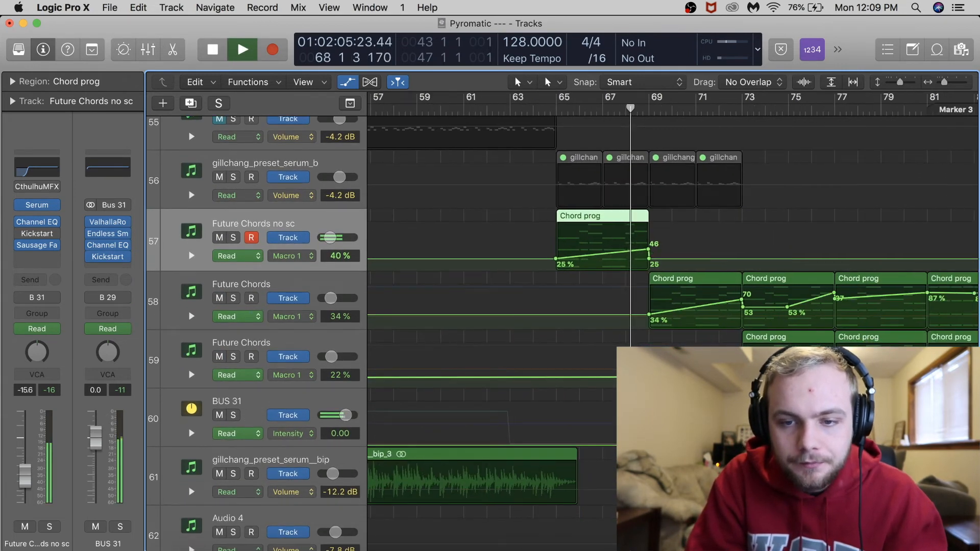
{"action": "key", "text": "super+Right"}
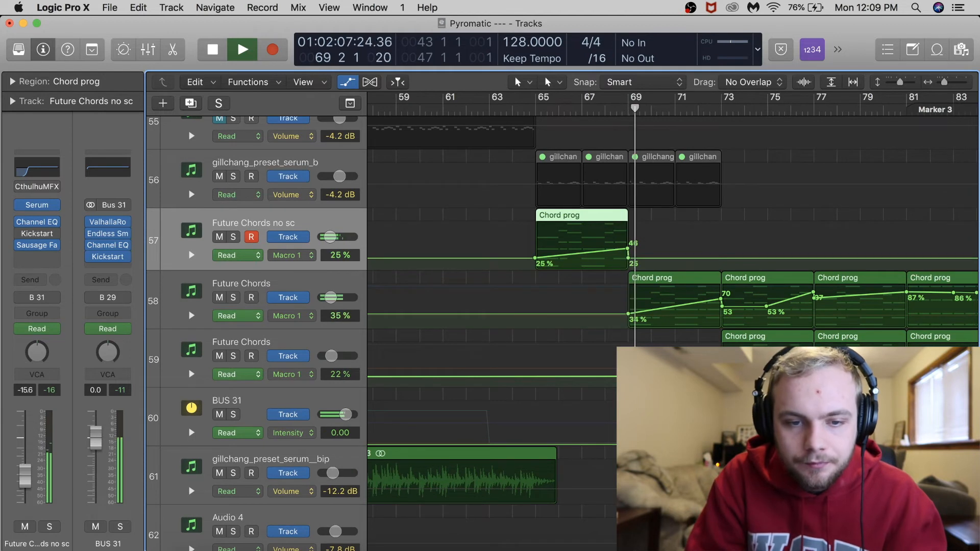
{"action": "scroll", "coordinate": [336, 332], "scroll_direction": "down", "scroll_amount": 15}
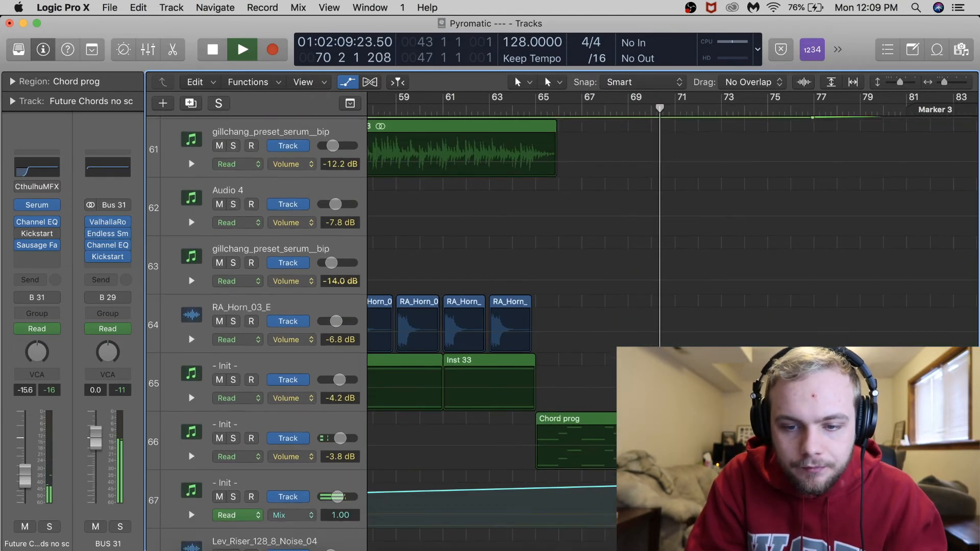
- Select the Init chord layer on track 67 and hide the track automation
{"action": "left_click", "coordinate": [322, 328]}
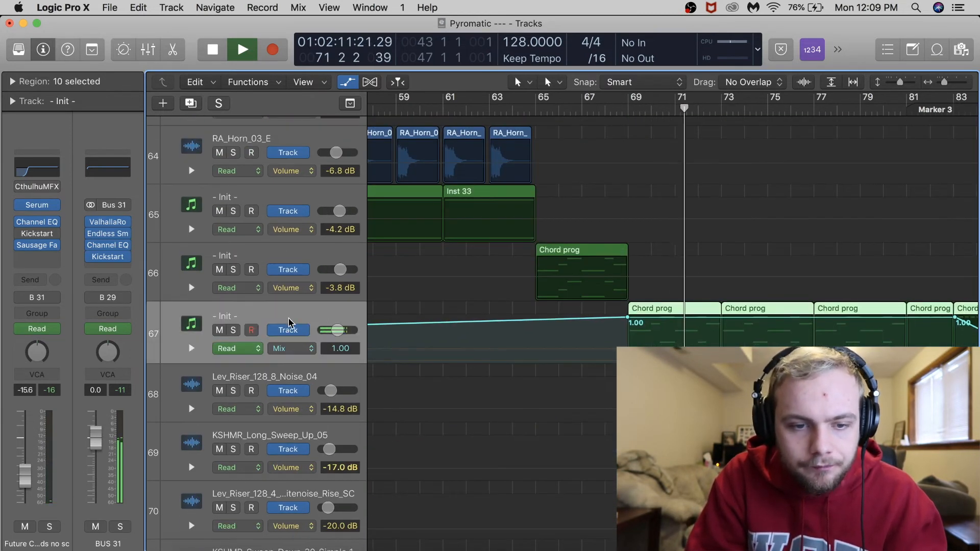
{"action": "key", "text": "a"}
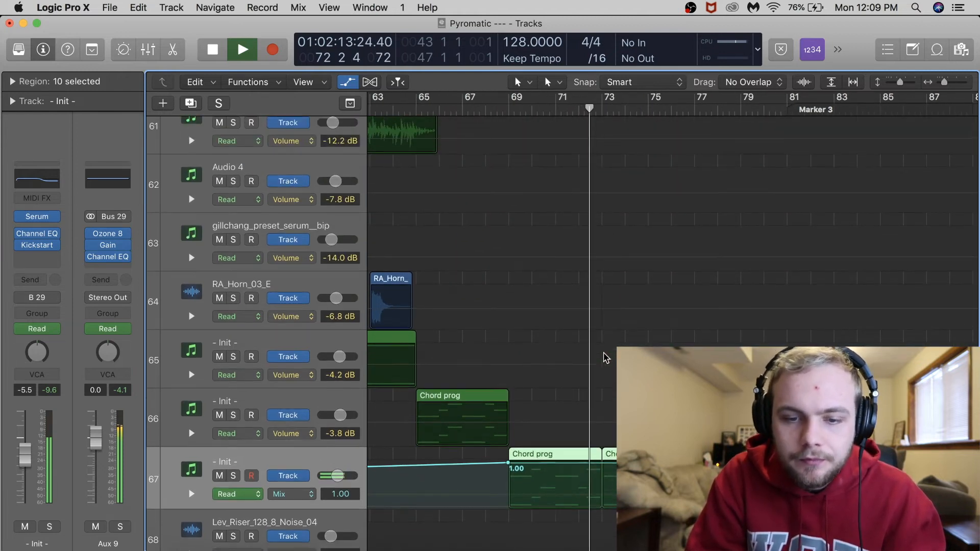
{"action": "scroll", "coordinate": [606, 377], "scroll_direction": "up", "scroll_amount": 3}
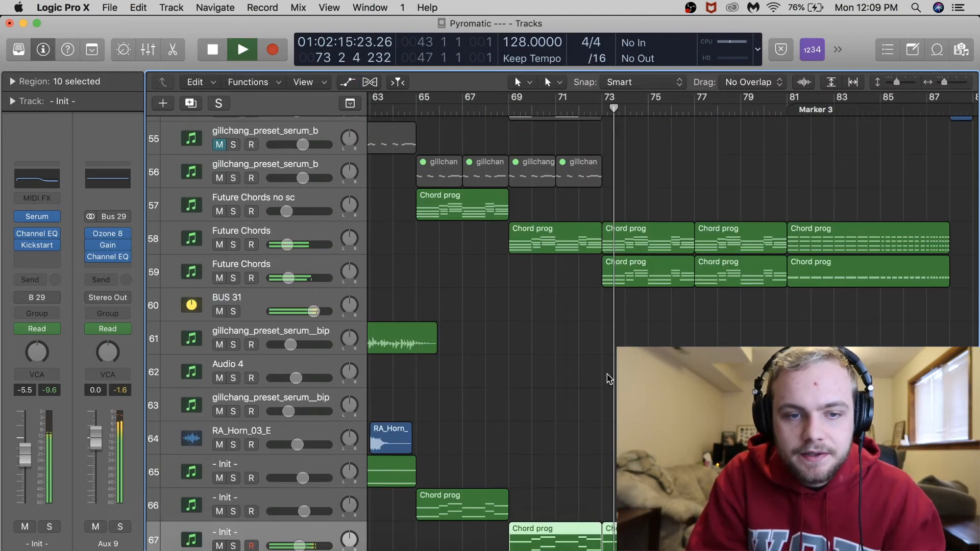
- Play from bar 73 with Future Chords track 59 and Init track 67 soloed
{"action": "left_click", "coordinate": [602, 106]}
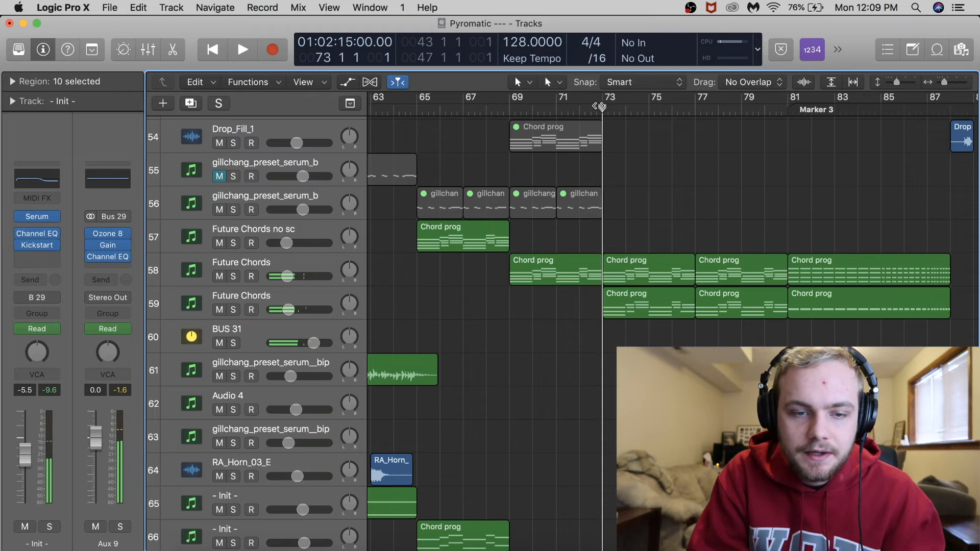
{"action": "left_click", "coordinate": [236, 311]}
{"action": "key", "text": "space"}
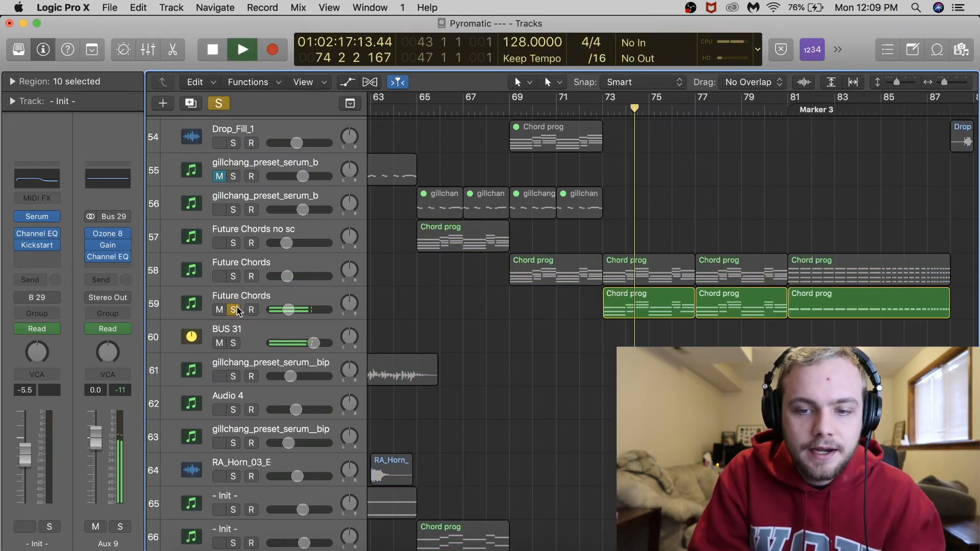
{"action": "scroll", "coordinate": [333, 353], "scroll_direction": "down", "scroll_amount": 5}
{"action": "left_click", "coordinate": [234, 244]}
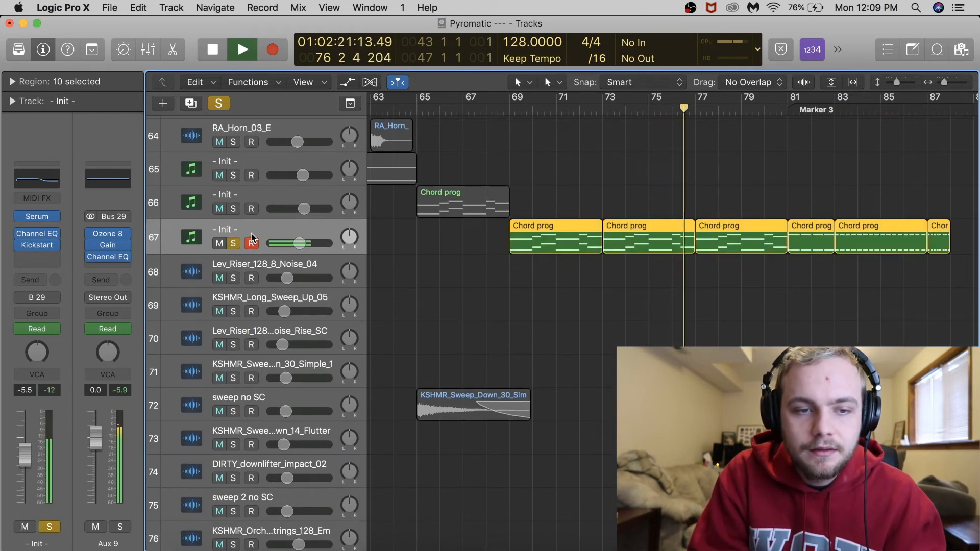
- Stop playback, inspect LFO 2 and LFO 3 in the Init track's Serum patch, and close the plug-in
{"action": "key", "text": "space"}
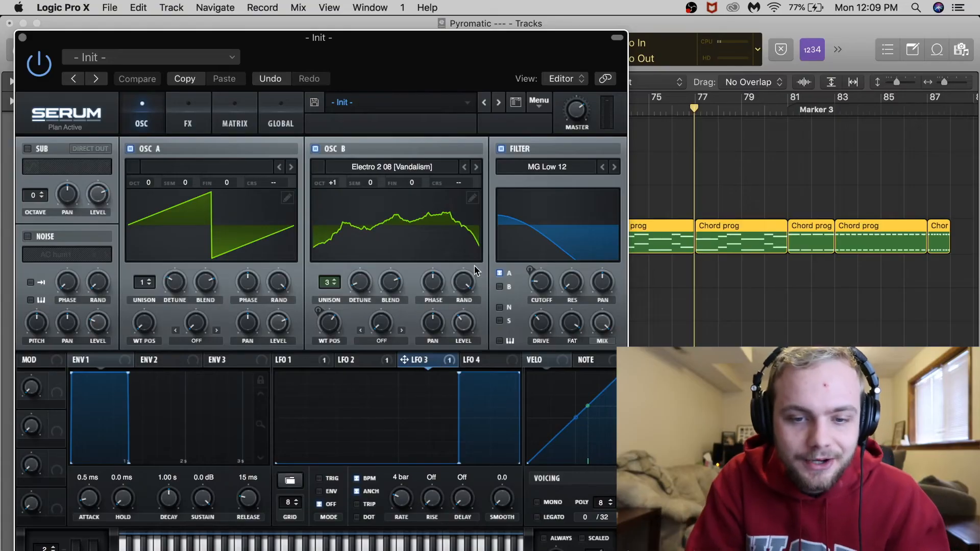
{"action": "left_click", "coordinate": [353, 360]}
{"action": "left_click", "coordinate": [418, 360]}
{"action": "left_click", "coordinate": [22, 37]}
{"action": "scroll", "coordinate": [562, 215], "scroll_direction": "up", "scroll_amount": 5}
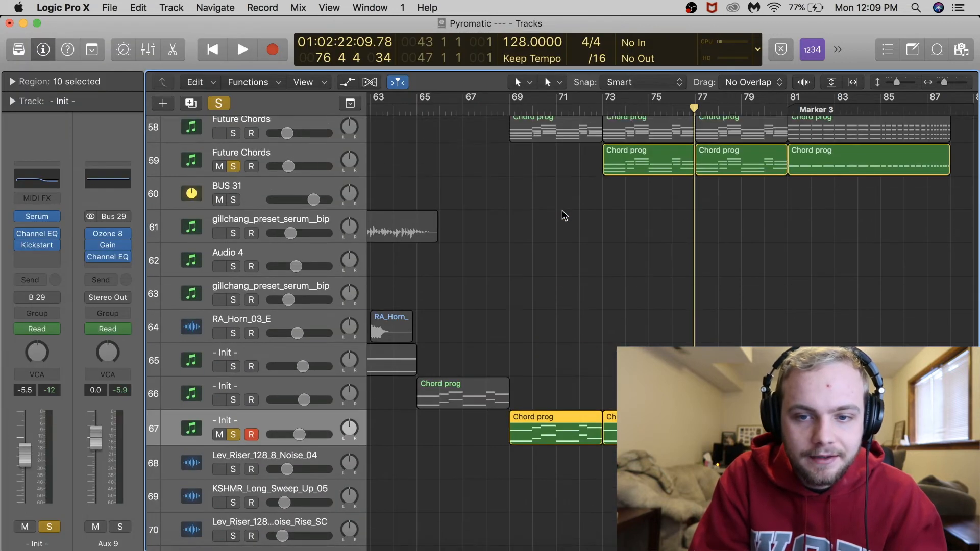
- Open Future Chords track 59's Serum patch, review its LFO 2, LFO 1 and effects, and close it
{"action": "left_click", "coordinate": [255, 158]}
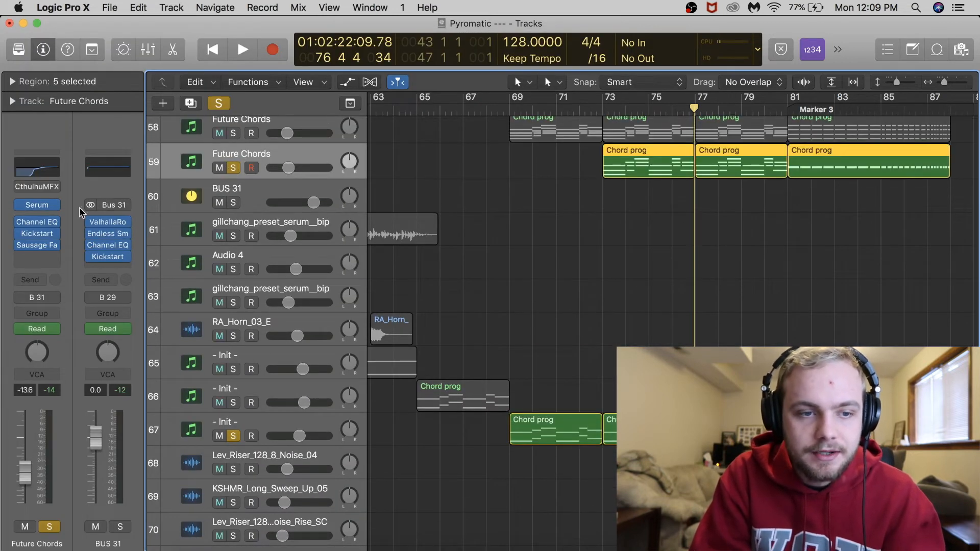
{"action": "left_click", "coordinate": [42, 206]}
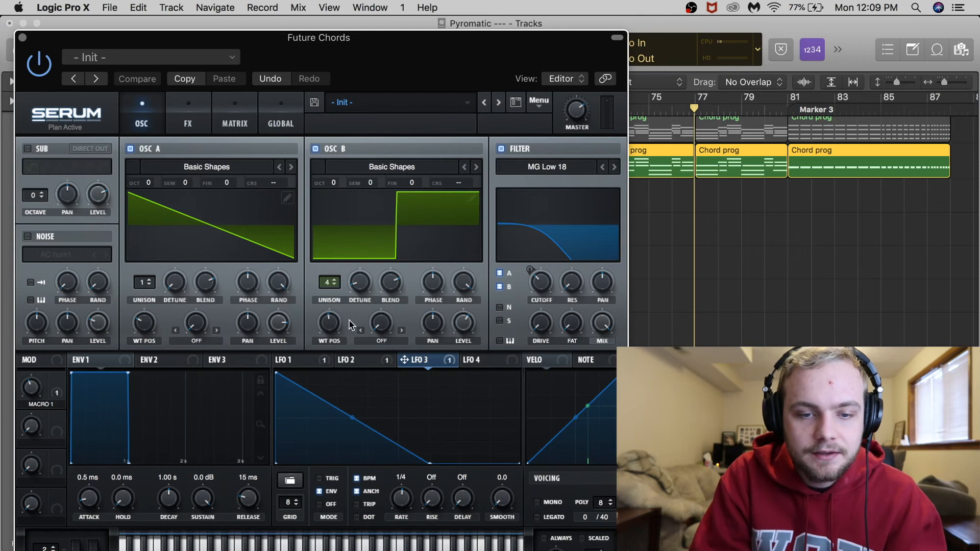
{"action": "left_click", "coordinate": [357, 361]}
{"action": "left_click", "coordinate": [291, 360]}
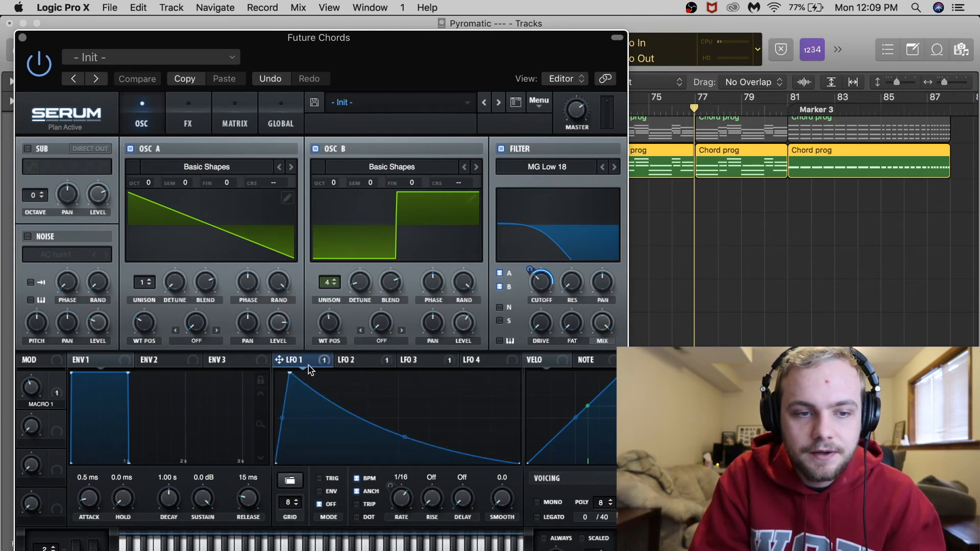
{"action": "left_click", "coordinate": [185, 118]}
{"action": "left_click", "coordinate": [23, 37]}
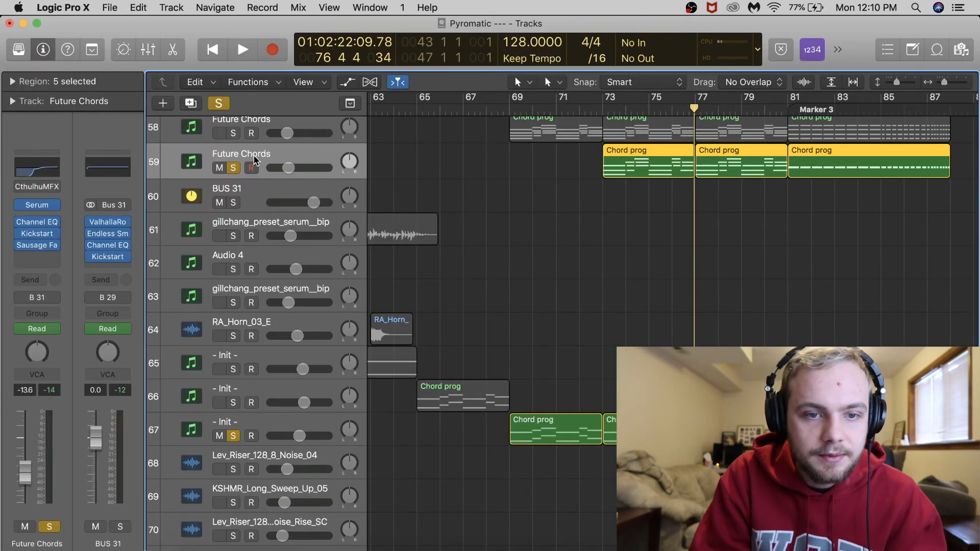
- Clear all solos and play the full mix from bar 73 while examining the kick, clap and percussion tracks
{"action": "left_click", "coordinate": [219, 103]}
{"action": "key", "text": "space"}
{"action": "scroll", "coordinate": [648, 269], "scroll_direction": "up", "scroll_amount": 3}
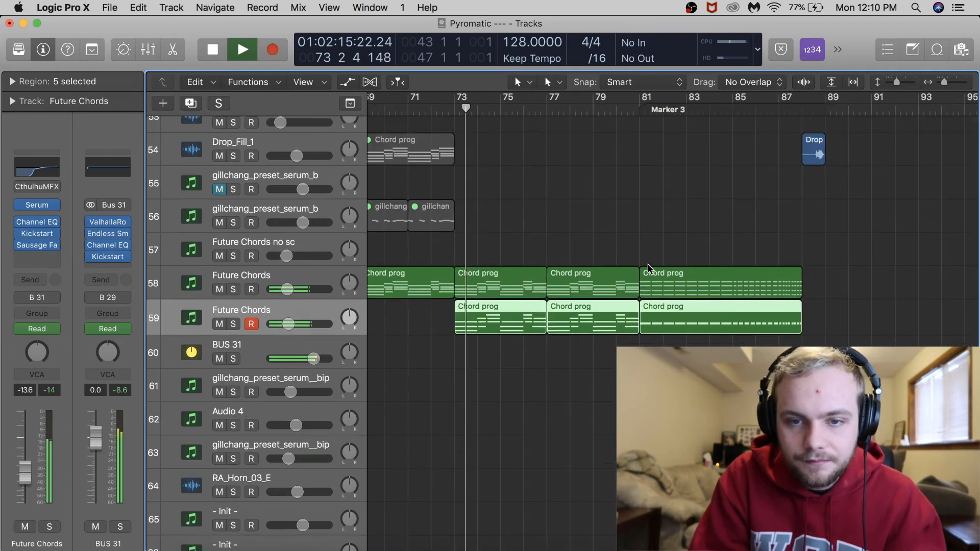
{"action": "scroll", "coordinate": [650, 269], "scroll_direction": "up", "scroll_amount": 5}
{"action": "scroll", "coordinate": [648, 269], "scroll_direction": "up", "scroll_amount": 6}
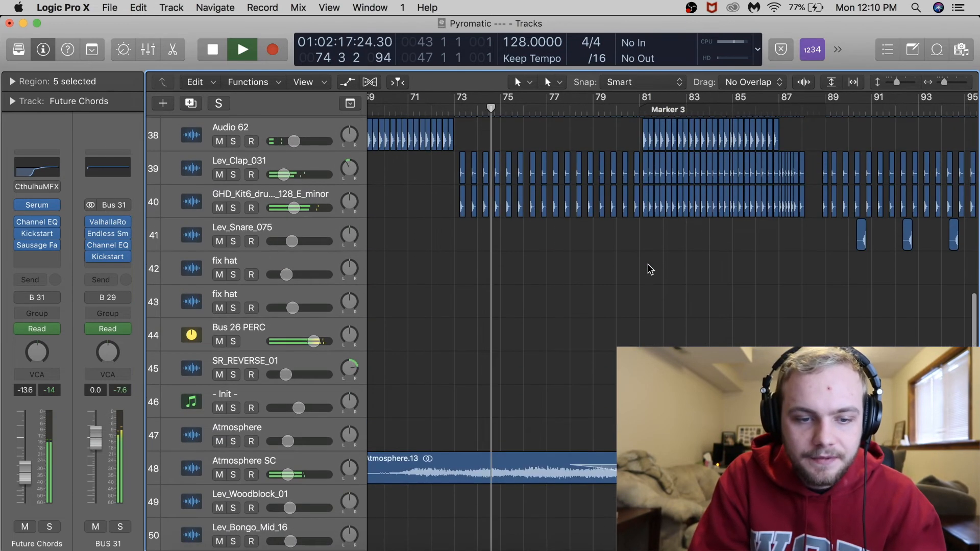
{"action": "scroll", "coordinate": [517, 361], "scroll_direction": "up", "scroll_amount": 8}
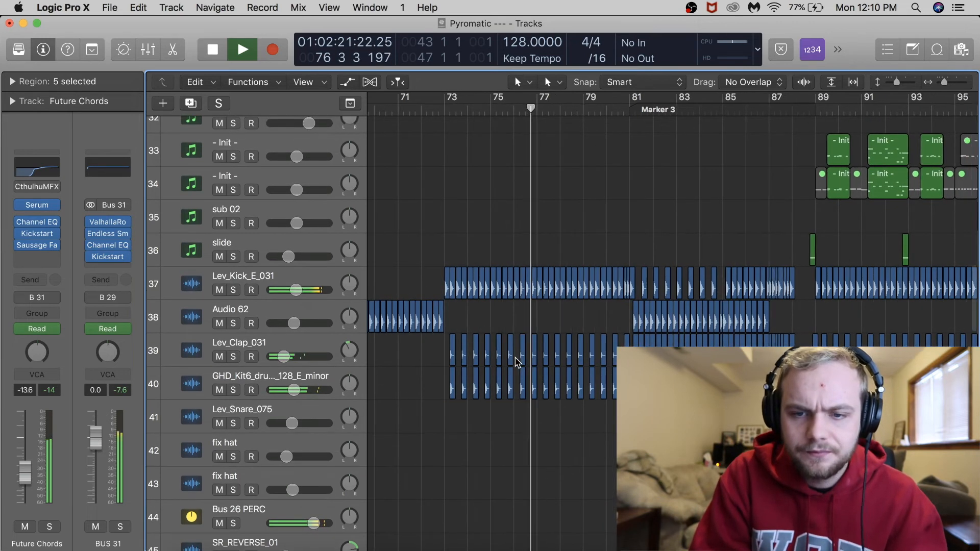
- Examine the Macro 1 automation on Future Chords tracks 58 and 59 and the chord layers down to Init track 67 during playback
{"action": "scroll", "coordinate": [517, 361], "scroll_direction": "down", "scroll_amount": 15}
{"action": "key", "text": "a"}
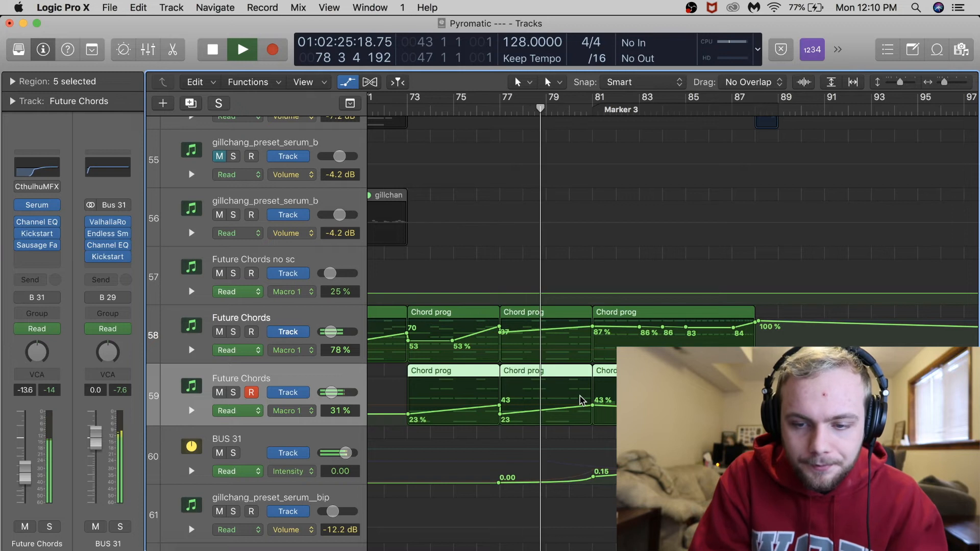
{"action": "scroll", "coordinate": [577, 491], "scroll_direction": "down", "scroll_amount": 5}
{"action": "key", "text": "a"}
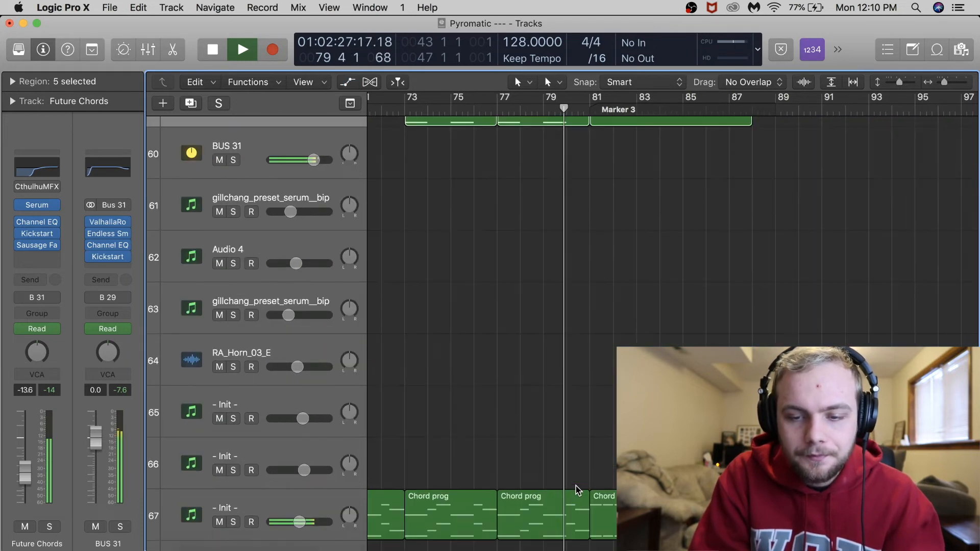
{"action": "scroll", "coordinate": [577, 491], "scroll_direction": "down", "scroll_amount": 2}
{"action": "scroll", "coordinate": [587, 411], "scroll_direction": "up", "scroll_amount": 5}
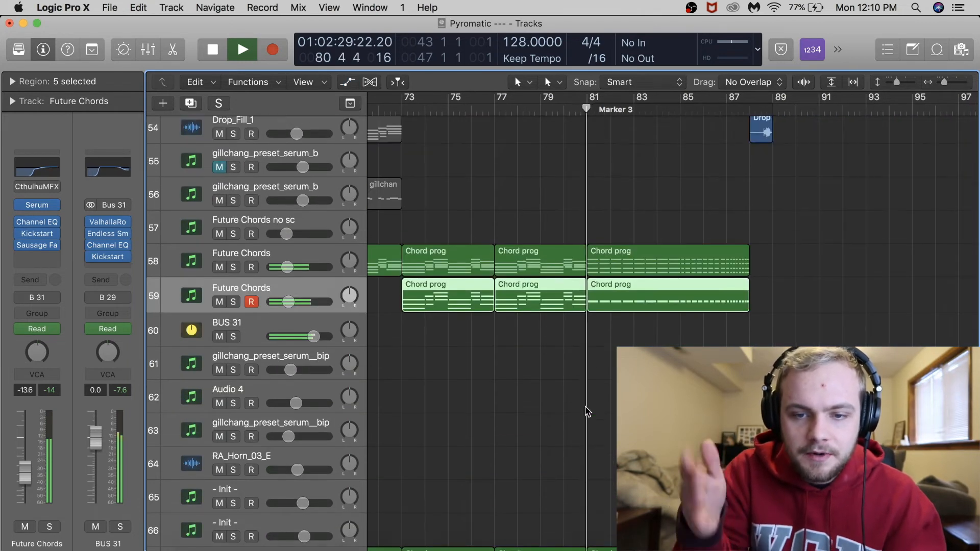
{"action": "scroll", "coordinate": [596, 396], "scroll_direction": "down", "scroll_amount": 3}
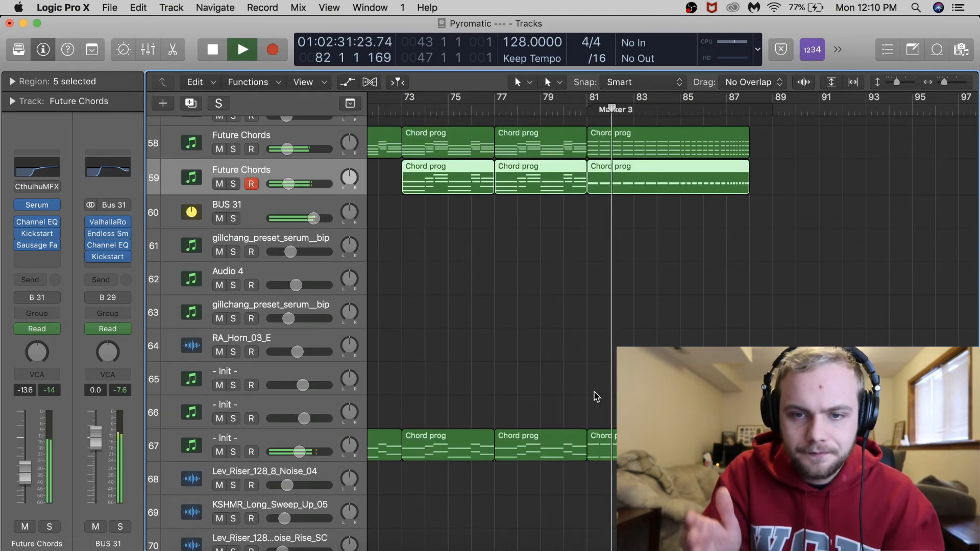
- Follow the build-up playback while examining Init track 29, the Future Chords regions and the Drop_Fill_1 clip before bar 89
{"action": "scroll", "coordinate": [596, 397], "scroll_direction": "up", "scroll_amount": 15}
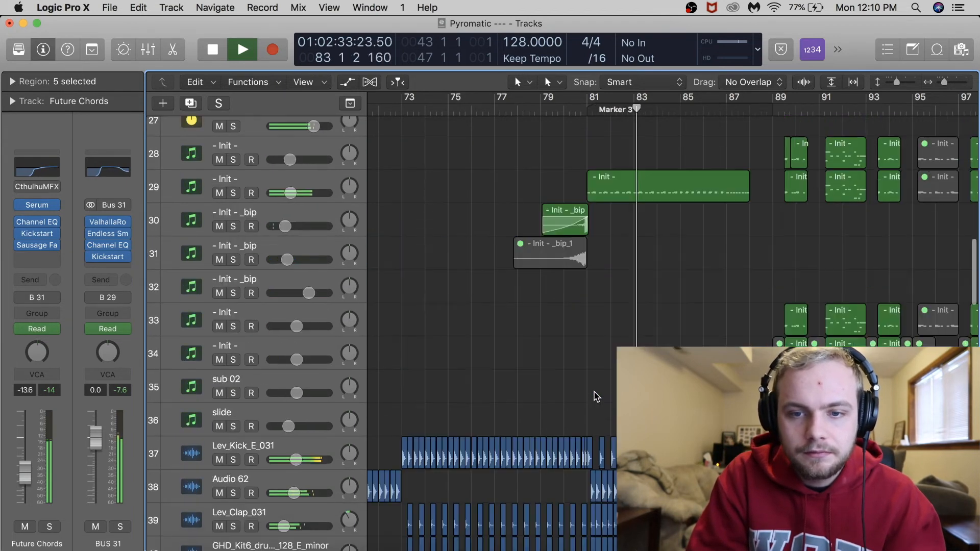
{"action": "scroll", "coordinate": [560, 272], "scroll_direction": "up", "scroll_amount": 1}
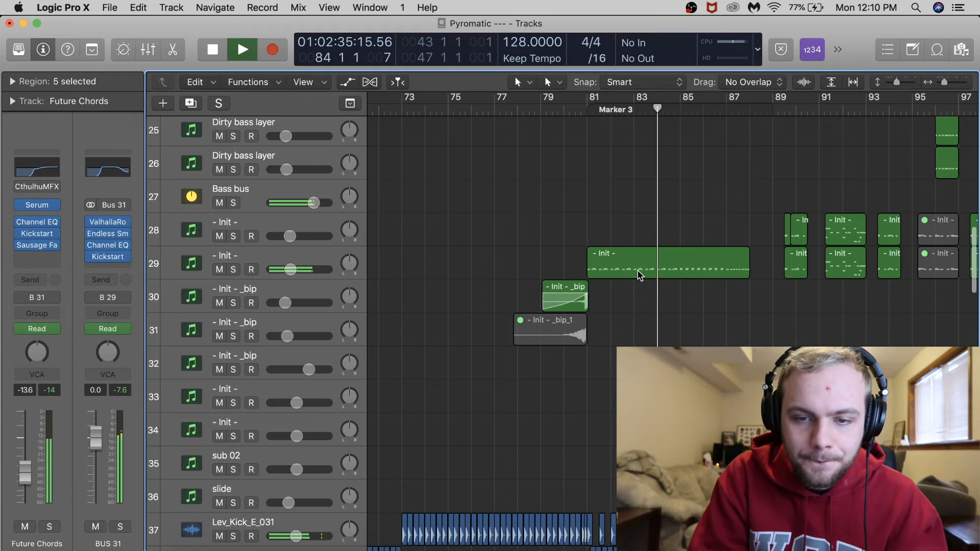
{"action": "scroll", "coordinate": [640, 276], "scroll_direction": "down", "scroll_amount": 13}
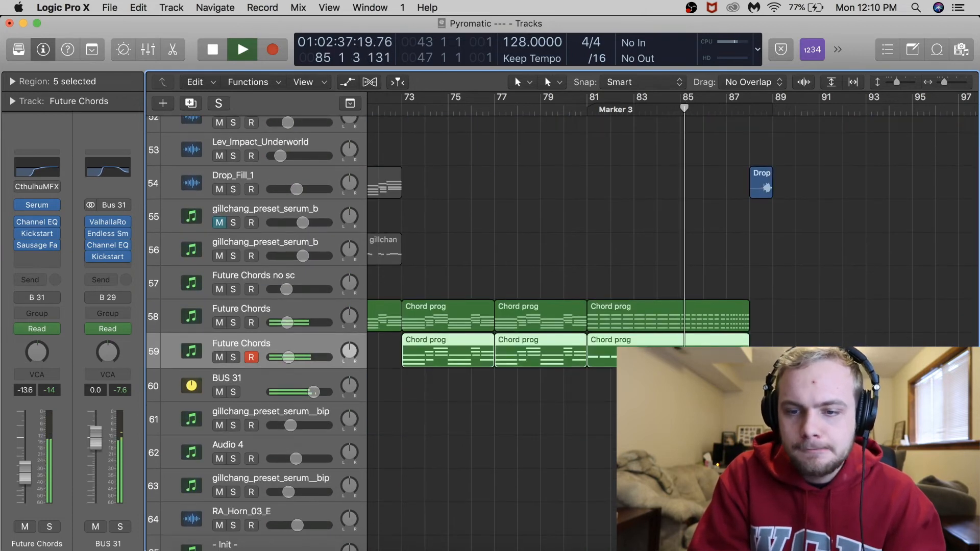
{"action": "scroll", "coordinate": [711, 338], "scroll_direction": "up", "scroll_amount": 2}
{"action": "scroll", "coordinate": [711, 338], "scroll_direction": "right", "scroll_amount": 2}
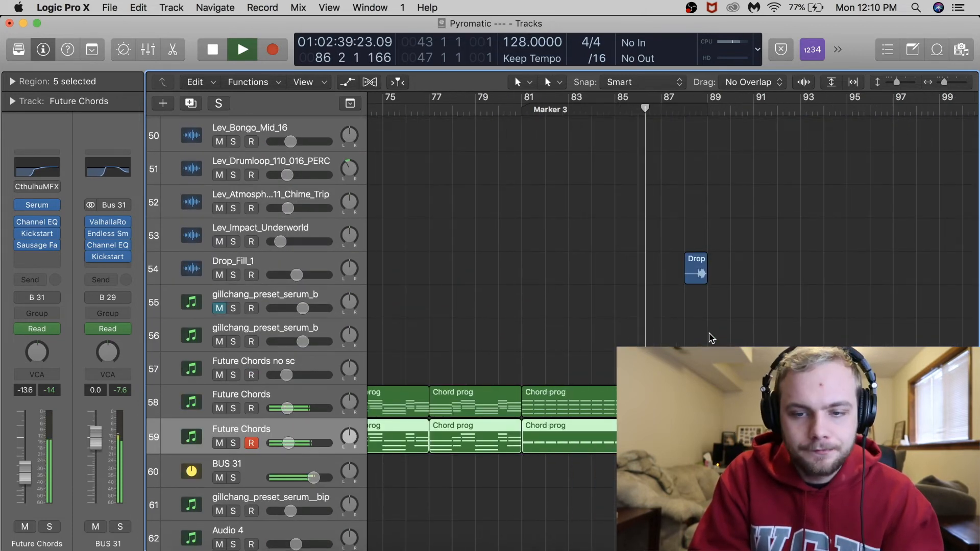
{"action": "scroll", "coordinate": [711, 338], "scroll_direction": "up", "scroll_amount": 8}
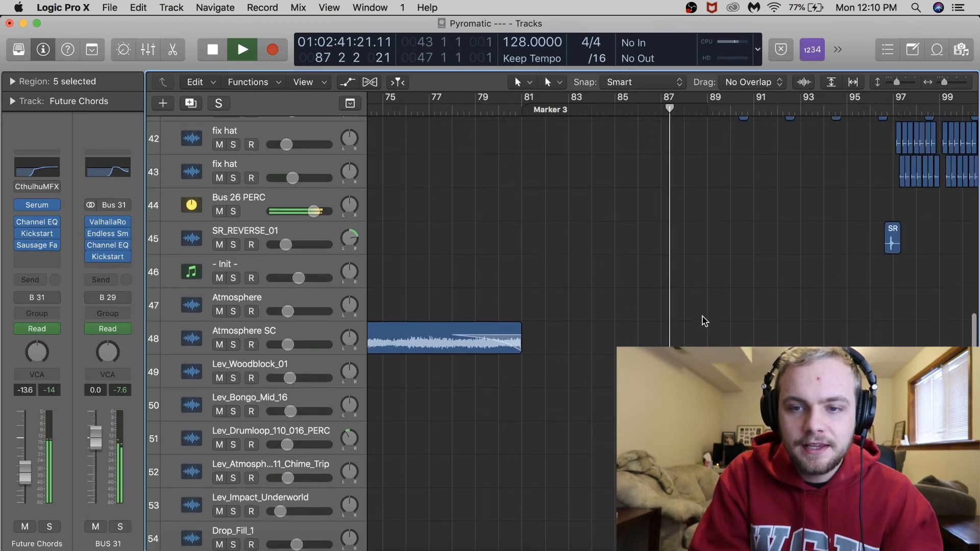
{"action": "scroll", "coordinate": [705, 320], "scroll_direction": "up", "scroll_amount": 3}
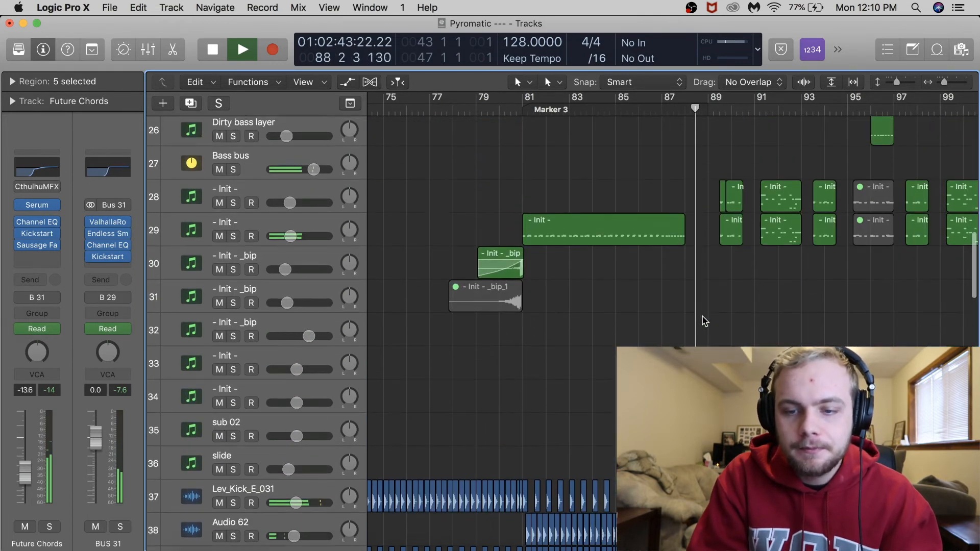
- Examine the second drop's Init bass, slide, kick, clap and snare regions from bar 89 as it plays
{"action": "scroll", "coordinate": [704, 321], "scroll_direction": "right", "scroll_amount": 8}
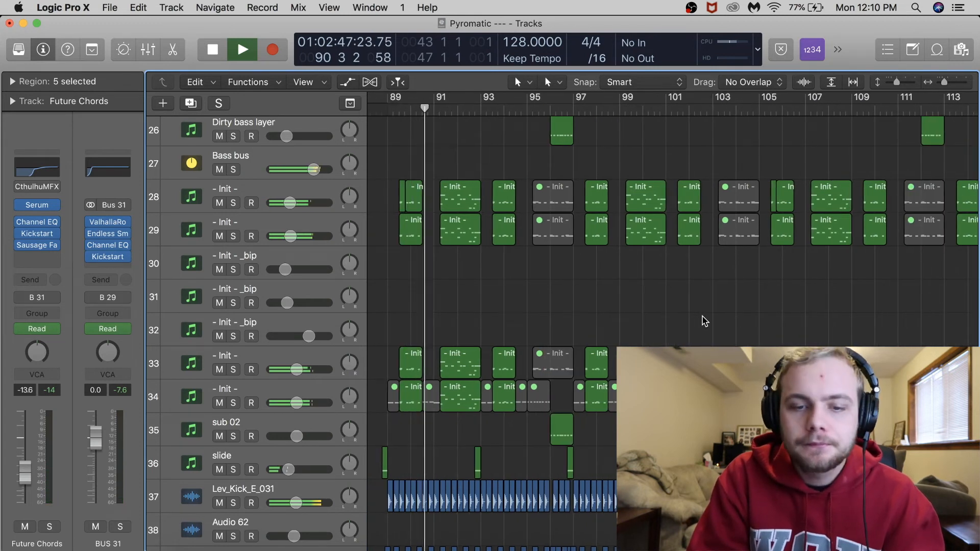
{"action": "scroll", "coordinate": [704, 320], "scroll_direction": "down", "scroll_amount": 5}
{"action": "scroll", "coordinate": [695, 324], "scroll_direction": "left", "scroll_amount": 6}
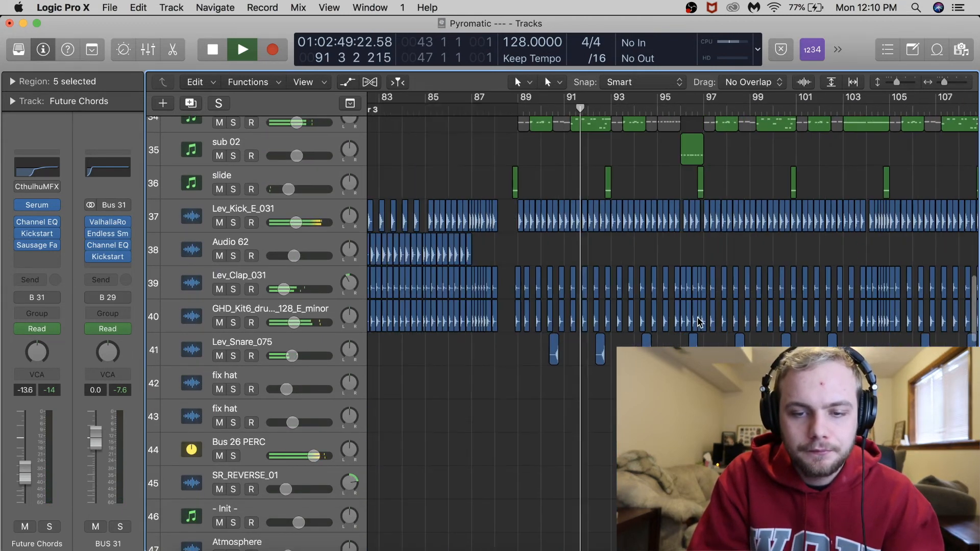
{"action": "scroll", "coordinate": [678, 327], "scroll_direction": "up", "scroll_amount": 6}
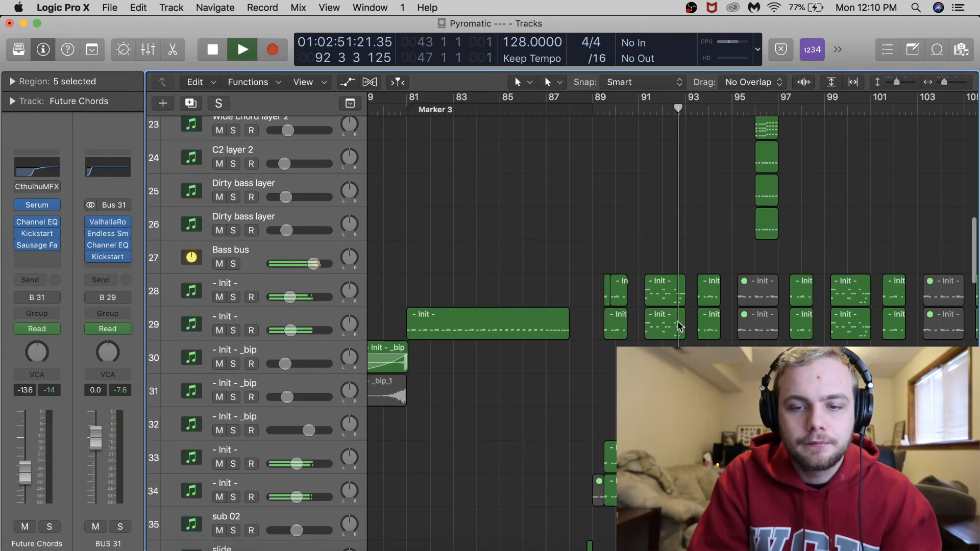
- Examine the riser, sweep and downlifter tracks 68 to 78 around the second drop while playback continues
{"action": "scroll", "coordinate": [679, 327], "scroll_direction": "down", "scroll_amount": 7}
{"action": "scroll", "coordinate": [681, 327], "scroll_direction": "down", "scroll_amount": 12}
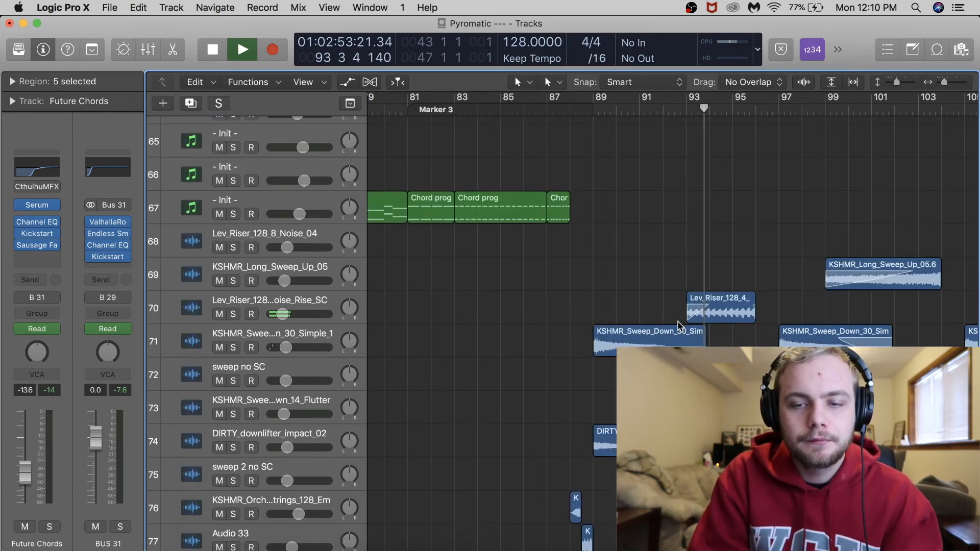
{"action": "scroll", "coordinate": [680, 327], "scroll_direction": "down", "scroll_amount": 3}
{"action": "scroll", "coordinate": [681, 326], "scroll_direction": "up", "scroll_amount": 5}
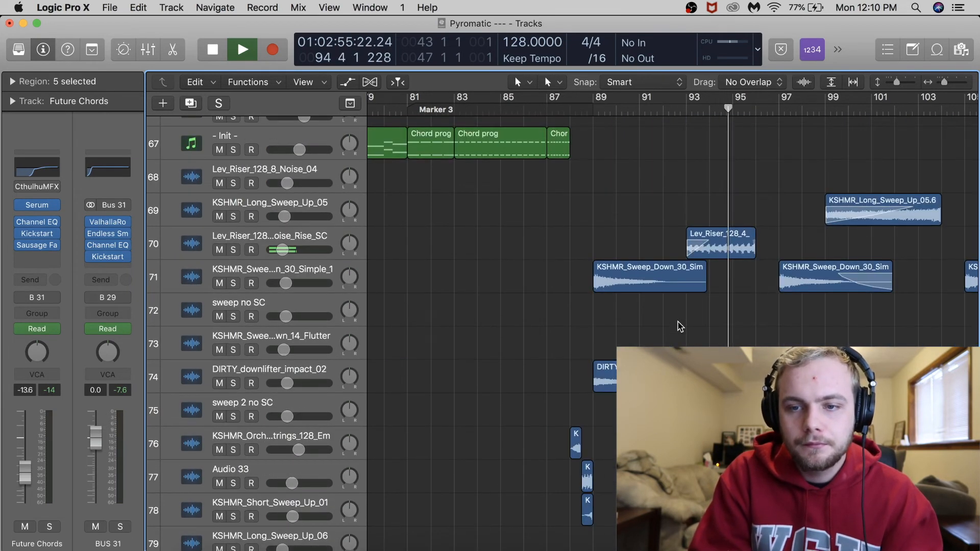
{"action": "scroll", "coordinate": [680, 327], "scroll_direction": "up", "scroll_amount": 9}
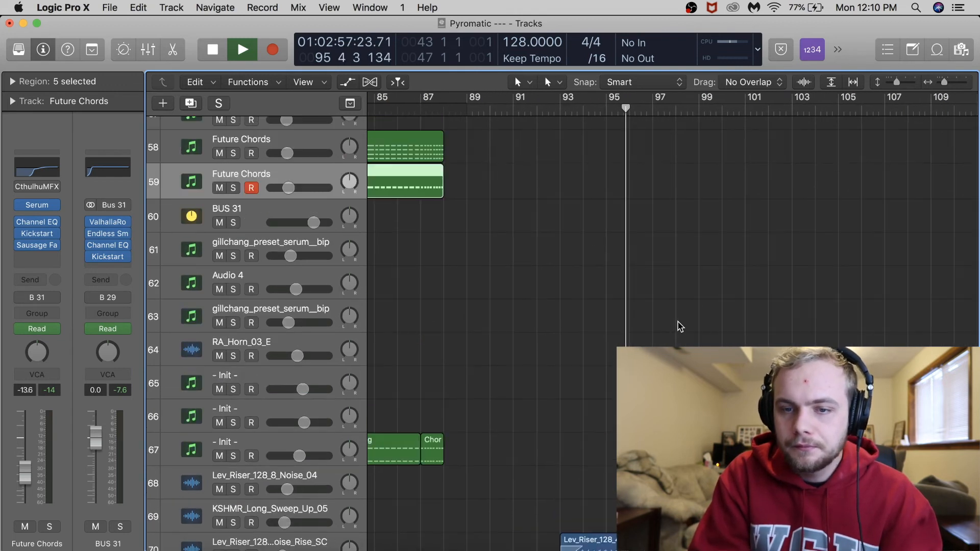
{"action": "scroll", "coordinate": [680, 329], "scroll_direction": "up", "scroll_amount": 4}
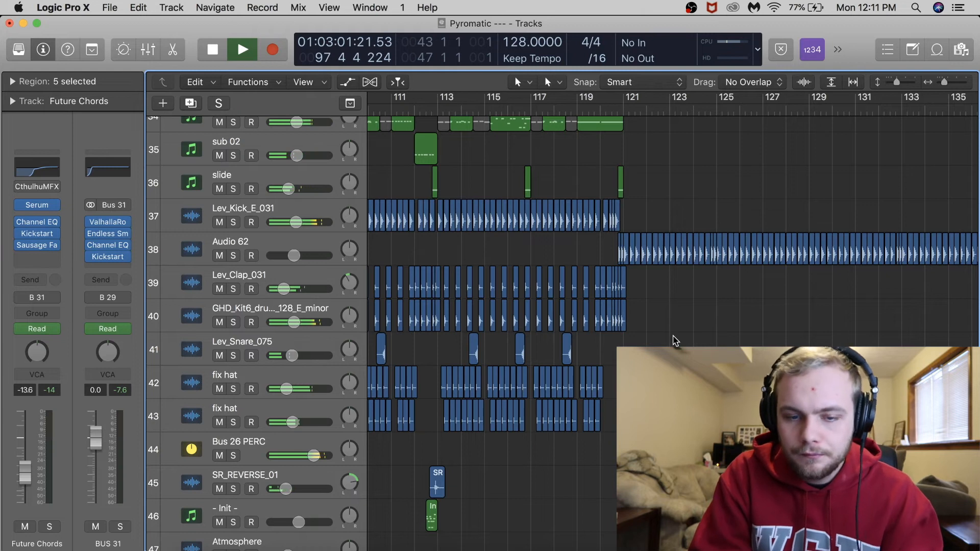
- Examine the snare, fix hat, Bus 26 PERC and SR_REVERSE_01 tracks between bars 105 and 121
{"action": "scroll", "coordinate": [675, 341], "scroll_direction": "down", "scroll_amount": 4}
{"action": "scroll", "coordinate": [675, 341], "scroll_direction": "left", "scroll_amount": 3}
{"action": "scroll", "coordinate": [676, 340], "scroll_direction": "up", "scroll_amount": 2}
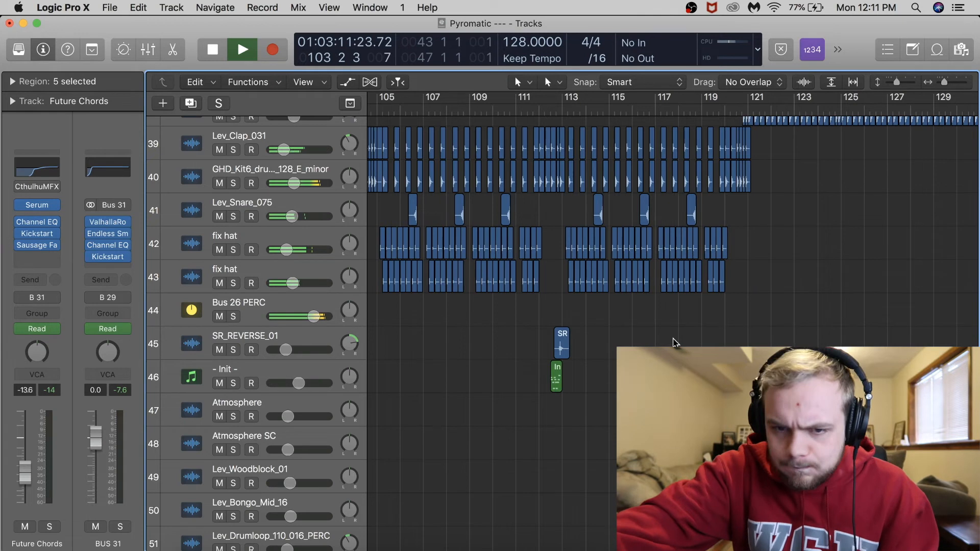
- Stop playback and place the playhead at bar 104, before the fill in the second drop
{"action": "key", "text": "z"}
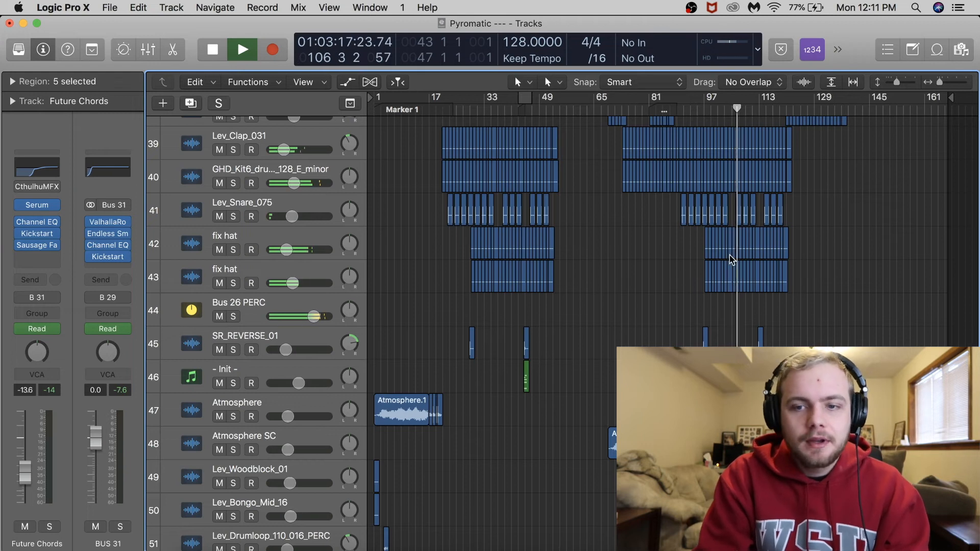
{"action": "scroll", "coordinate": [733, 260], "scroll_direction": "up", "scroll_amount": 14}
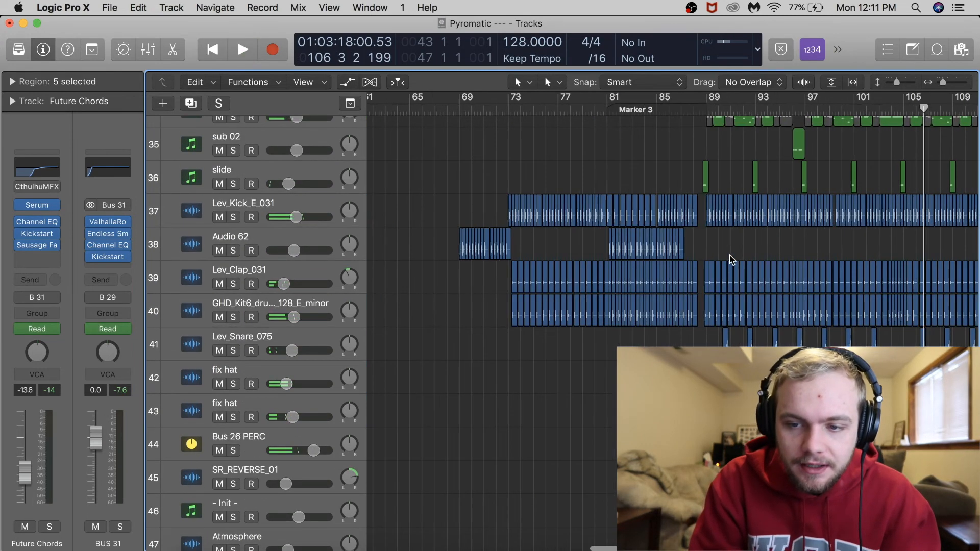
{"action": "scroll", "coordinate": [732, 259], "scroll_direction": "down", "scroll_amount": 5}
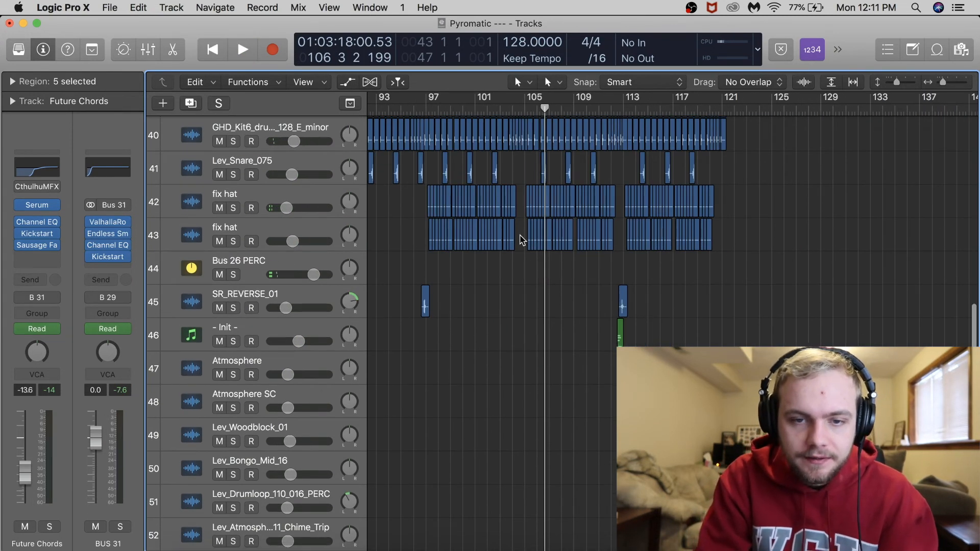
{"action": "left_click", "coordinate": [509, 106]}
{"action": "scroll", "coordinate": [516, 328], "scroll_direction": "up", "scroll_amount": 5}
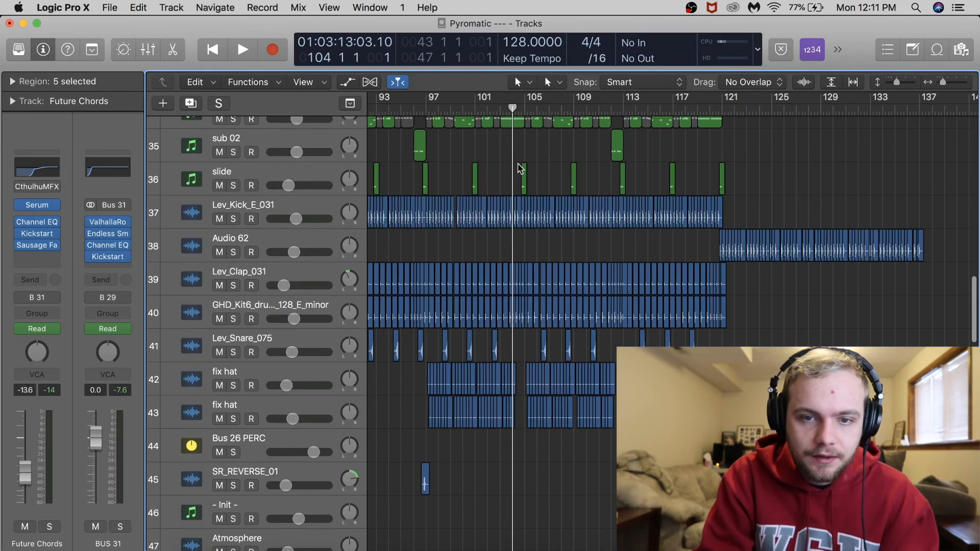
- Solo tracks 76 to 78, the KSHMR orchestral strings, Audio 33 and KSHMR_Short_Sweep_Up_01, and audition their fill from bar 104
{"action": "scroll", "coordinate": [522, 279], "scroll_direction": "down", "scroll_amount": 20}
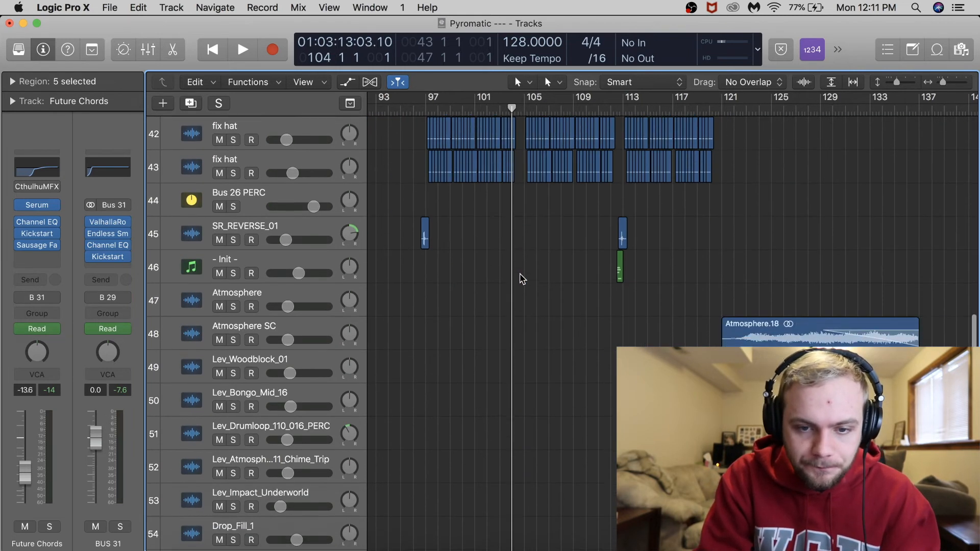
{"action": "key", "text": "z"}
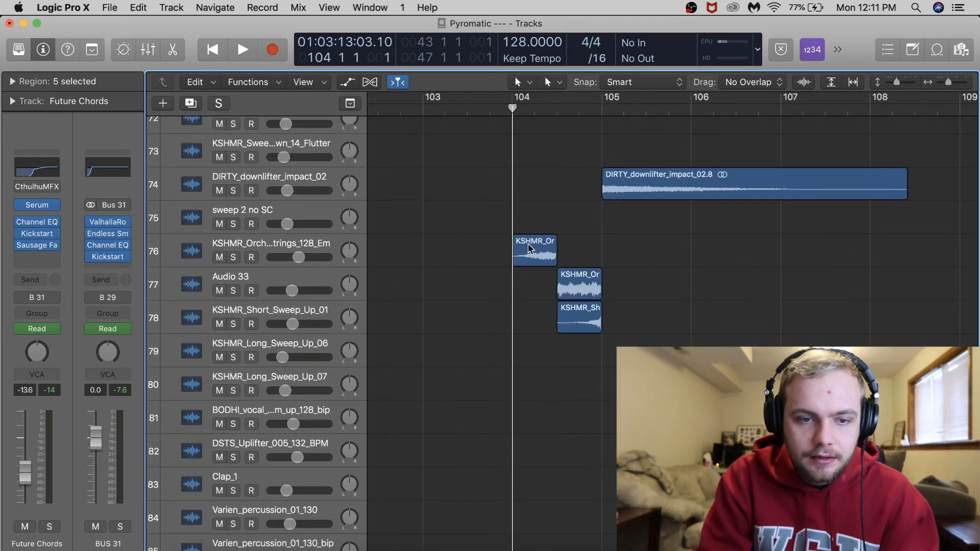
{"action": "left_click_drag", "start_coordinate": [234, 259], "coordinate": [234, 320]}
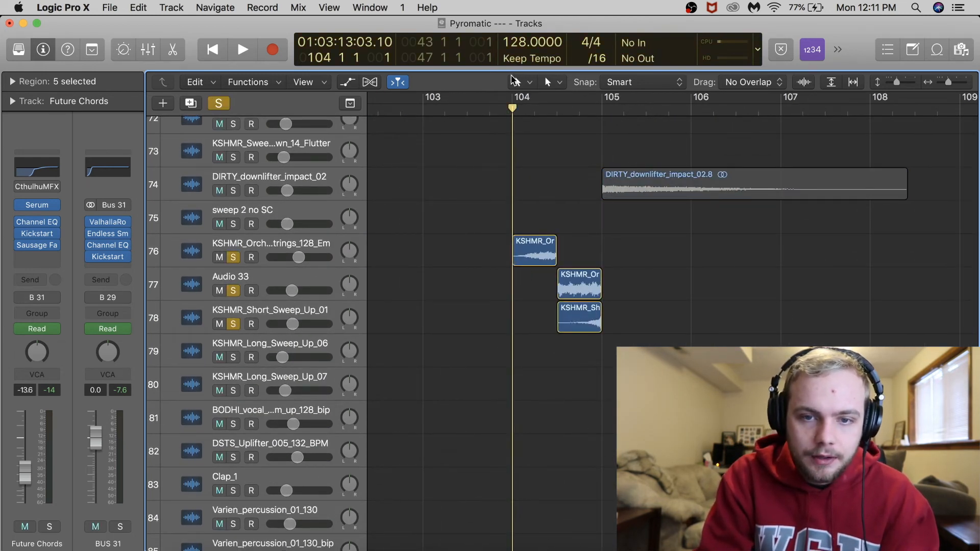
{"action": "key", "text": "space"}
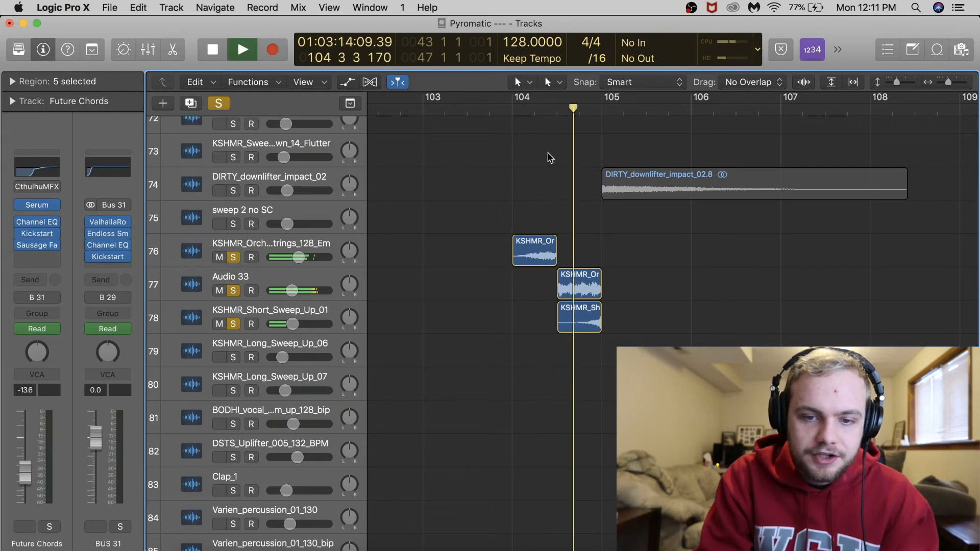
{"action": "key", "text": "space"}
- Add drum tracks 37 to 40 to the solo, from Lev_Kick_E_031 to the GHD_Kit6 drum, and audition the fill from bar 104
{"action": "scroll", "coordinate": [577, 214], "scroll_direction": "up", "scroll_amount": 7}
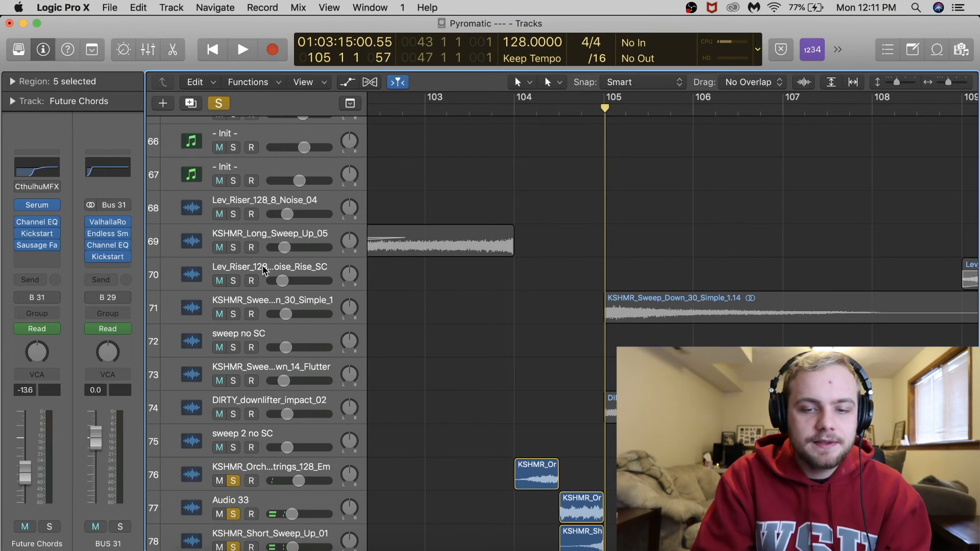
{"action": "scroll", "coordinate": [256, 270], "scroll_direction": "up", "scroll_amount": 15}
{"action": "left_click_drag", "start_coordinate": [242, 271], "coordinate": [238, 363]}
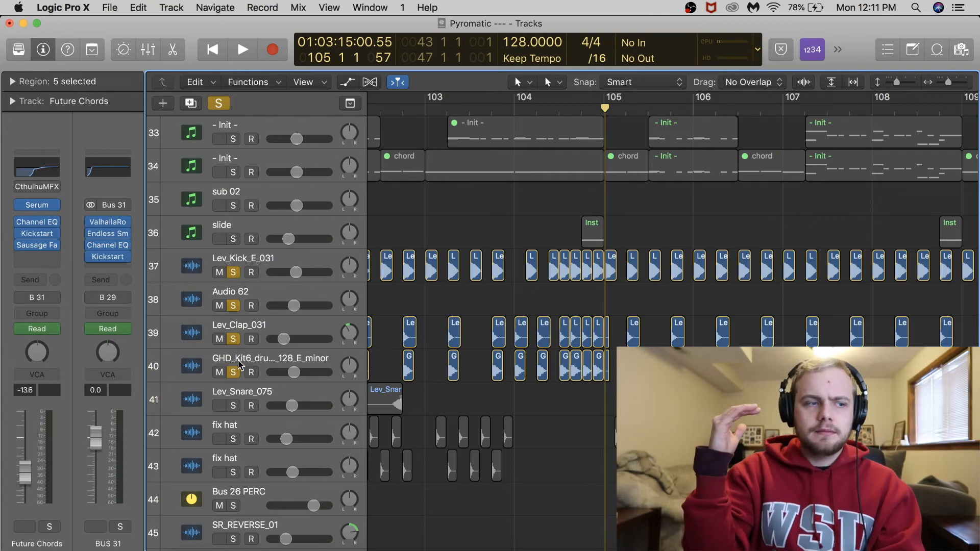
{"action": "key", "text": "space"}
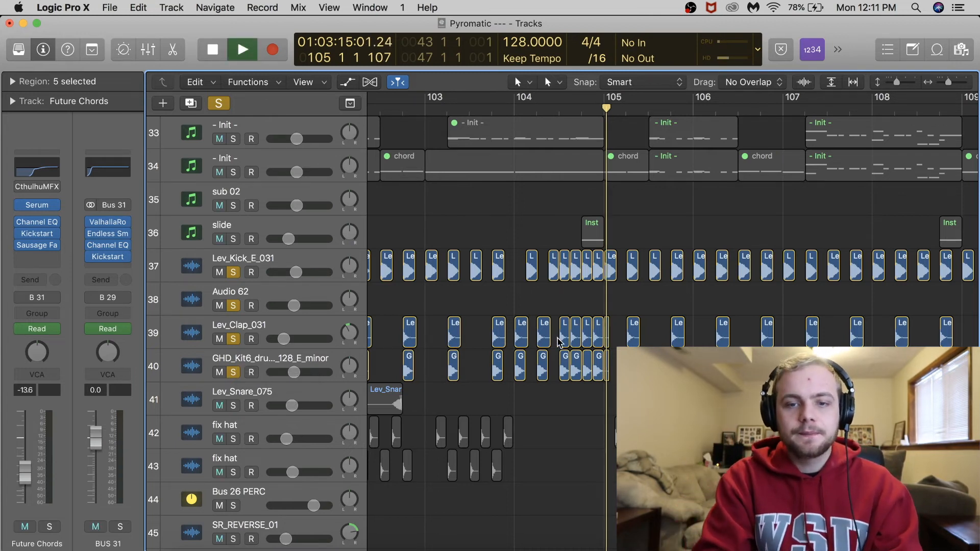
{"action": "left_click", "coordinate": [514, 107]}
{"action": "key", "text": "space"}
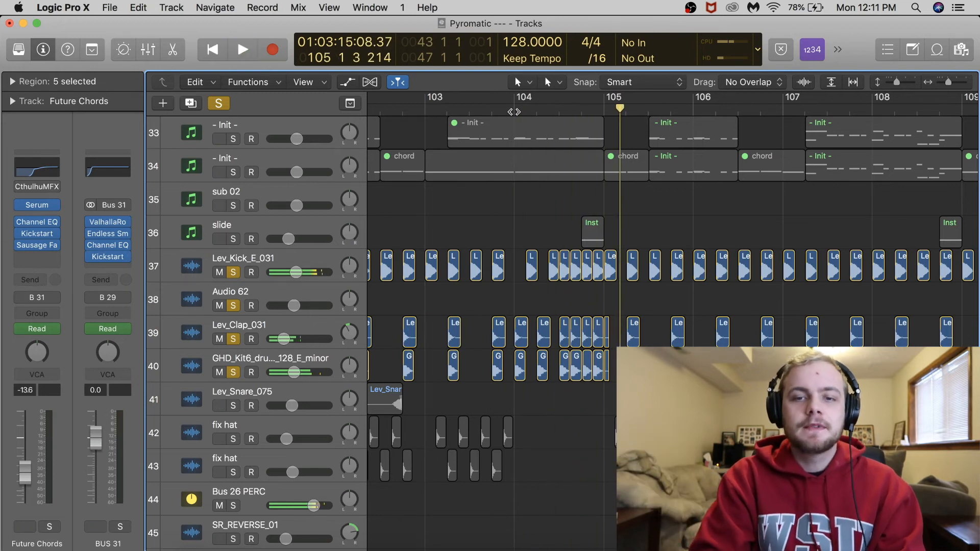
- Clear all solos, review the Init chord regions on tracks 12 to 15, and play the full mix from bar 104
{"action": "left_click", "coordinate": [218, 103]}
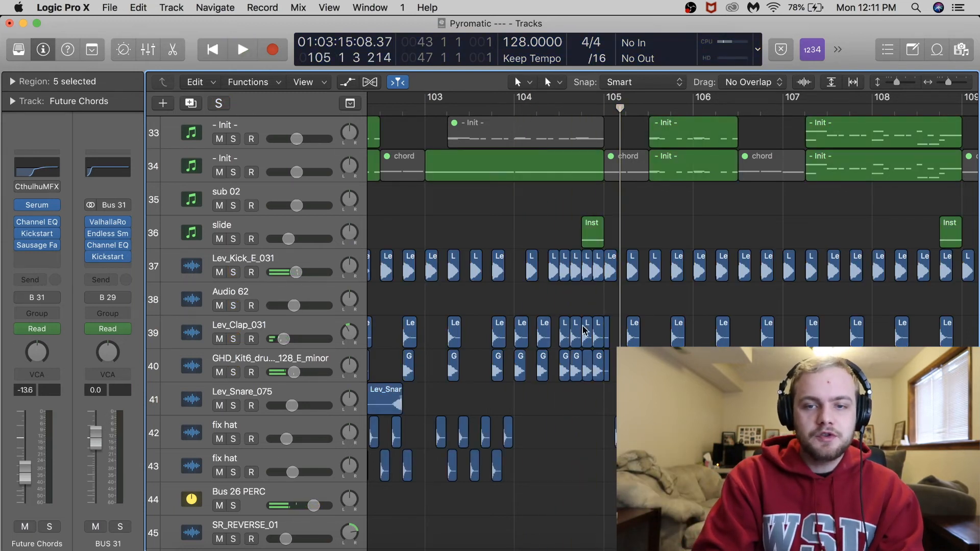
{"action": "scroll", "coordinate": [597, 343], "scroll_direction": "up", "scroll_amount": 15}
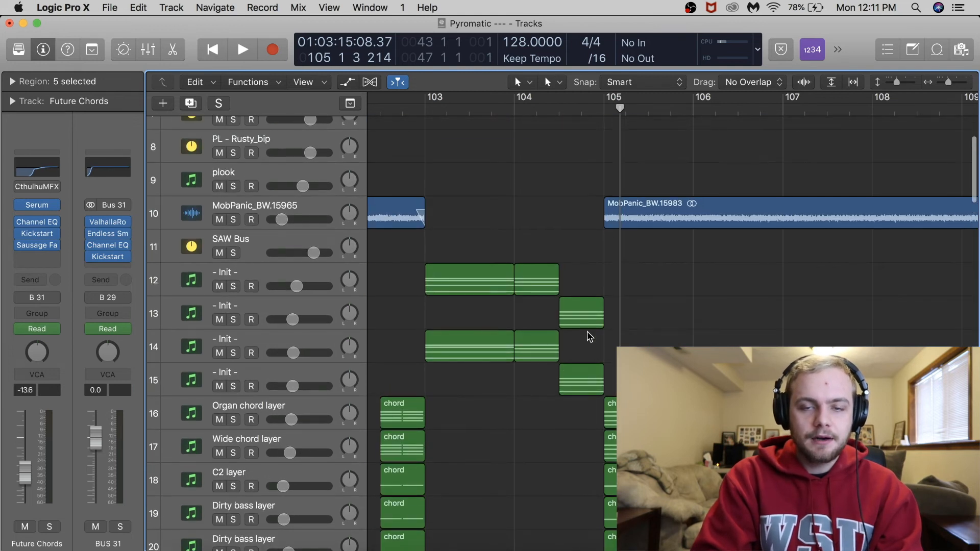
{"action": "scroll", "coordinate": [585, 327], "scroll_direction": "down", "scroll_amount": 8}
{"action": "double_click", "coordinate": [518, 113]}
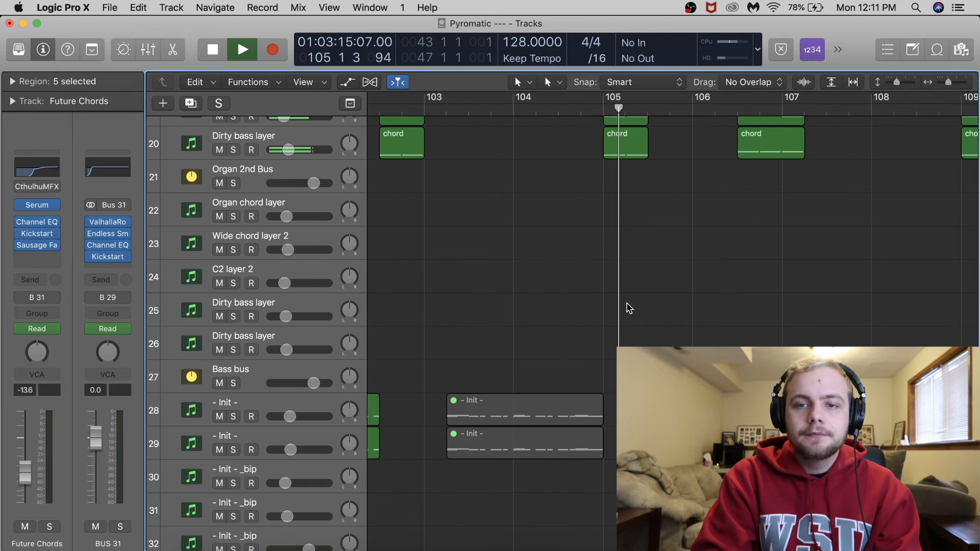
- Survey the remaining second-drop bass, drum and hat regions up to bar 121 while the full mix plays
{"action": "key", "text": "z"}
{"action": "scroll", "coordinate": [629, 308], "scroll_direction": "down", "scroll_amount": 10}
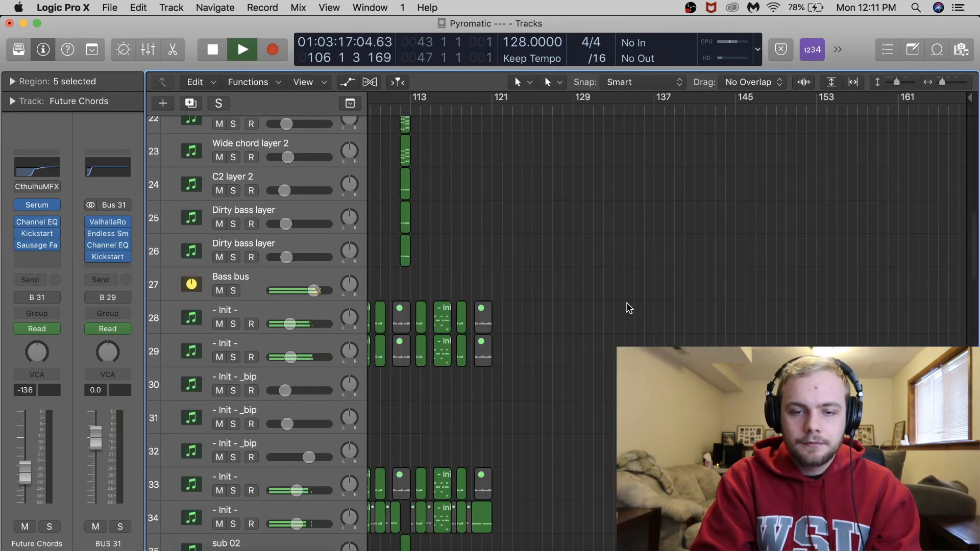
{"action": "scroll", "coordinate": [629, 309], "scroll_direction": "down", "scroll_amount": 3}
{"action": "scroll", "coordinate": [629, 309], "scroll_direction": "left", "scroll_amount": 3}
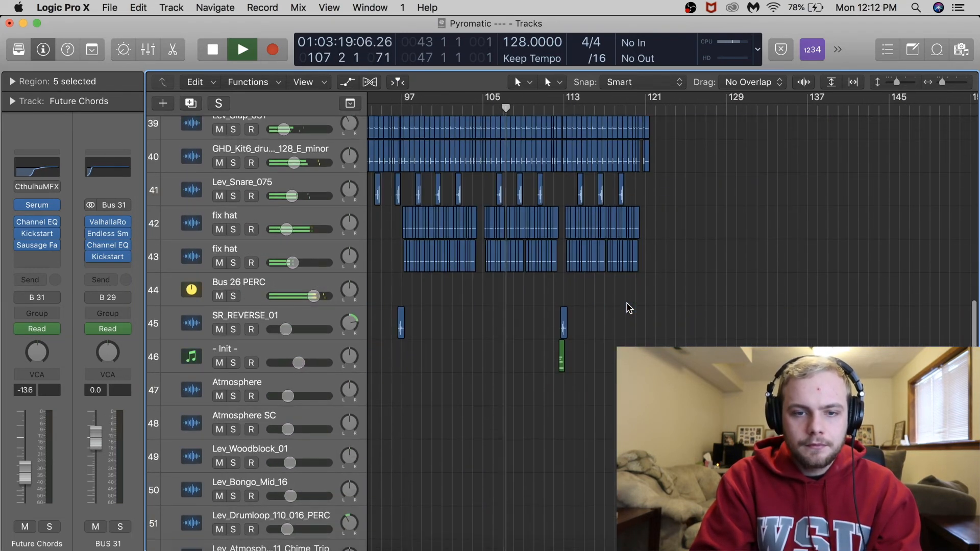
- Survey the tracks below the second-drop hats down to the Future Chords tracks, and stop playback
{"action": "scroll", "coordinate": [611, 306], "scroll_direction": "up", "scroll_amount": 1}
{"action": "scroll", "coordinate": [612, 306], "scroll_direction": "down", "scroll_amount": 12}
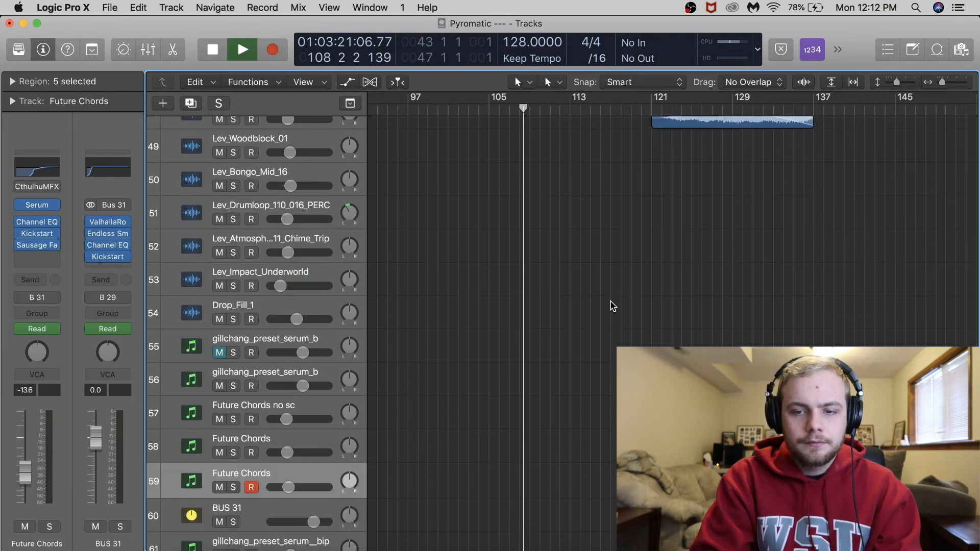
{"action": "key", "text": "space"}
{"action": "scroll", "coordinate": [612, 306], "scroll_direction": "down", "scroll_amount": 1}
{"action": "scroll", "coordinate": [611, 306], "scroll_direction": "up", "scroll_amount": 12}
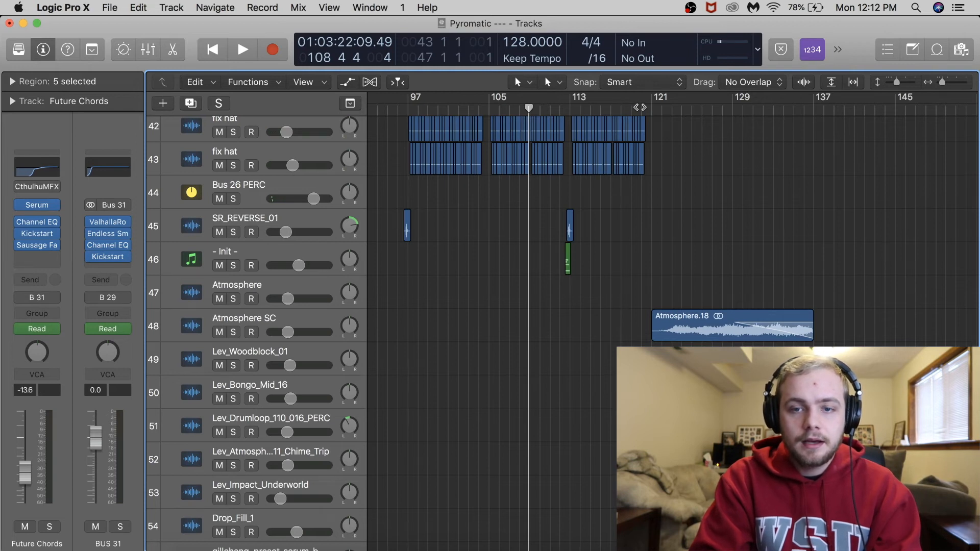
- Play the full mix from near the end of the second drop and follow it into the Chord prog regions from bar 121
{"action": "scroll", "coordinate": [653, 219], "scroll_direction": "up", "scroll_amount": 5}
{"action": "left_click", "coordinate": [550, 108]}
{"action": "key", "text": "space"}
{"action": "scroll", "coordinate": [637, 271], "scroll_direction": "up", "scroll_amount": 6}
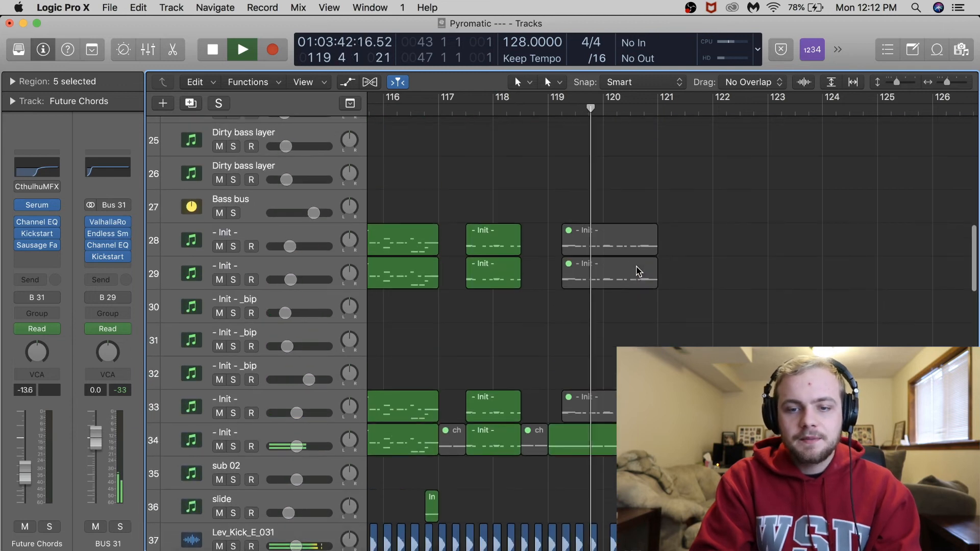
{"action": "scroll", "coordinate": [638, 271], "scroll_direction": "up", "scroll_amount": 1}
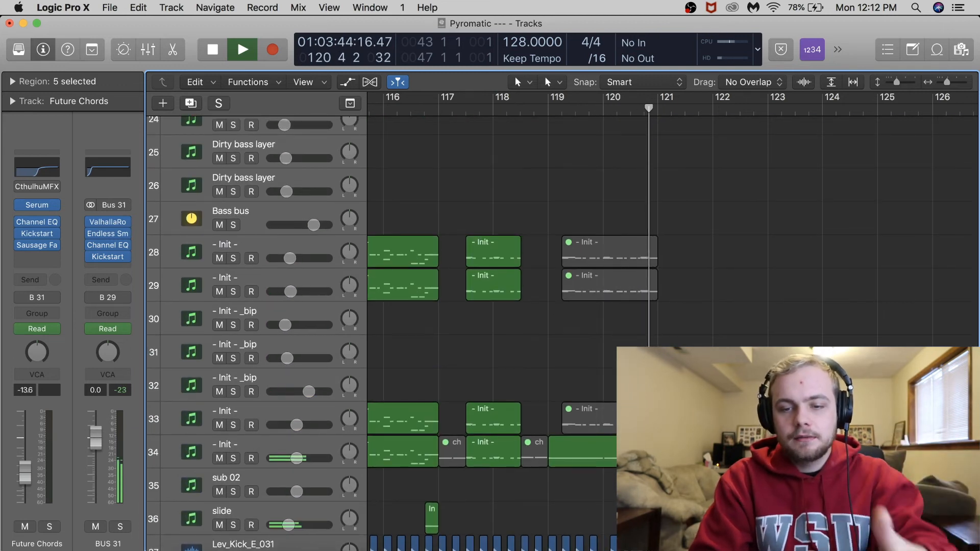
{"action": "scroll", "coordinate": [511, 327], "scroll_direction": "down", "scroll_amount": 15}
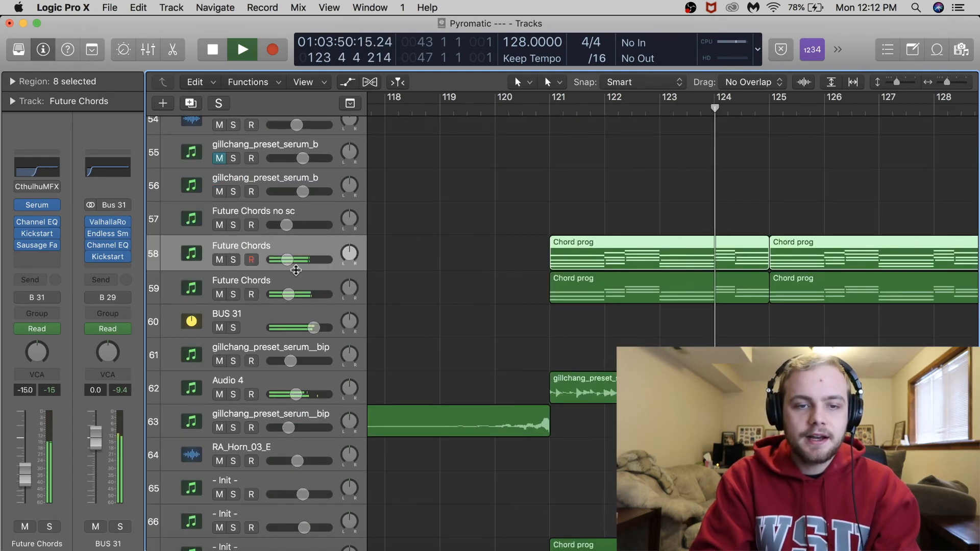
- Show track automation and examine the Macro 1 curves on Future Chords tracks 58 and 59 while the outro plays
{"action": "key", "text": "a"}
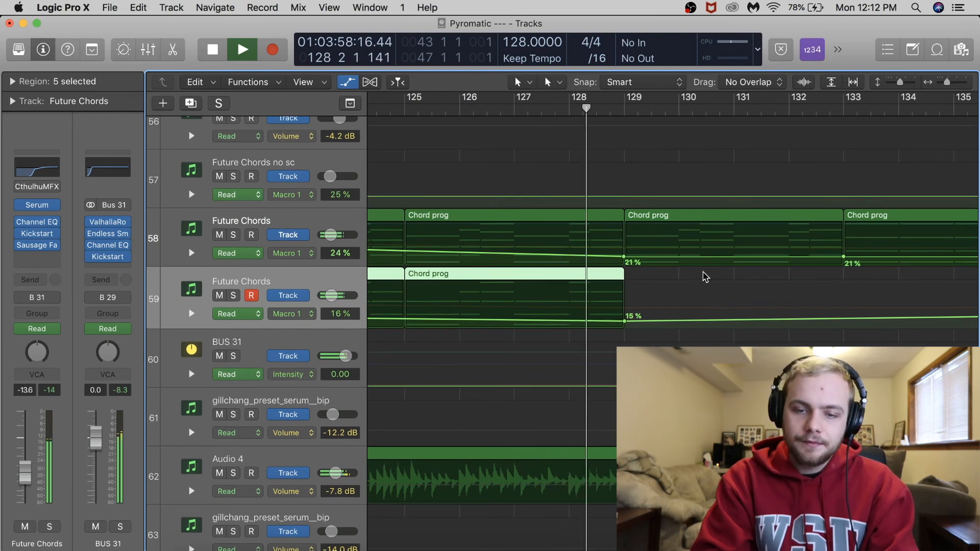
{"action": "scroll", "coordinate": [705, 277], "scroll_direction": "down", "scroll_amount": 10}
{"action": "scroll", "coordinate": [705, 277], "scroll_direction": "up", "scroll_amount": 4}
{"action": "scroll", "coordinate": [705, 277], "scroll_direction": "up", "scroll_amount": 2}
{"action": "key", "text": "a"}
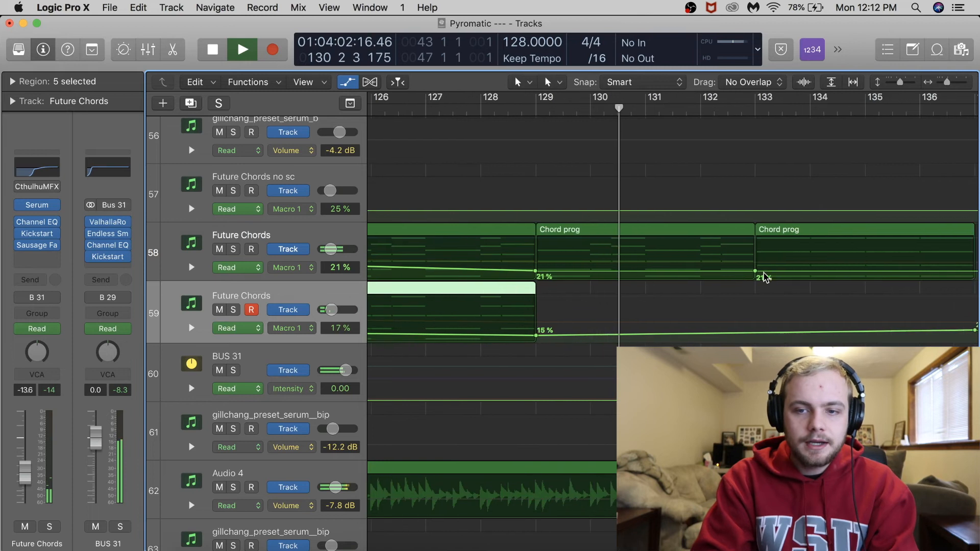
{"action": "scroll", "coordinate": [765, 277], "scroll_direction": "down", "scroll_amount": 2}
{"action": "key", "text": "a"}
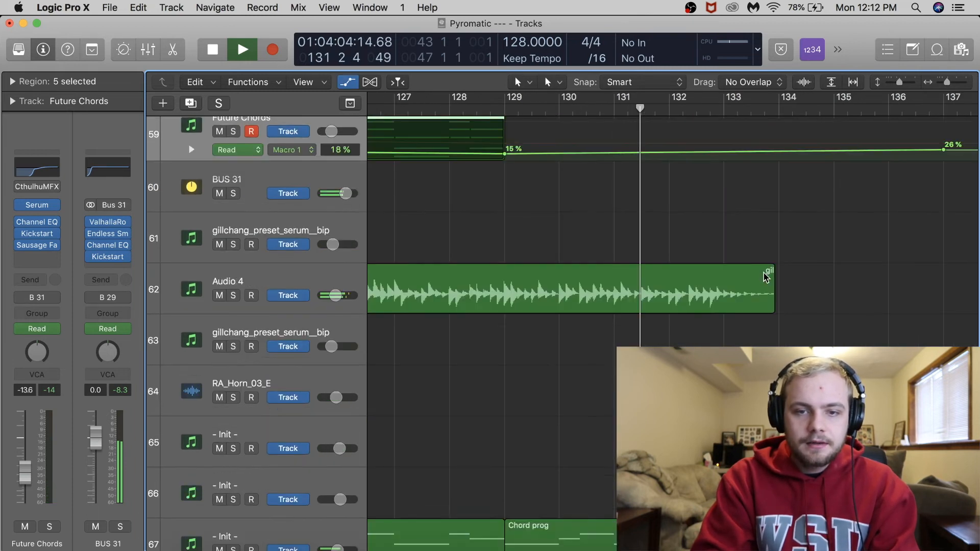
- Inspect the fade-out of the Atmosphere SC region on track 48, and hide the track automation
{"action": "scroll", "coordinate": [765, 277], "scroll_direction": "up", "scroll_amount": 15}
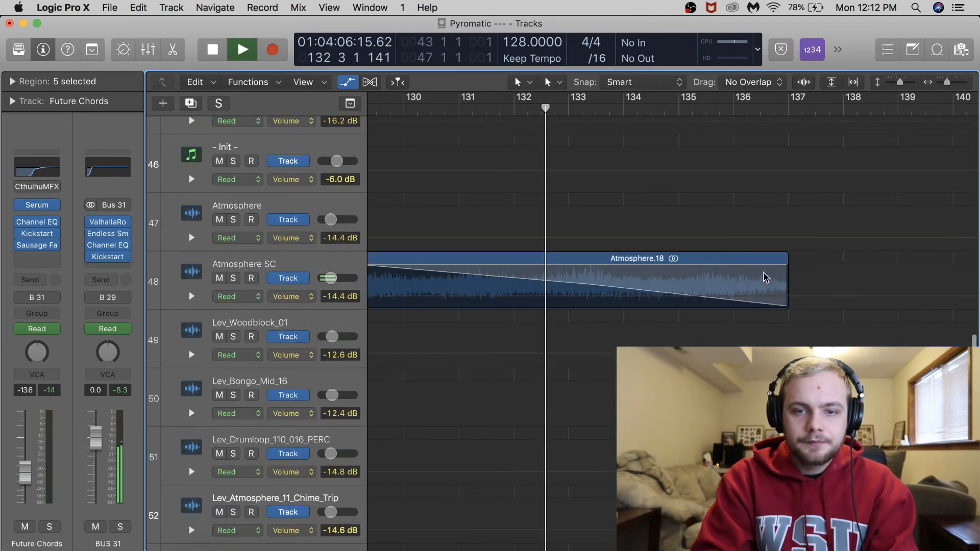
{"action": "key", "text": "a"}
{"action": "scroll", "coordinate": [602, 405], "scroll_direction": "down", "scroll_amount": 6}
{"action": "scroll", "coordinate": [602, 404], "scroll_direction": "left", "scroll_amount": 4}
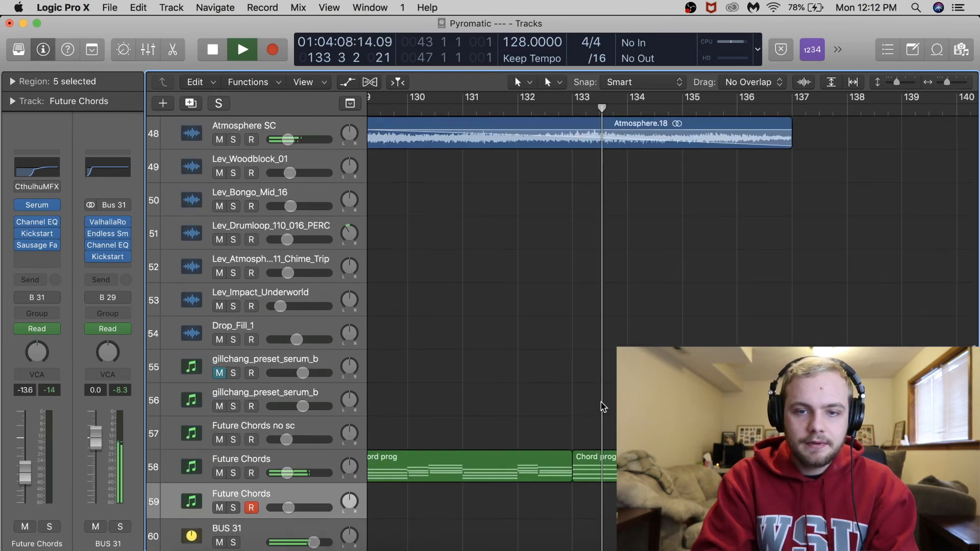
- Survey the remaining outro chord, Audio 4 and effect tracks up to bar 137 during playback, and stop there
{"action": "scroll", "coordinate": [603, 410], "scroll_direction": "down", "scroll_amount": 15}
{"action": "scroll", "coordinate": [603, 410], "scroll_direction": "right", "scroll_amount": 4}
{"action": "scroll", "coordinate": [603, 410], "scroll_direction": "up", "scroll_amount": 5}
{"action": "scroll", "coordinate": [603, 410], "scroll_direction": "right", "scroll_amount": 3}
{"action": "scroll", "coordinate": [603, 410], "scroll_direction": "down", "scroll_amount": 12}
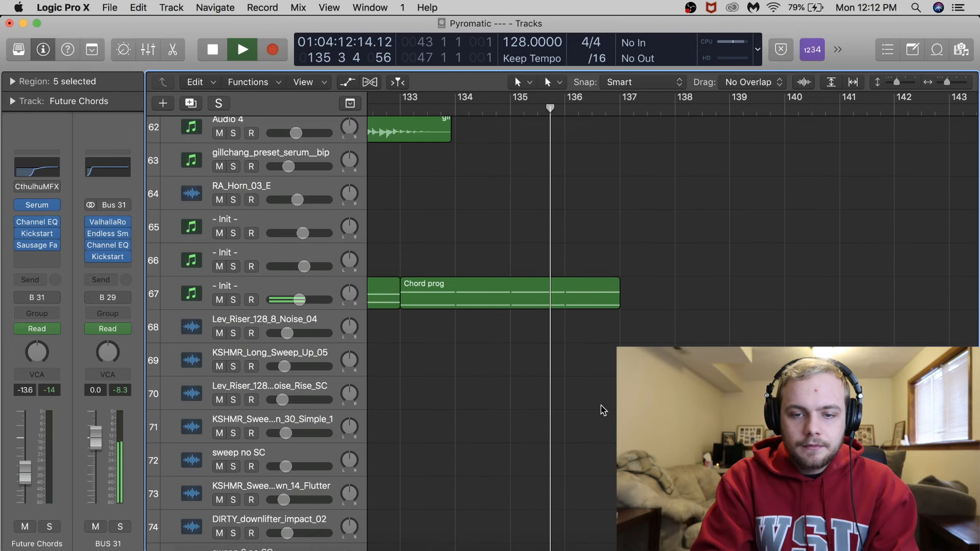
{"action": "scroll", "coordinate": [603, 410], "scroll_direction": "up", "scroll_amount": 14}
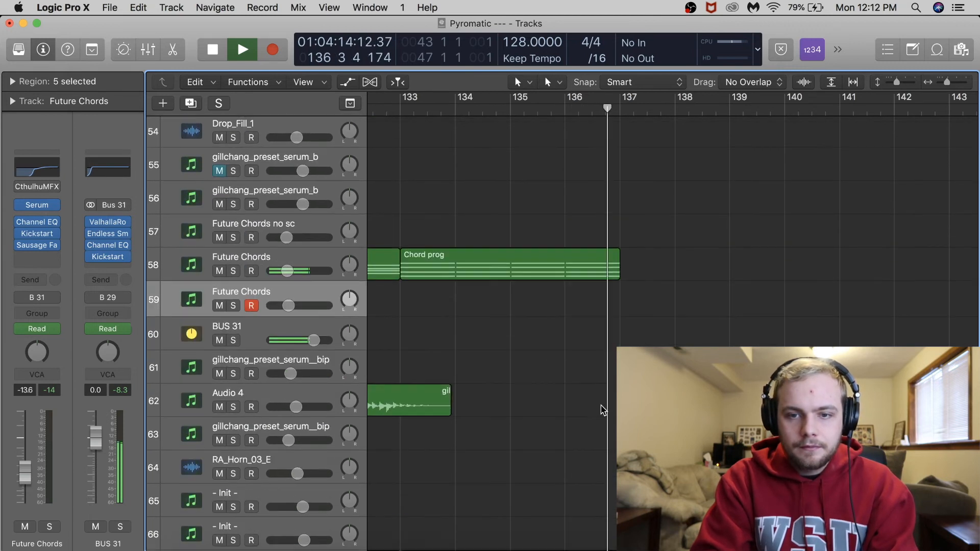
{"action": "scroll", "coordinate": [603, 410], "scroll_direction": "down", "scroll_amount": 1}
{"action": "key", "text": "space"}
- Go back to the kicks around bar 120 and compare the channel strips of Lev_Kick_E_031 and Audio 62
{"action": "scroll", "coordinate": [603, 410], "scroll_direction": "up", "scroll_amount": 8}
{"action": "scroll", "coordinate": [603, 410], "scroll_direction": "left", "scroll_amount": 8}
{"action": "scroll", "coordinate": [603, 410], "scroll_direction": "up", "scroll_amount": 8}
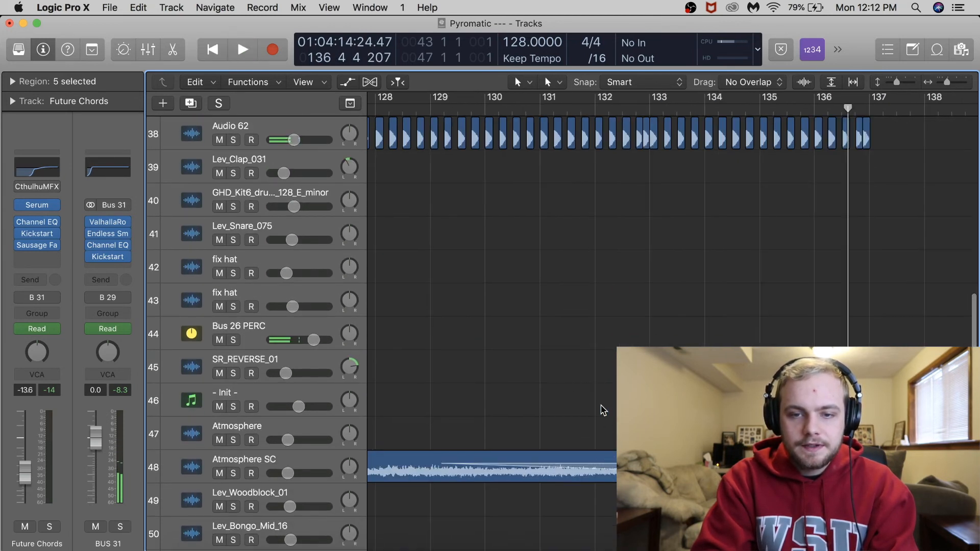
{"action": "scroll", "coordinate": [603, 410], "scroll_direction": "up", "scroll_amount": 3}
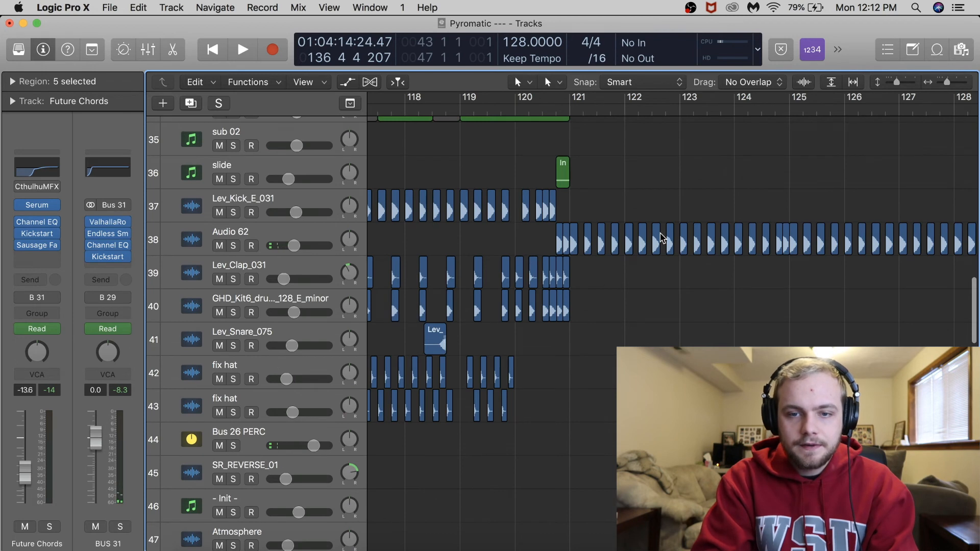
{"action": "left_click", "coordinate": [309, 237]}
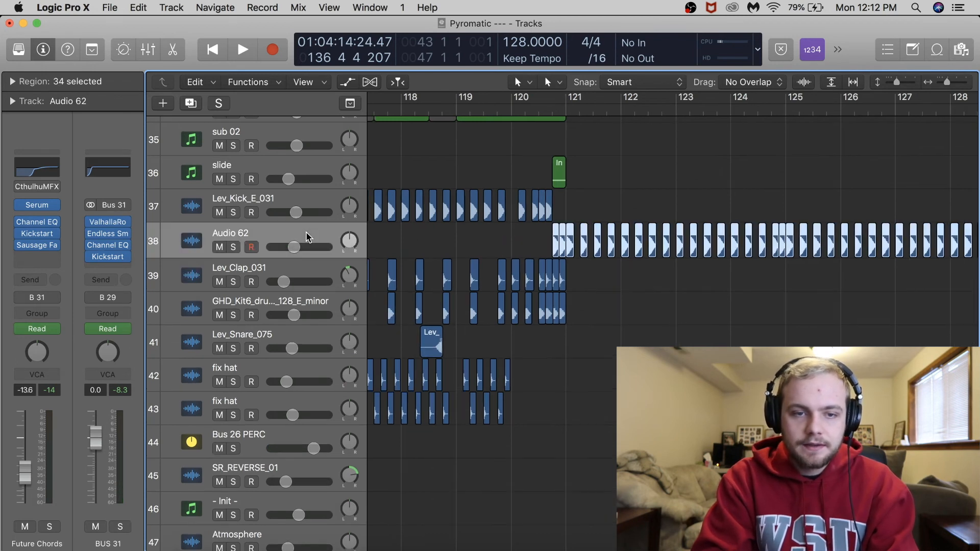
{"action": "left_click", "coordinate": [298, 203]}
{"action": "left_click", "coordinate": [248, 235]}
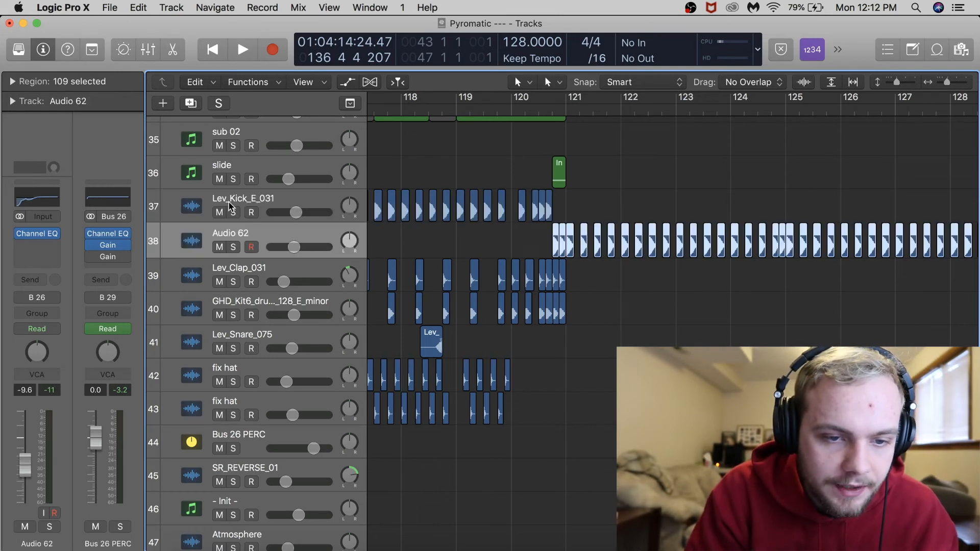
{"action": "left_click", "coordinate": [254, 201]}
{"action": "left_click", "coordinate": [284, 239]}
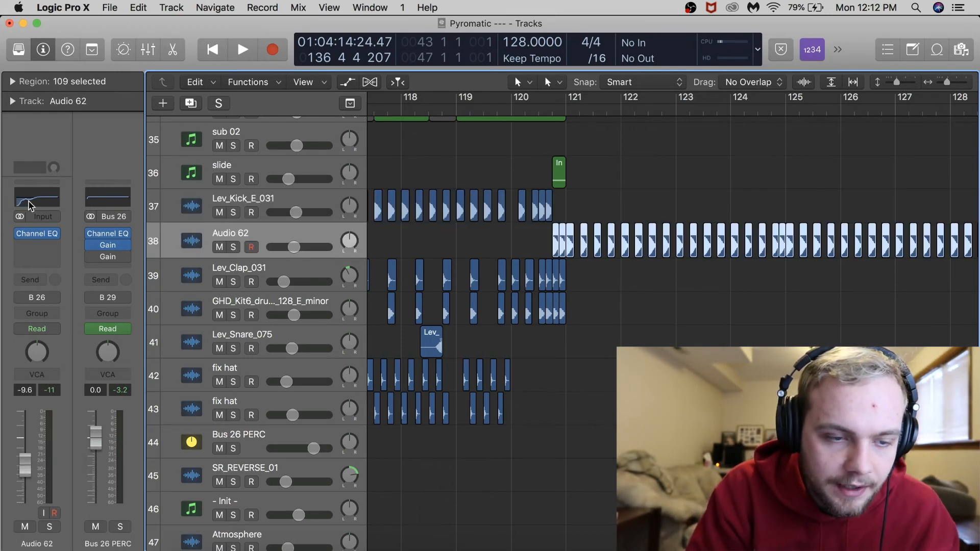
- Solo Lev_Kick_E_031 and Audio 62, audition the change between the two kicks around bar 121, and clear both solos
{"action": "scroll", "coordinate": [591, 277], "scroll_direction": "up", "scroll_amount": 2}
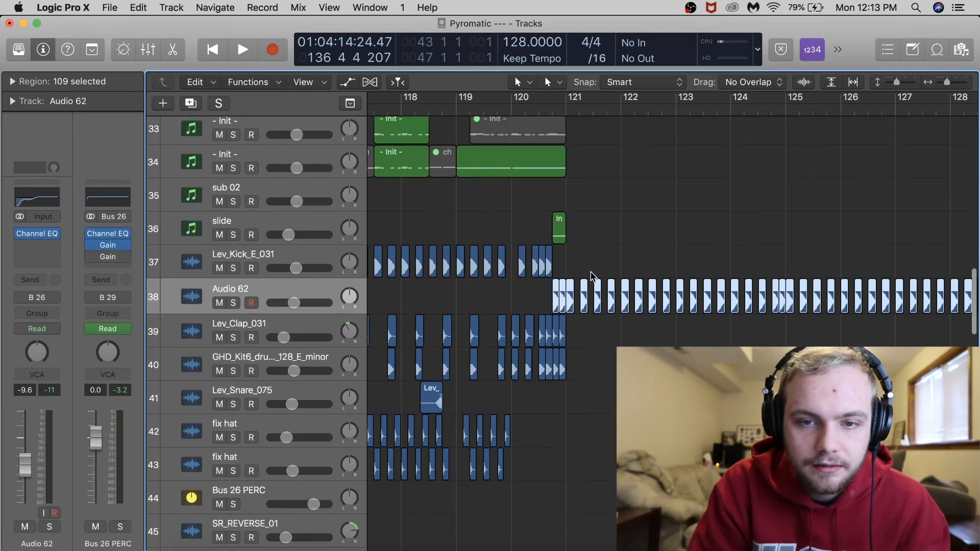
{"action": "key", "text": "space"}
{"action": "left_click", "coordinate": [234, 269]}
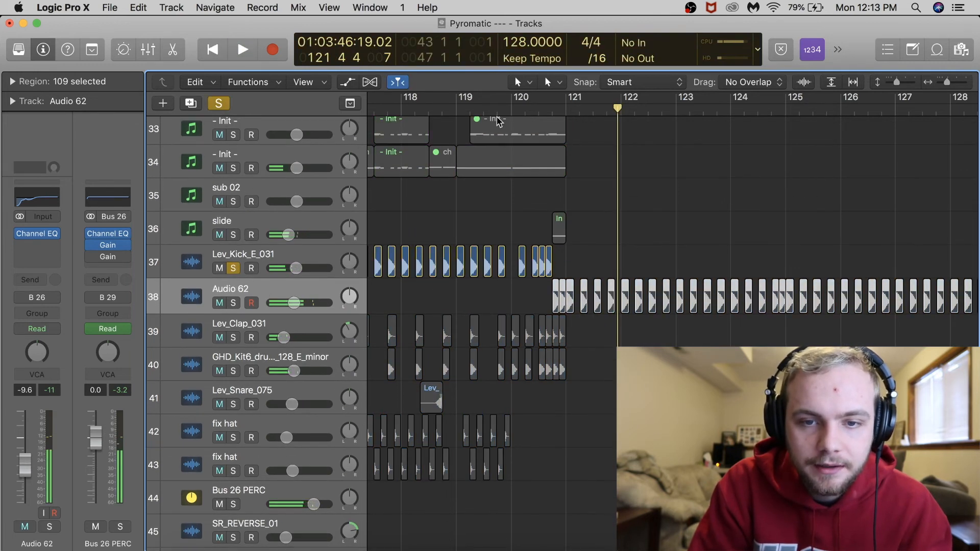
{"action": "left_click", "coordinate": [234, 303]}
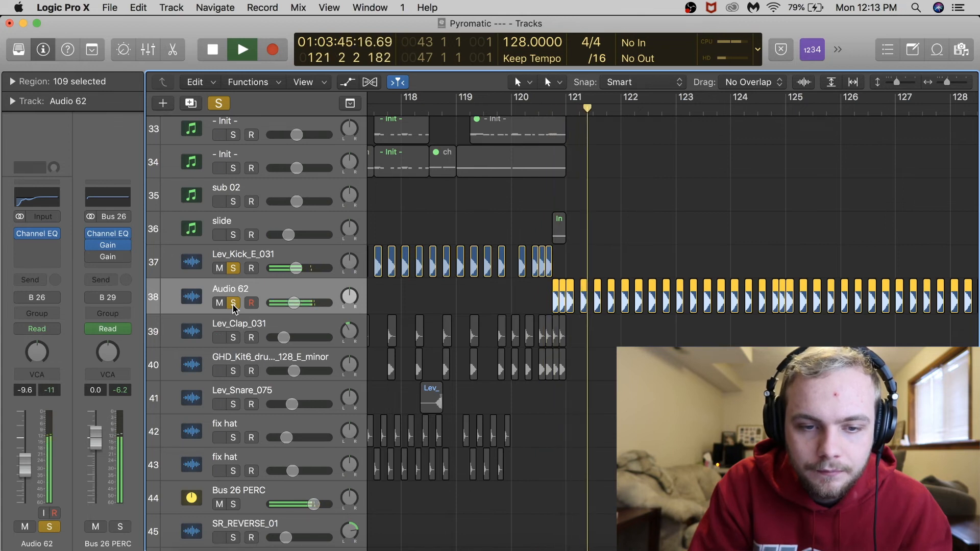
{"action": "key", "text": "space"}
{"action": "left_click_drag", "start_coordinate": [233, 304], "coordinate": [233, 256]}
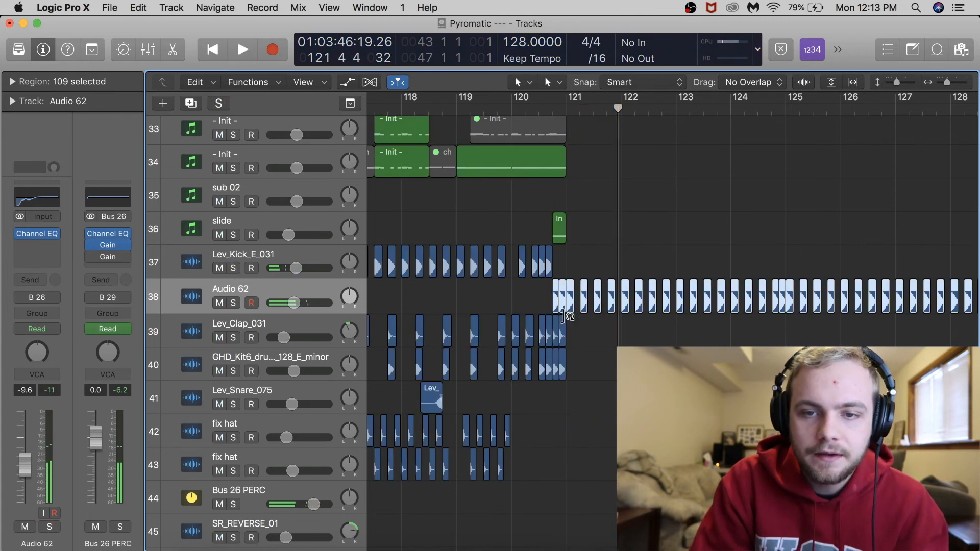
- Zoom out and examine the earlier Atmosphere SC and Audio 62 kick regions between bars 69 and 87
{"action": "scroll", "coordinate": [562, 311], "scroll_direction": "down", "scroll_amount": 5}
{"action": "key", "text": "super+Left"}
{"action": "key", "text": "super+Left"}
{"action": "scroll", "coordinate": [559, 319], "scroll_direction": "down", "scroll_amount": 15}
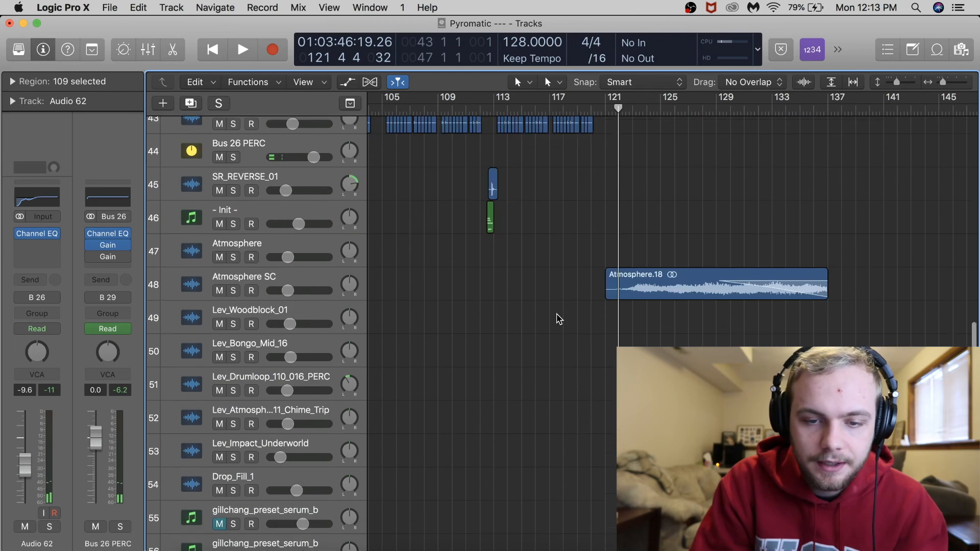
{"action": "scroll", "coordinate": [559, 319], "scroll_direction": "left", "scroll_amount": 10}
{"action": "scroll", "coordinate": [558, 319], "scroll_direction": "up", "scroll_amount": 20}
{"action": "scroll", "coordinate": [558, 319], "scroll_direction": "left", "scroll_amount": 5}
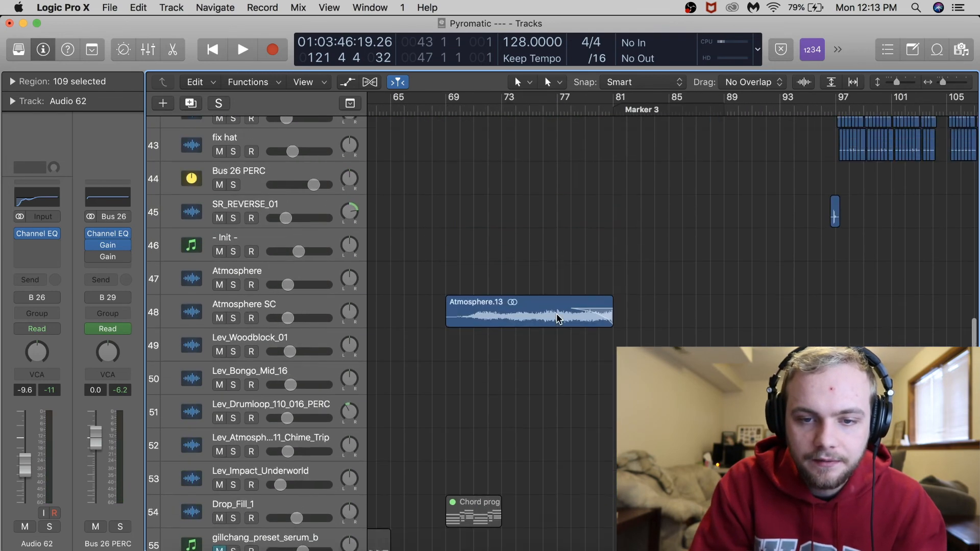
{"action": "scroll", "coordinate": [559, 319], "scroll_direction": "down", "scroll_amount": 5}
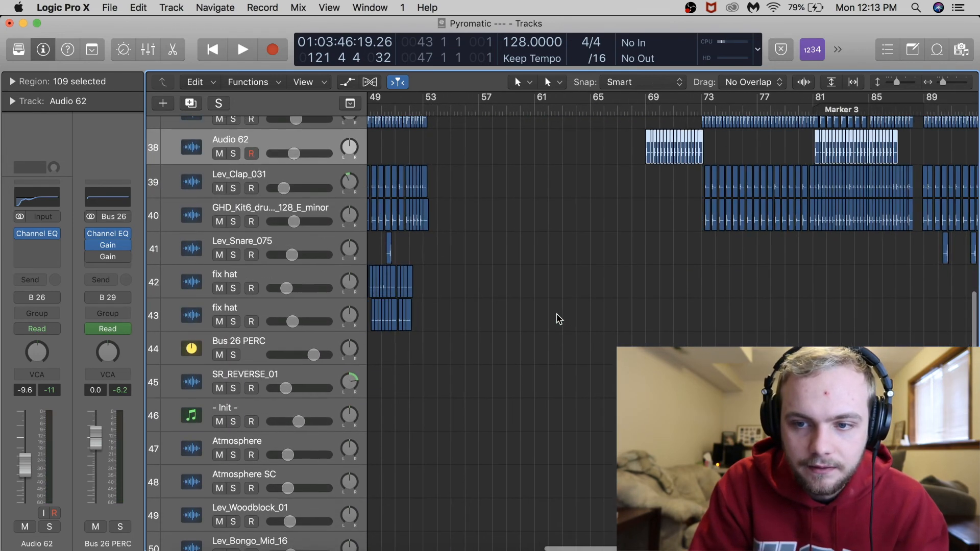
{"action": "scroll", "coordinate": [559, 319], "scroll_direction": "right", "scroll_amount": 10}
{"action": "scroll", "coordinate": [569, 149], "scroll_direction": "up", "scroll_amount": 3}
{"action": "scroll", "coordinate": [424, 213], "scroll_direction": "left", "scroll_amount": 5}
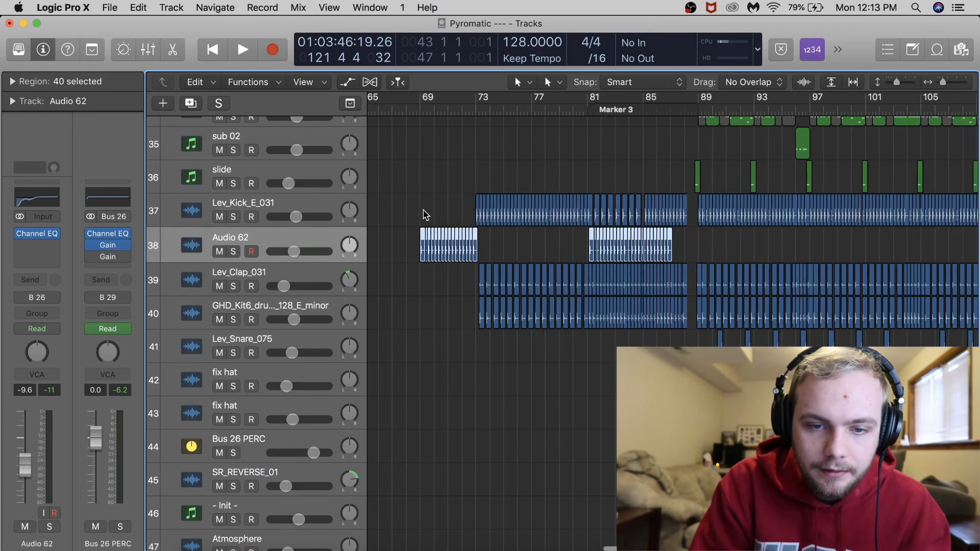